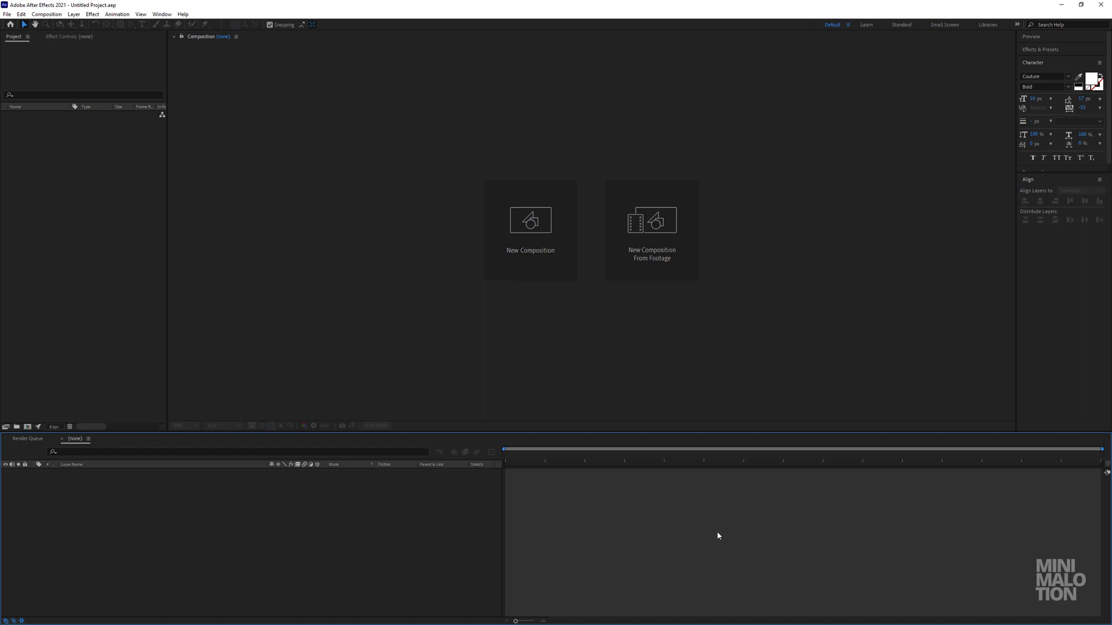
Create a composition named "Day/Night Toggle Button" with the HDTV 1080 29.97 preset and a duration of 0;00;04;00.
{"action": "left_click", "coordinate": [74, 14]}
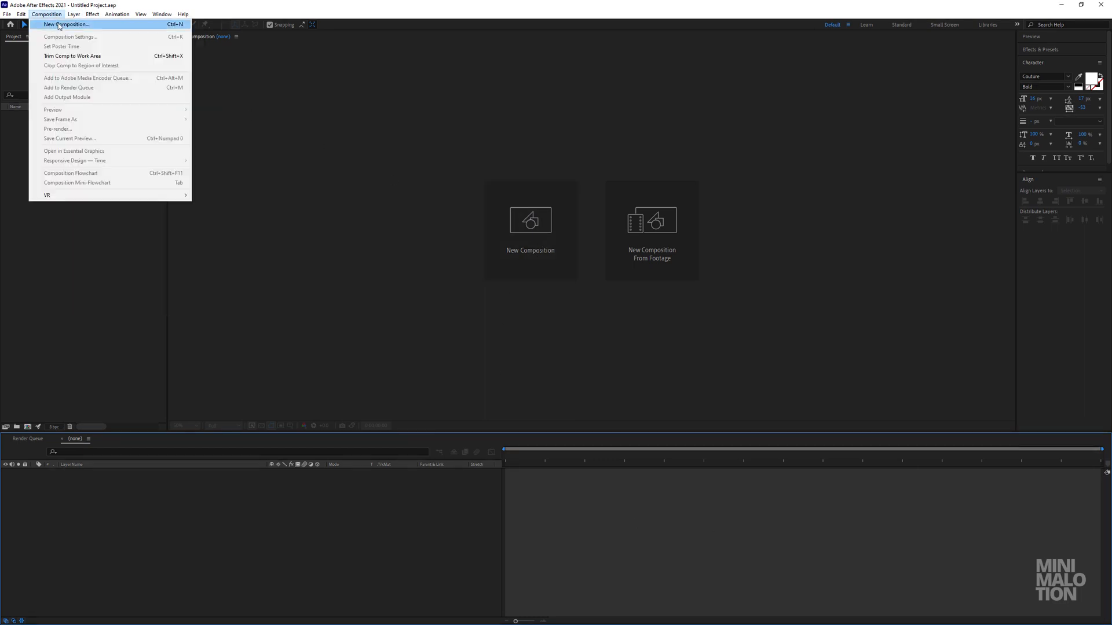
{"action": "left_click", "coordinate": [60, 25]}
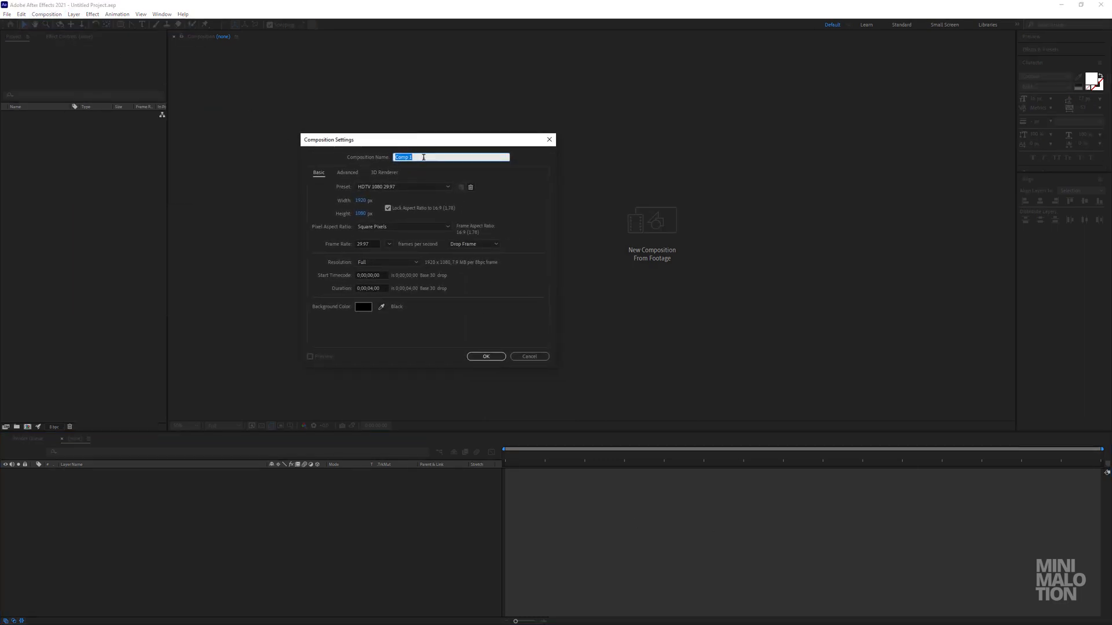
{"action": "type", "text": "Day/Night Toggle Button"}
{"action": "left_click", "coordinate": [377, 187]}
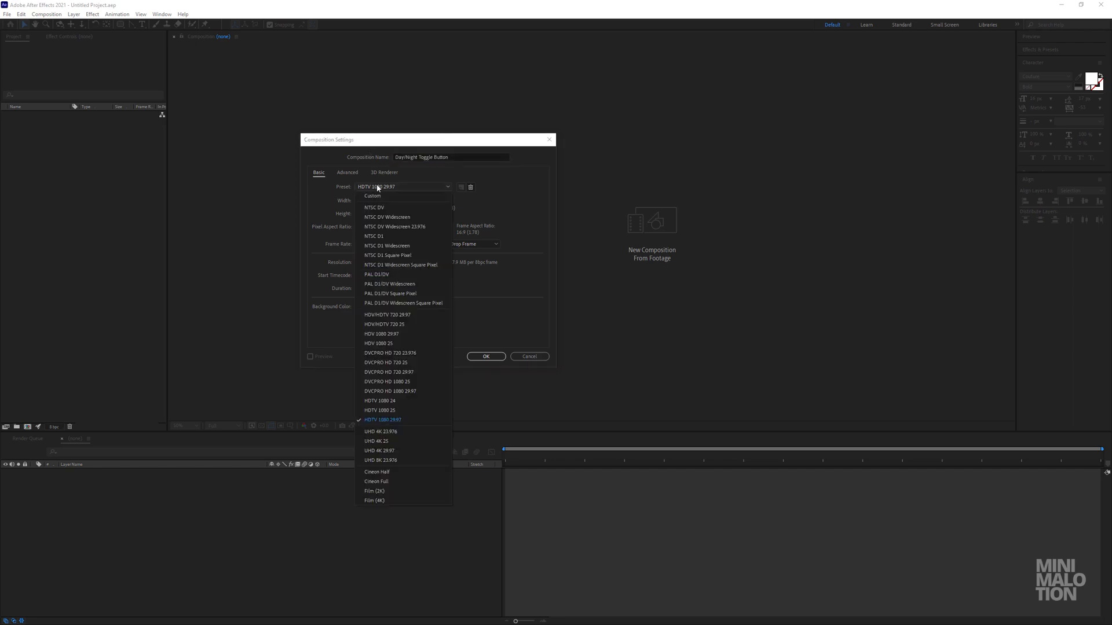
{"action": "left_click", "coordinate": [397, 420]}
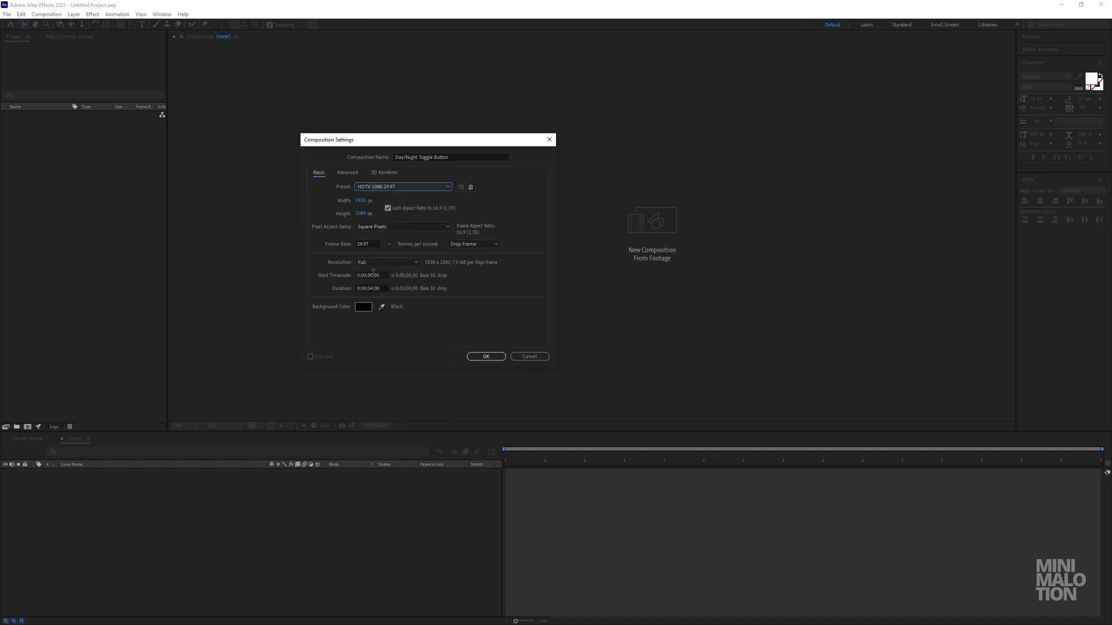
{"action": "left_click", "coordinate": [370, 288]}
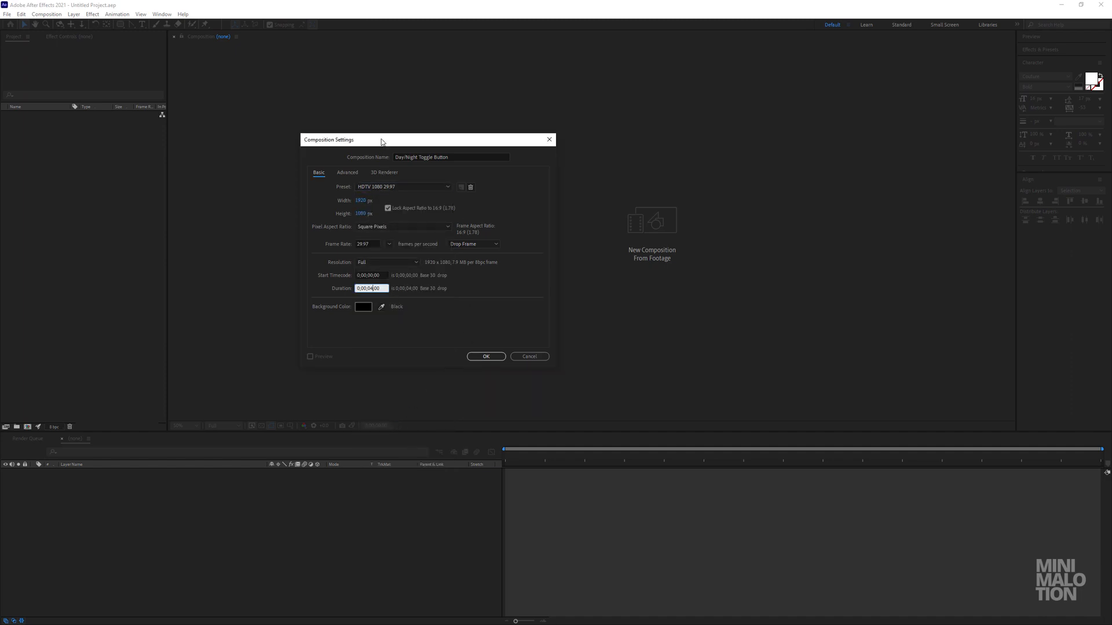
{"action": "left_click_drag", "start_coordinate": [381, 142], "coordinate": [394, 124]}
{"action": "left_click", "coordinate": [383, 257]}
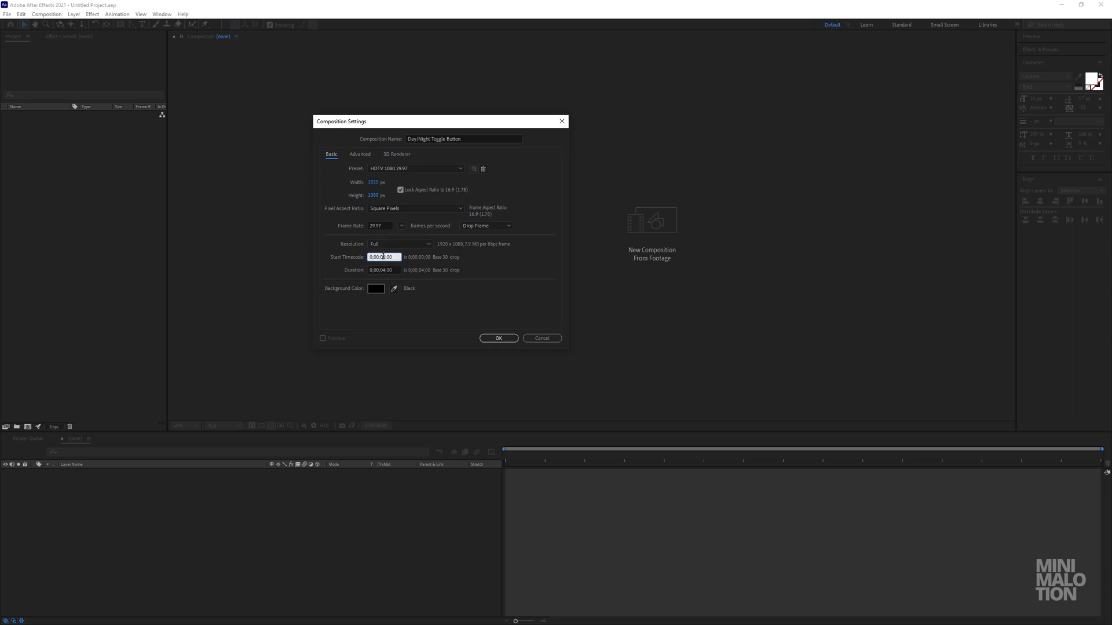
{"action": "left_click", "coordinate": [499, 338]}
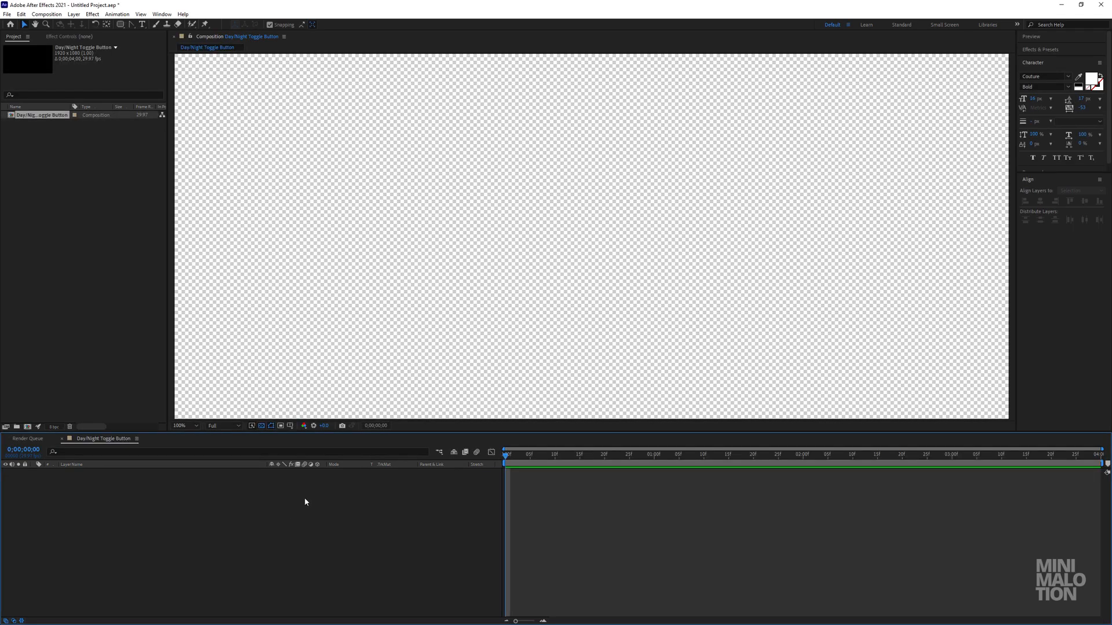
Turn off the transparency grid in the composition view.
{"action": "scroll", "coordinate": [528, 312], "scroll_direction": "down", "scroll_amount": 2}
{"action": "scroll", "coordinate": [516, 315], "scroll_direction": "up", "scroll_amount": 2}
{"action": "scroll", "coordinate": [516, 315], "scroll_direction": "down", "scroll_amount": 2}
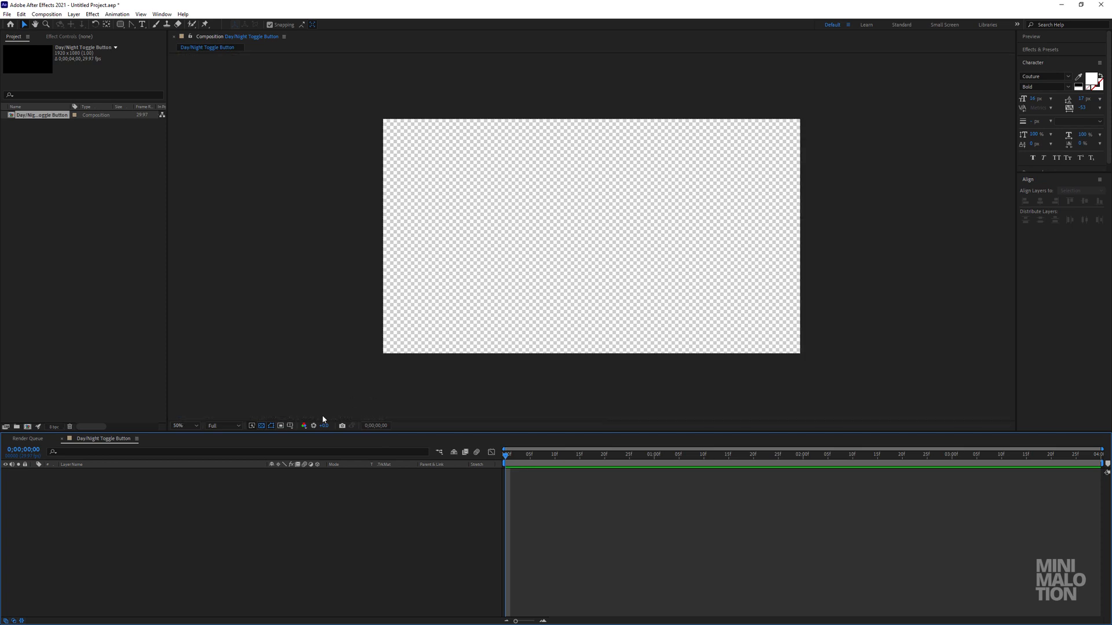
{"action": "left_click", "coordinate": [262, 426]}
{"action": "left_click", "coordinate": [261, 426]}
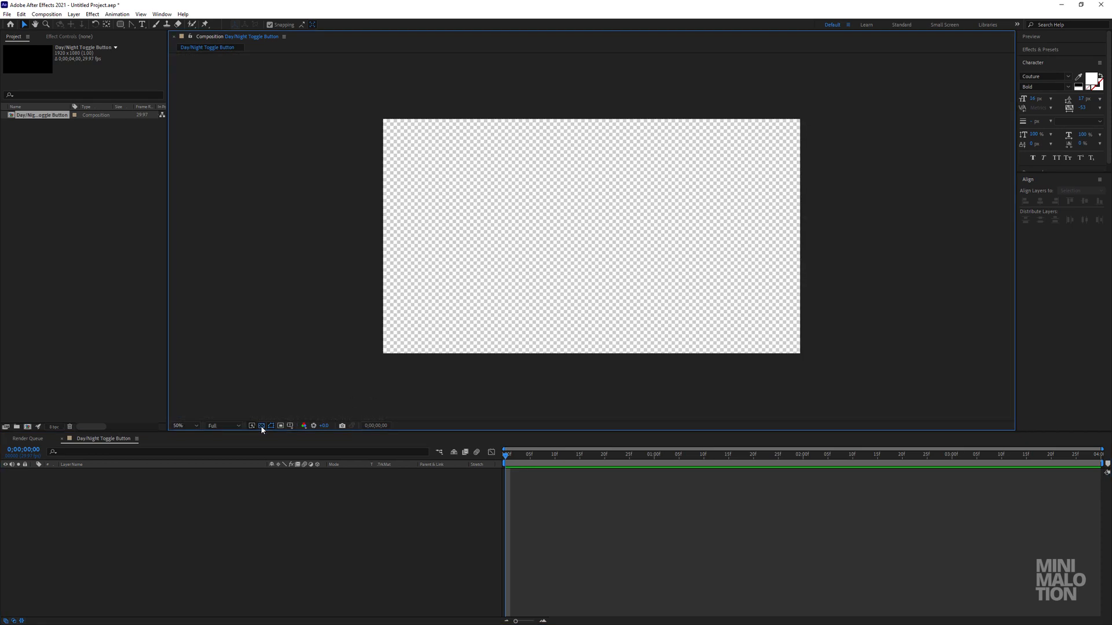
{"action": "left_click", "coordinate": [261, 425]}
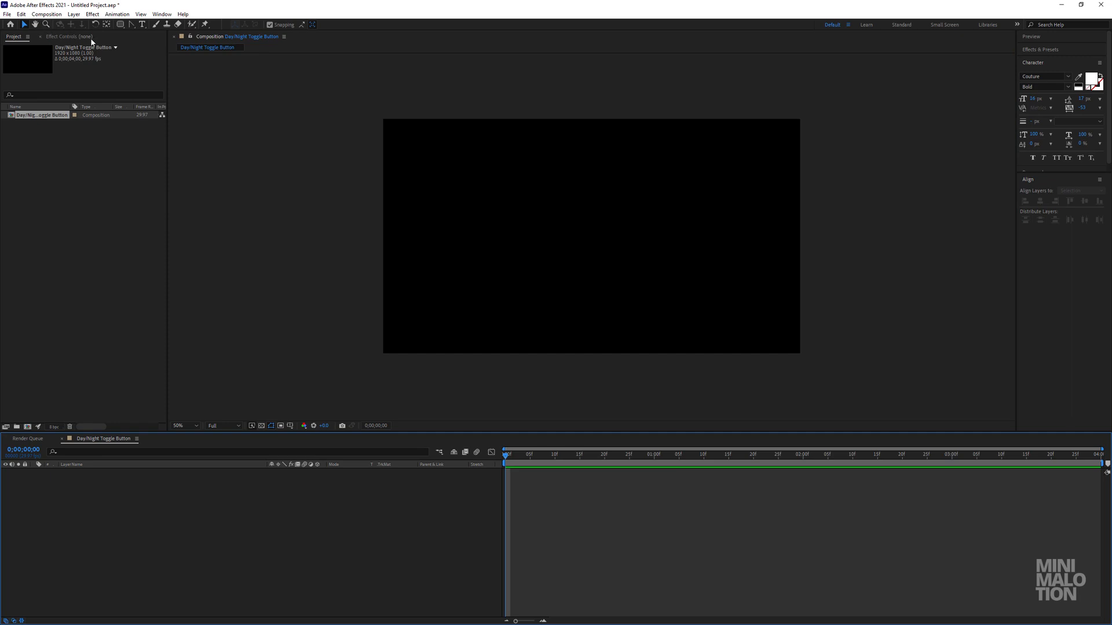
Draw a rectangle shape covering the whole composition frame, with a white fill and no stroke.
{"action": "mouse_move", "coordinate": [119, 25]}
{"action": "left_mouse_down"}
{"action": "mouse_move", "coordinate": [150, 35]}
{"action": "mouse_move", "coordinate": [151, 25]}
{"action": "left_mouse_up"}
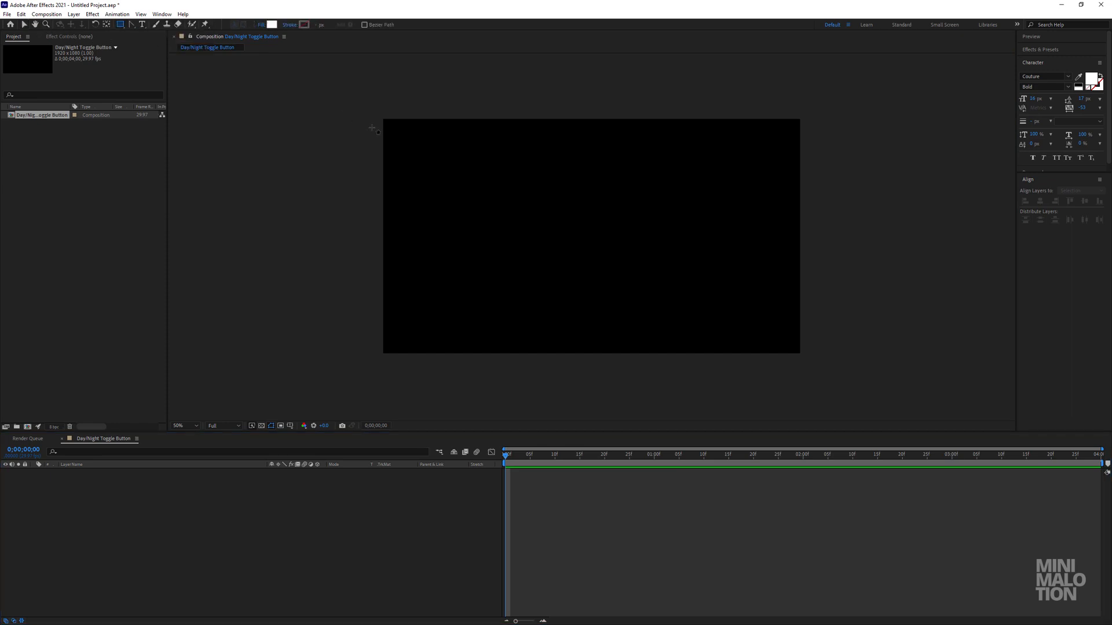
{"action": "left_click_drag", "start_coordinate": [382, 117], "coordinate": [801, 355]}
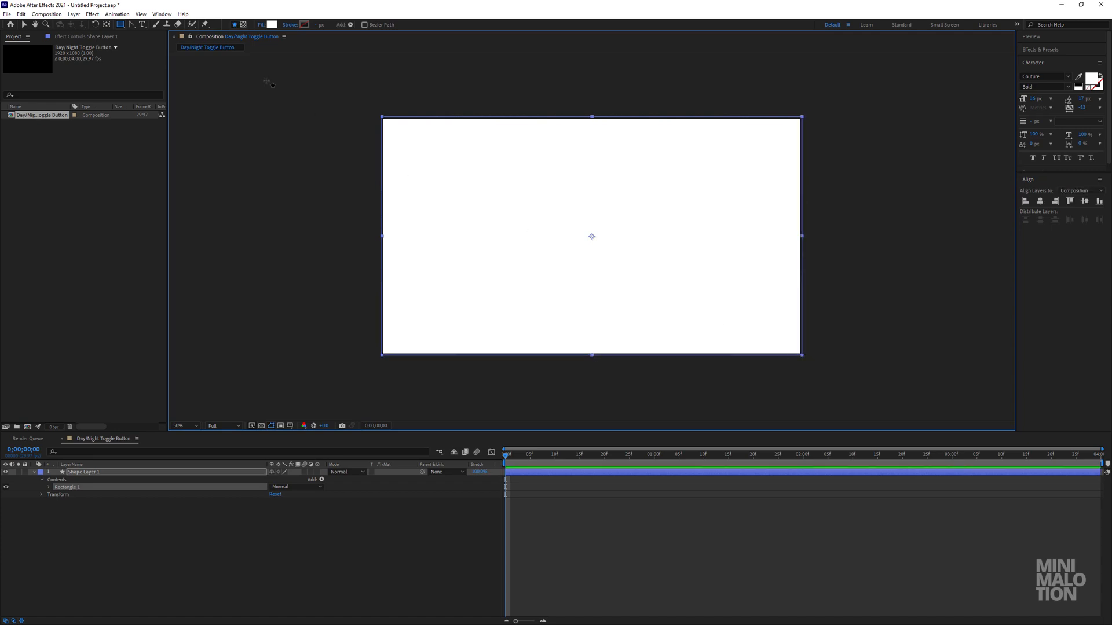
{"action": "left_click", "coordinate": [271, 25]}
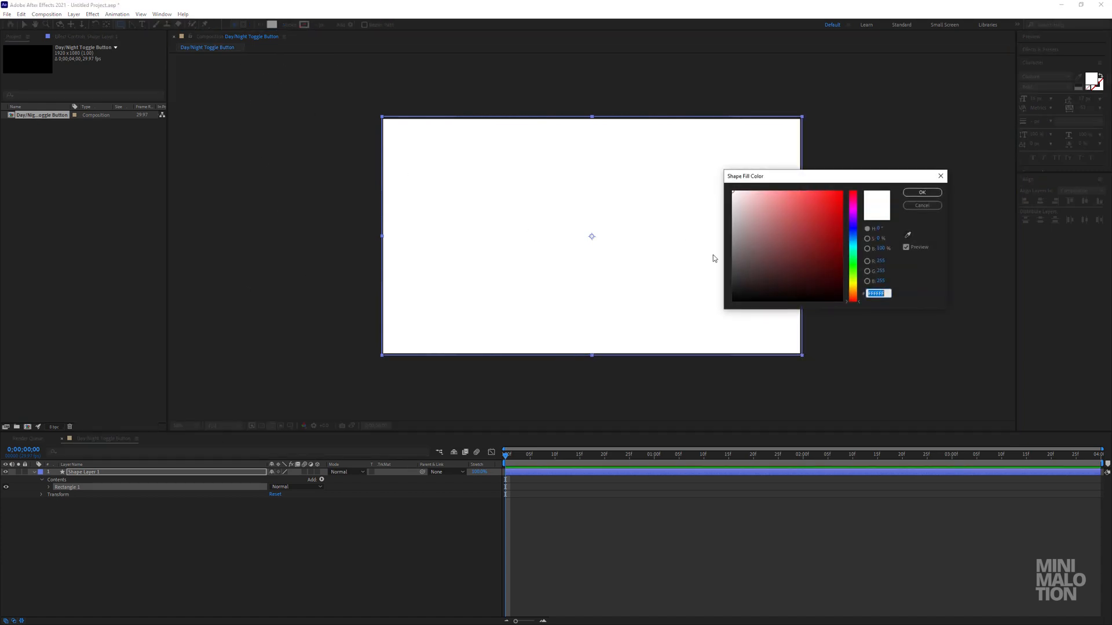
{"action": "left_click", "coordinate": [918, 196]}
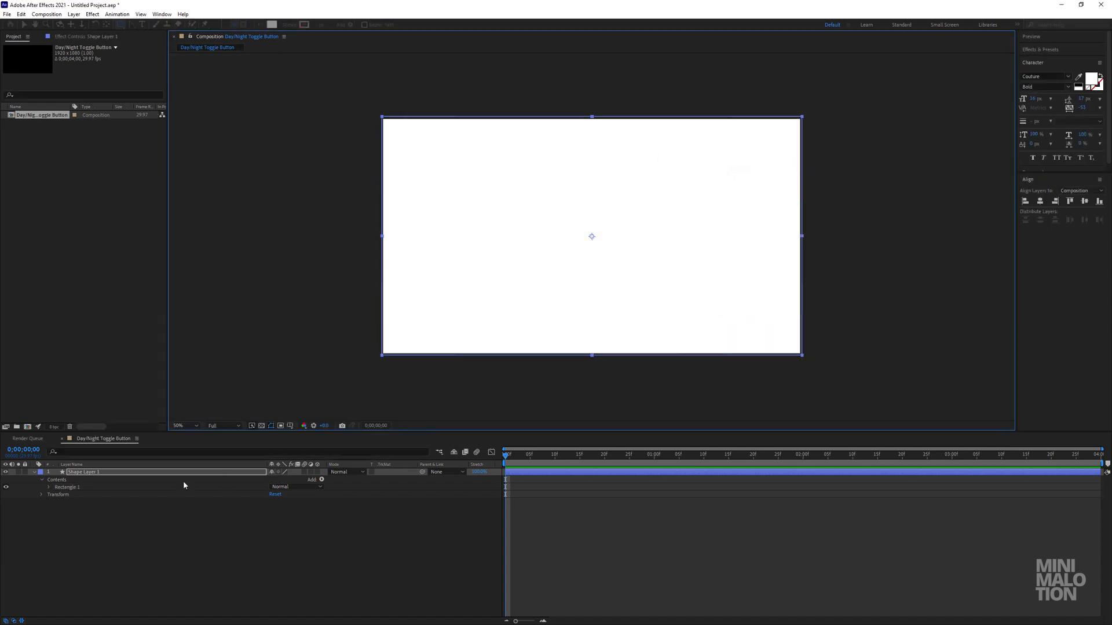
Rename the rectangle's shape layer to "BG" and lock it.
{"action": "left_click", "coordinate": [94, 473]}
{"action": "key", "text": "Return"}
{"action": "type", "text": "BG"}
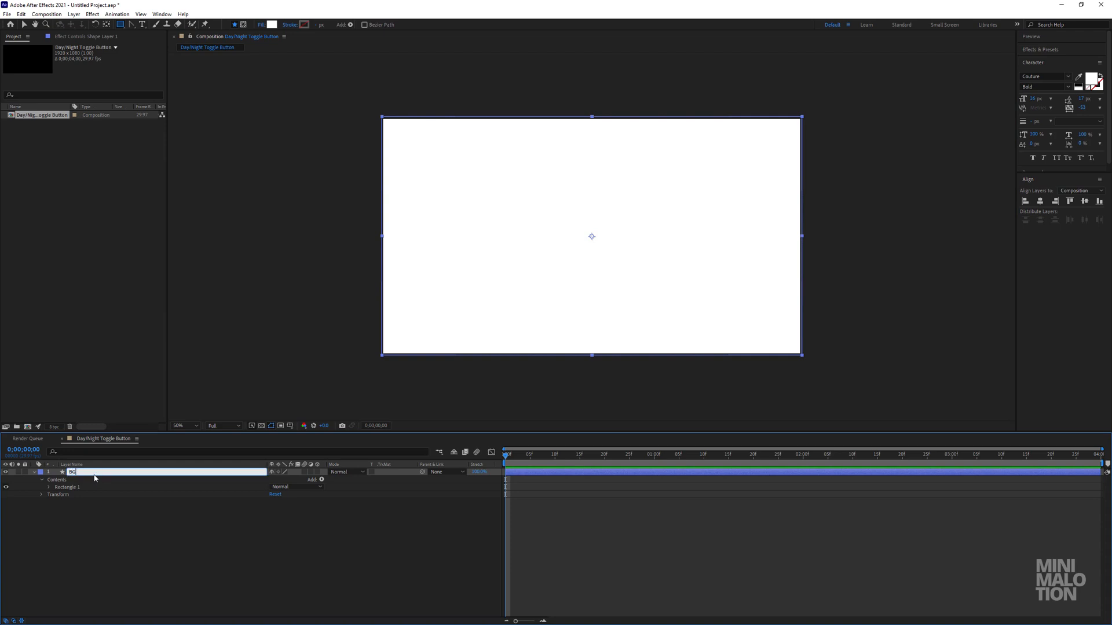
{"action": "key", "text": "Return"}
{"action": "left_click", "coordinate": [38, 473]}
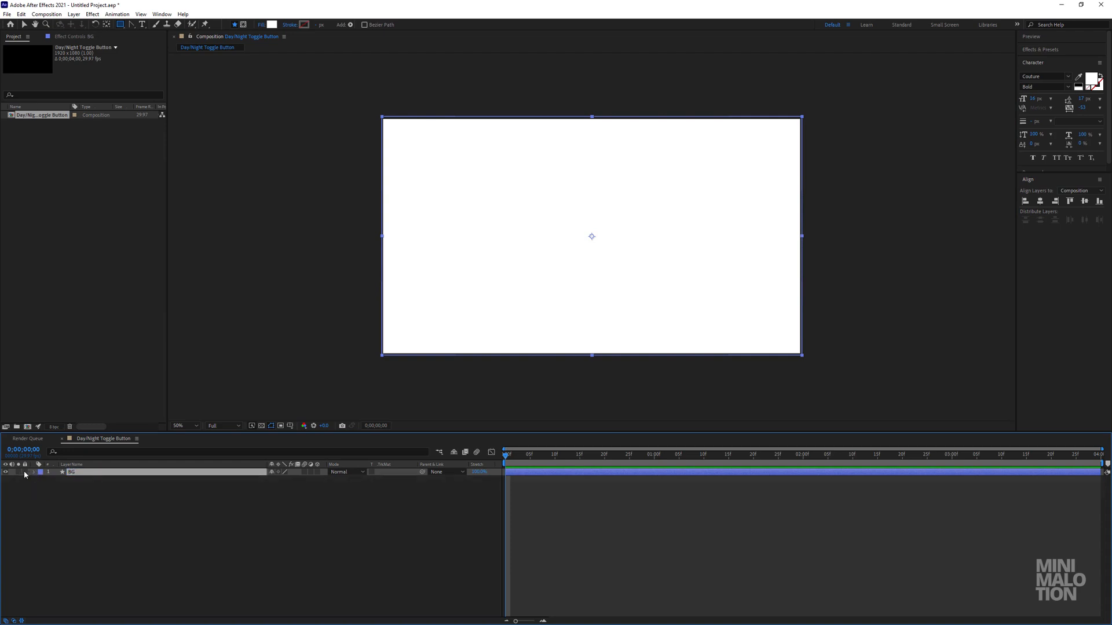
{"action": "left_click", "coordinate": [84, 517]}
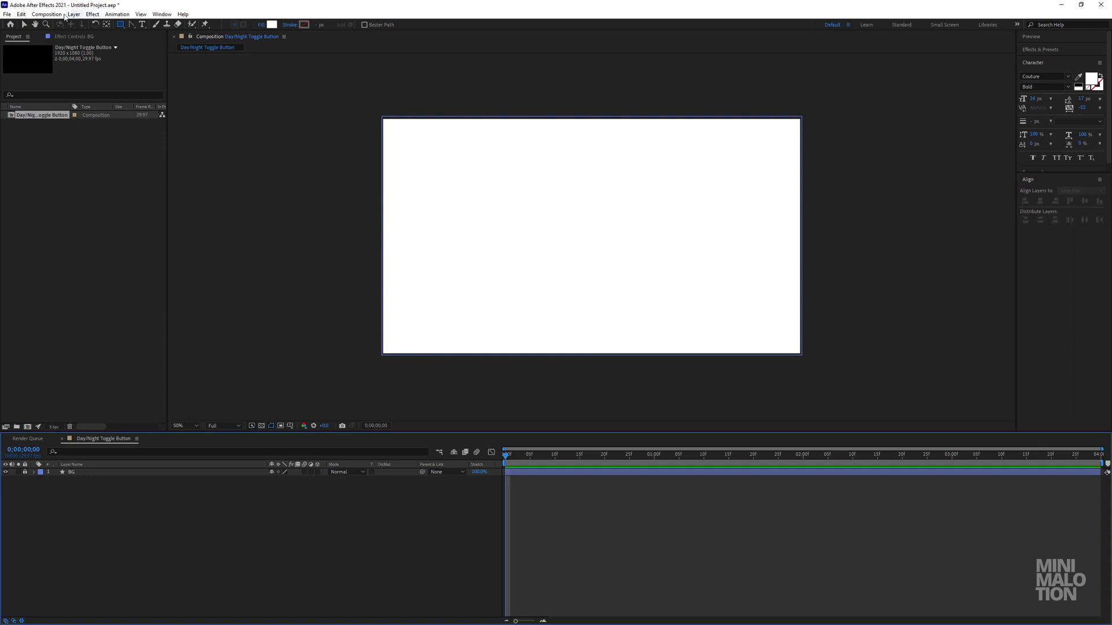
Draw a circle about 280 px in diameter with the Ellipse tool, centred in the frame using the title/action safe guides, and hide the guides.
{"action": "left_click", "coordinate": [121, 24]}
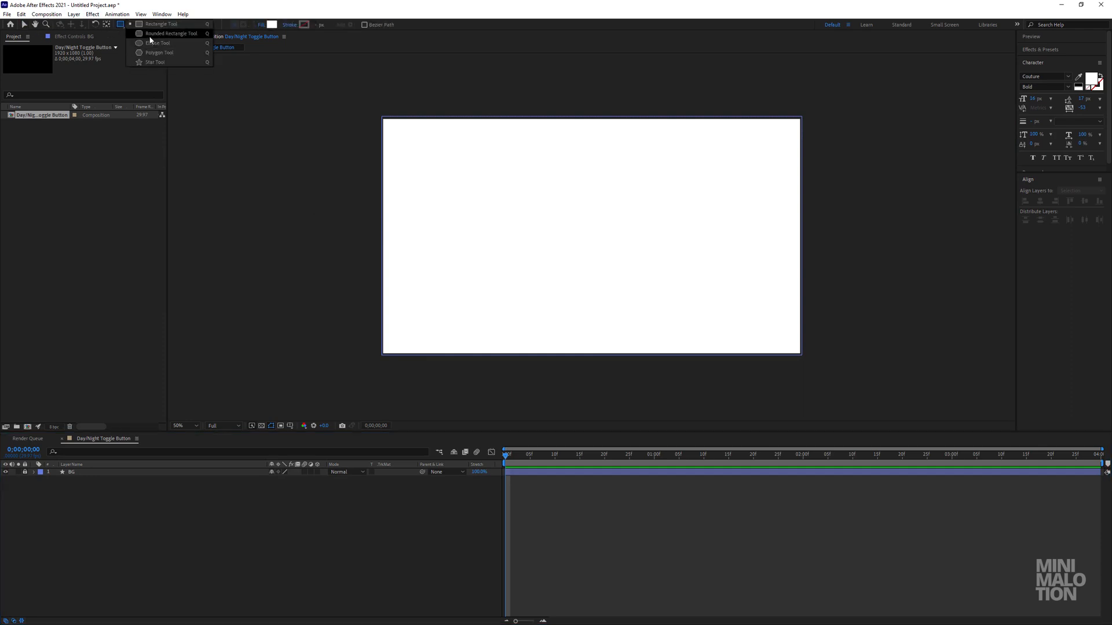
{"action": "left_click", "coordinate": [142, 43]}
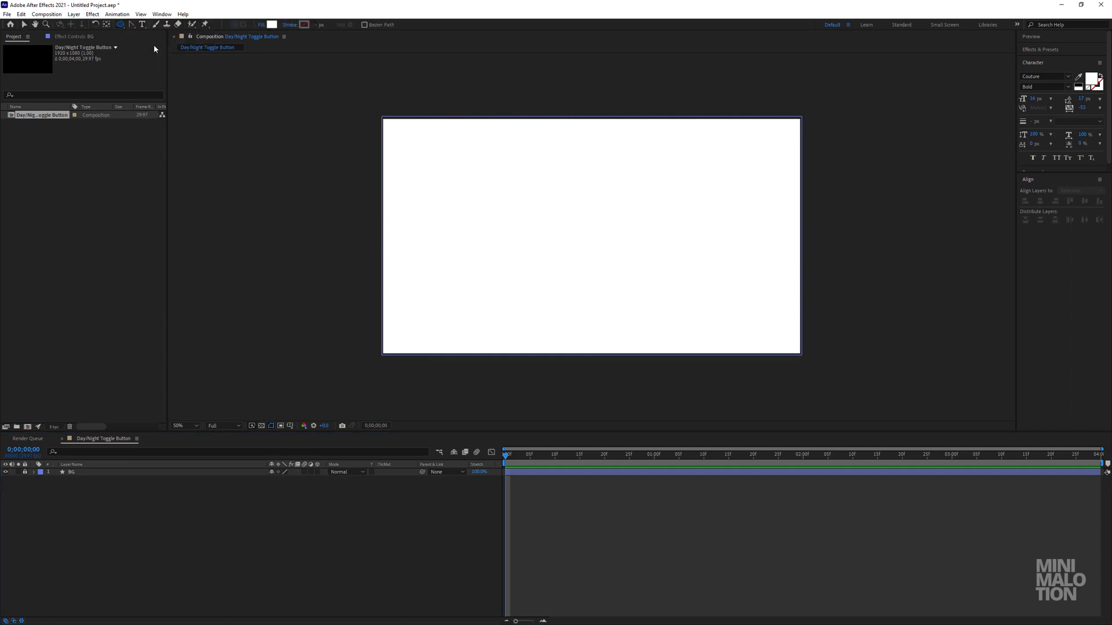
{"action": "left_click", "coordinate": [252, 426]}
{"action": "left_click", "coordinate": [301, 398]}
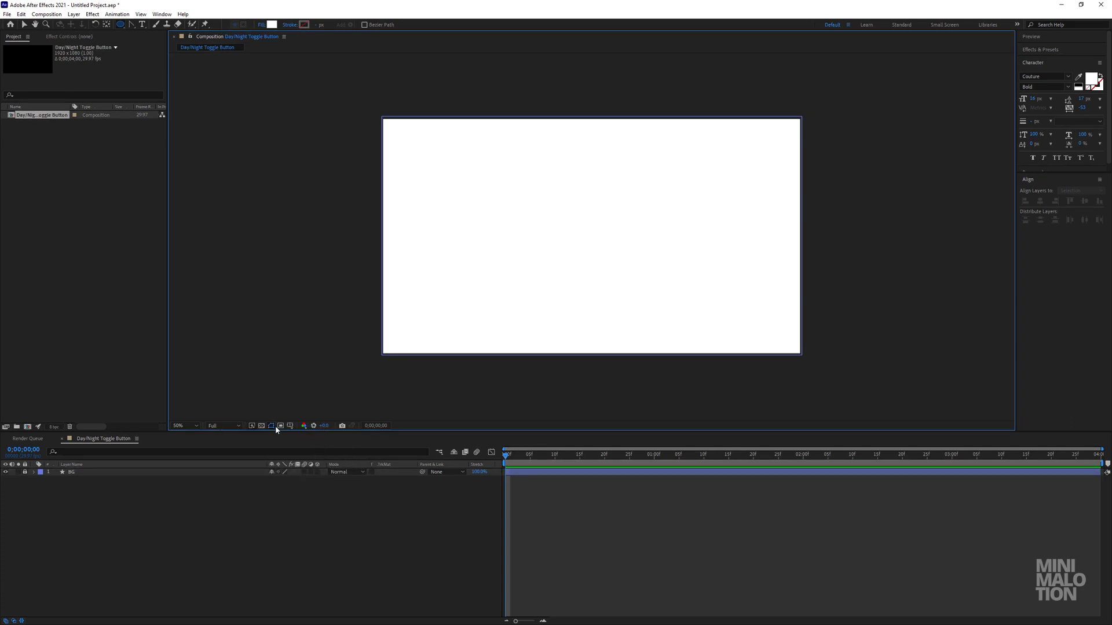
{"action": "left_click", "coordinate": [281, 426]}
{"action": "left_click", "coordinate": [307, 433]}
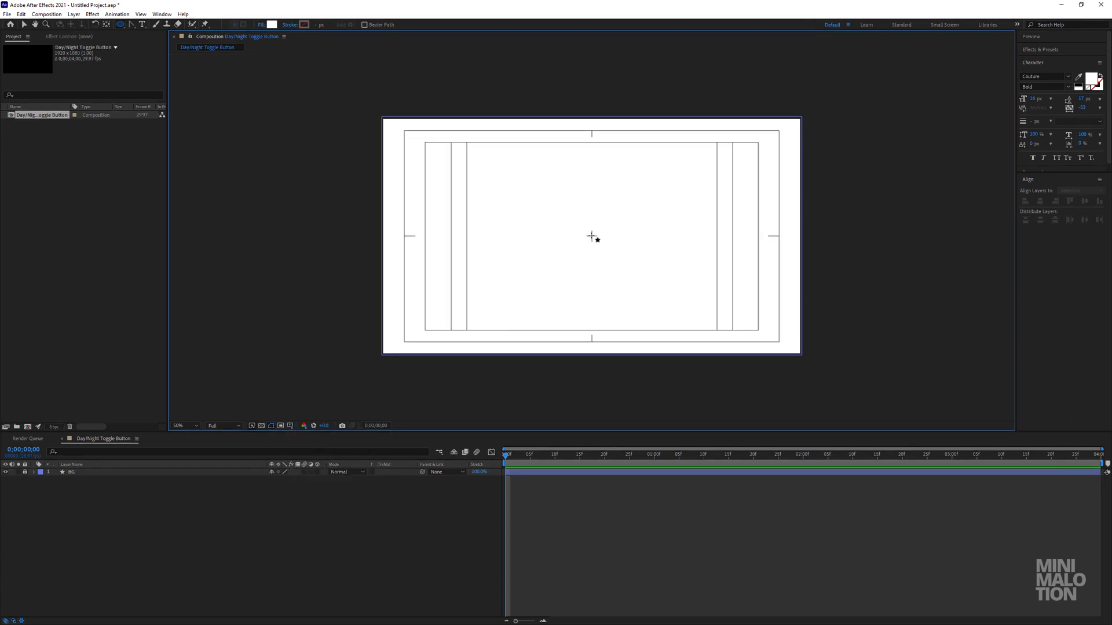
{"action": "left_click_drag", "start_coordinate": [591, 236], "coordinate": [623, 267]}
{"action": "key", "text": "apostrophe"}
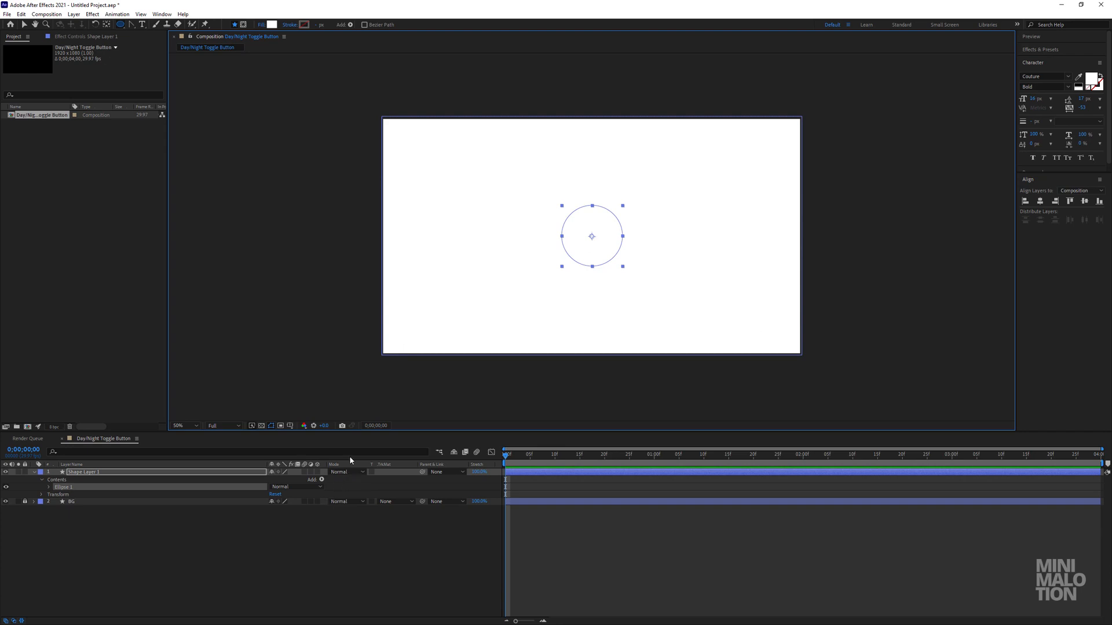
Give the circle a solid black stroke 9 px wide.
{"action": "left_click", "coordinate": [48, 488]}
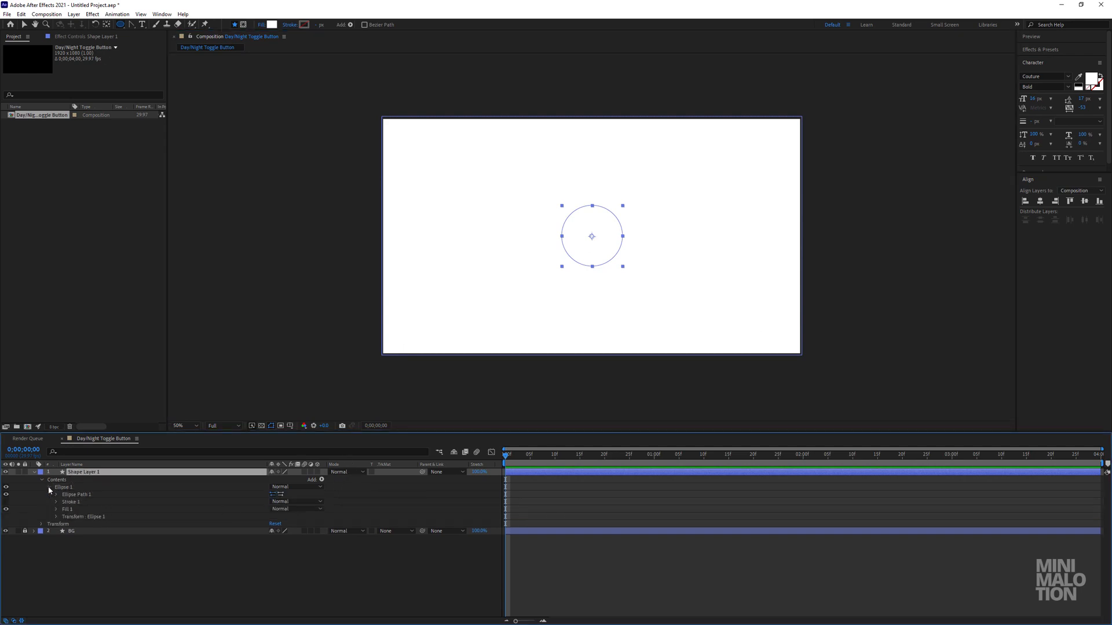
{"action": "left_click", "coordinate": [292, 25]}
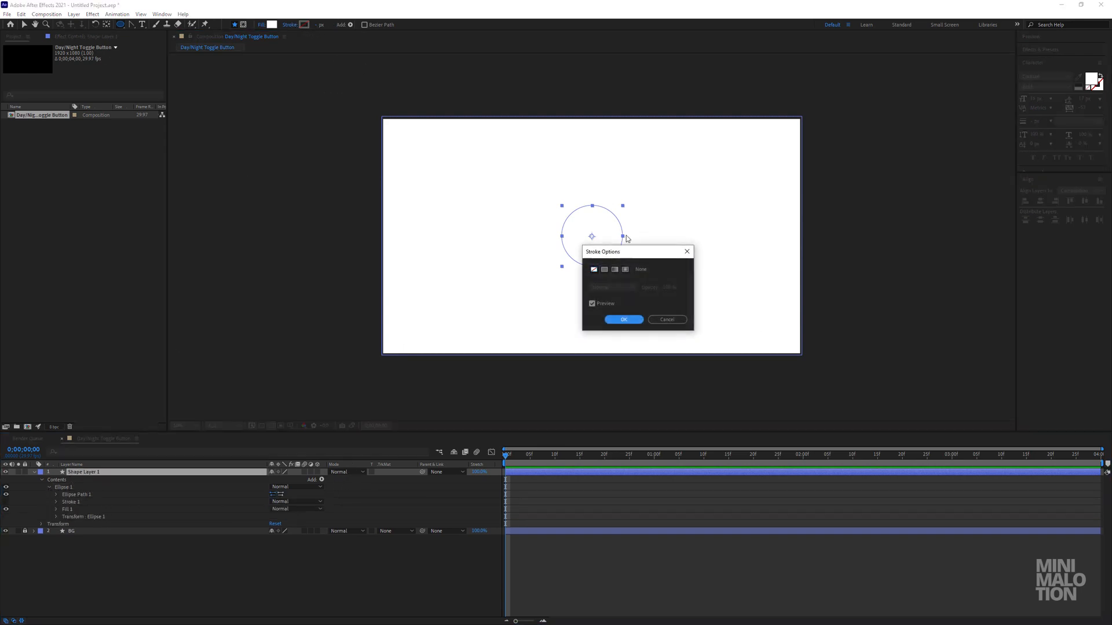
{"action": "left_click", "coordinate": [604, 270]}
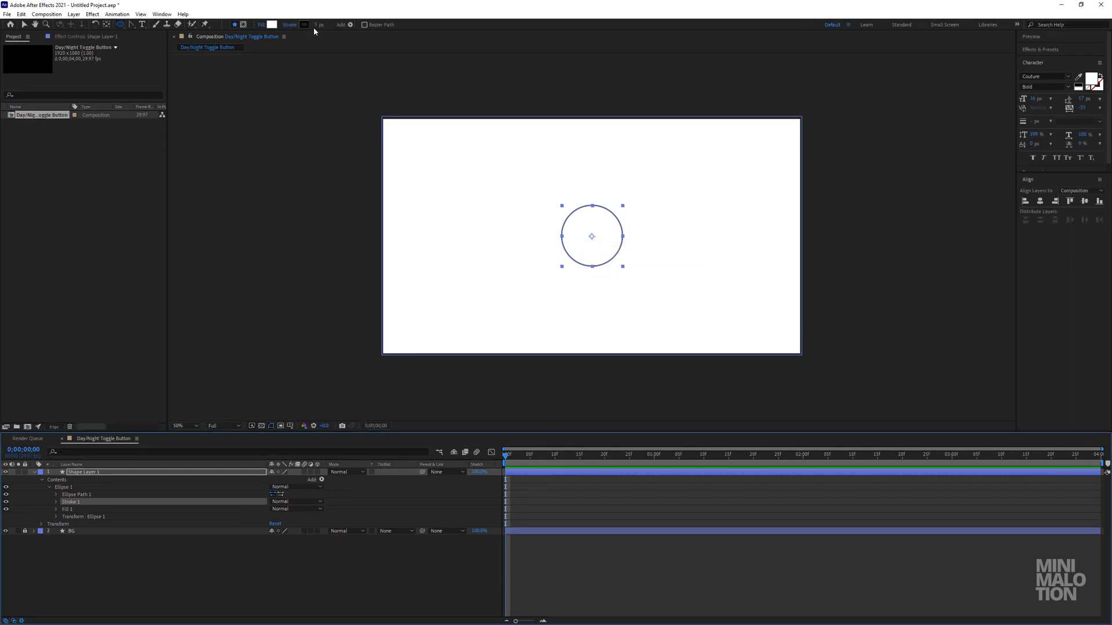
{"action": "left_click", "coordinate": [318, 25]}
{"action": "type", "text": "9"}
{"action": "key", "text": "Return"}
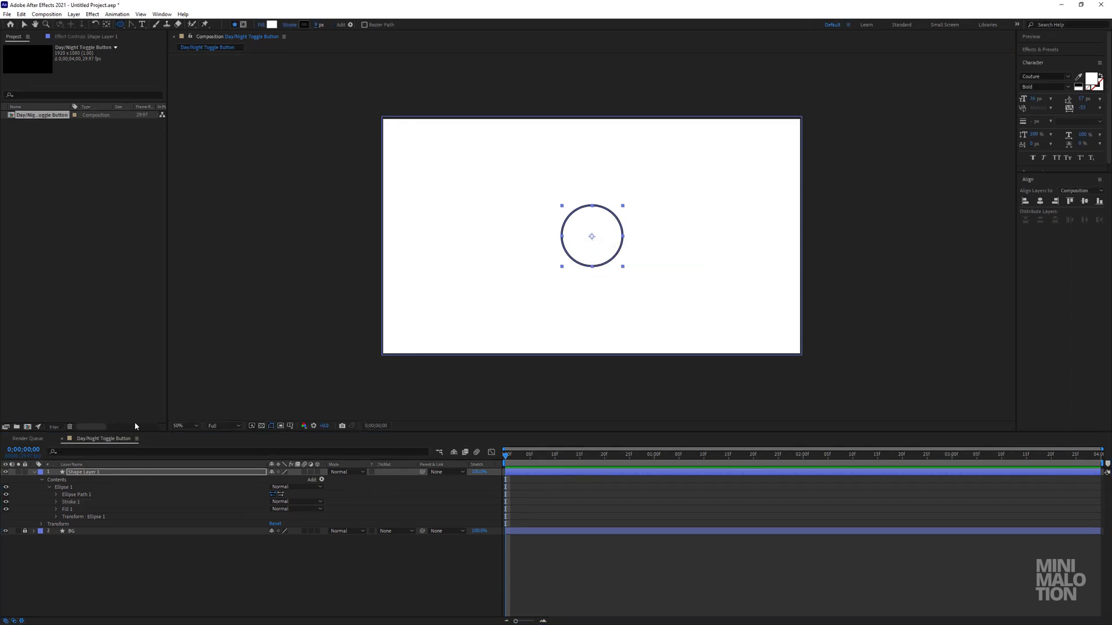
Set the circle's ellipse path size to 220 by 220 px.
{"action": "left_click", "coordinate": [57, 494]}
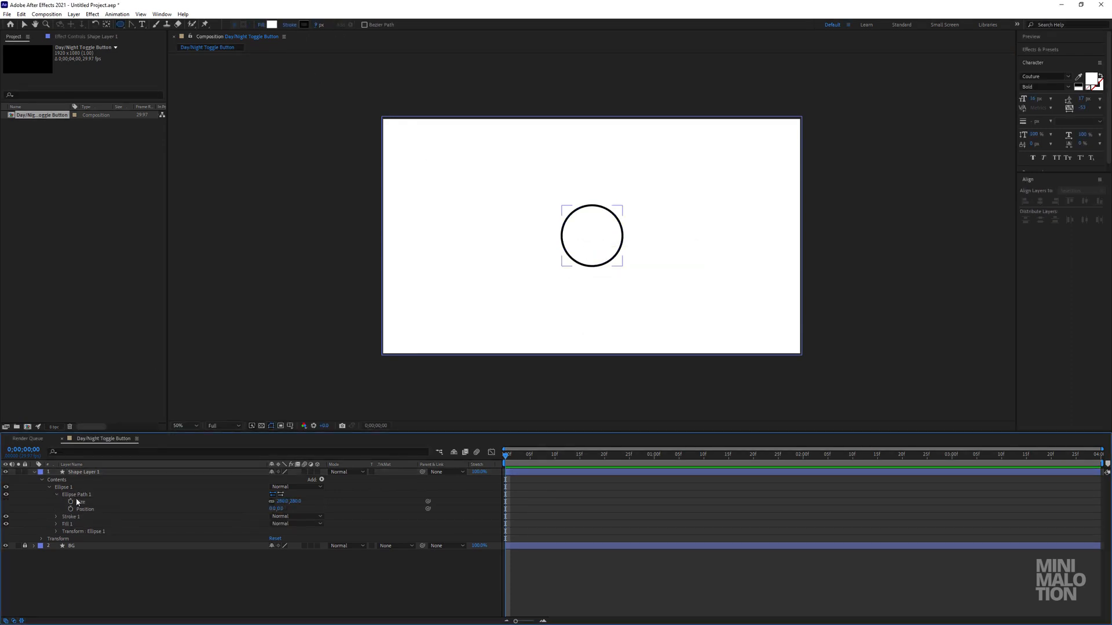
{"action": "left_click", "coordinate": [281, 505]}
{"action": "left_click", "coordinate": [282, 503]}
{"action": "type", "text": "220"}
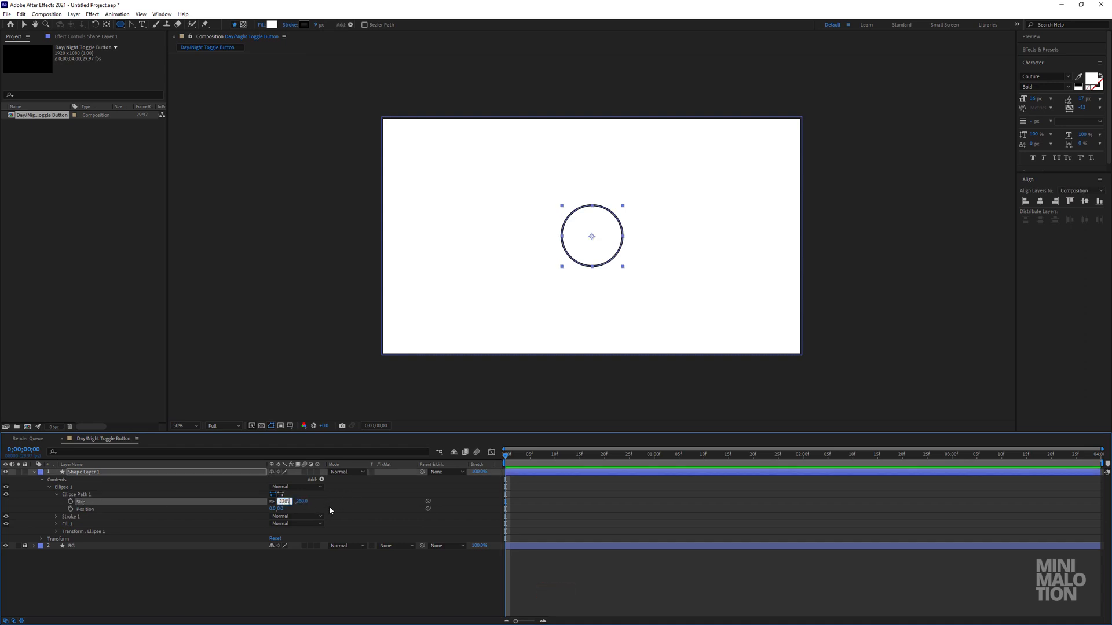
{"action": "left_click", "coordinate": [329, 506]}
{"action": "scroll", "coordinate": [603, 265], "scroll_direction": "up", "scroll_amount": 1}
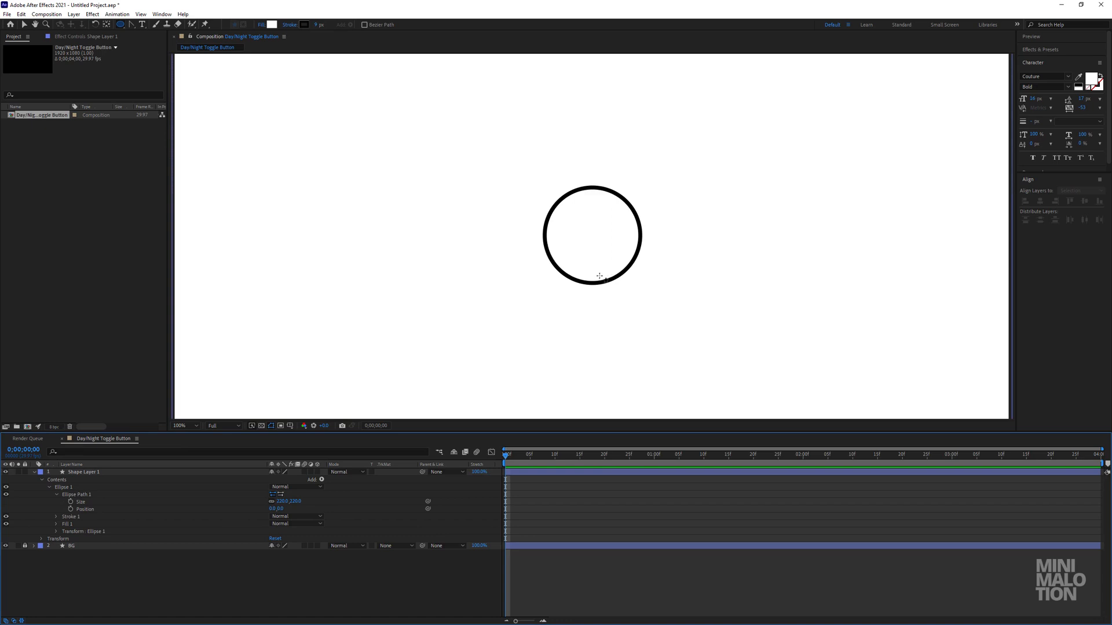
{"action": "scroll", "coordinate": [599, 277], "scroll_direction": "down", "scroll_amount": 1}
{"action": "scroll", "coordinate": [598, 280], "scroll_direction": "up", "scroll_amount": 1}
Rename the circle's shape layer to "Big Circle" and collapse its properties.
{"action": "left_click", "coordinate": [23, 24]}
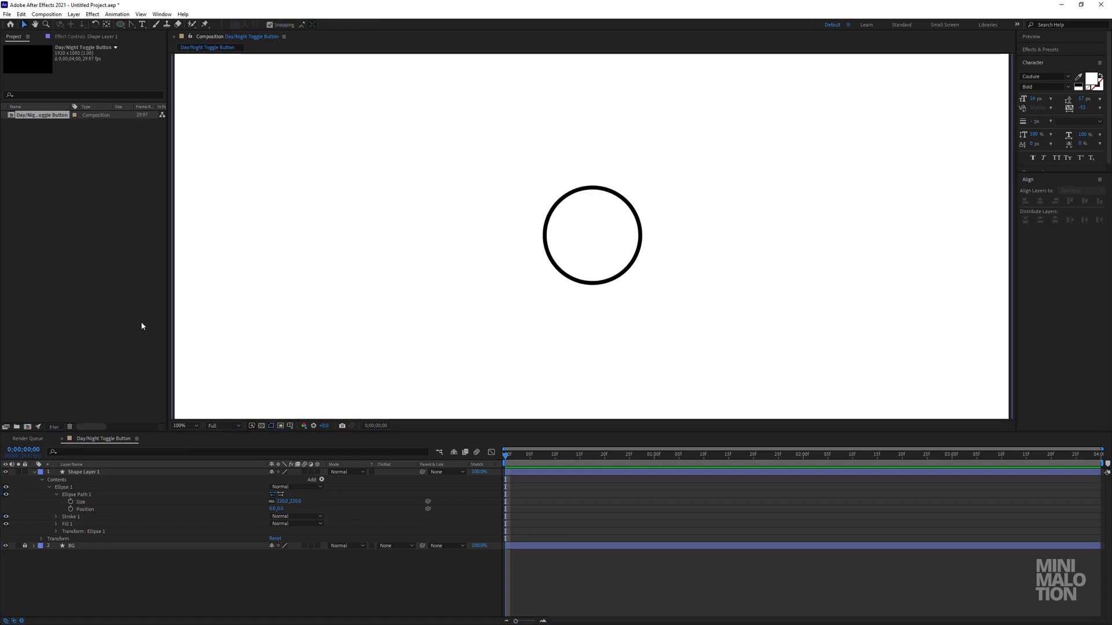
{"action": "left_click", "coordinate": [84, 472]}
{"action": "left_click", "coordinate": [58, 494]}
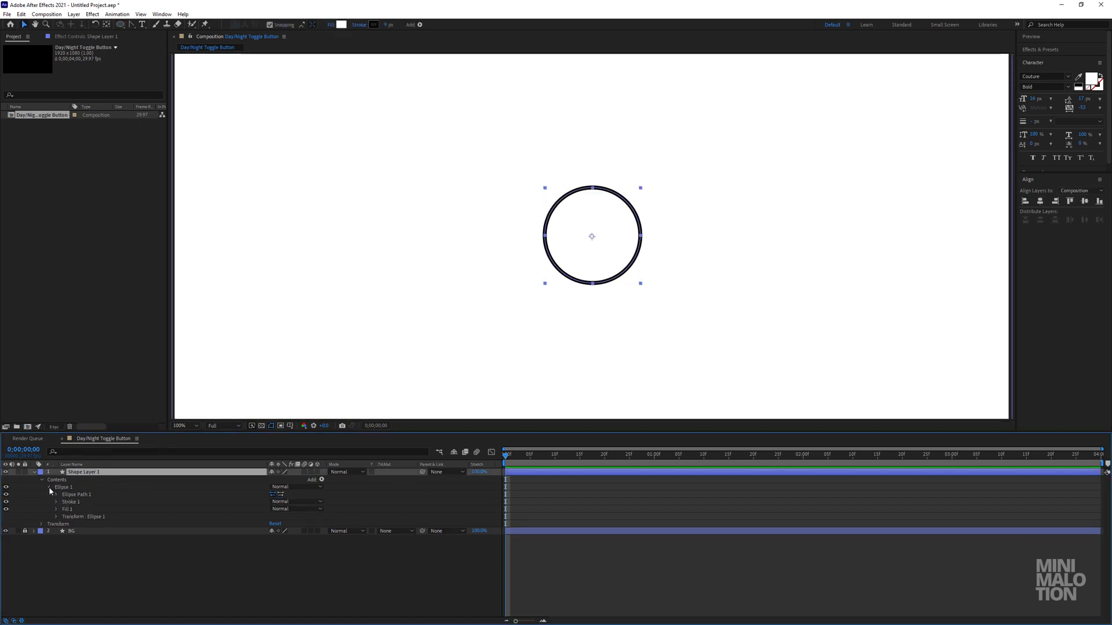
{"action": "left_click", "coordinate": [49, 487]}
{"action": "left_click", "coordinate": [42, 480]}
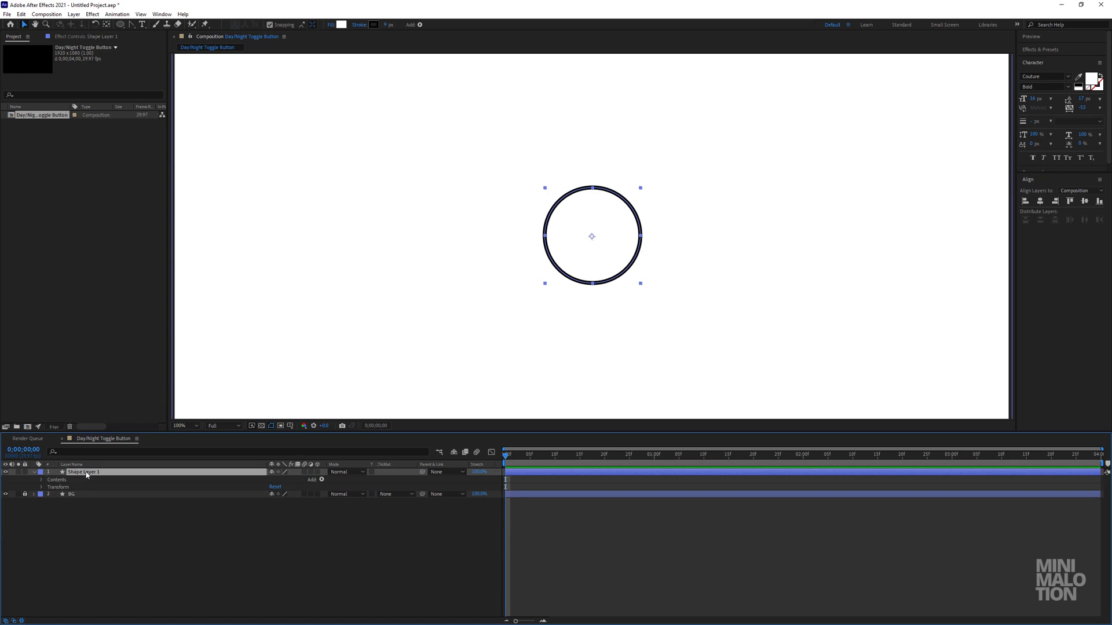
{"action": "key", "text": "Return"}
{"action": "type", "text": "Big C"}
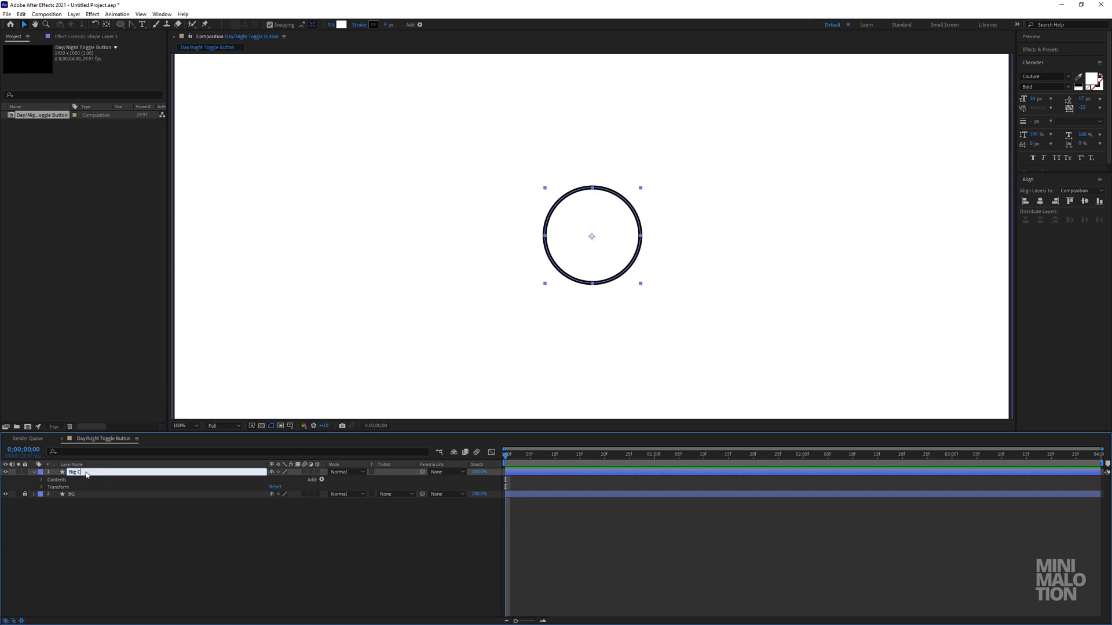
{"action": "type", "text": "ircle"}
{"action": "key", "text": "Return"}
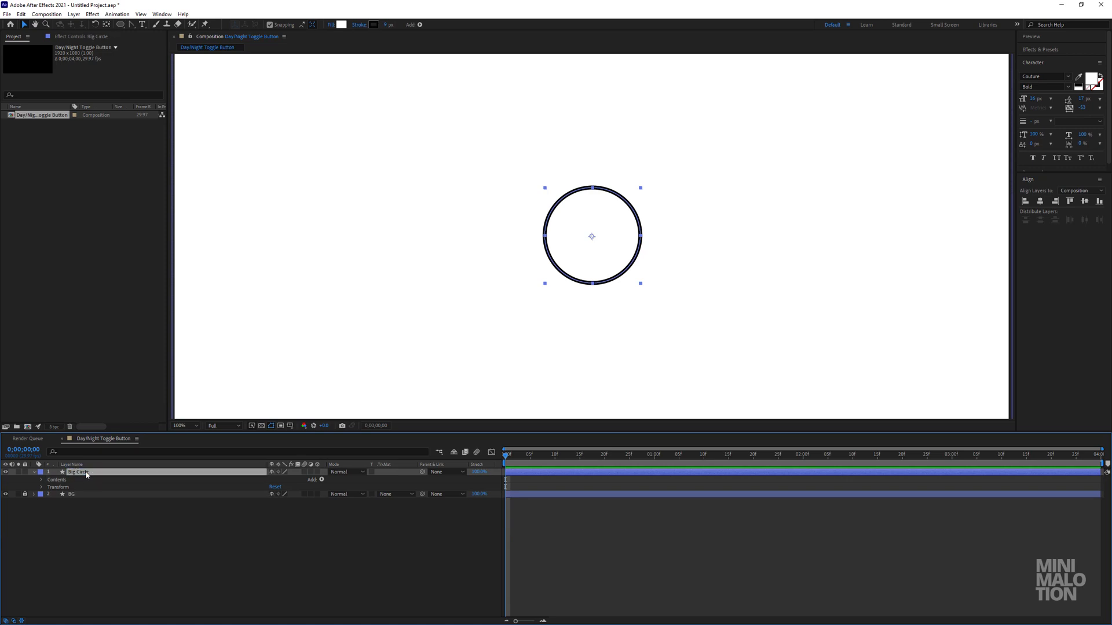
{"action": "left_click", "coordinate": [130, 533]}
{"action": "left_click", "coordinate": [33, 473]}
{"action": "left_click", "coordinate": [34, 472]}
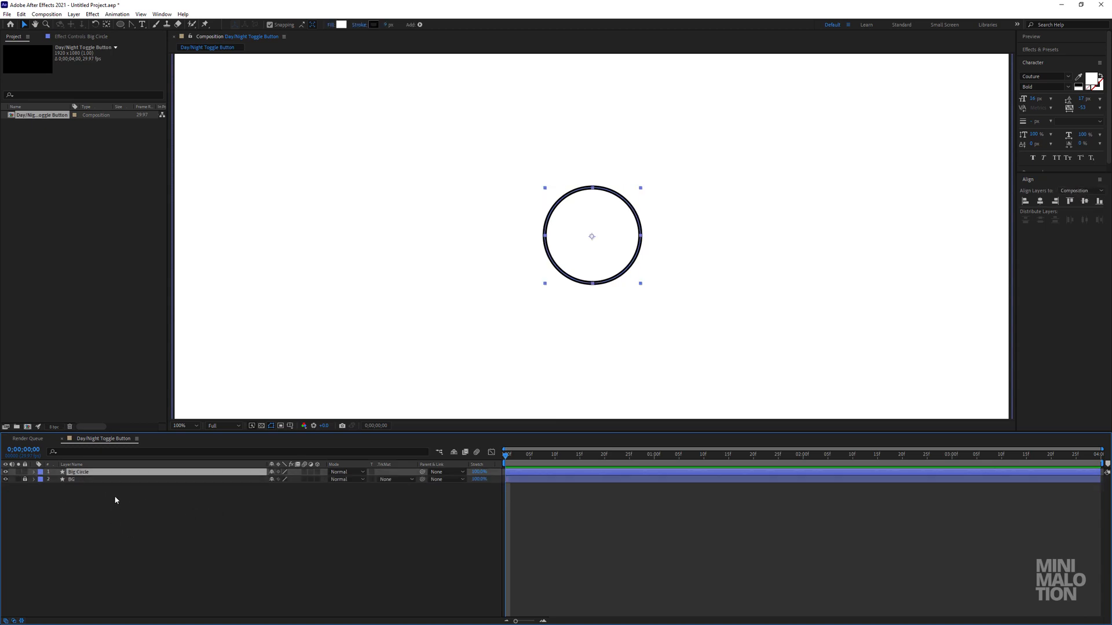
Lock the Big Circle layer and draw a small circle near its centre with the Ellipse tool on a new shape layer.
{"action": "left_click", "coordinate": [24, 472]}
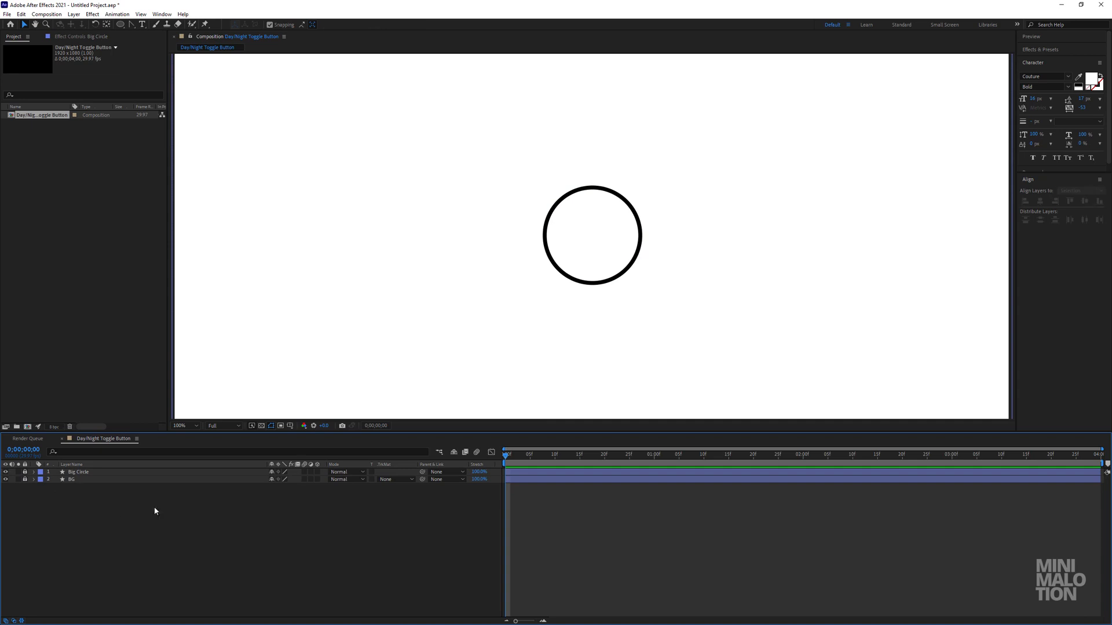
{"action": "key", "text": "period"}
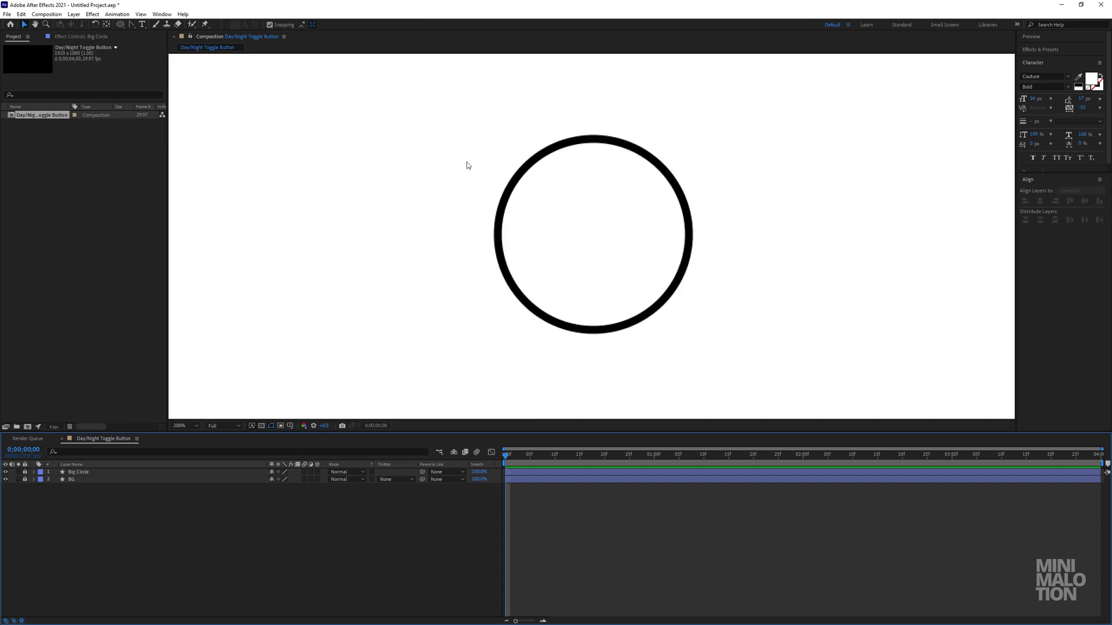
{"action": "left_click", "coordinate": [123, 24]}
{"action": "key", "text": "apostrophe"}
{"action": "mouse_move", "coordinate": [603, 239]}
{"action": "left_mouse_down"}
{"action": "mouse_move", "coordinate": [619, 253]}
{"action": "mouse_move", "coordinate": [612, 247]}
{"action": "left_mouse_up"}
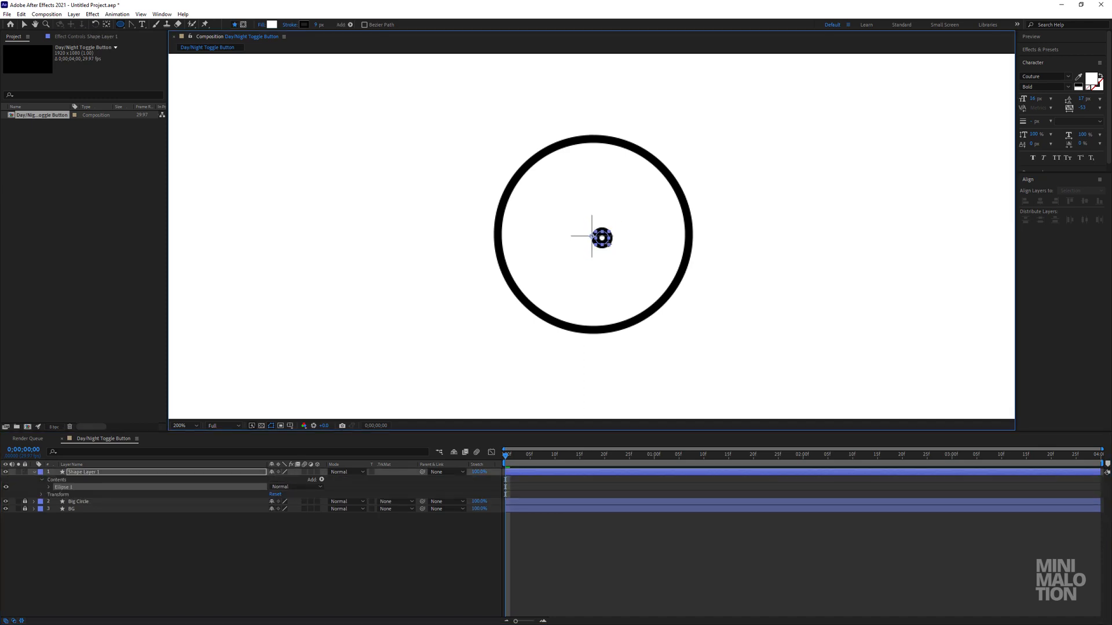
Set the small circle's stroke width to 5 px.
{"action": "left_click", "coordinate": [112, 472]}
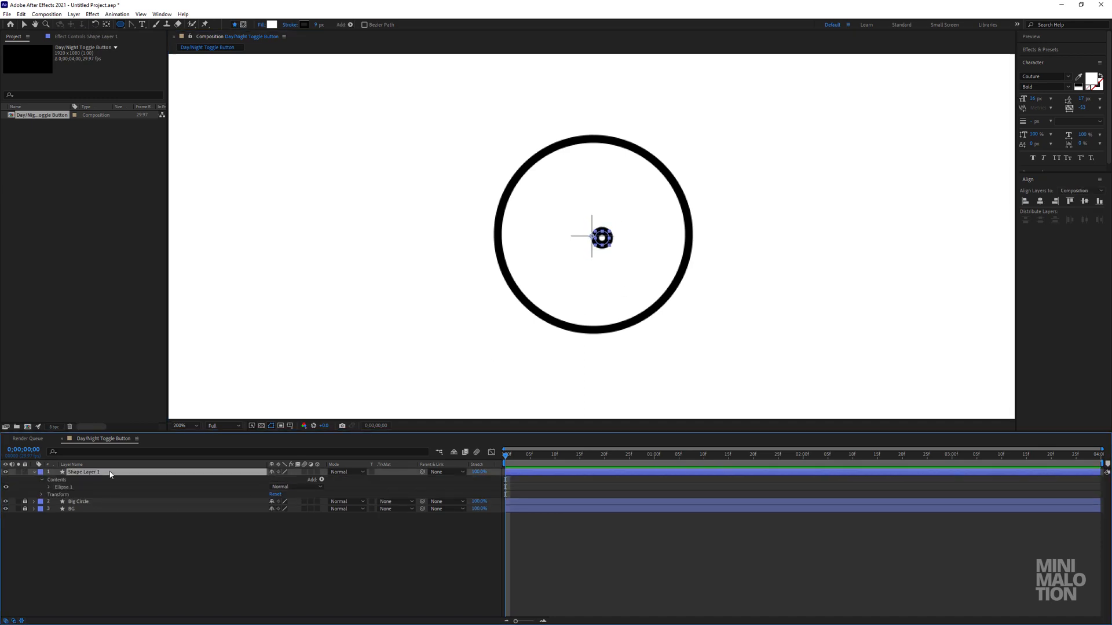
{"action": "left_click", "coordinate": [320, 25]}
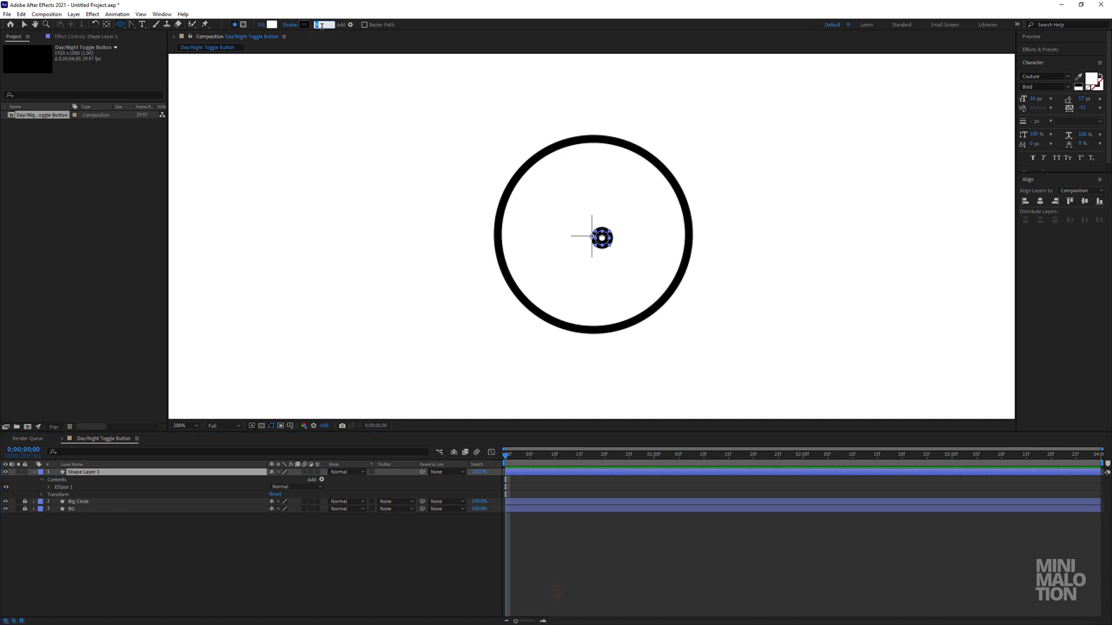
{"action": "type", "text": "5"}
{"action": "key", "text": "Return"}
{"action": "left_click", "coordinate": [92, 466]}
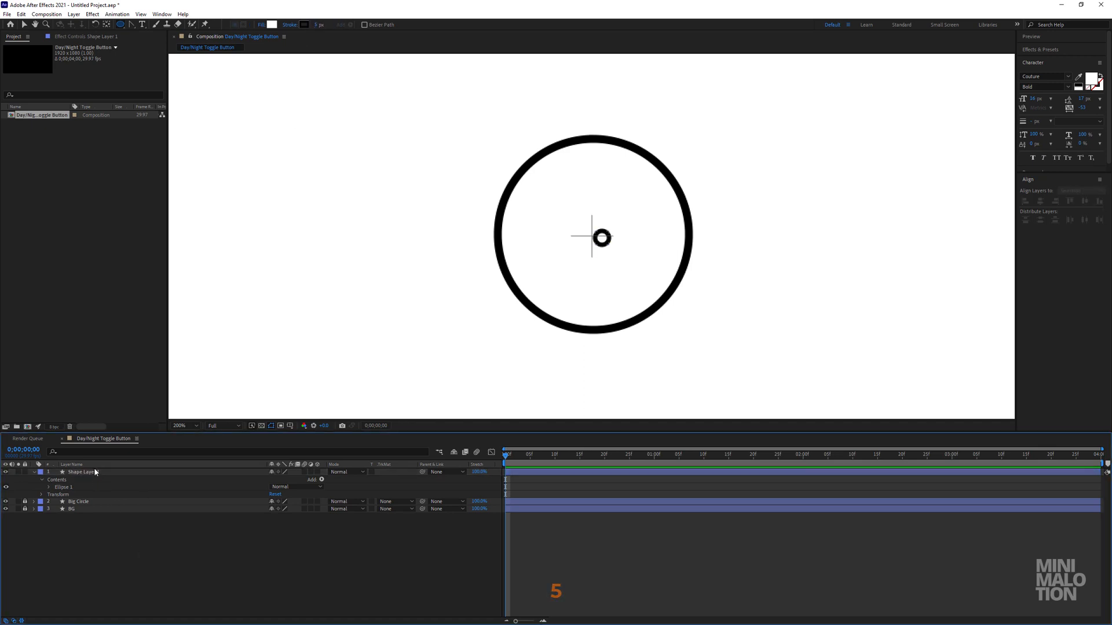
Make three copies of the small ring within its shape layer, spread them inside the big circle and scale them to different sizes.
{"action": "left_click", "coordinate": [96, 474]}
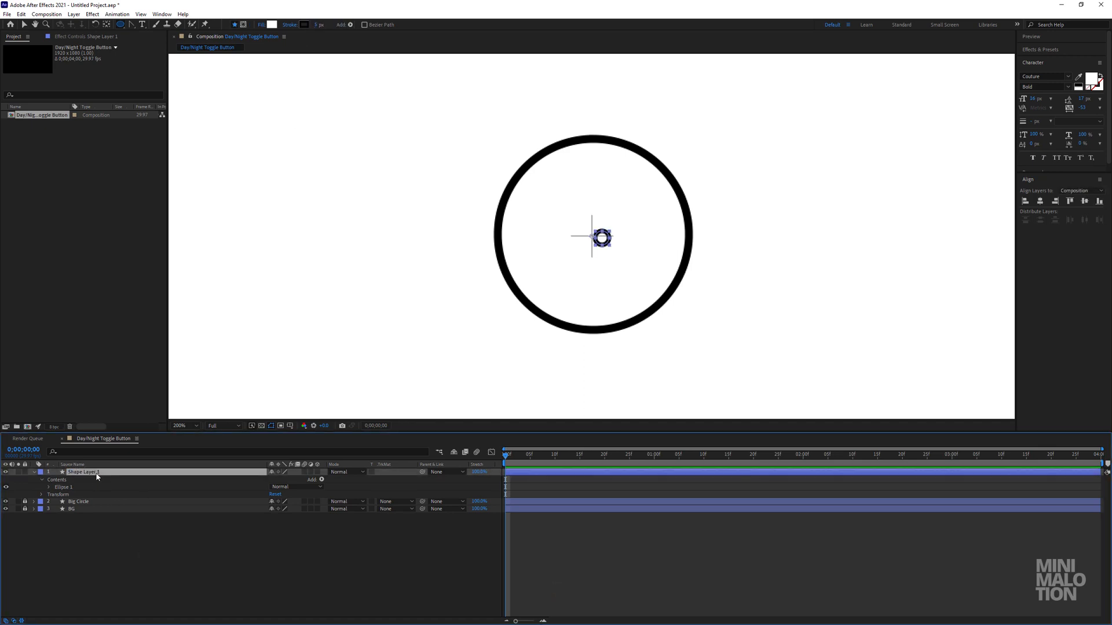
{"action": "left_click", "coordinate": [67, 488]}
{"action": "left_click", "coordinate": [49, 488]}
{"action": "left_click", "coordinate": [94, 496]}
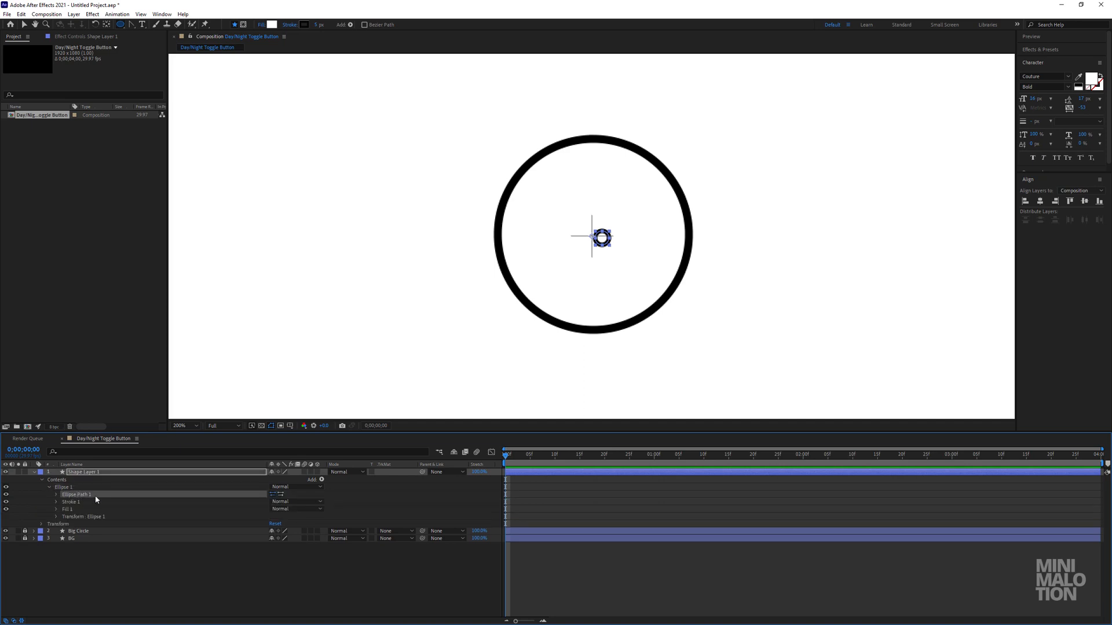
{"action": "left_click", "coordinate": [49, 488]}
{"action": "left_click", "coordinate": [112, 489]}
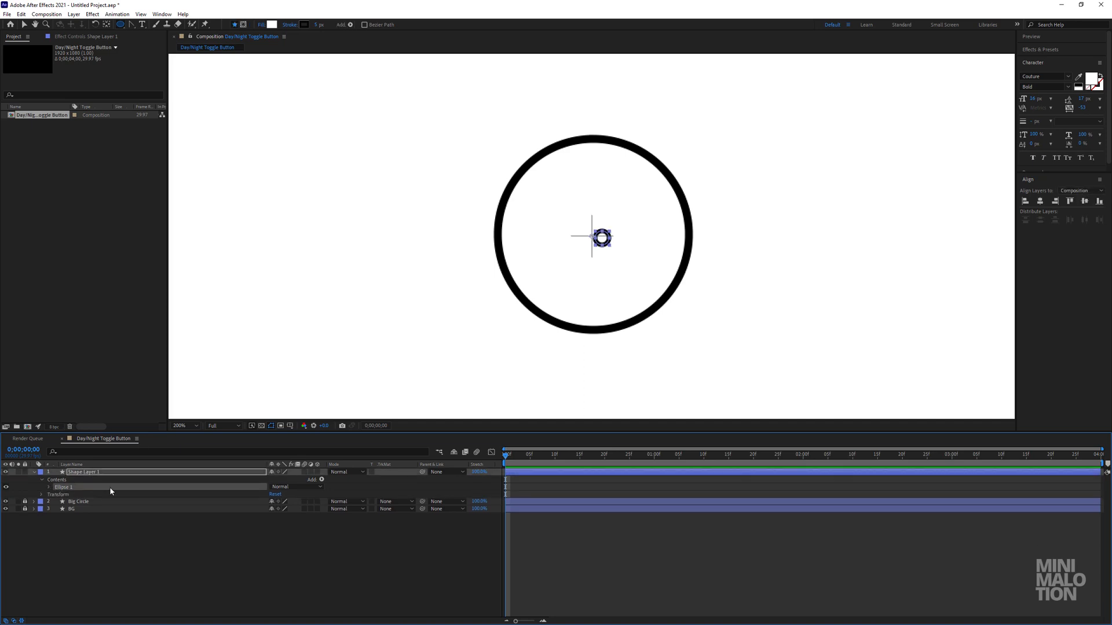
{"action": "left_click", "coordinate": [24, 26]}
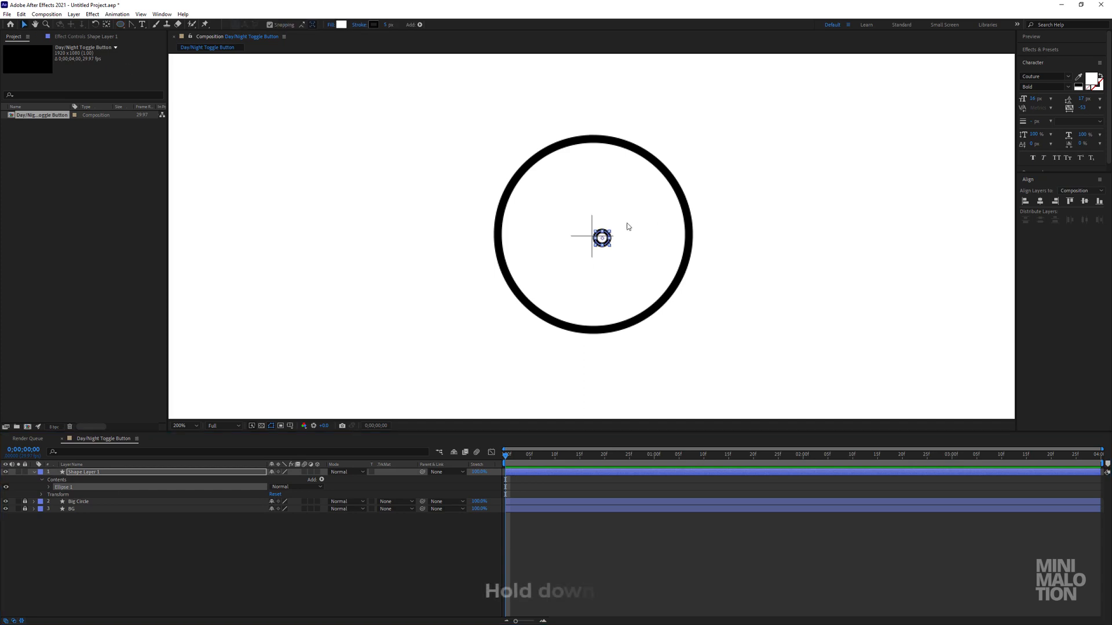
{"action": "left_click_drag", "start_coordinate": [591, 247], "coordinate": [652, 264]}
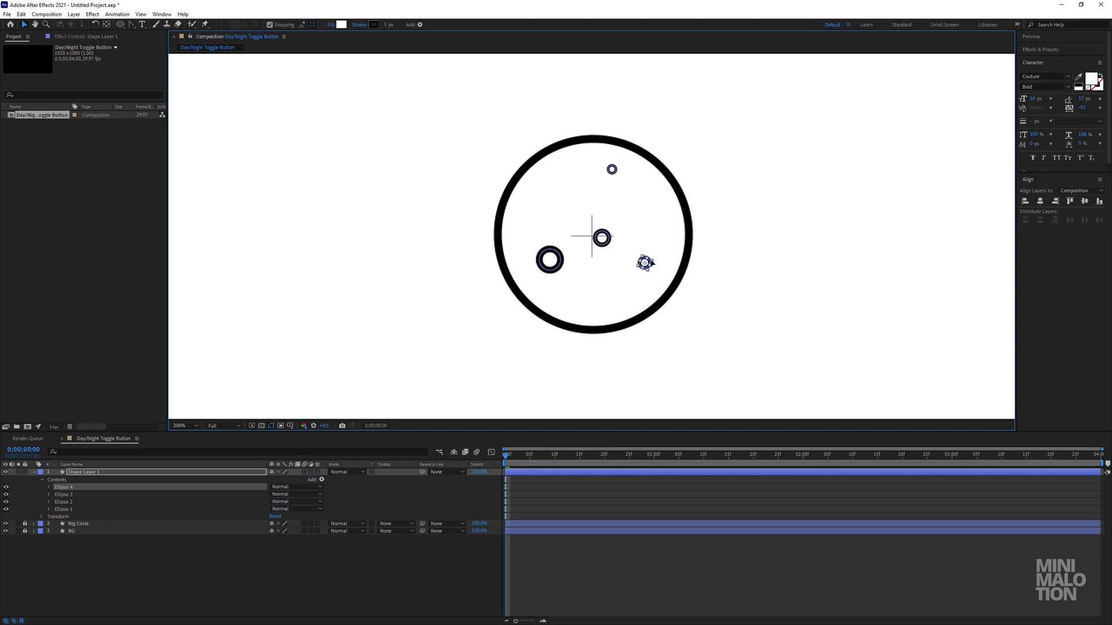
Duplicate Ellipse 4, move the copy to the lower-left area inside the big circle and scale it down.
{"action": "left_click", "coordinate": [70, 486]}
{"action": "left_click", "coordinate": [69, 494]}
{"action": "left_click", "coordinate": [67, 488]}
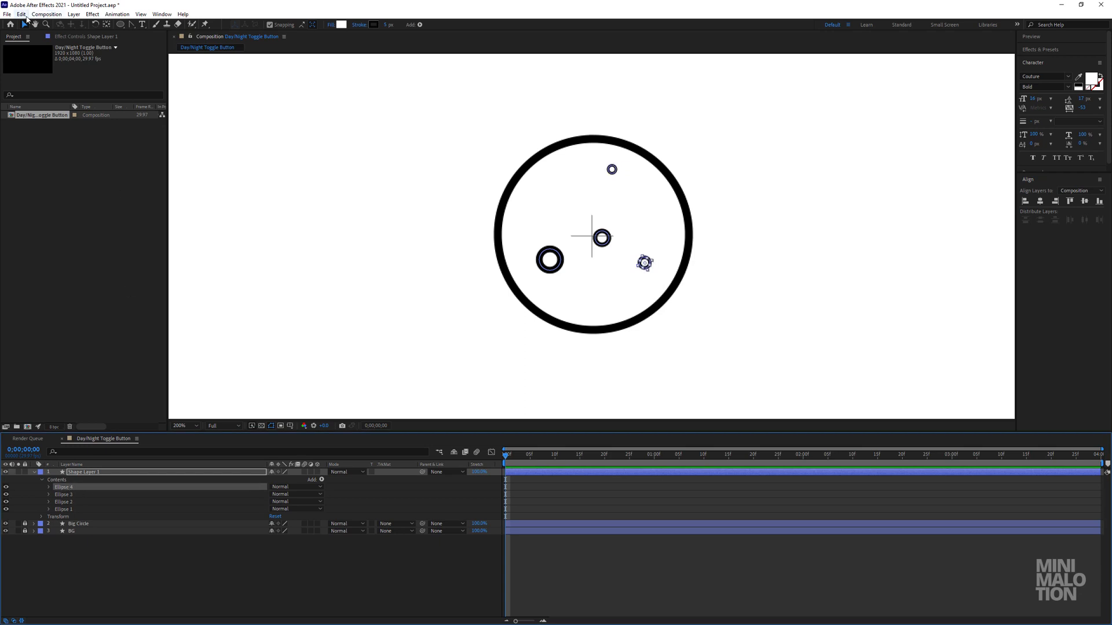
{"action": "left_click", "coordinate": [24, 16]}
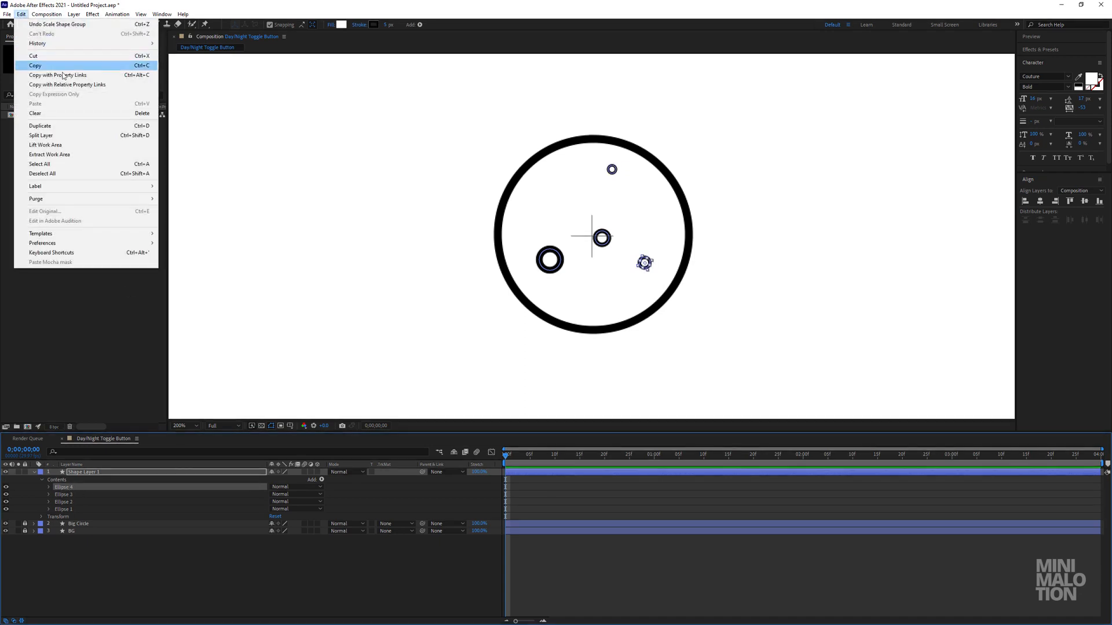
{"action": "left_click", "coordinate": [69, 127]}
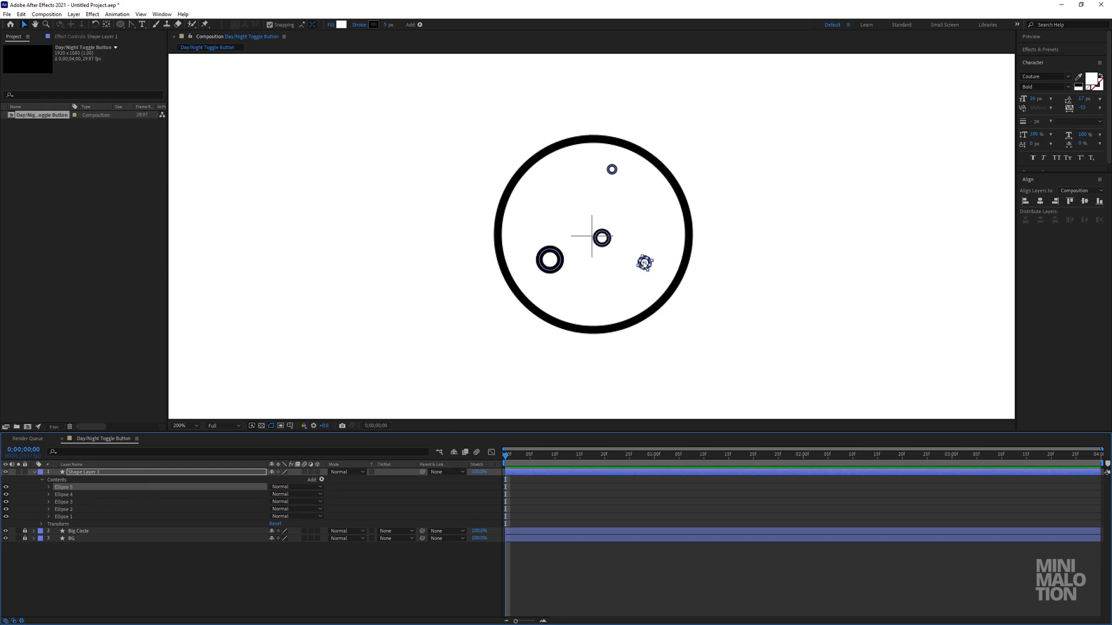
{"action": "left_click_drag", "start_coordinate": [644, 262], "coordinate": [591, 308]}
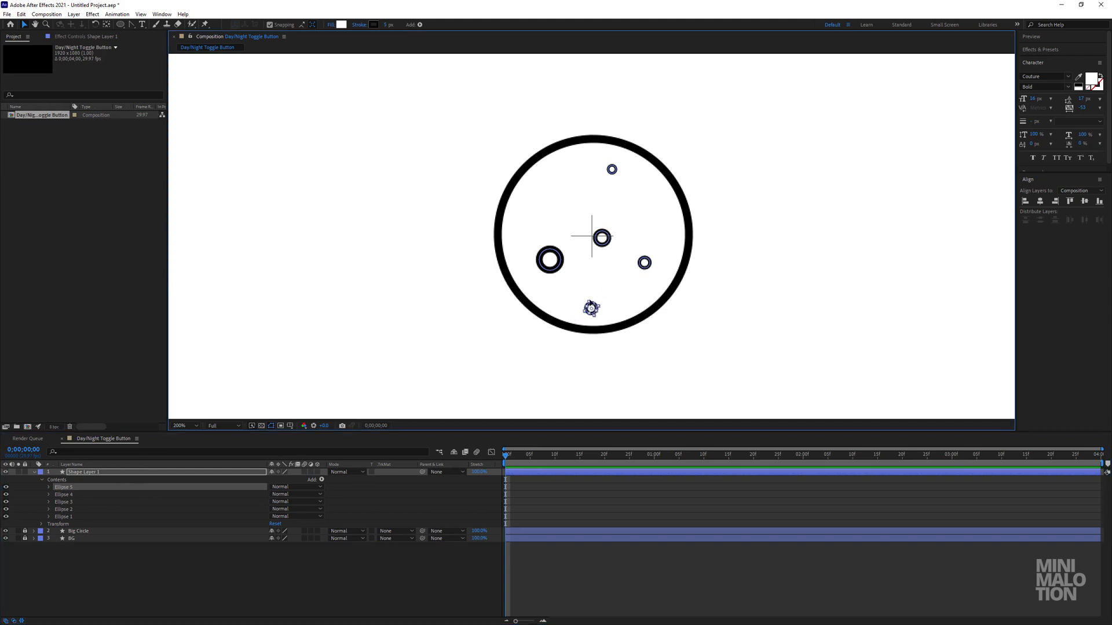
{"action": "left_click_drag", "start_coordinate": [590, 308], "coordinate": [591, 259]}
{"action": "key", "text": "period"}
{"action": "key", "text": "space"}
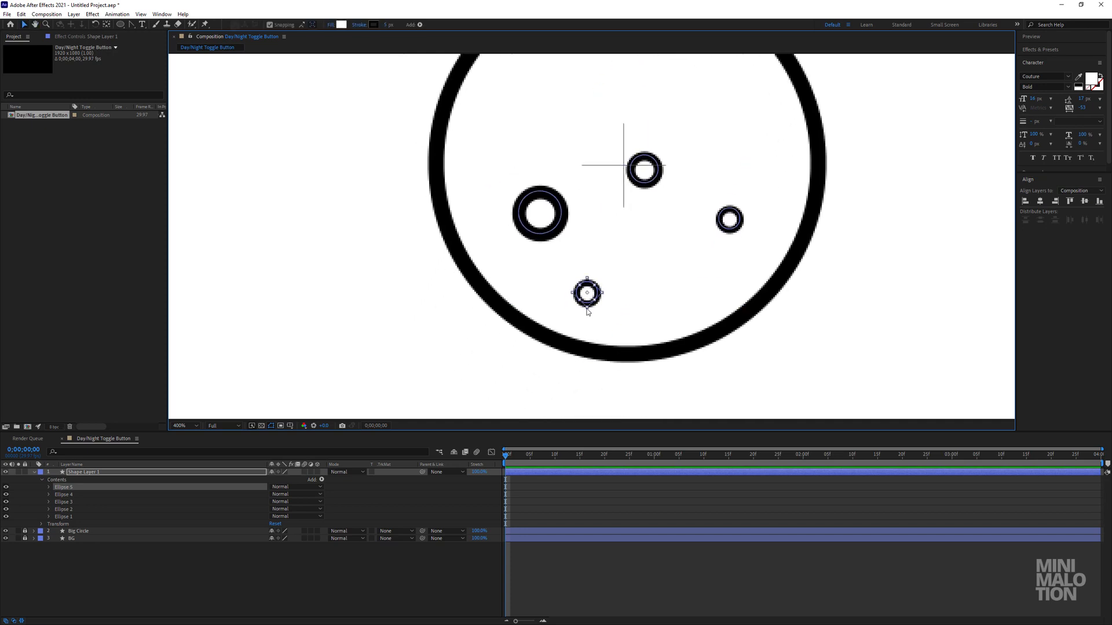
{"action": "left_click_drag", "start_coordinate": [588, 313], "coordinate": [587, 303]}
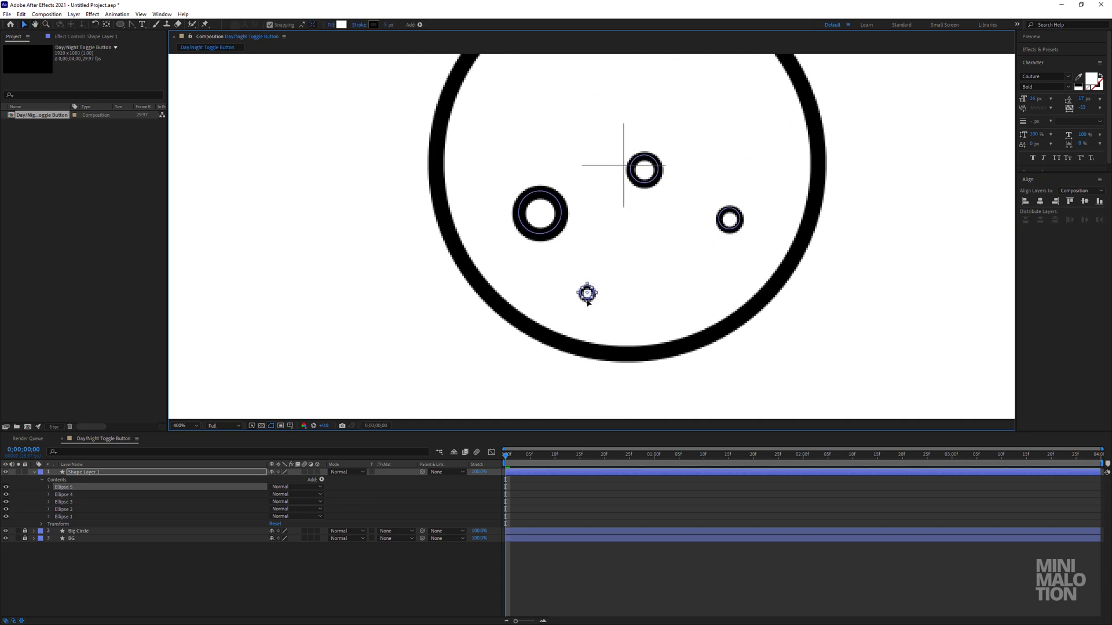
{"action": "key", "text": "comma"}
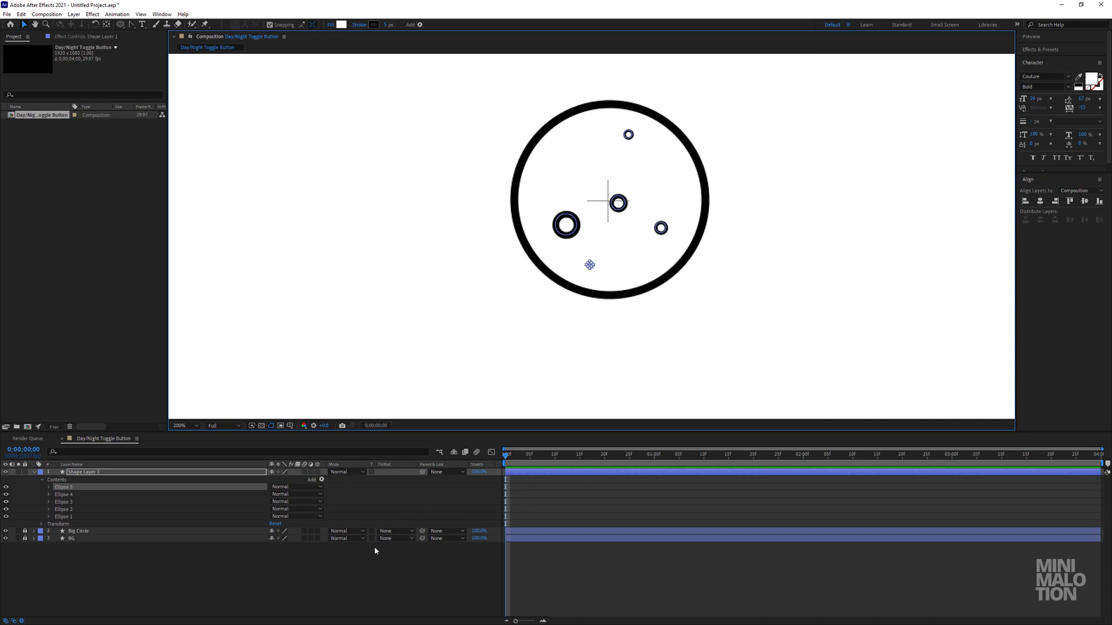
Set the fill of all five small ellipses to None.
{"action": "left_click", "coordinate": [72, 512], "text": "shift"}
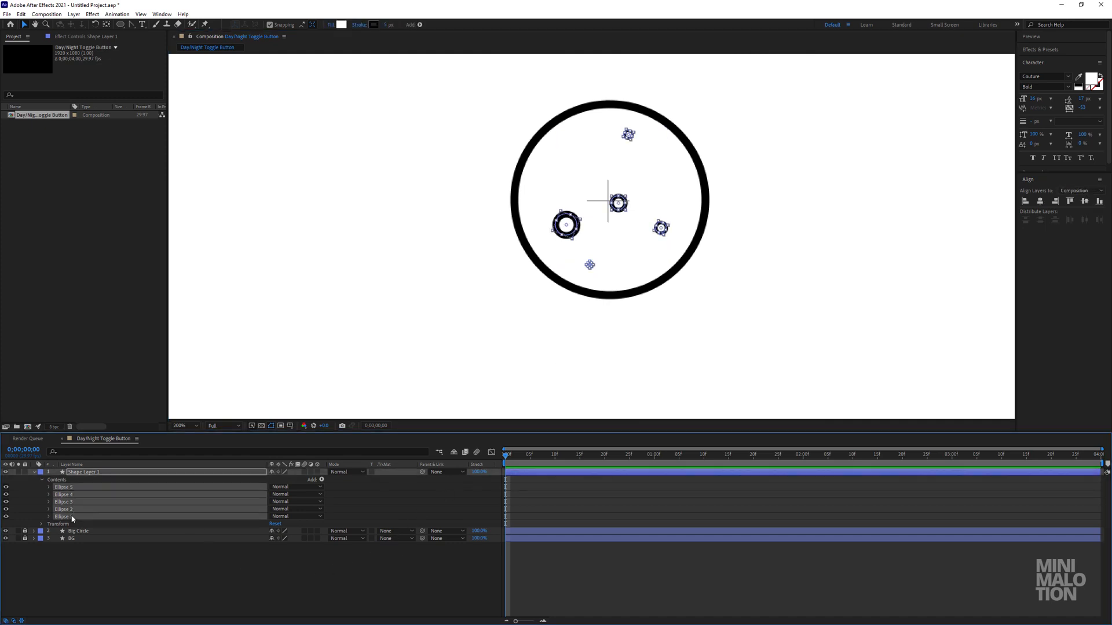
{"action": "left_click", "coordinate": [333, 27]}
{"action": "left_click", "coordinate": [593, 270]}
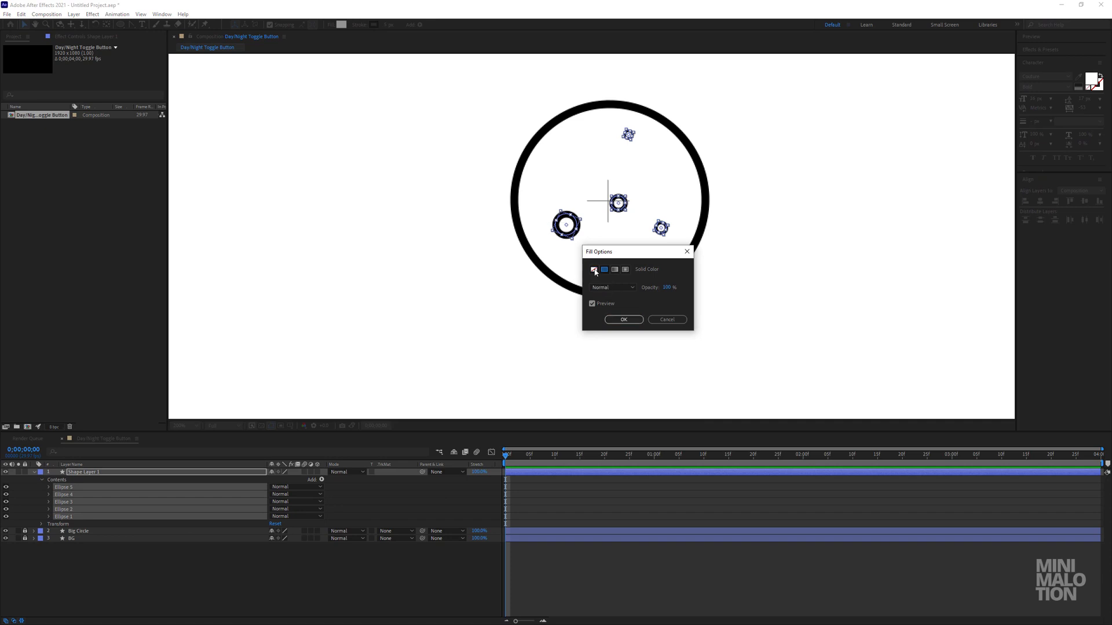
{"action": "left_click", "coordinate": [617, 321]}
{"action": "left_click", "coordinate": [204, 557]}
Duplicate Ellipse 1, the central ring, and place the copy in the upper-left area of the big circle.
{"action": "left_click", "coordinate": [87, 494]}
{"action": "left_click", "coordinate": [88, 487]}
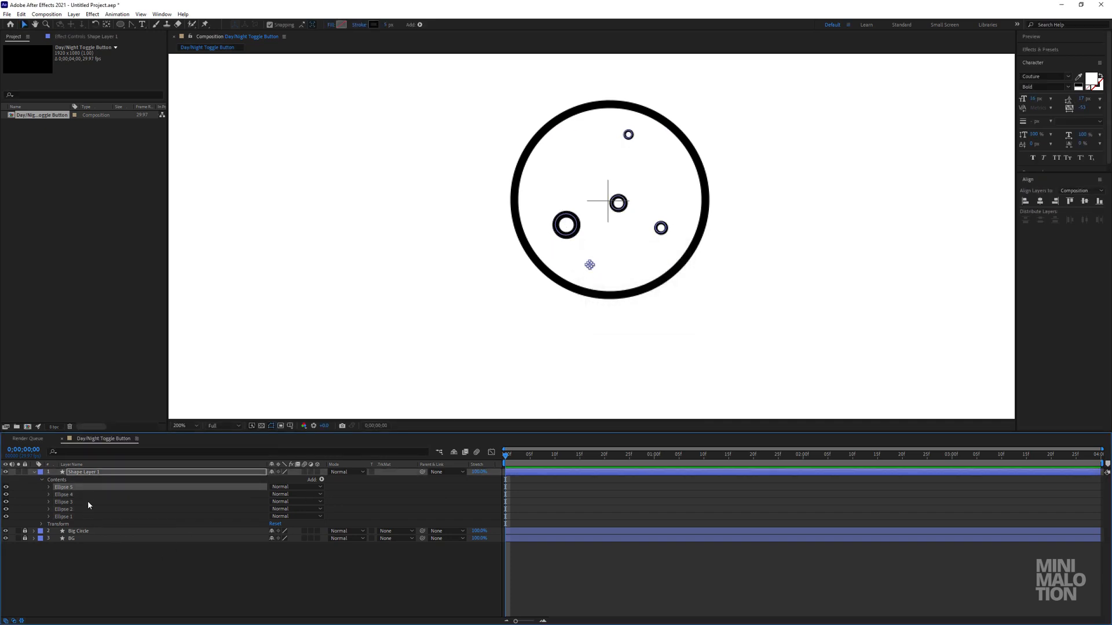
{"action": "left_click", "coordinate": [88, 502]}
{"action": "left_click", "coordinate": [133, 548]}
{"action": "left_click", "coordinate": [72, 488]}
{"action": "left_click", "coordinate": [81, 517]}
{"action": "key", "text": "ctrl+d"}
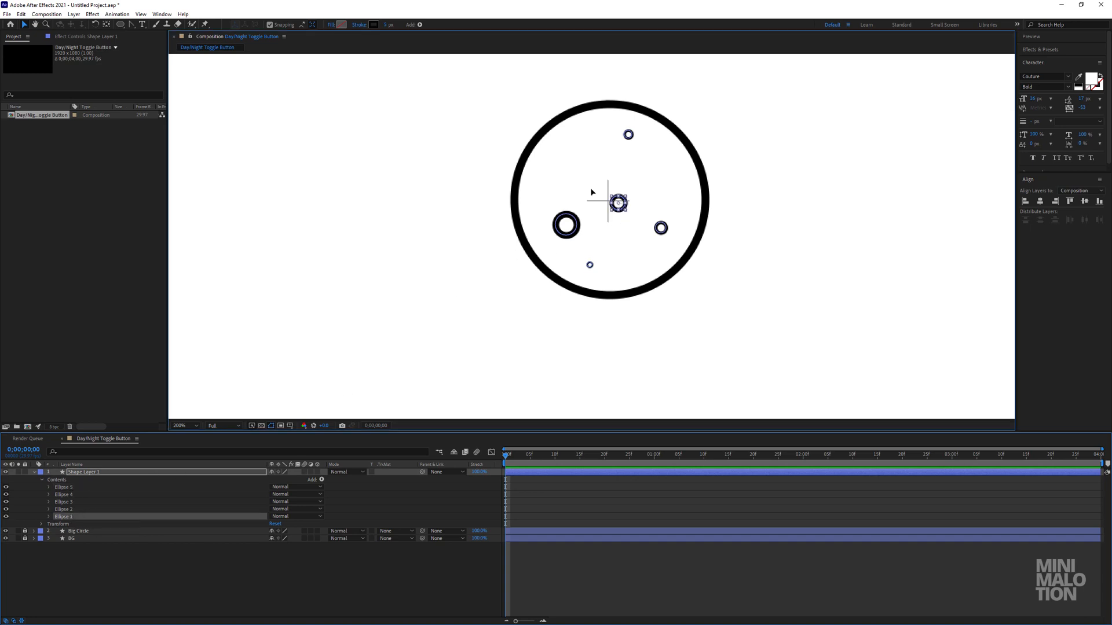
{"action": "left_click_drag", "start_coordinate": [618, 203], "coordinate": [556, 163]}
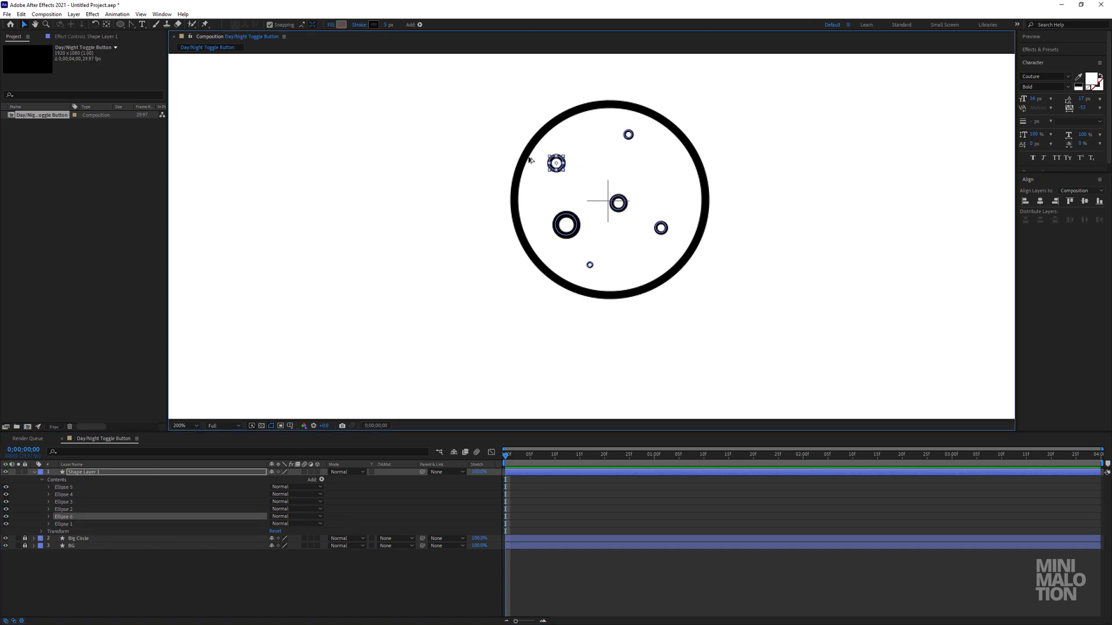
Remove the stroke from the upper-left copy and give it a solid black fill, 000000.
{"action": "left_click", "coordinate": [360, 25]}
{"action": "left_click", "coordinate": [593, 269]}
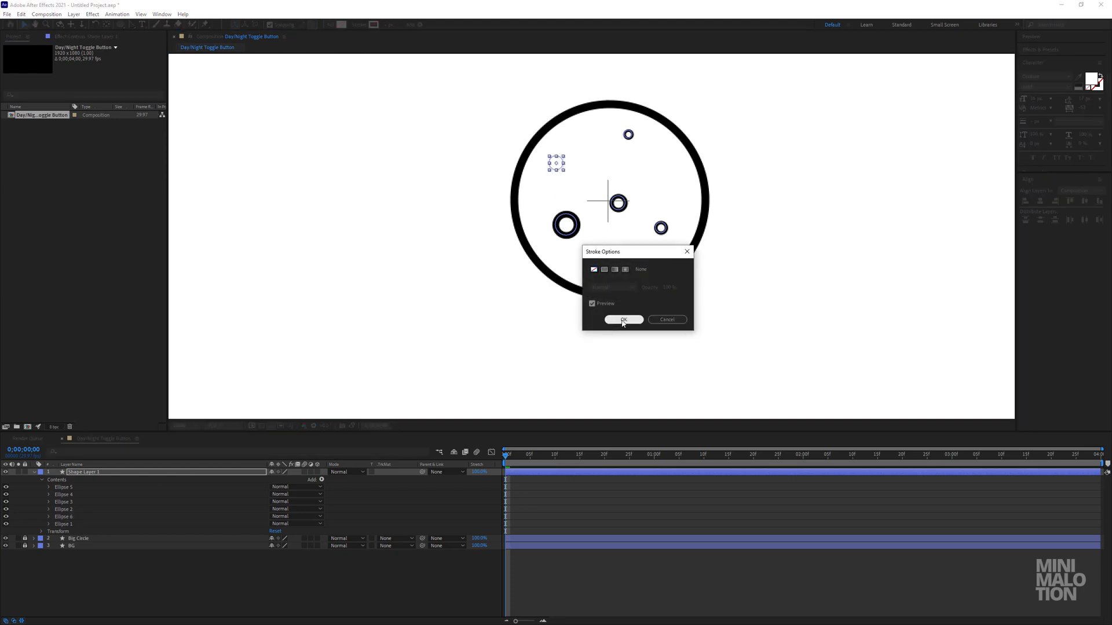
{"action": "left_click", "coordinate": [623, 319]}
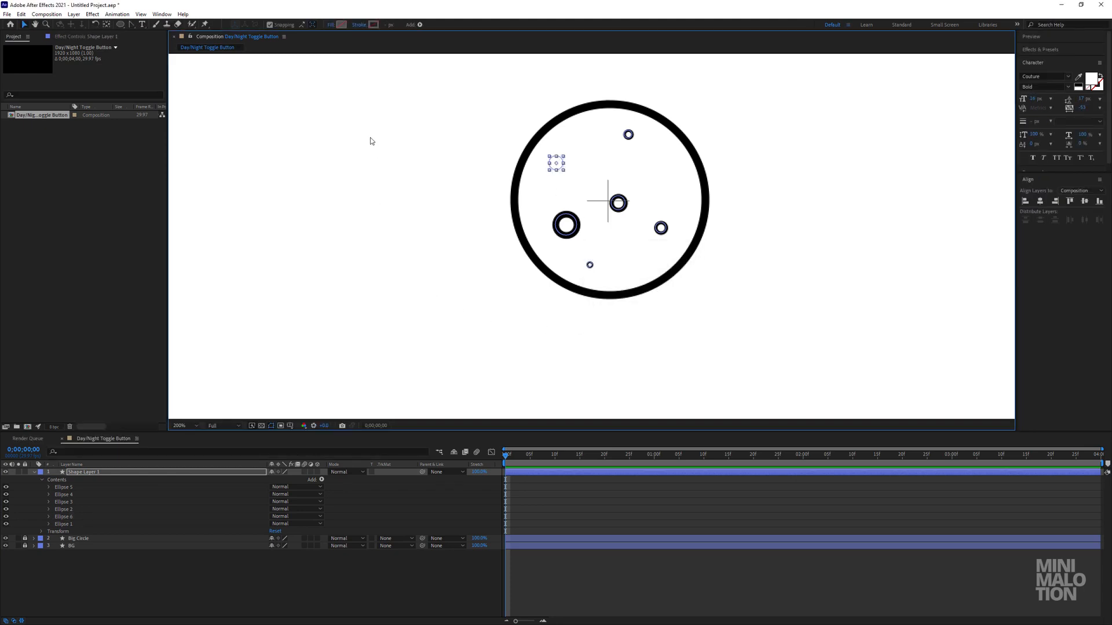
{"action": "left_click", "coordinate": [331, 25]}
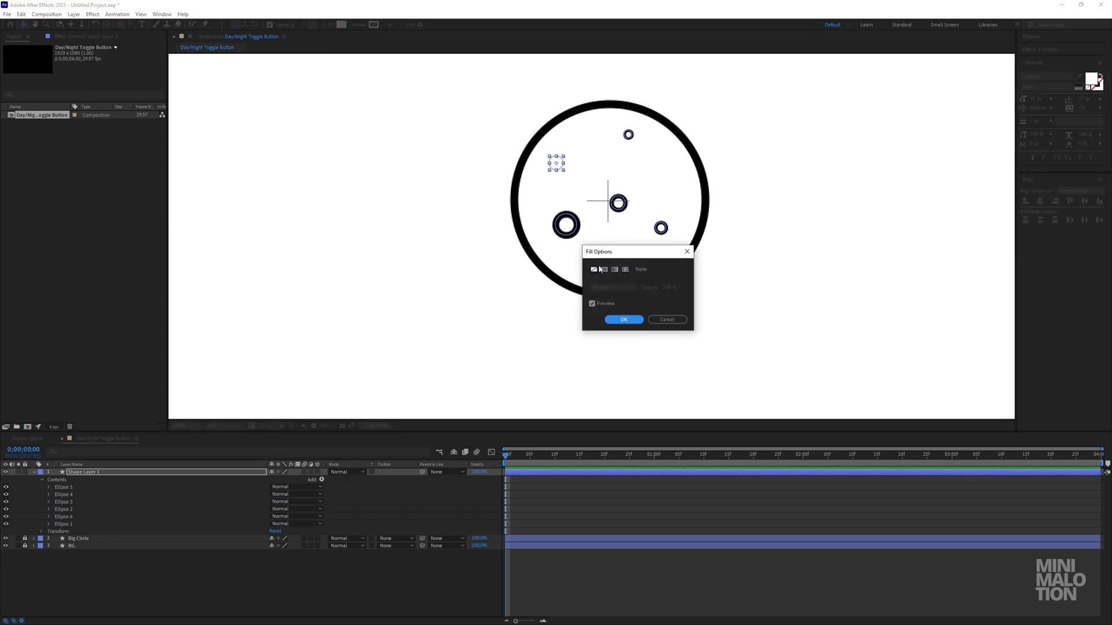
{"action": "left_click", "coordinate": [623, 320]}
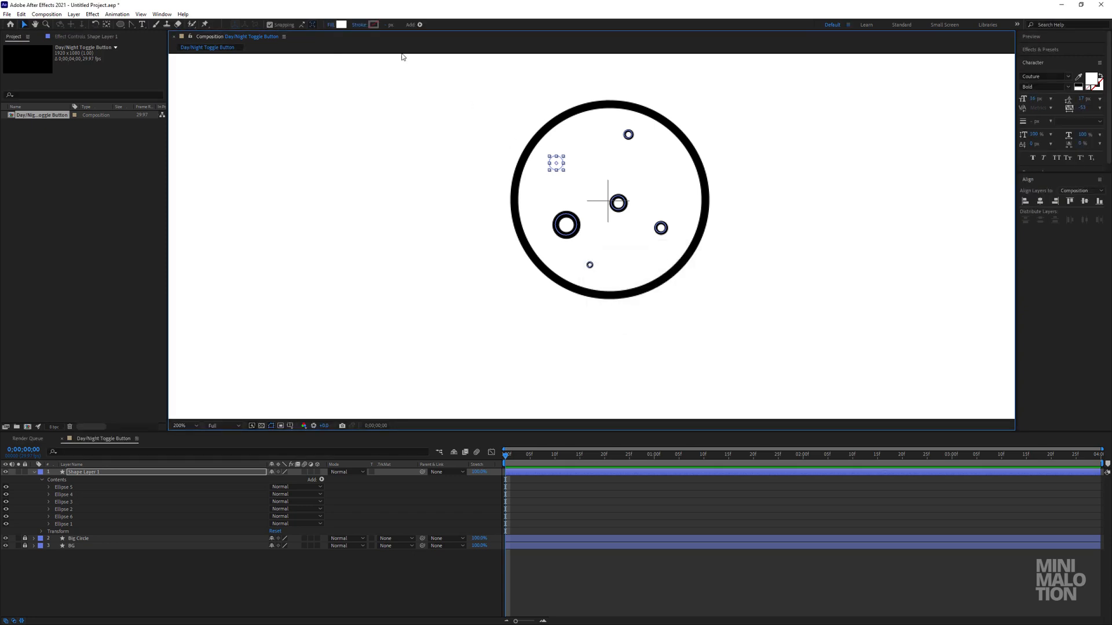
{"action": "left_click", "coordinate": [342, 25]}
{"action": "type", "text": "000000"}
{"action": "left_click", "coordinate": [922, 192]}
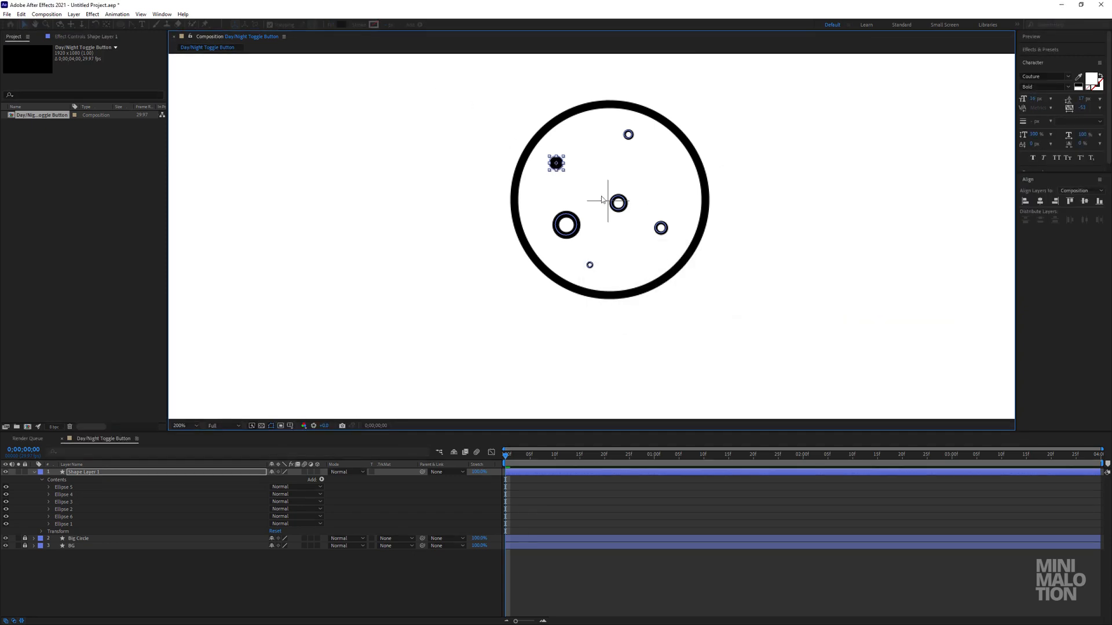
Resize the black dot and scatter three duplicates of it in varied sizes across the big circle.
{"action": "left_click", "coordinate": [565, 172]}
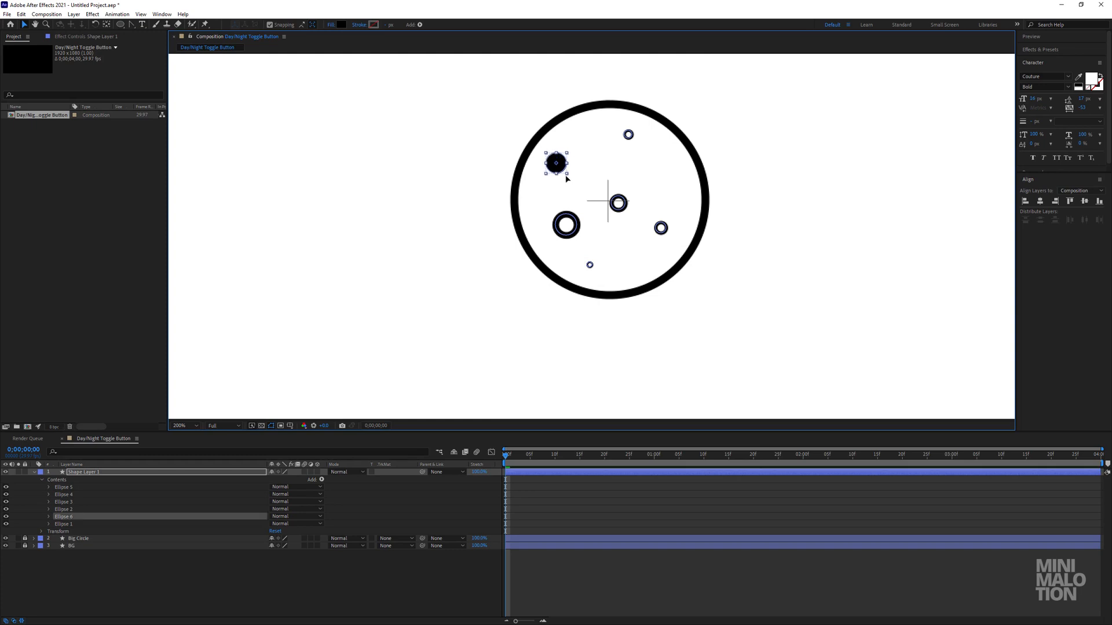
{"action": "left_click_drag", "start_coordinate": [565, 172], "coordinate": [626, 239]}
{"action": "key", "text": "ctrl+d"}
{"action": "key", "text": "ctrl+d"}
{"action": "left_click_drag", "start_coordinate": [632, 231], "coordinate": [620, 271]}
{"action": "key", "text": "ctrl+d"}
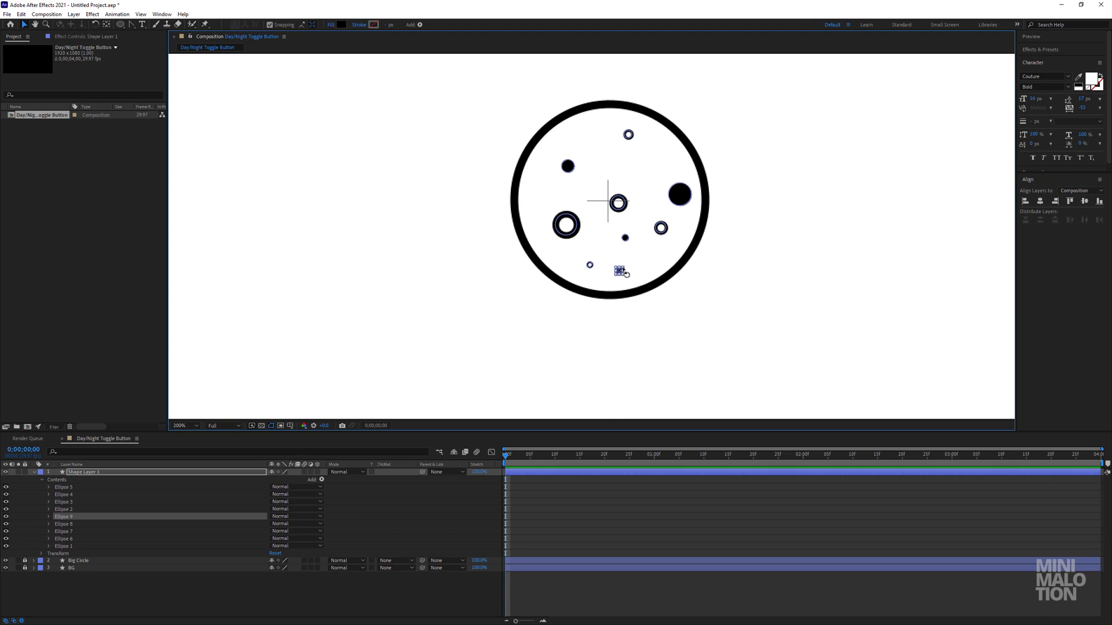
Enlarge the lowest black dot, then duplicate it and place the copy above the central ring.
{"action": "key", "text": "period"}
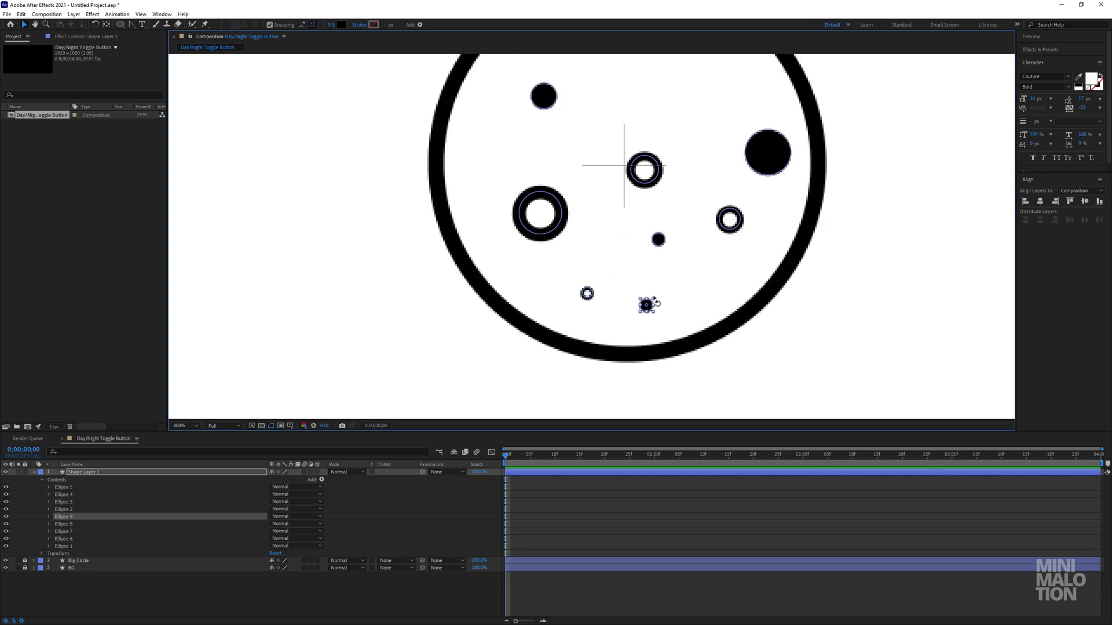
{"action": "left_click_drag", "start_coordinate": [658, 299], "coordinate": [606, 224]}
{"action": "key", "text": "ctrl+d"}
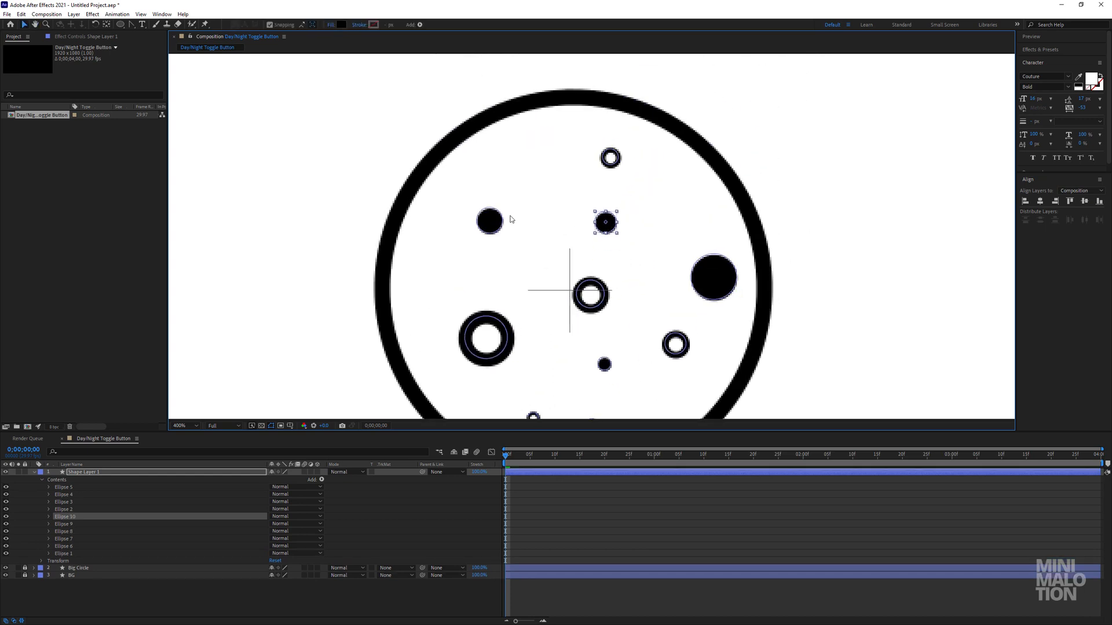
Shift the upper-left dot, the topmost ring and the large ring on the left to balance the crater arrangement.
{"action": "left_click", "coordinate": [488, 220]}
{"action": "left_click_drag", "start_coordinate": [485, 220], "coordinate": [472, 191]}
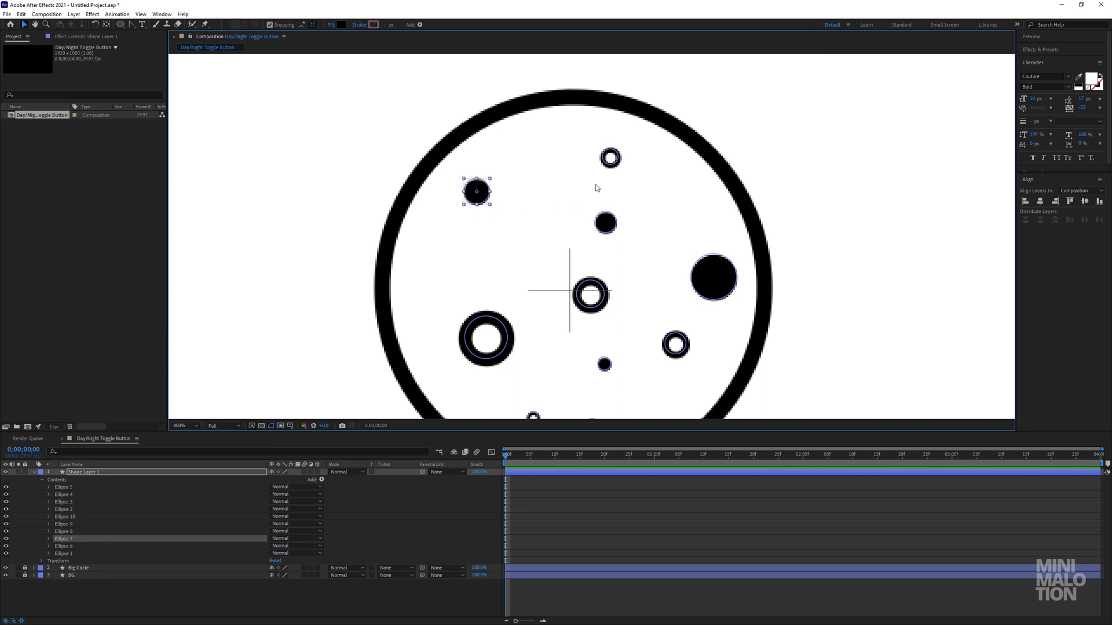
{"action": "left_click_drag", "start_coordinate": [609, 163], "coordinate": [591, 163]}
{"action": "key", "text": "comma"}
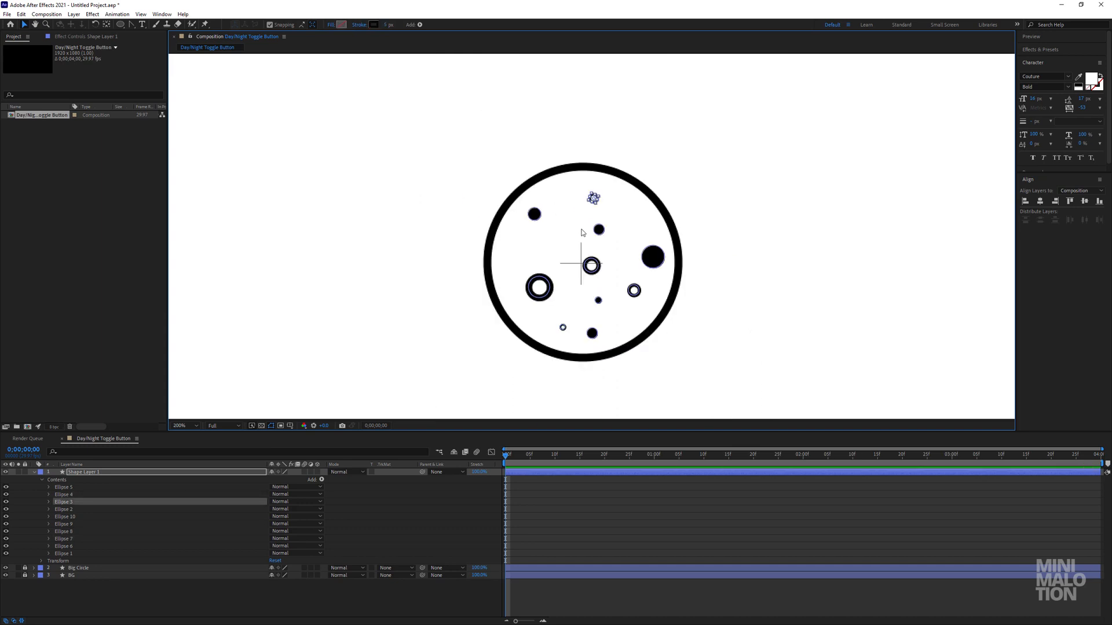
{"action": "left_click_drag", "start_coordinate": [545, 294], "coordinate": [535, 286]}
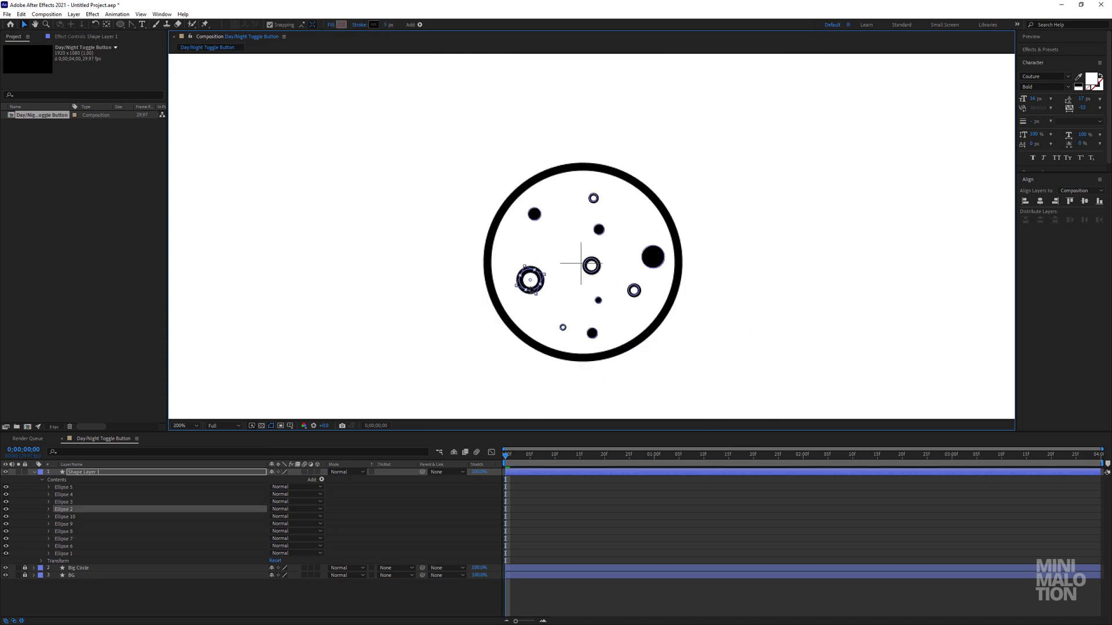
Shift the smallest ring to the left, nudge the dot above the central ring rightward, and raise the large black dot on the right.
{"action": "left_click_drag", "start_coordinate": [570, 331], "coordinate": [562, 329]}
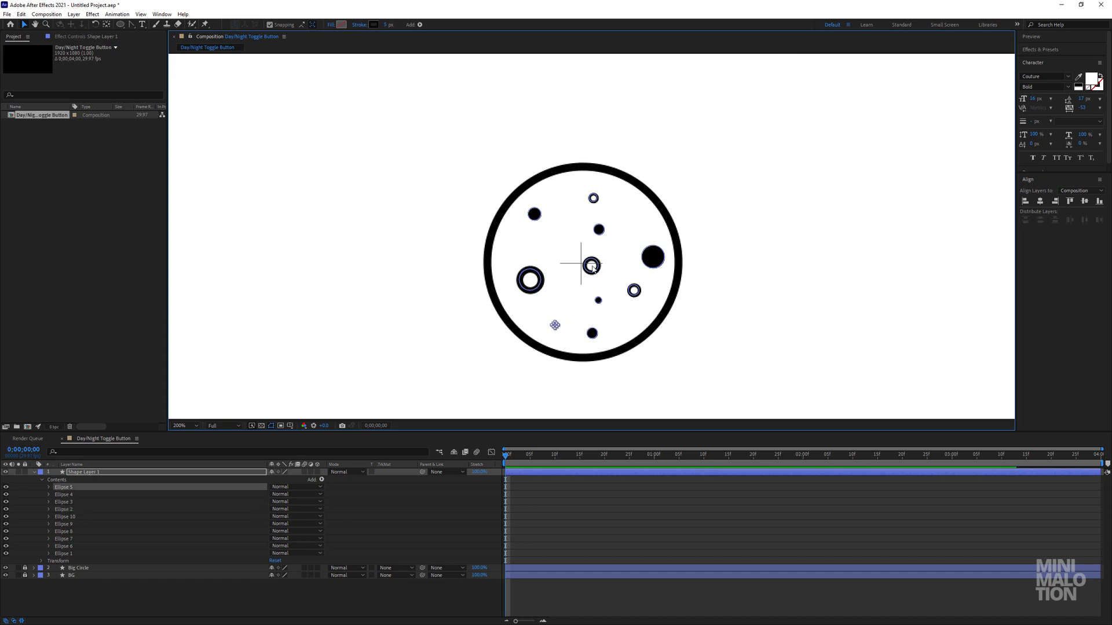
{"action": "left_click", "coordinate": [599, 231]}
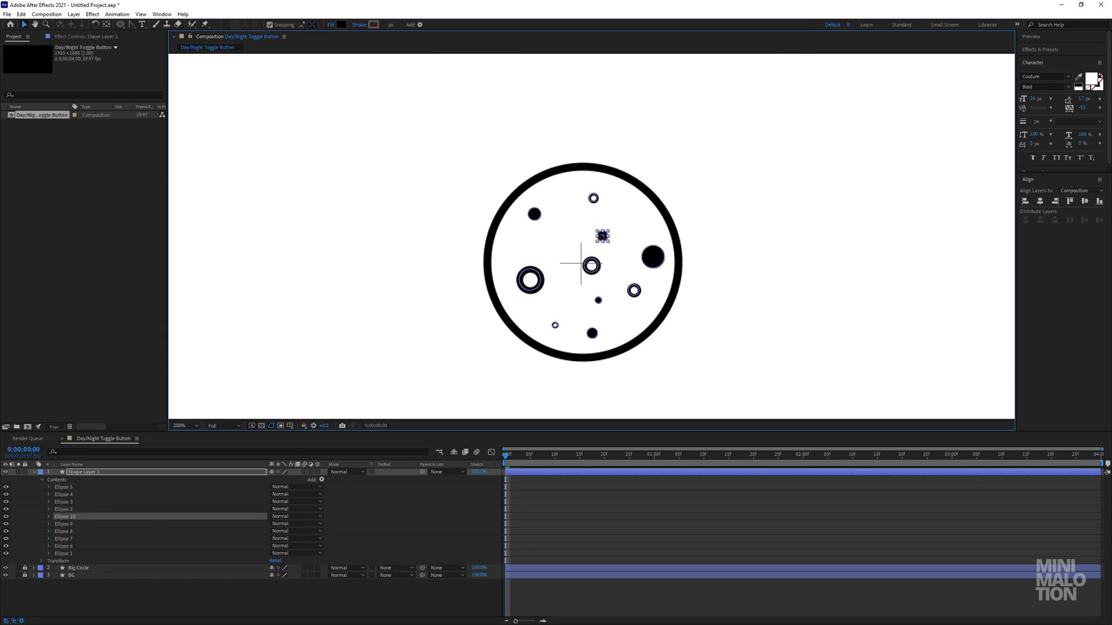
{"action": "left_click_drag", "start_coordinate": [597, 230], "coordinate": [602, 227]}
{"action": "left_click_drag", "start_coordinate": [653, 256], "coordinate": [653, 235]}
{"action": "left_click", "coordinate": [610, 517]}
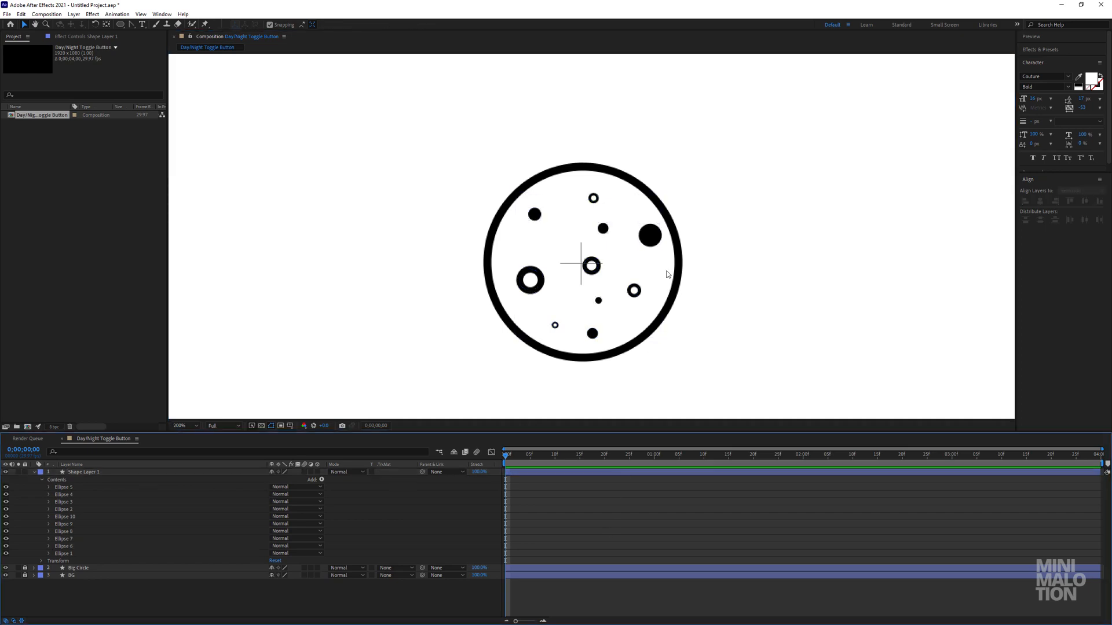
Move the central ring up and to the left, and raise the small dot beneath it slightly.
{"action": "key", "text": "comma"}
{"action": "key", "text": "comma"}
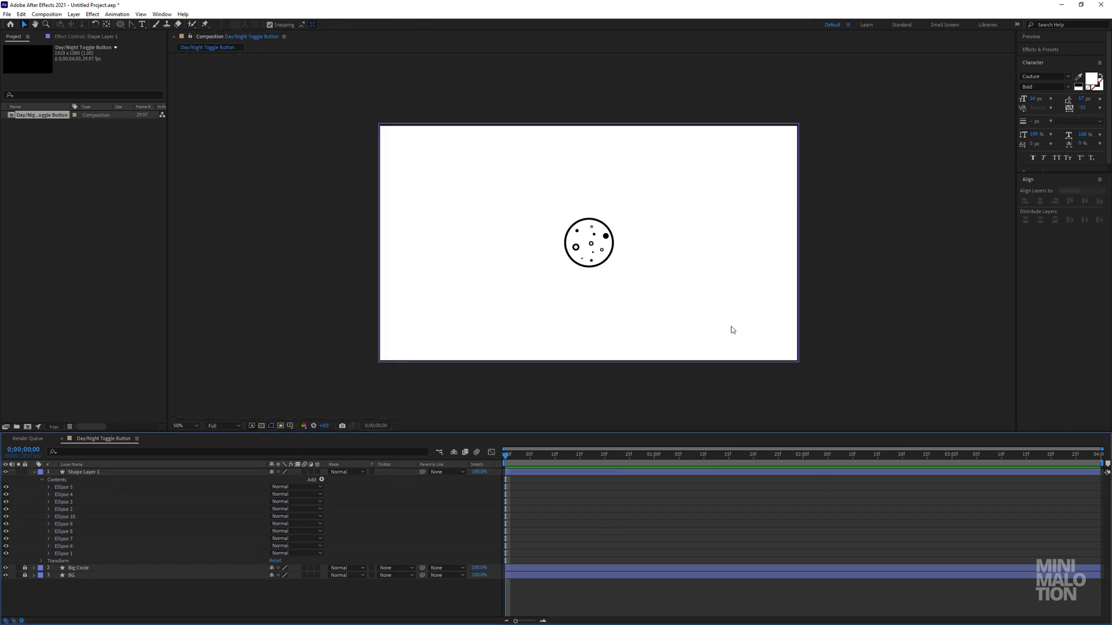
{"action": "key", "text": "period"}
{"action": "key", "text": "period"}
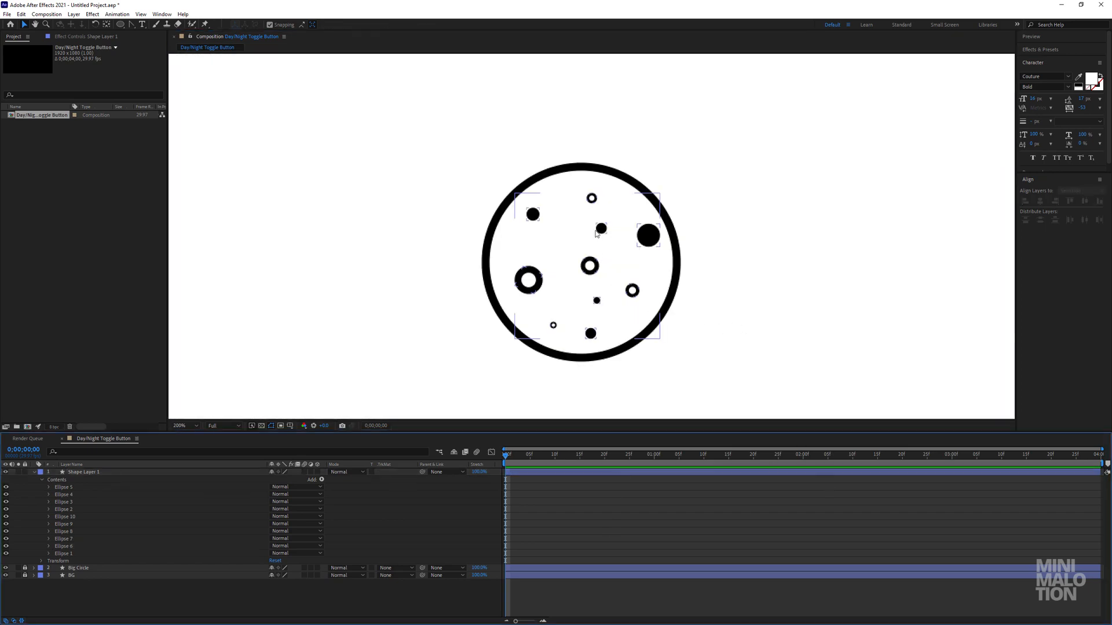
{"action": "left_click", "coordinate": [577, 276]}
{"action": "double_click", "coordinate": [589, 271]}
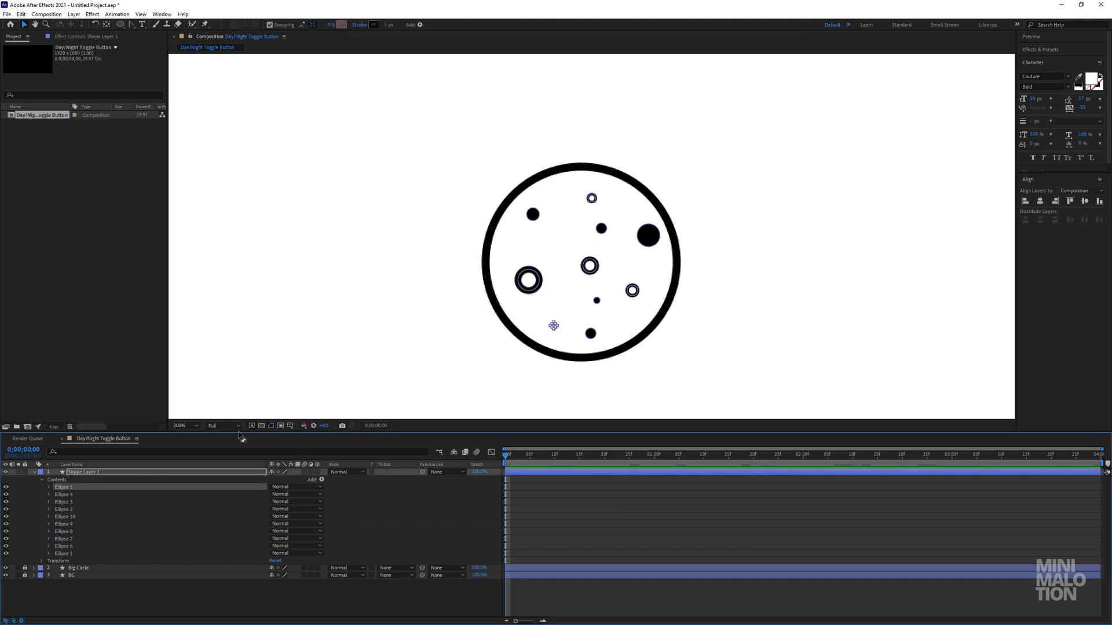
{"action": "left_click_drag", "start_coordinate": [590, 266], "coordinate": [576, 260]}
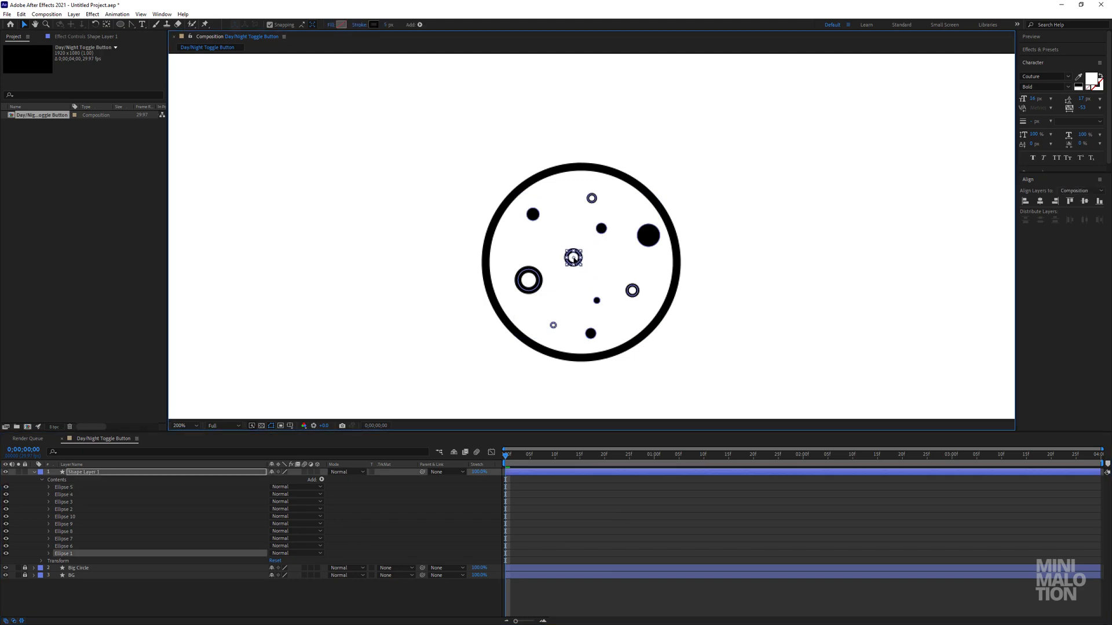
{"action": "left_click_drag", "start_coordinate": [597, 301], "coordinate": [594, 294]}
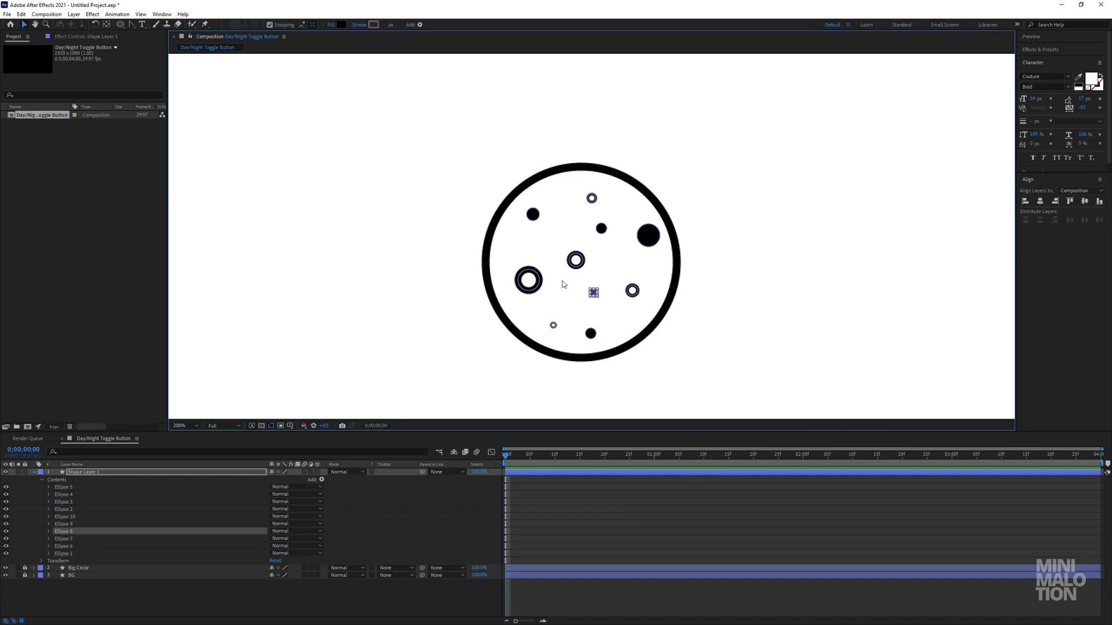
{"action": "left_click", "coordinate": [649, 524]}
{"action": "scroll", "coordinate": [718, 308], "scroll_direction": "down", "scroll_amount": 2}
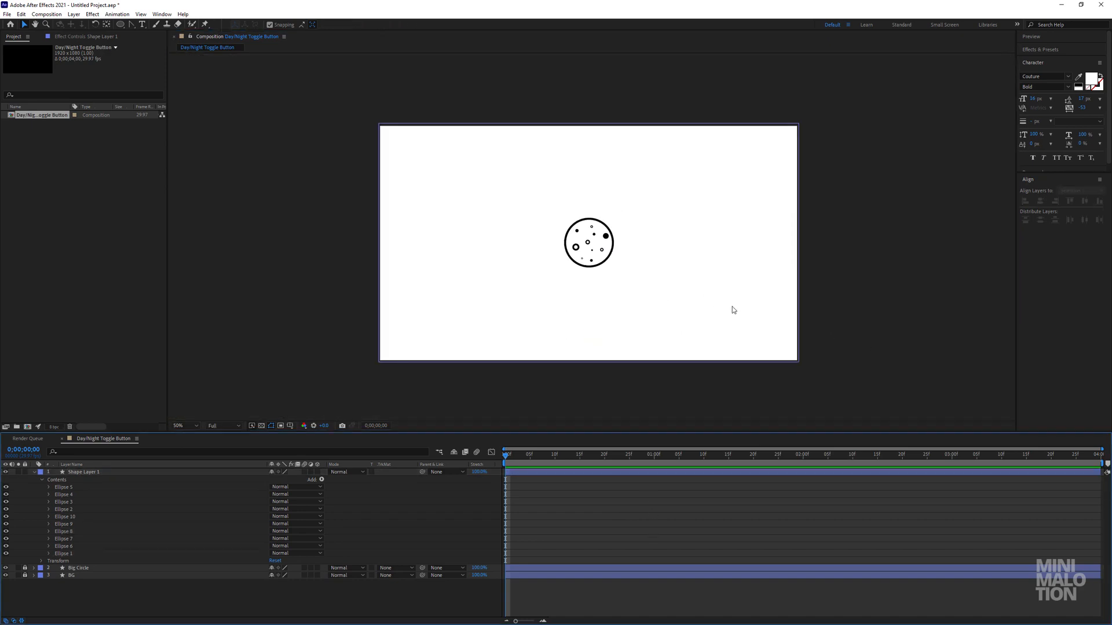
{"action": "scroll", "coordinate": [686, 290], "scroll_direction": "up", "scroll_amount": 1}
{"action": "scroll", "coordinate": [826, 318], "scroll_direction": "down", "scroll_amount": 1}
{"action": "scroll", "coordinate": [617, 279], "scroll_direction": "up", "scroll_amount": 1}
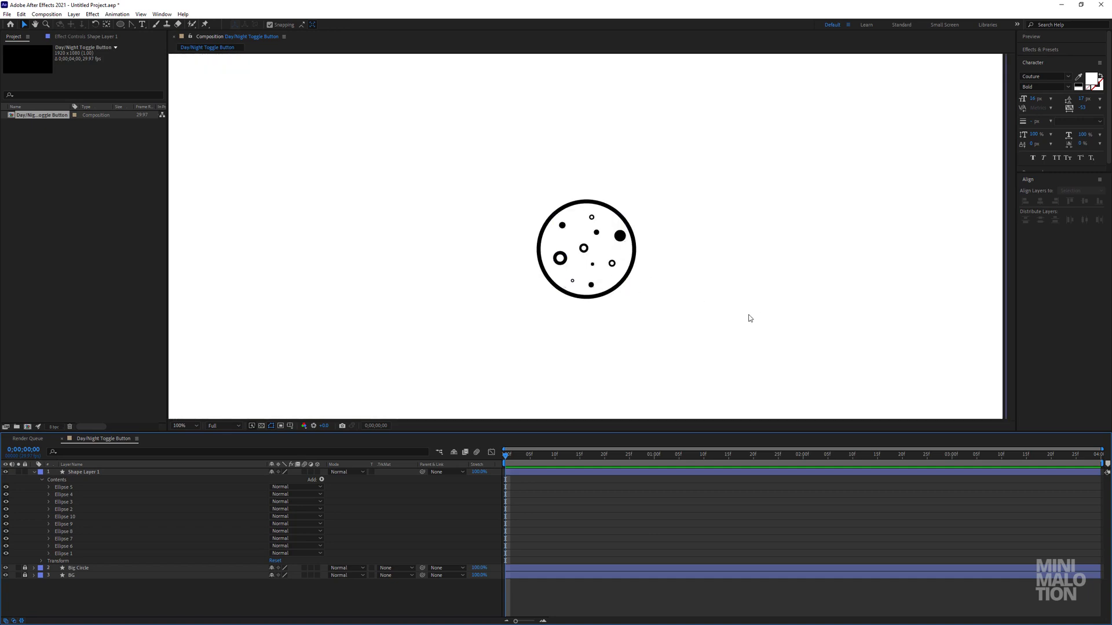
Collapse Shape Layer 1 and rename it Holes.
{"action": "left_click", "coordinate": [73, 479]}
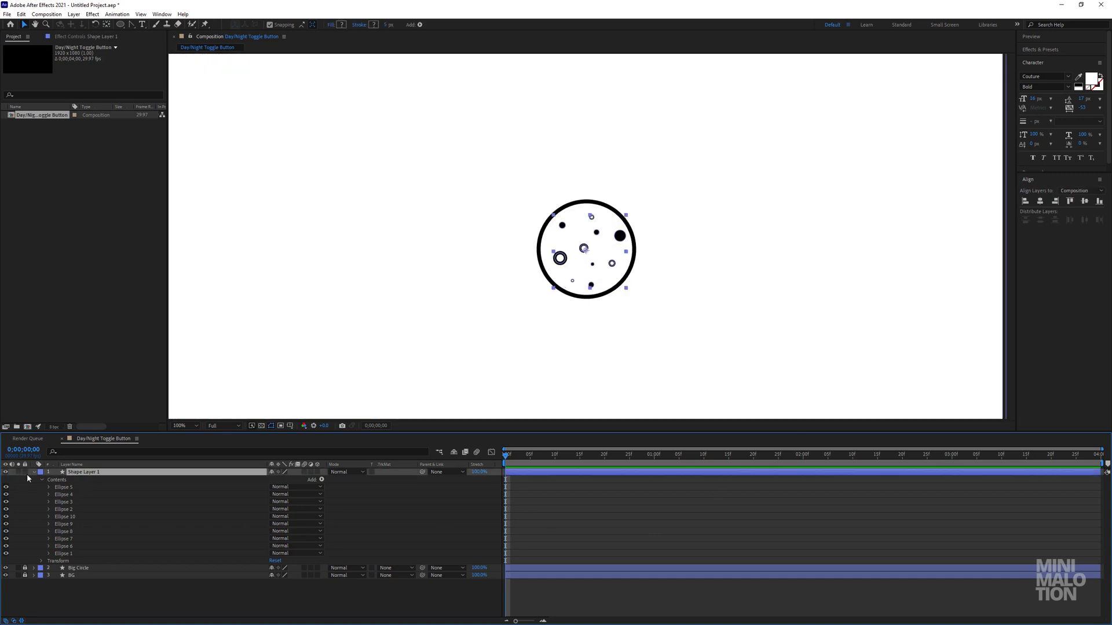
{"action": "left_click", "coordinate": [33, 472]}
{"action": "left_click", "coordinate": [108, 515]}
{"action": "left_click", "coordinate": [87, 472]}
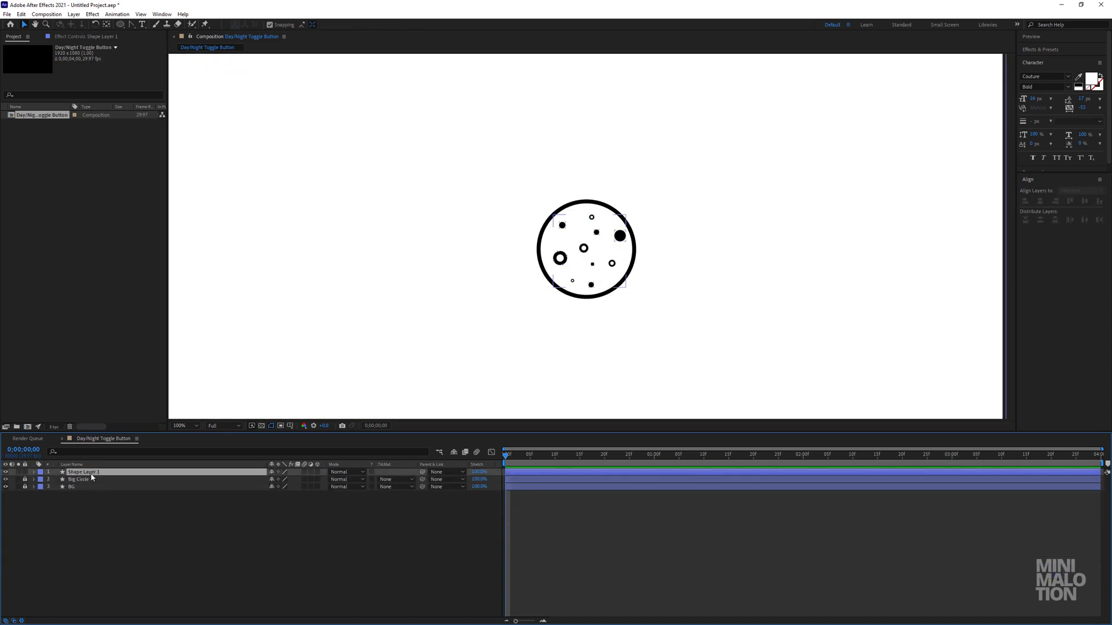
{"action": "left_click", "coordinate": [167, 525]}
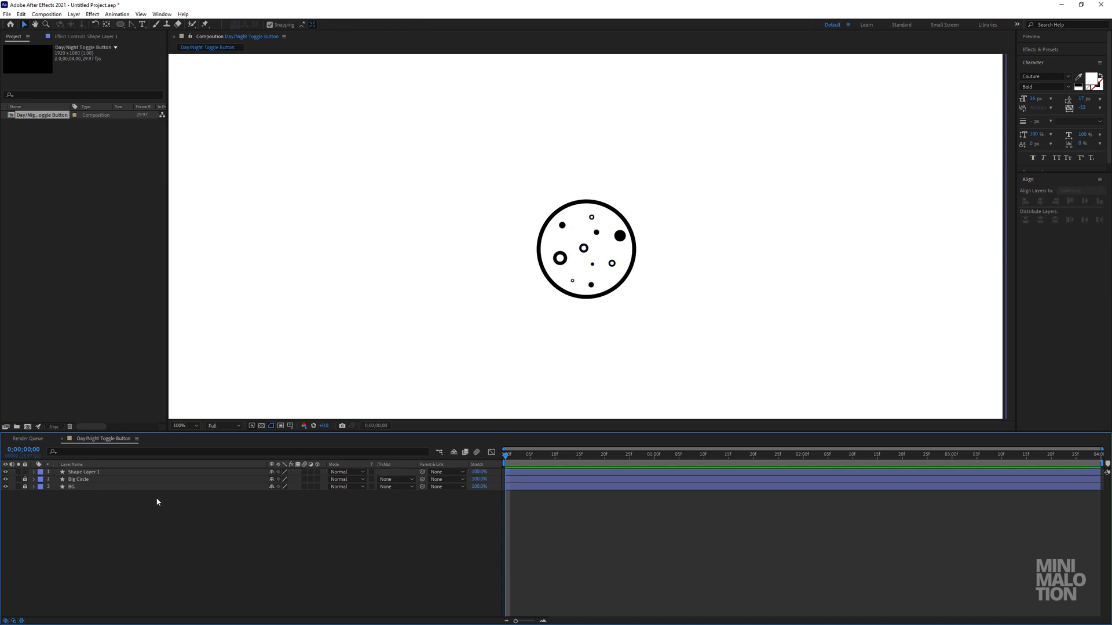
{"action": "left_click", "coordinate": [94, 474]}
{"action": "key", "text": "Return"}
{"action": "type", "text": "H"}
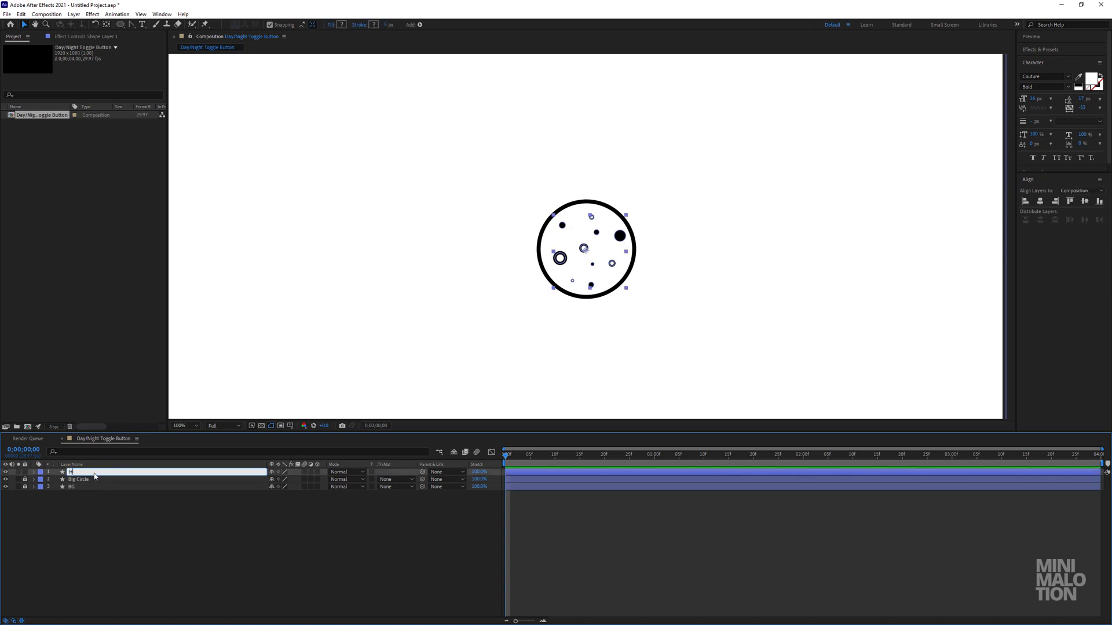
{"action": "type", "text": "oles"}
{"action": "key", "text": "Return"}
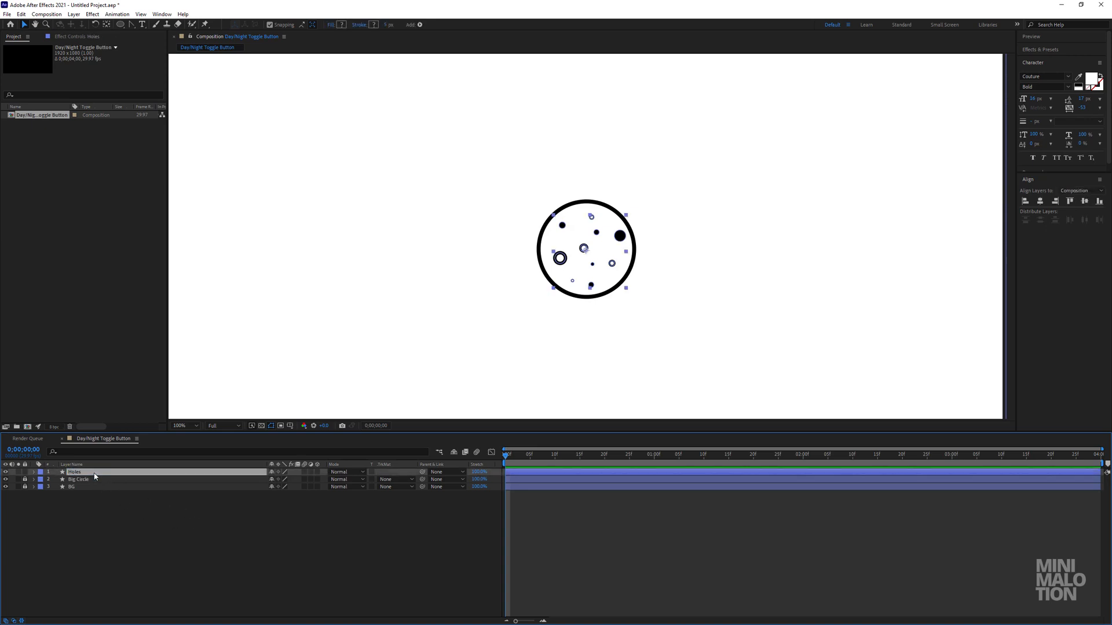
{"action": "left_click", "coordinate": [138, 517]}
{"action": "left_click", "coordinate": [6, 472]}
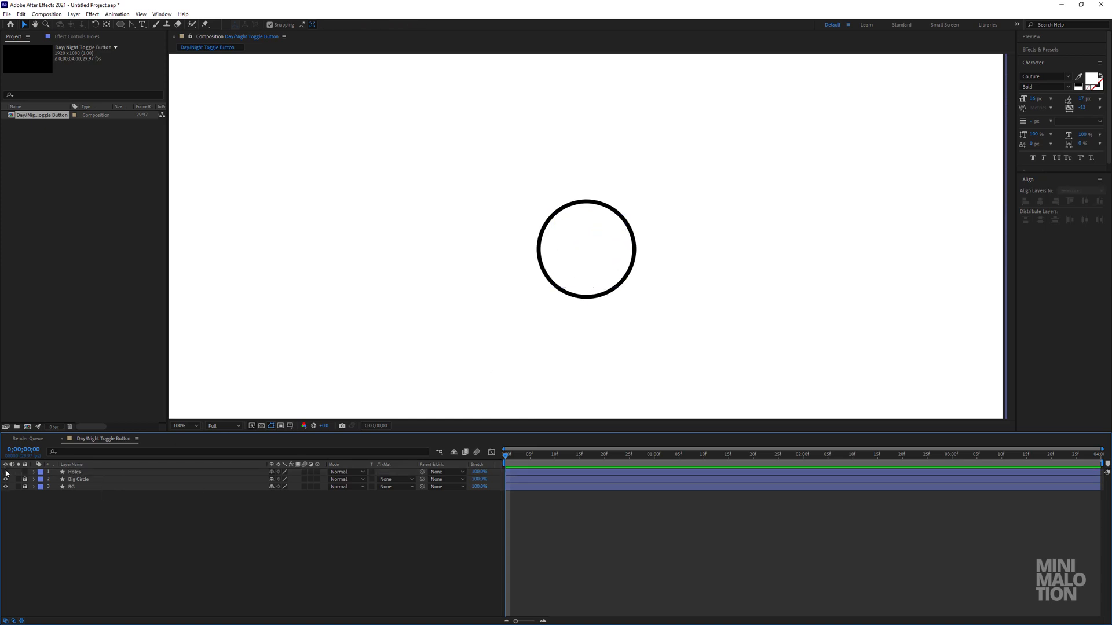
{"action": "left_click", "coordinate": [5, 471]}
{"action": "left_click_drag", "start_coordinate": [132, 24], "coordinate": [148, 32]}
{"action": "key", "text": "period"}
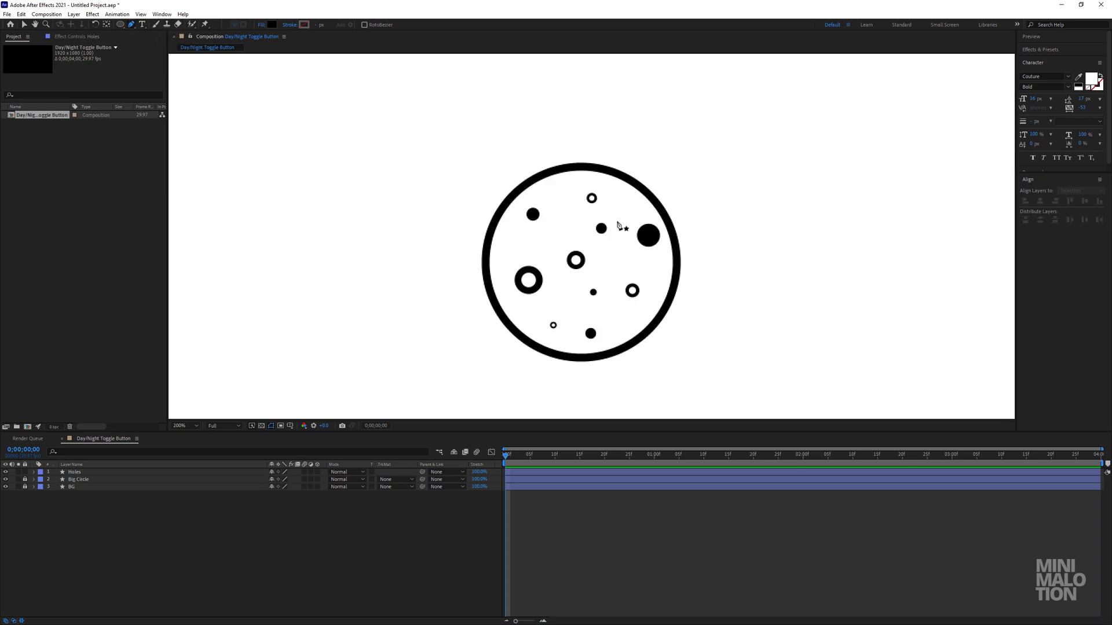
{"action": "left_click_drag", "start_coordinate": [641, 238], "coordinate": [608, 209]}
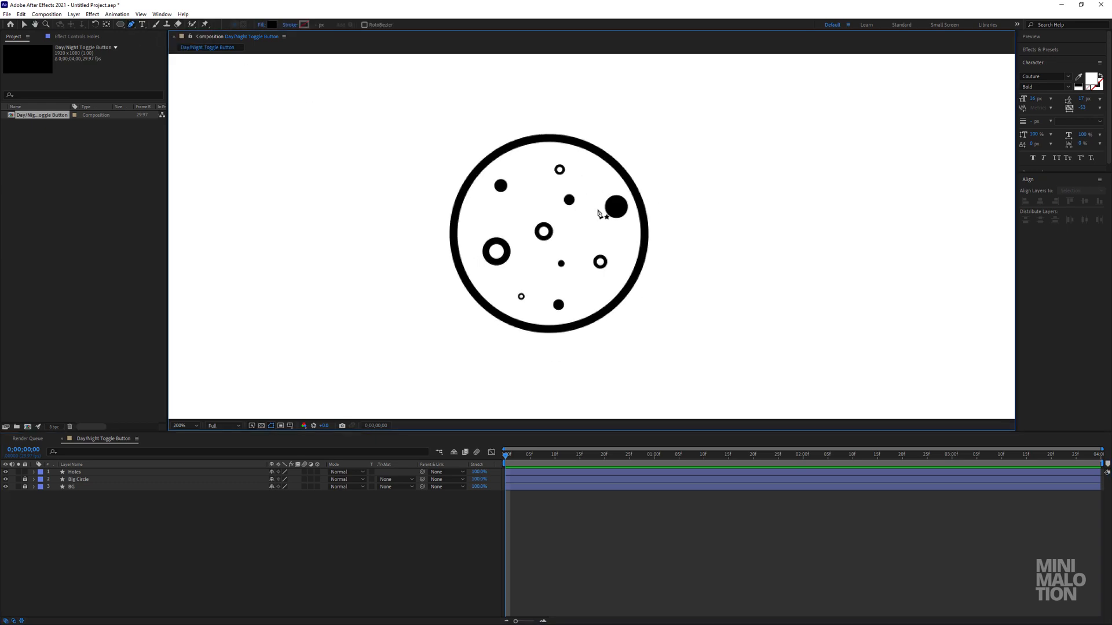
Show the Title/Action Safe guides, then unlock the Big Circle layer and center it horizontally and vertically in the composition.
{"action": "key", "text": "apostrophe"}
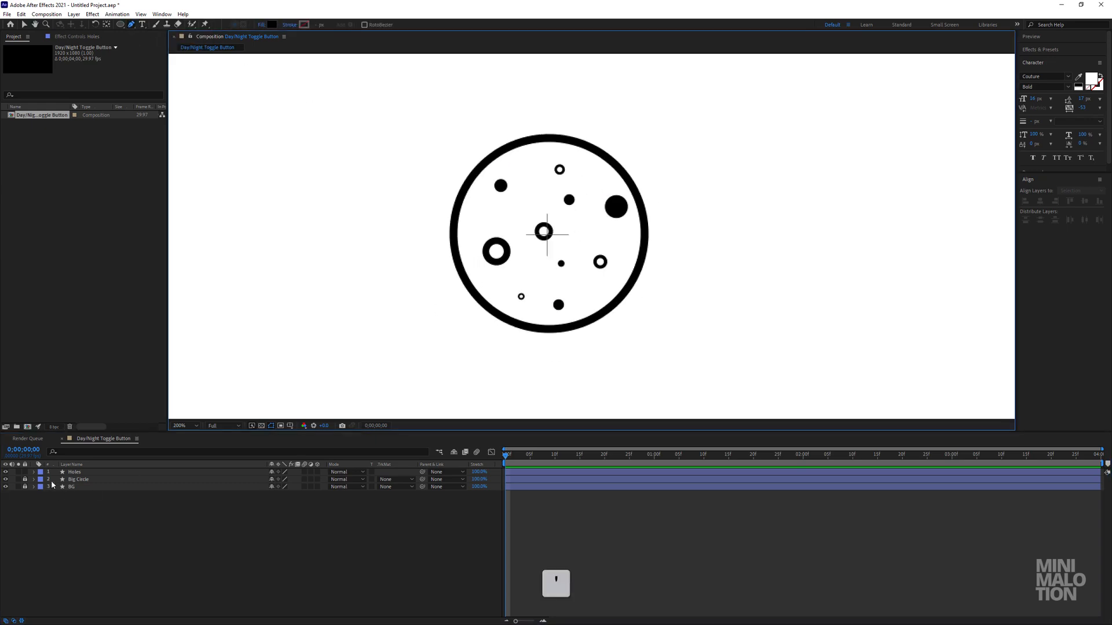
{"action": "left_click", "coordinate": [24, 480]}
{"action": "left_click", "coordinate": [79, 479]}
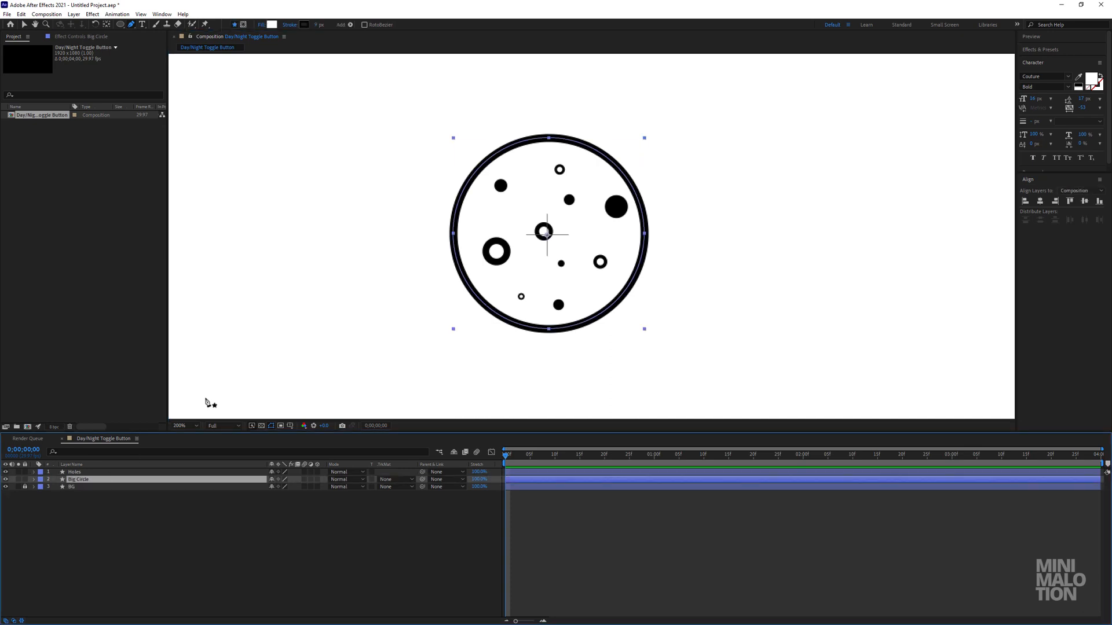
{"action": "left_click", "coordinate": [22, 26]}
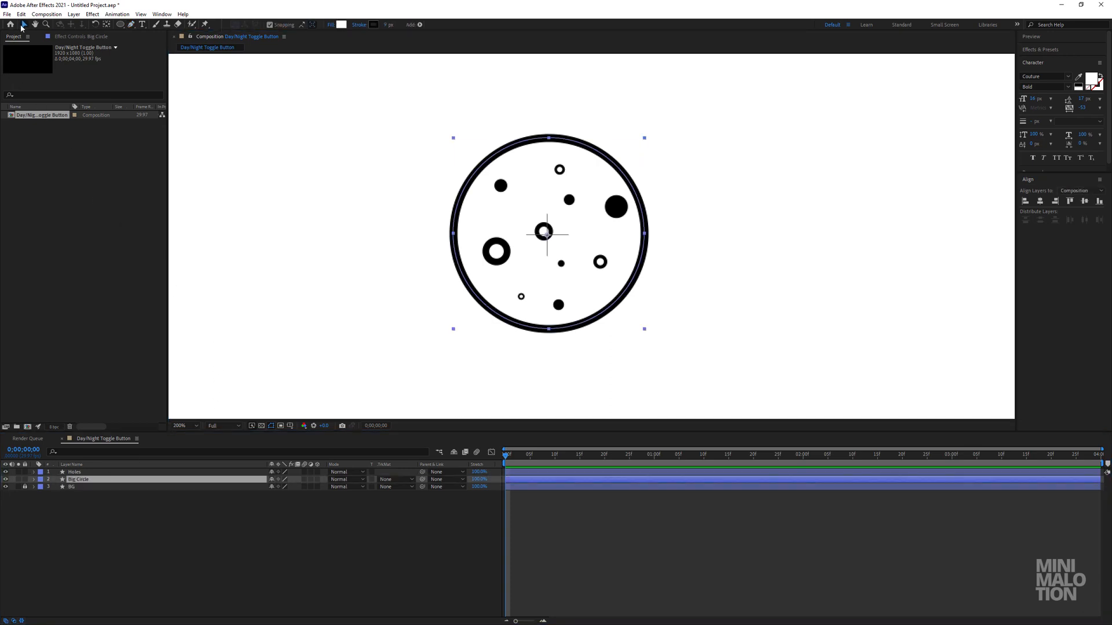
{"action": "left_click", "coordinate": [1040, 201]}
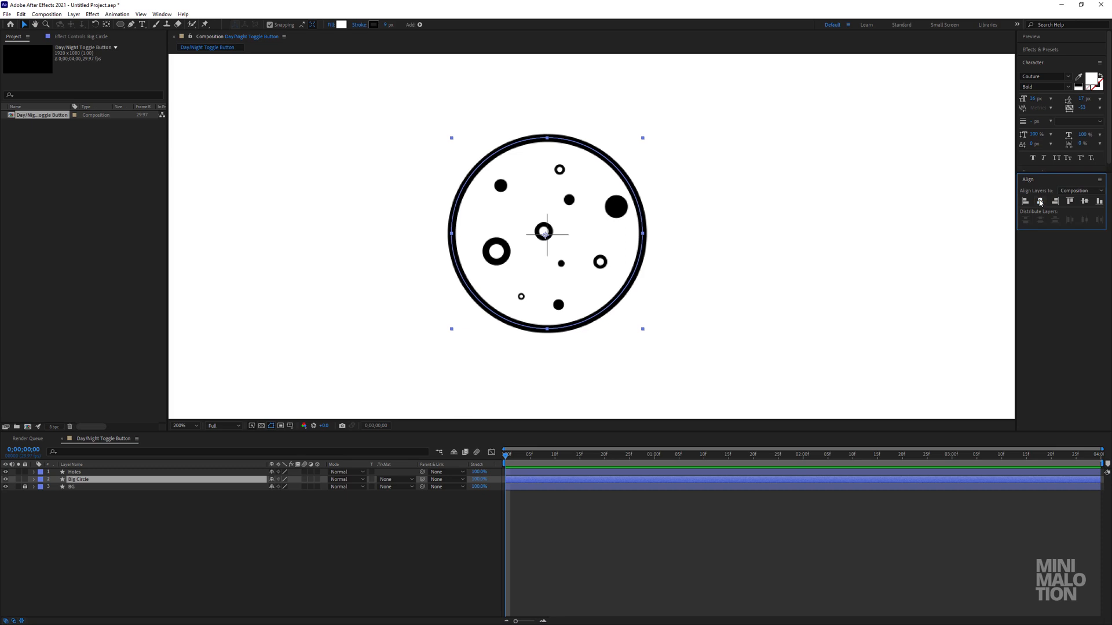
{"action": "left_click", "coordinate": [1070, 203]}
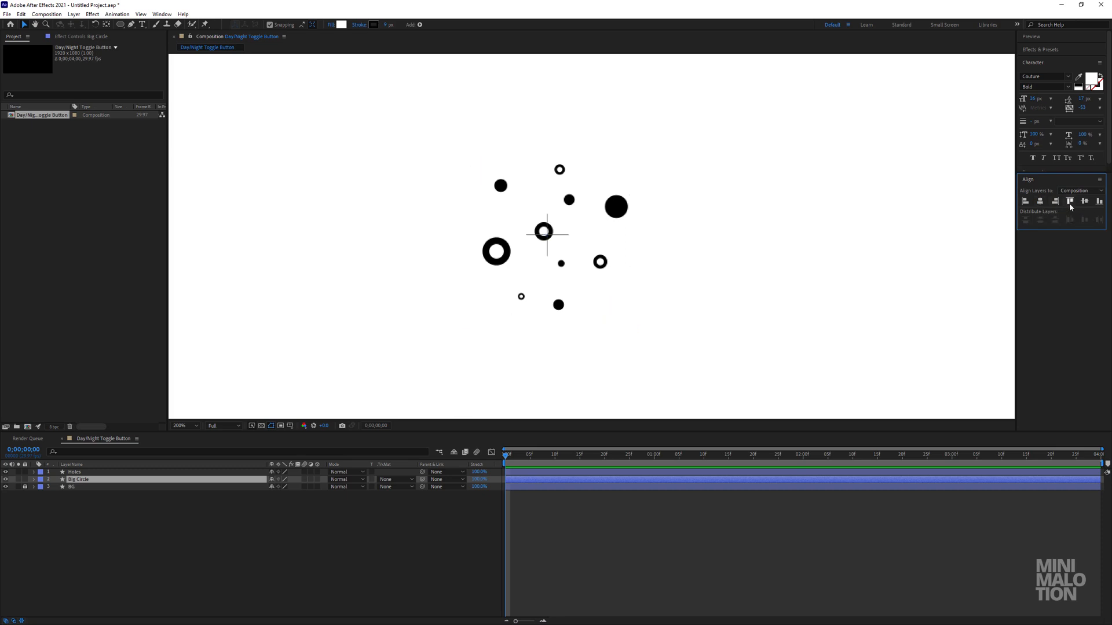
{"action": "left_click", "coordinate": [1084, 201]}
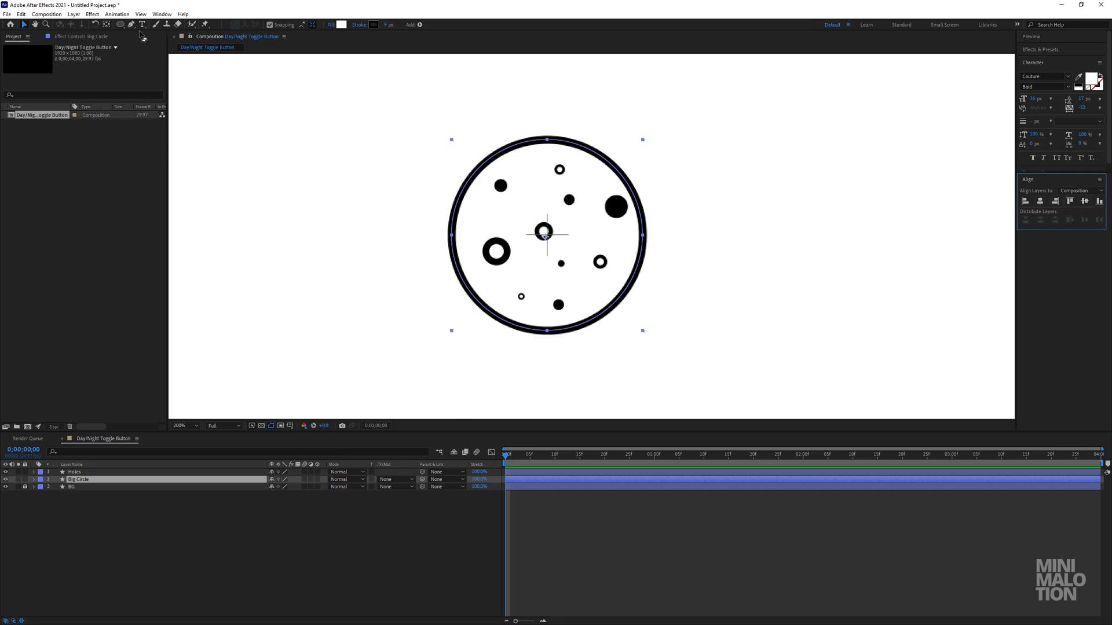
Snap the Big Circle layer's anchor point to the center of the circle.
{"action": "left_click", "coordinate": [107, 24]}
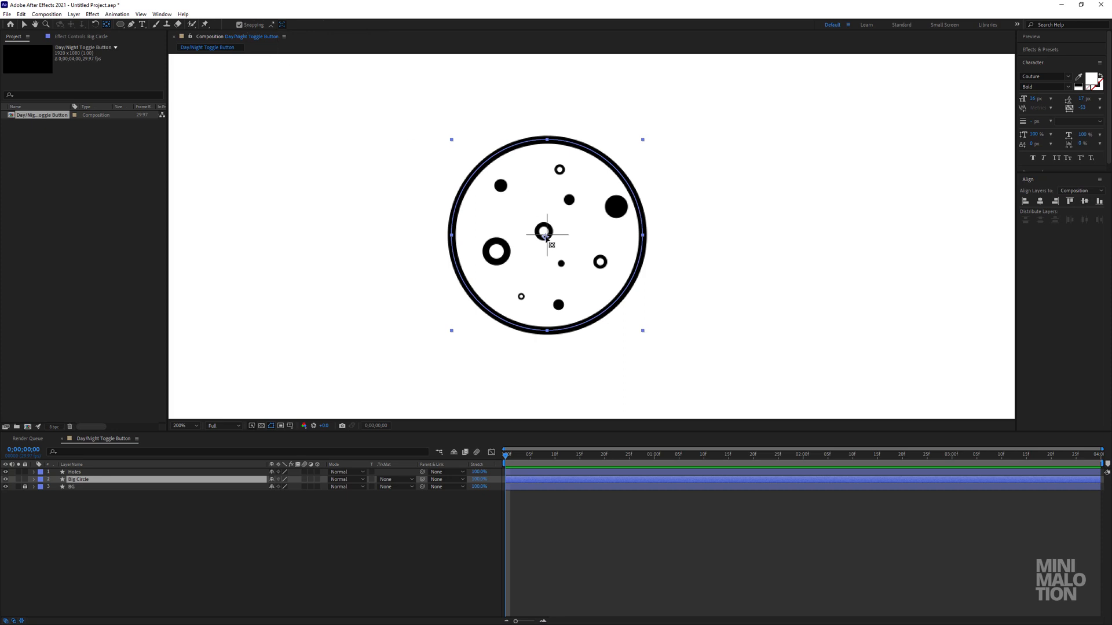
{"action": "left_click_drag", "start_coordinate": [545, 237], "coordinate": [548, 235]}
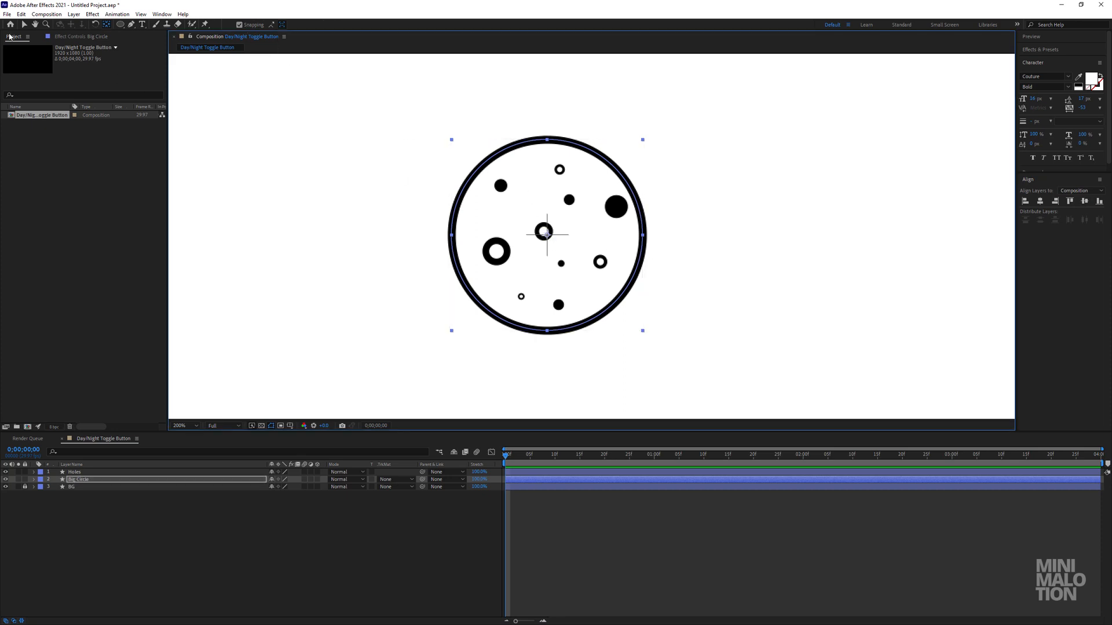
{"action": "left_click", "coordinate": [23, 25]}
{"action": "left_click", "coordinate": [229, 575]}
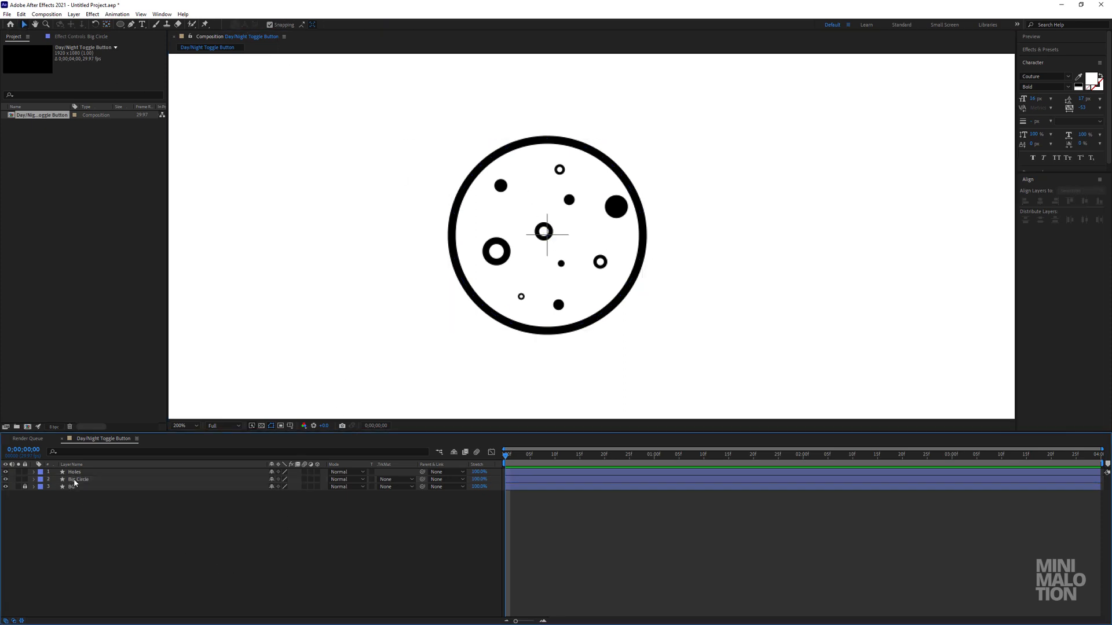
Turn off snapping and nudge the whole Holes layer slightly up and to the left inside the big circle.
{"action": "left_click", "coordinate": [75, 472]}
{"action": "scroll", "coordinate": [560, 258], "scroll_direction": "up", "scroll_amount": 1}
{"action": "left_click_drag", "start_coordinate": [502, 234], "coordinate": [491, 229]}
{"action": "left_click", "coordinate": [288, 27]}
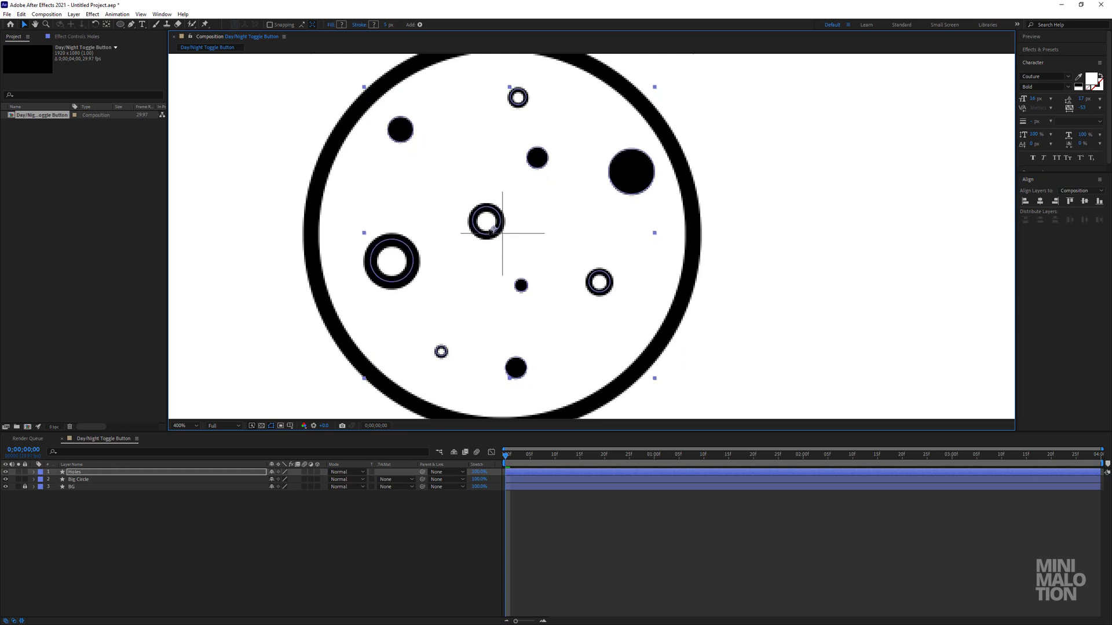
{"action": "left_click", "coordinate": [424, 564]}
{"action": "scroll", "coordinate": [554, 284], "scroll_direction": "down", "scroll_amount": 2}
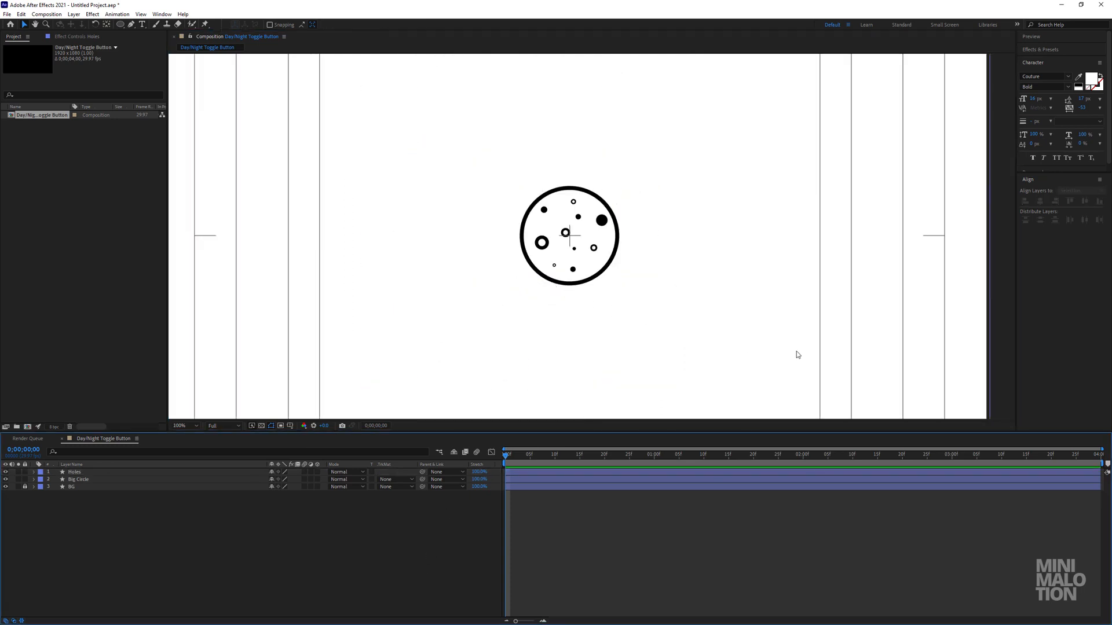
{"action": "scroll", "coordinate": [579, 278], "scroll_direction": "up", "scroll_amount": 1}
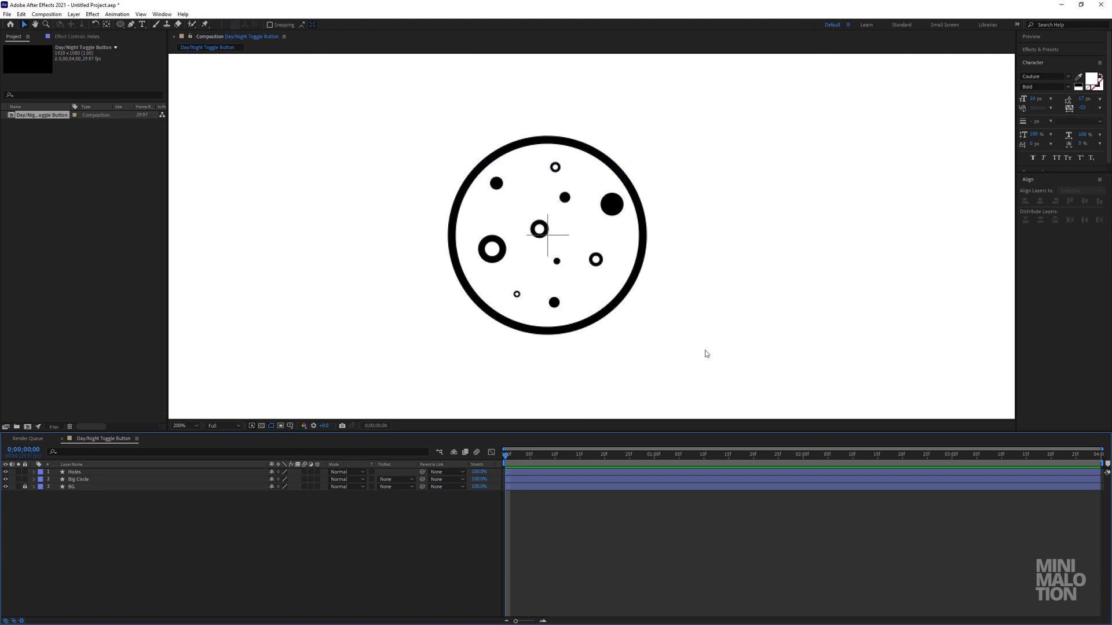
Hide the Title/Action Safe guides.
{"action": "left_click", "coordinate": [290, 427]}
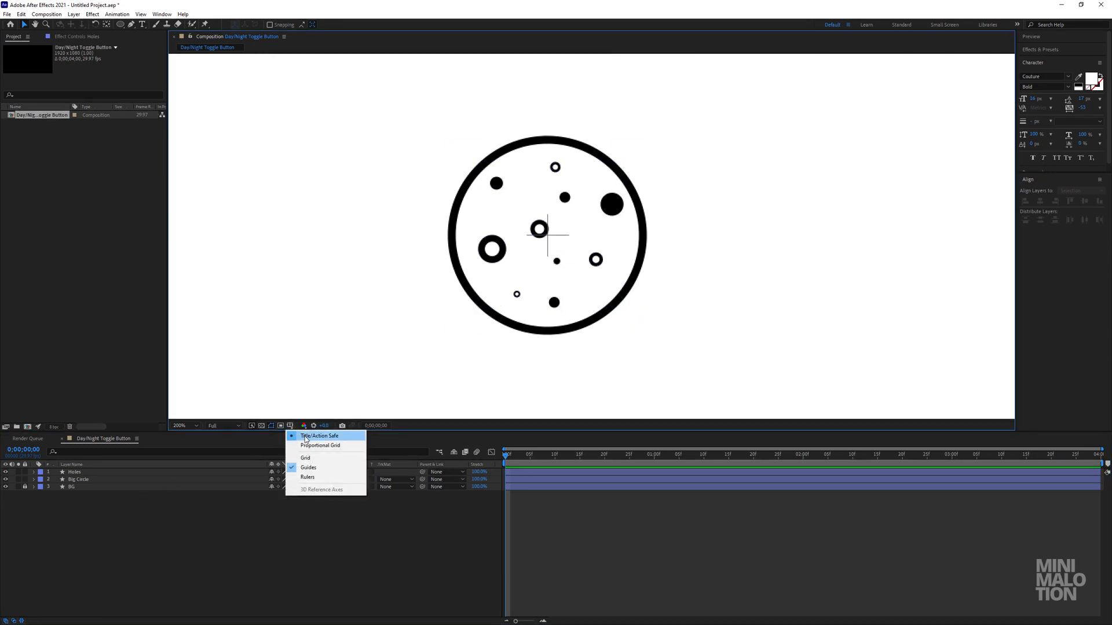
{"action": "left_click", "coordinate": [305, 437]}
{"action": "scroll", "coordinate": [542, 304], "scroll_direction": "down", "scroll_amount": 1}
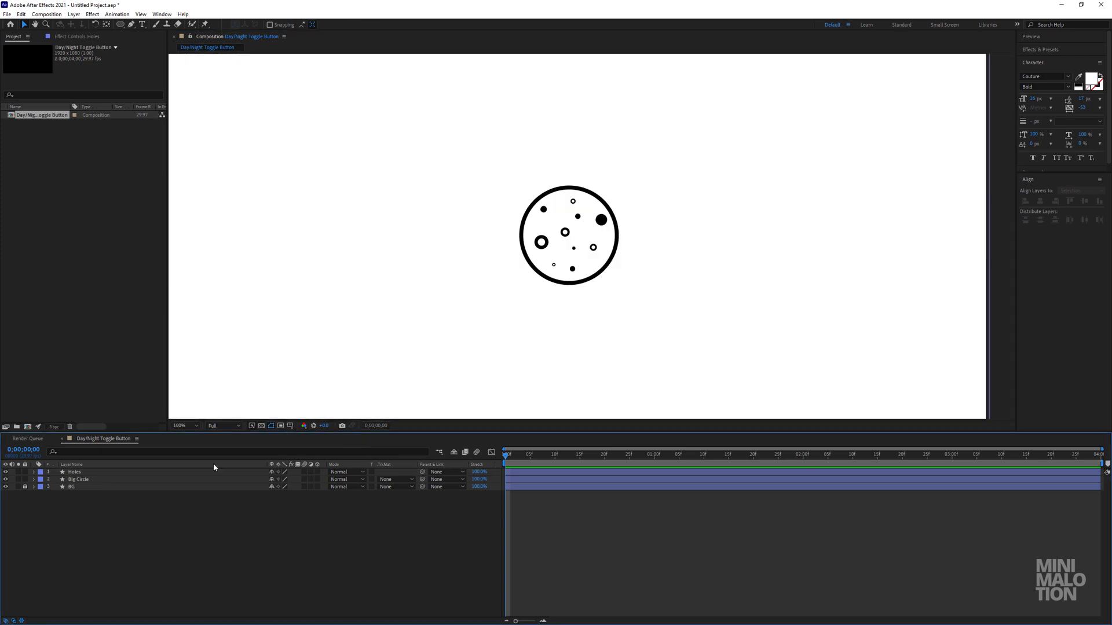
Check the Big Circle layer briefly in isolation, then restore the other layers and lock it.
{"action": "left_click", "coordinate": [88, 472]}
{"action": "left_click", "coordinate": [18, 480]}
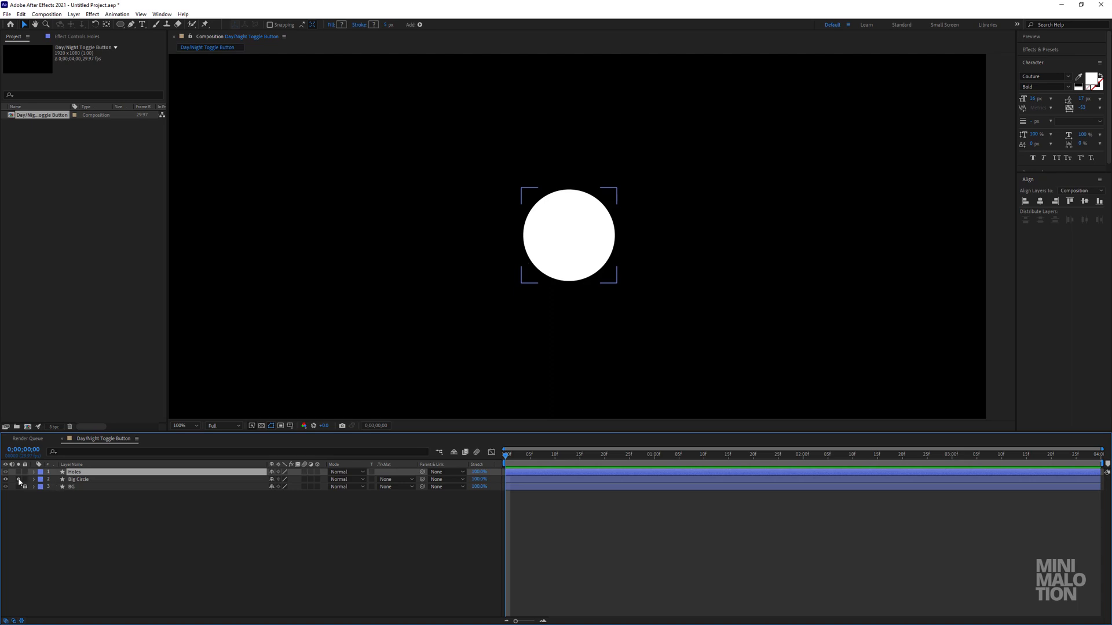
{"action": "left_click", "coordinate": [18, 480]}
{"action": "left_click", "coordinate": [24, 480]}
{"action": "left_click", "coordinate": [423, 334]}
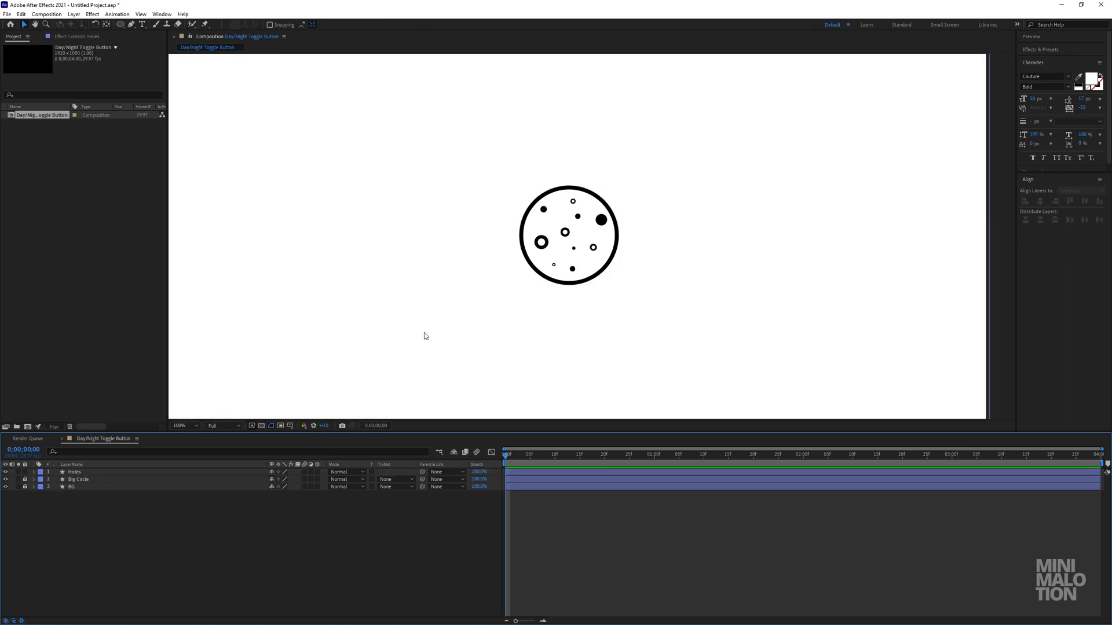
{"action": "key", "text": "period"}
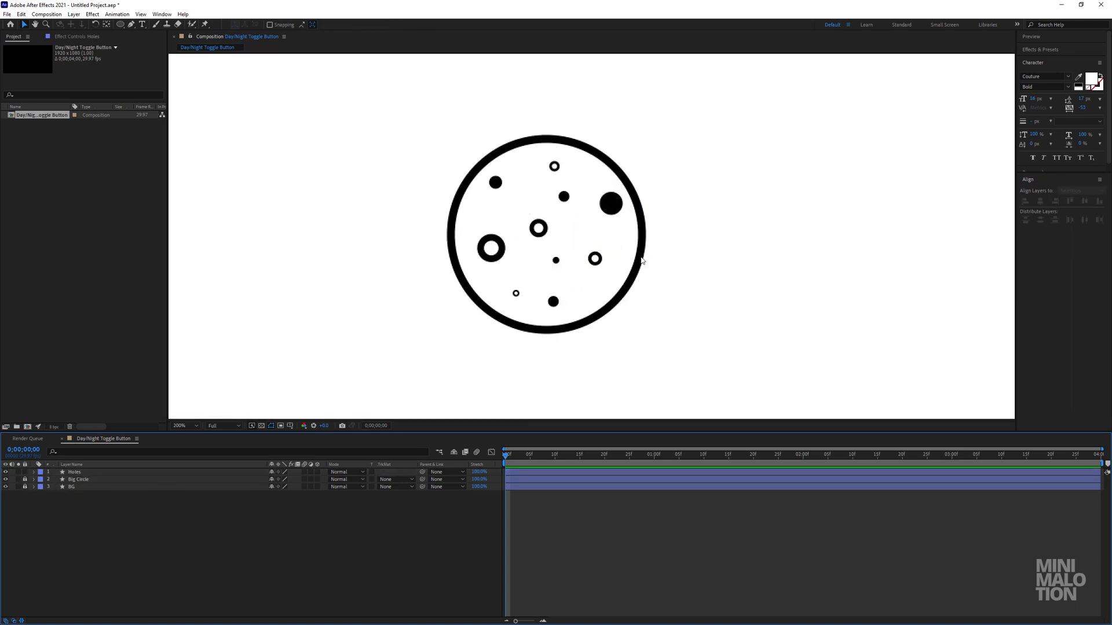
Activate the Pen tool and show the Title/Action Safe guides as a centre reference.
{"action": "left_click", "coordinate": [132, 24]}
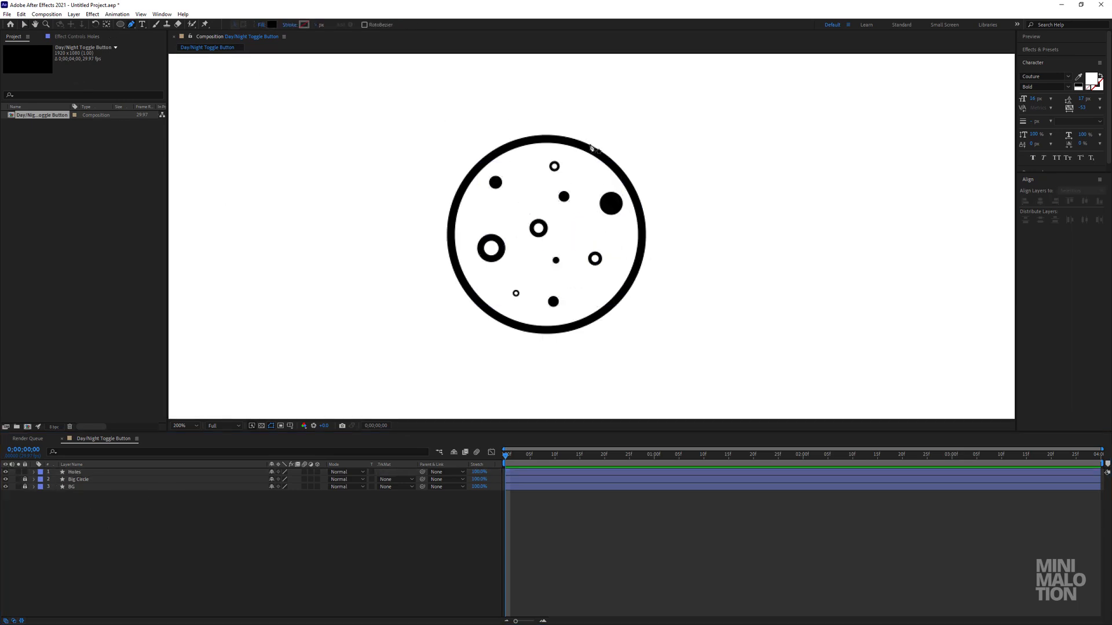
{"action": "left_click", "coordinate": [289, 426]}
{"action": "left_click", "coordinate": [317, 435]}
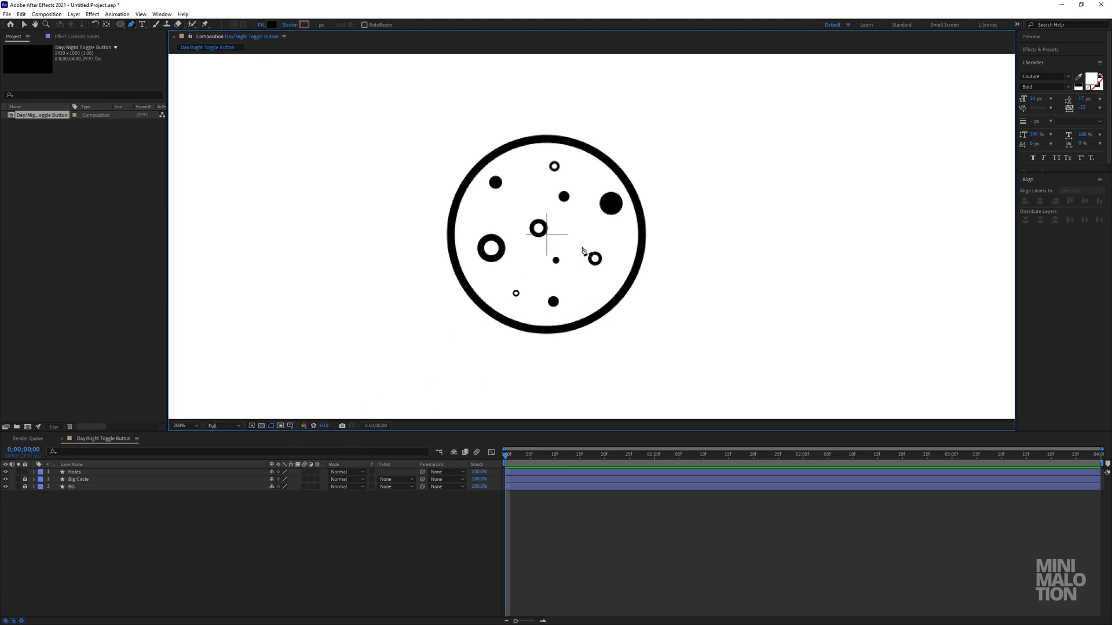
Draw a closed black half-circle on a new shape layer covering the right half of the big circle, with a curved rightmost point.
{"action": "left_click", "coordinate": [546, 140]}
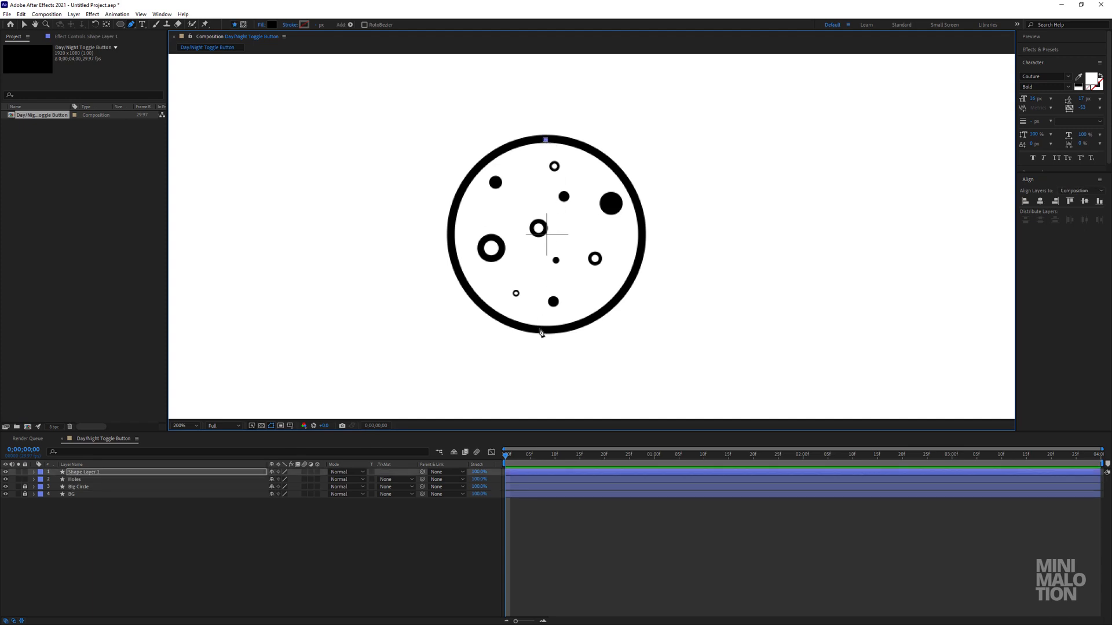
{"action": "left_click", "coordinate": [545, 334], "text": "shift"}
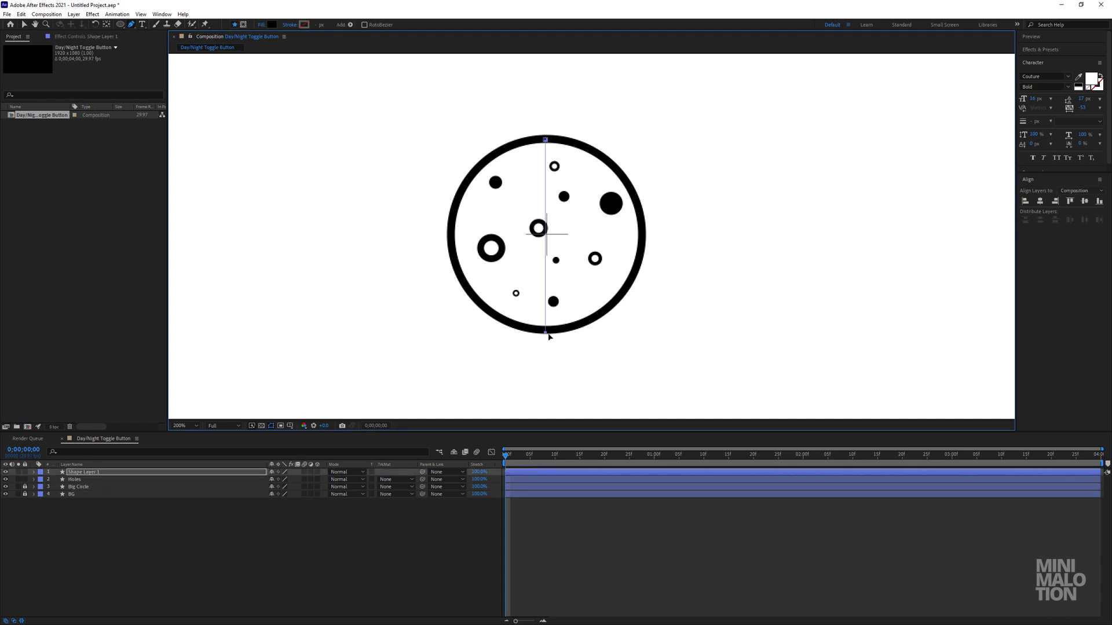
{"action": "left_click_drag", "start_coordinate": [544, 333], "coordinate": [545, 331]}
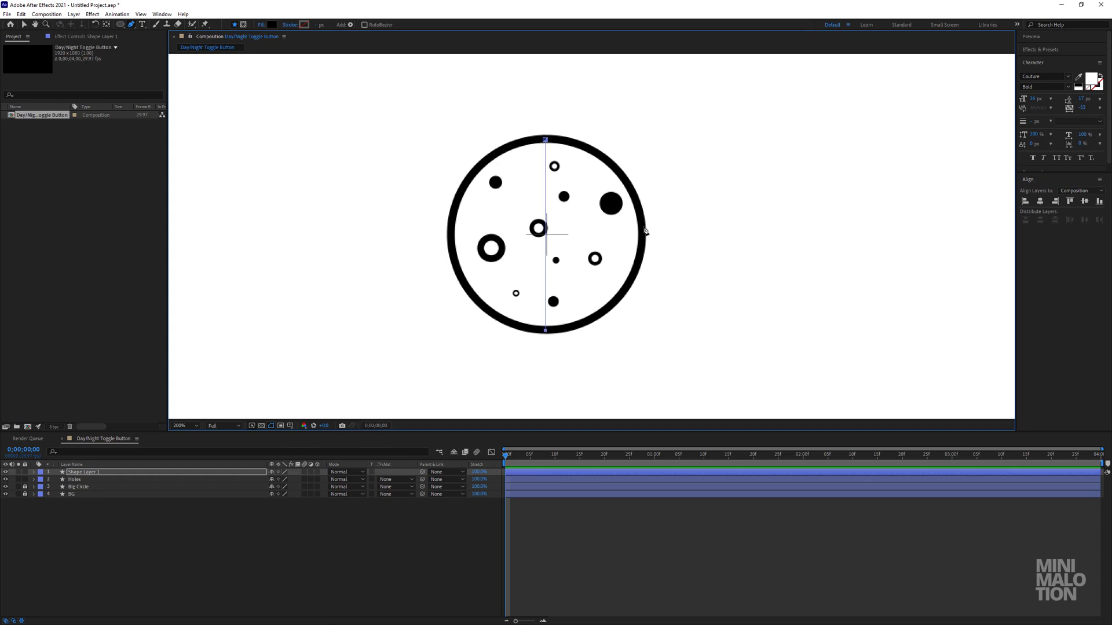
{"action": "left_click_drag", "start_coordinate": [642, 234], "coordinate": [641, 142]}
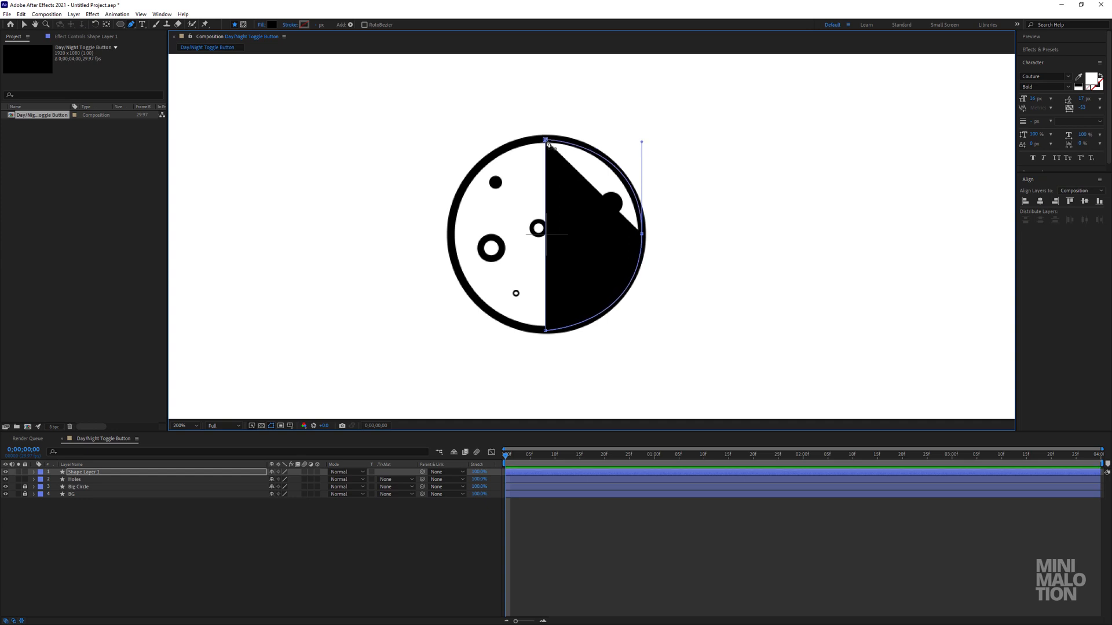
{"action": "left_click", "coordinate": [544, 140]}
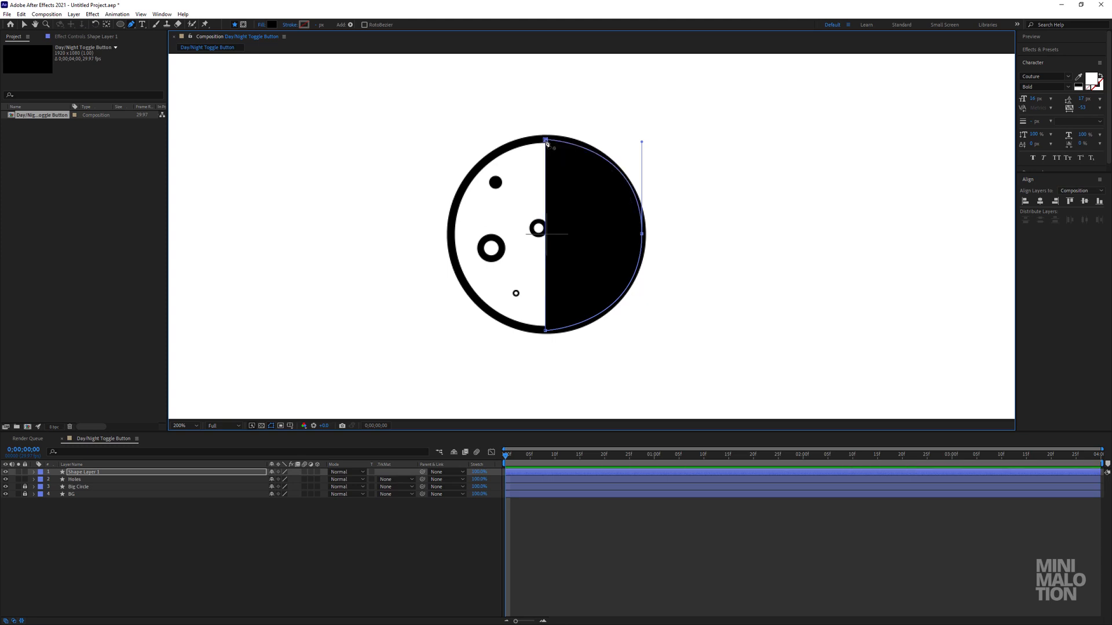
Toggle Shape Layer 1's visibility a few times to compare the half-circle's edge with the big circle's outline.
{"action": "left_click", "coordinate": [102, 475]}
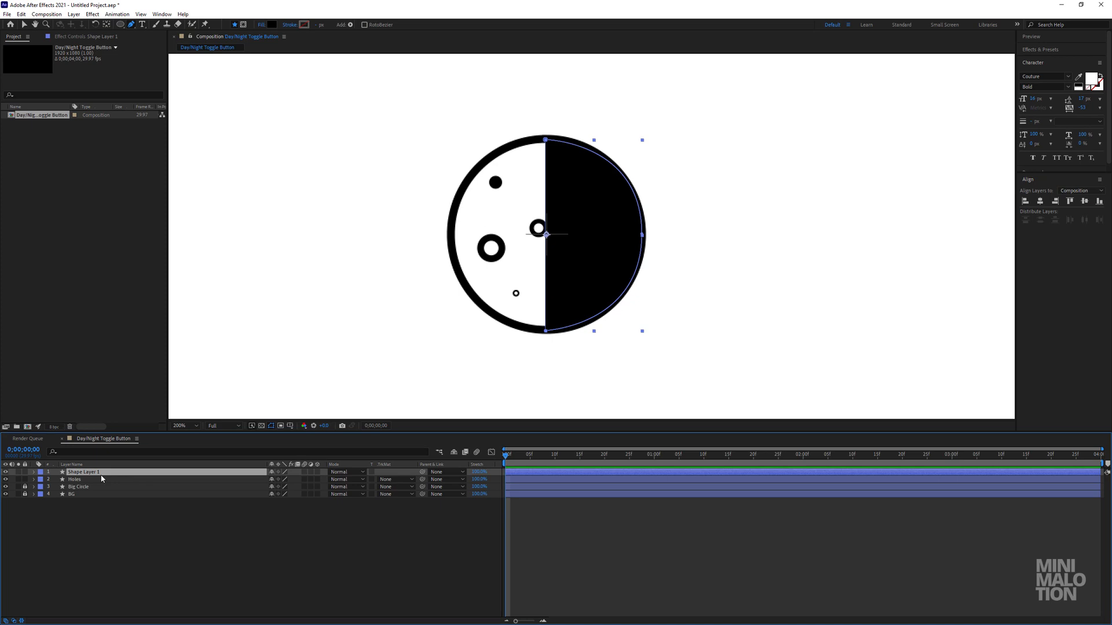
{"action": "left_click", "coordinate": [5, 473]}
{"action": "left_click", "coordinate": [5, 472]}
{"action": "left_click", "coordinate": [5, 472]}
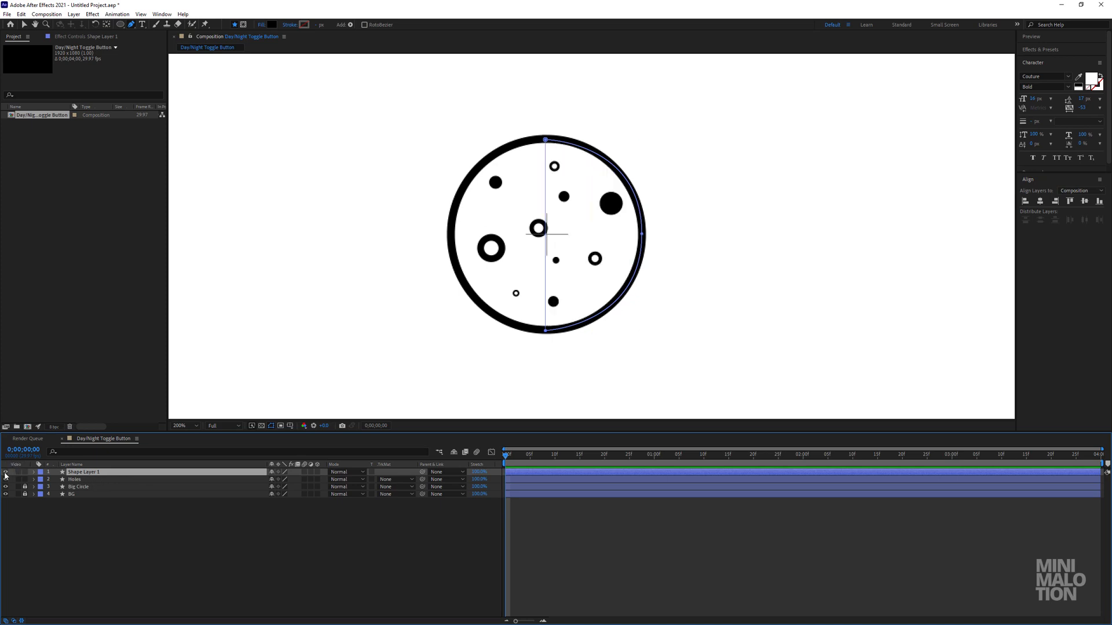
{"action": "left_click", "coordinate": [6, 473]}
{"action": "left_click", "coordinate": [5, 473]}
{"action": "left_click", "coordinate": [5, 472]}
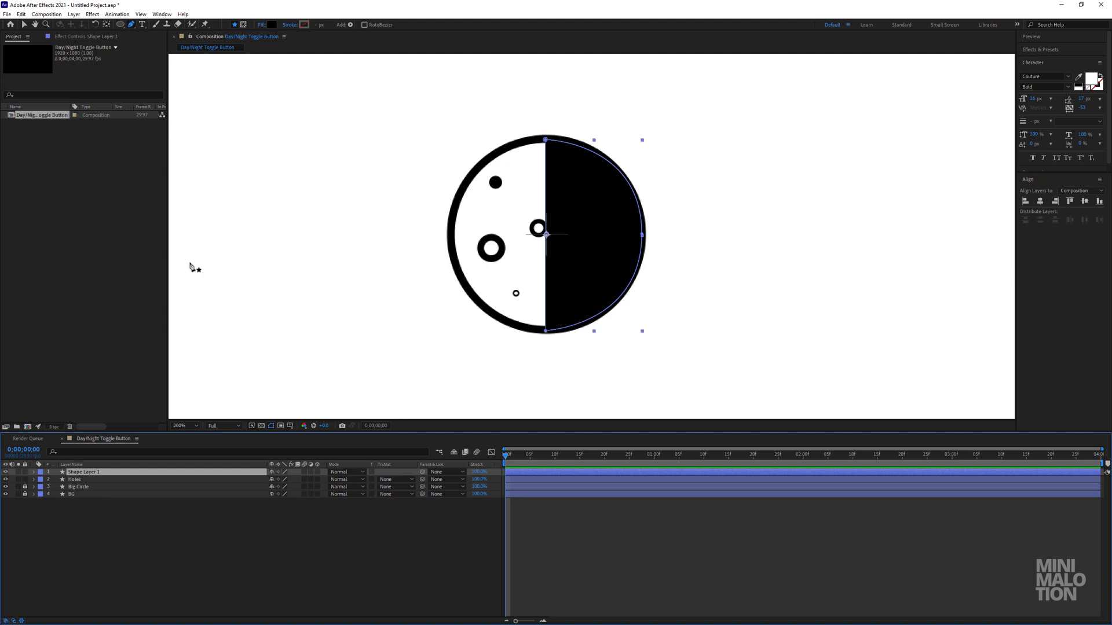
Fill the half-circle with red FF3636 and lower its layer opacity to about 41%.
{"action": "left_click", "coordinate": [272, 25]}
{"action": "left_click", "coordinate": [818, 191]}
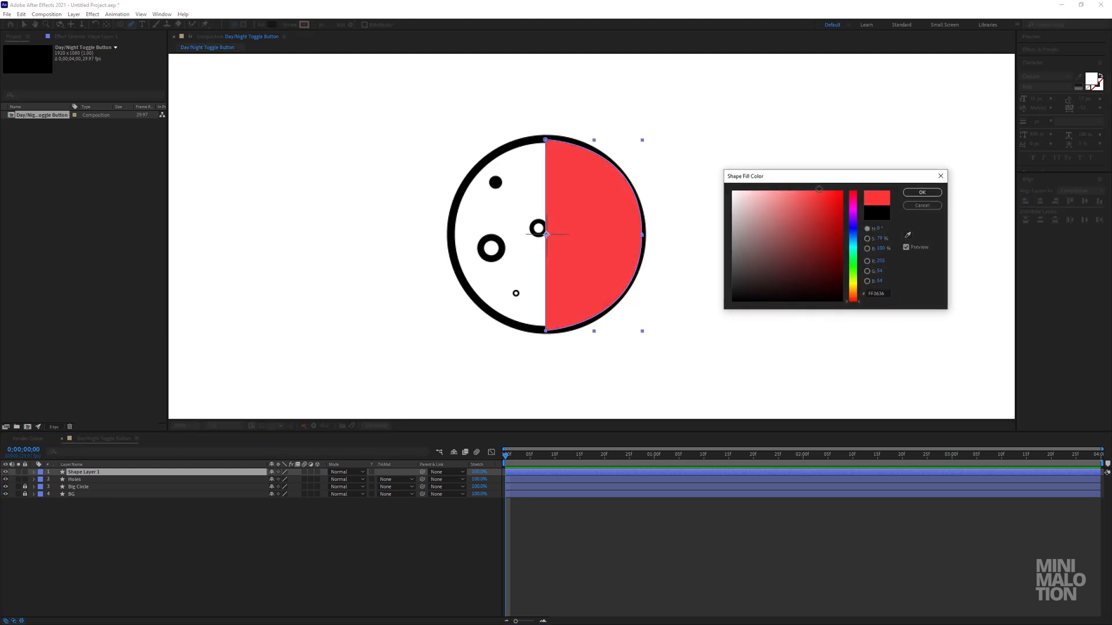
{"action": "left_click", "coordinate": [914, 197]}
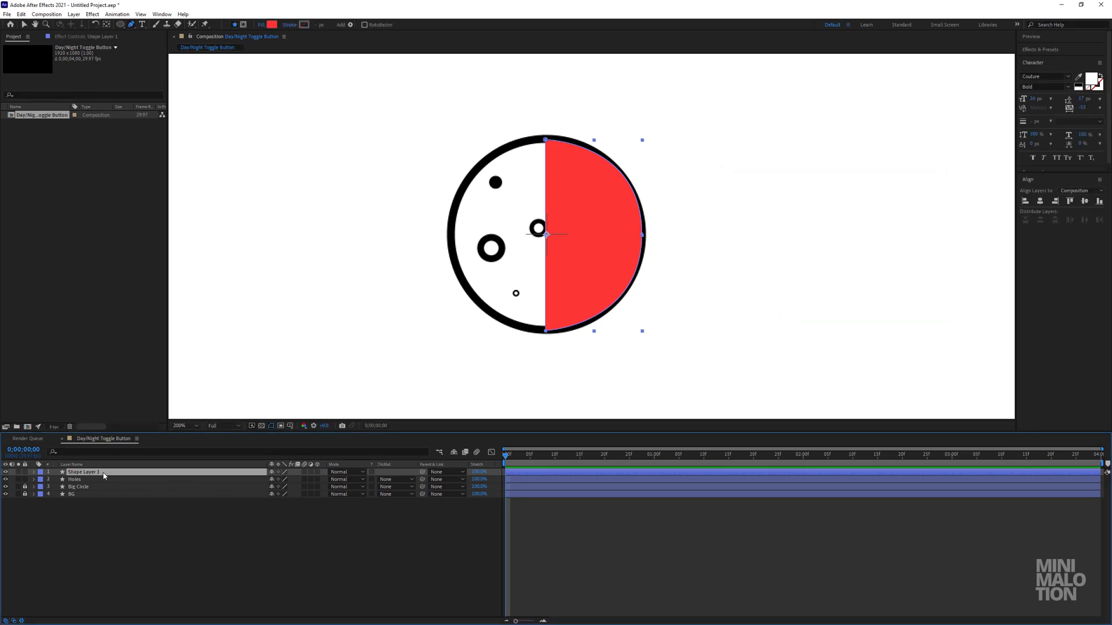
{"action": "key", "text": "t"}
{"action": "left_click_drag", "start_coordinate": [273, 480], "coordinate": [238, 480]}
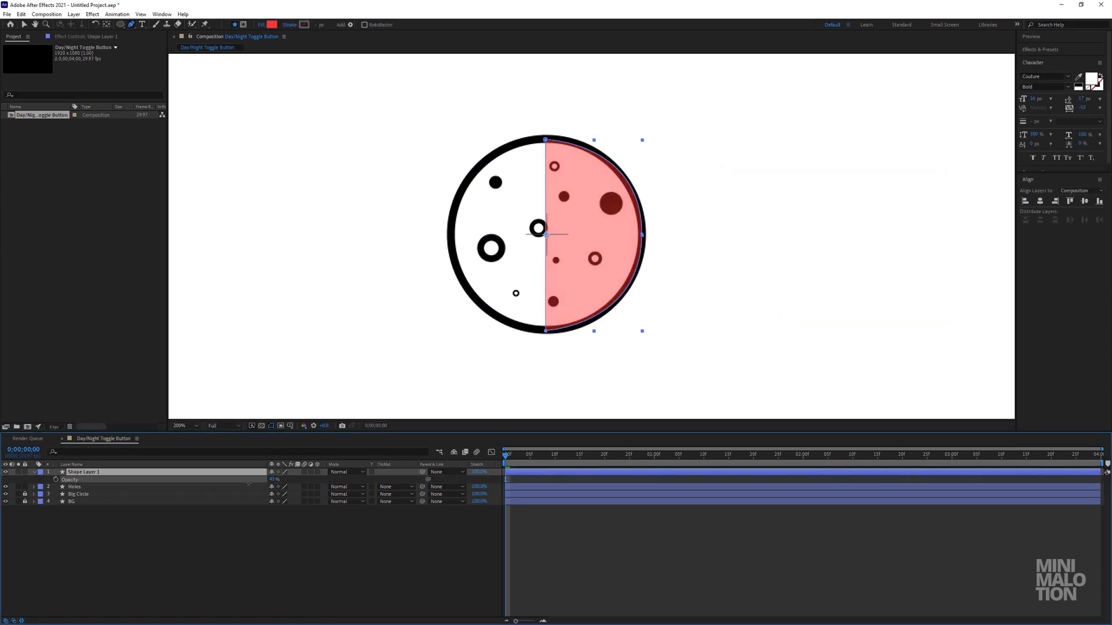
Select the half-circle's path and fine-tune the curve handle of its rightmost point to follow the big circle's outline.
{"action": "left_click", "coordinate": [35, 472]}
{"action": "left_click", "coordinate": [35, 472]}
{"action": "left_click", "coordinate": [42, 480]}
{"action": "left_click", "coordinate": [53, 487]}
{"action": "left_click", "coordinate": [48, 487]}
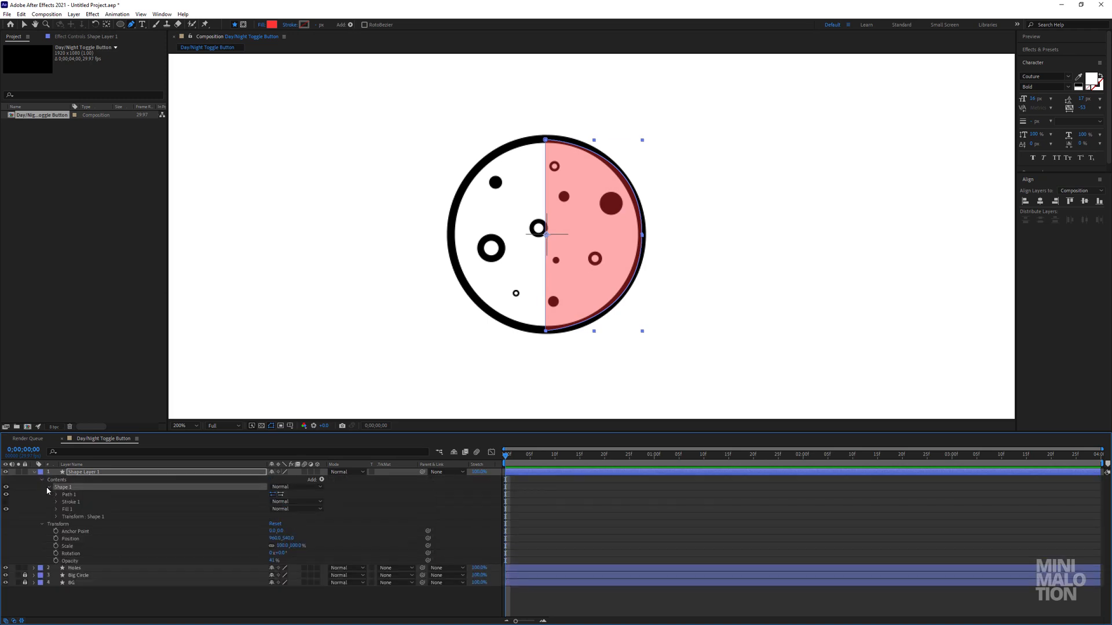
{"action": "left_click", "coordinate": [56, 495]}
{"action": "left_click", "coordinate": [56, 495]}
{"action": "left_click", "coordinate": [80, 502]}
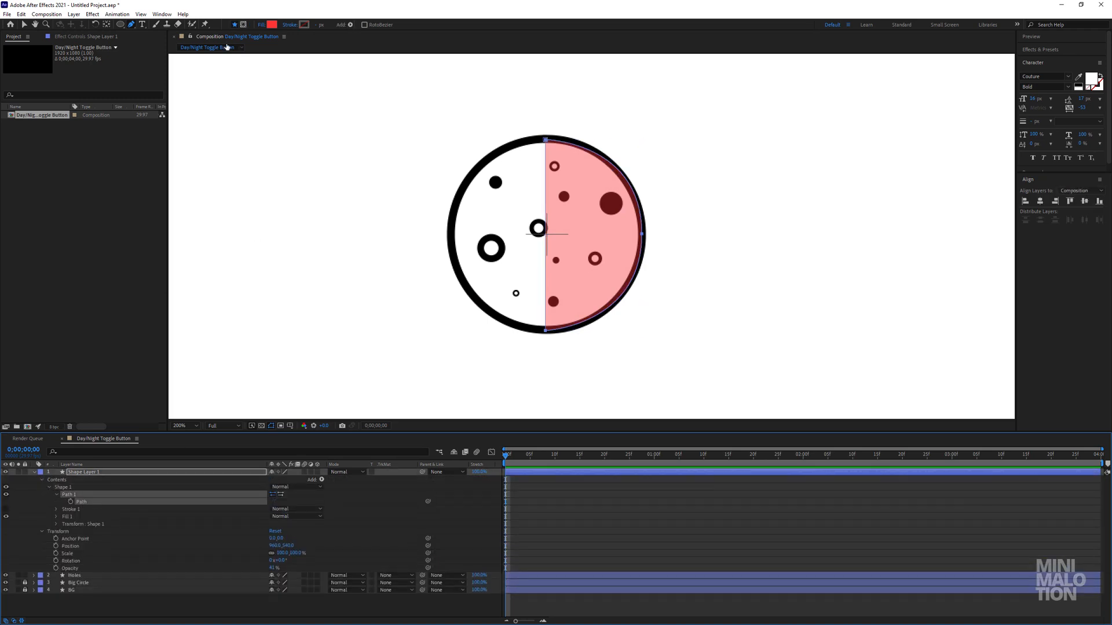
{"action": "left_click", "coordinate": [23, 25]}
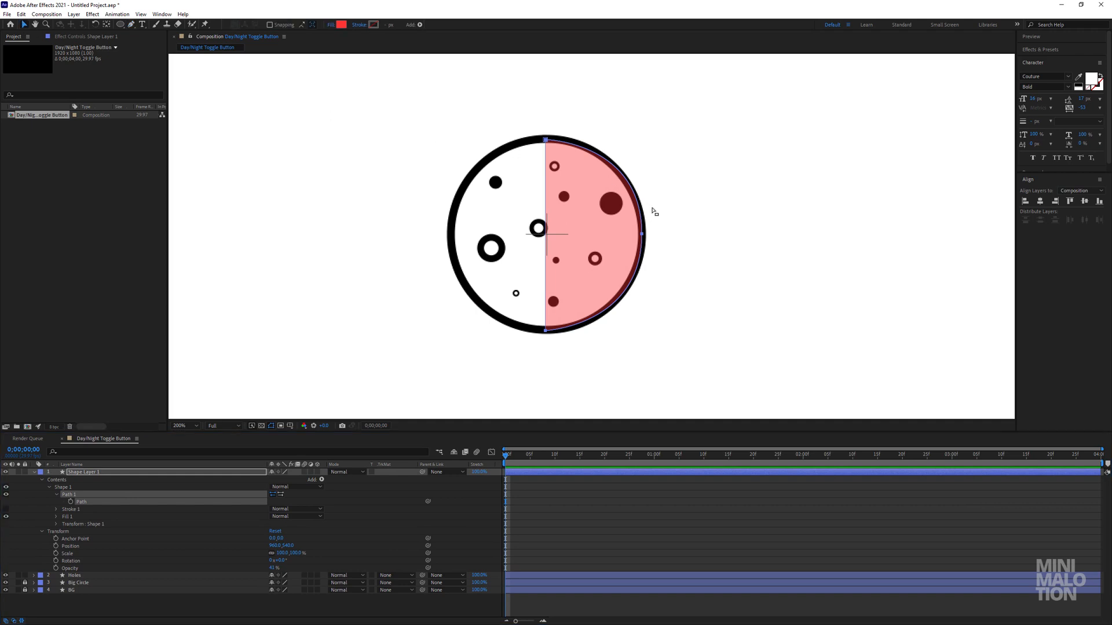
{"action": "left_click_drag", "start_coordinate": [643, 234], "coordinate": [627, 253]}
{"action": "key", "text": "ctrl+z"}
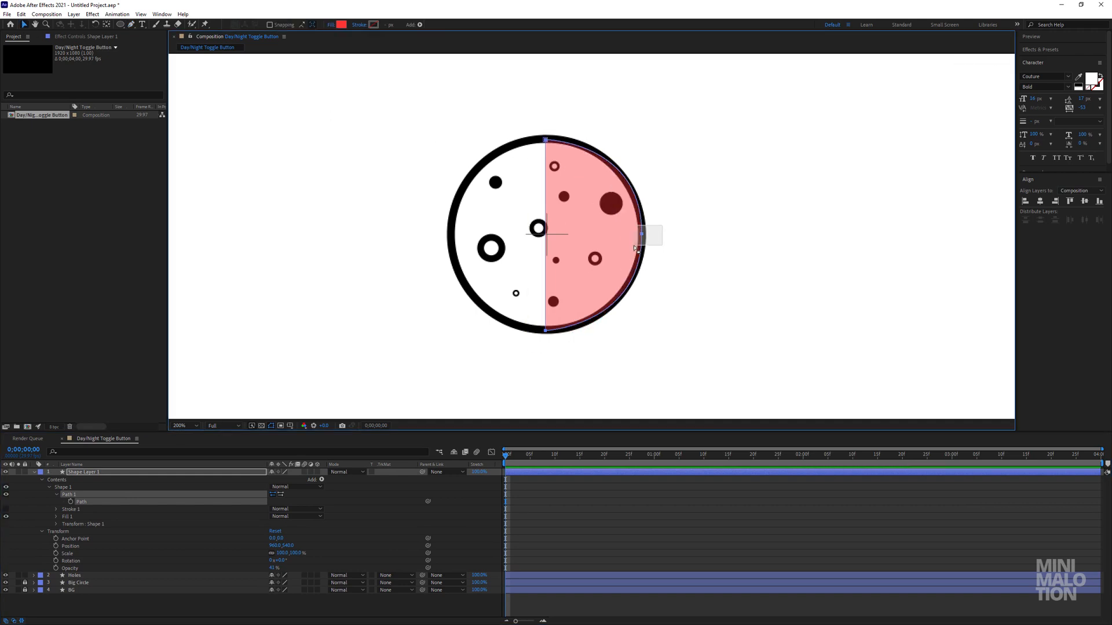
{"action": "left_click", "coordinate": [642, 235]}
{"action": "left_click_drag", "start_coordinate": [642, 142], "coordinate": [642, 142]}
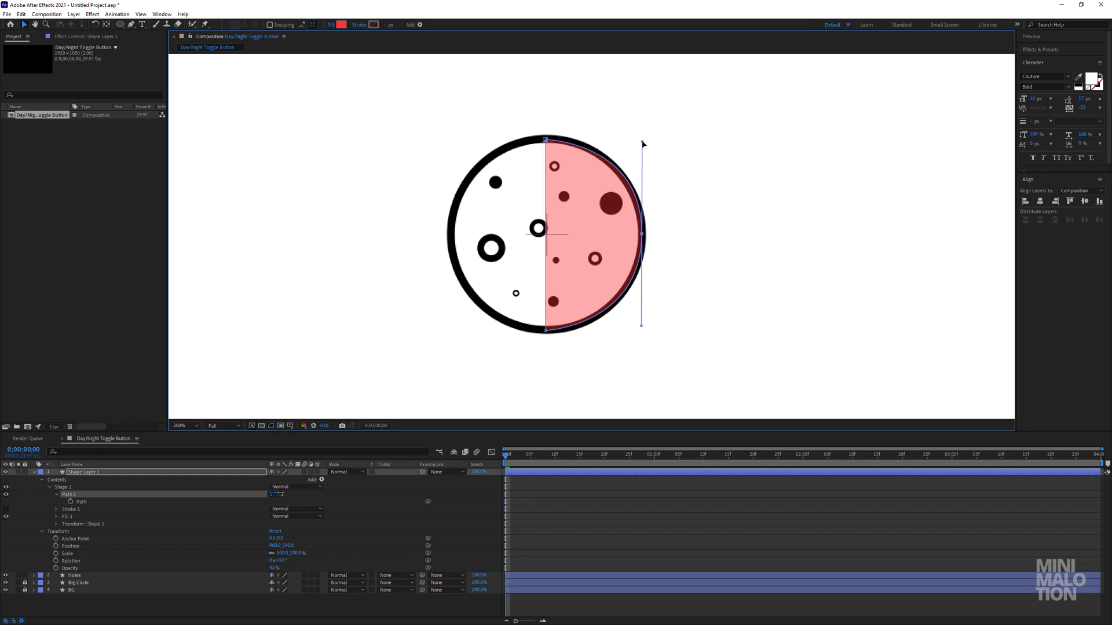
{"action": "left_click", "coordinate": [579, 523]}
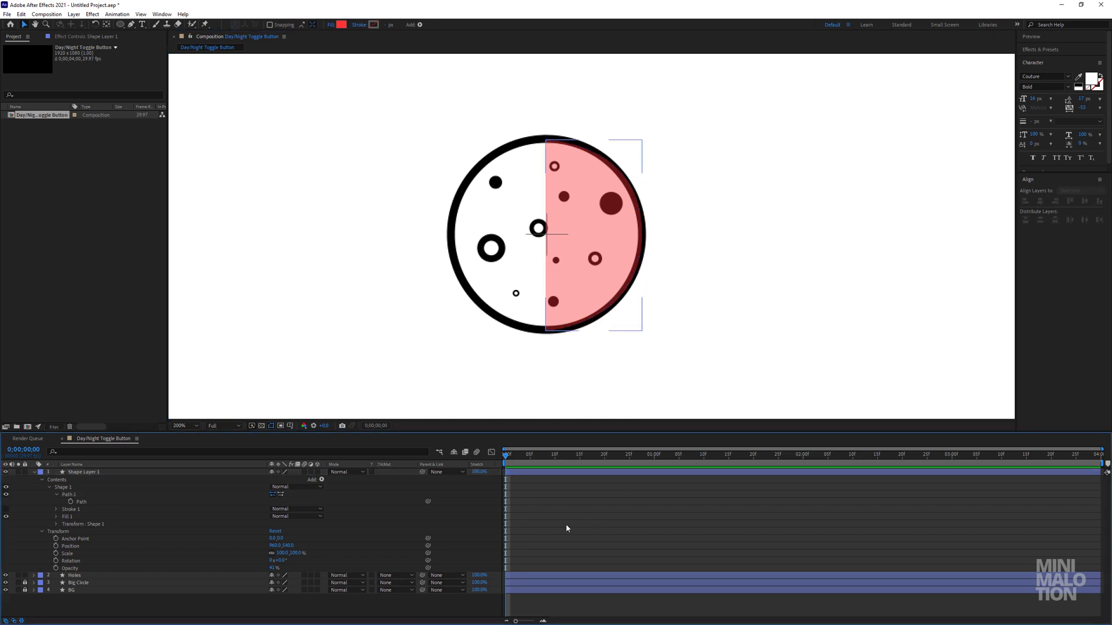
Set Shape Layer 1's opacity to 100% and the half-circle's fill to black 000000.
{"action": "left_click", "coordinate": [101, 473]}
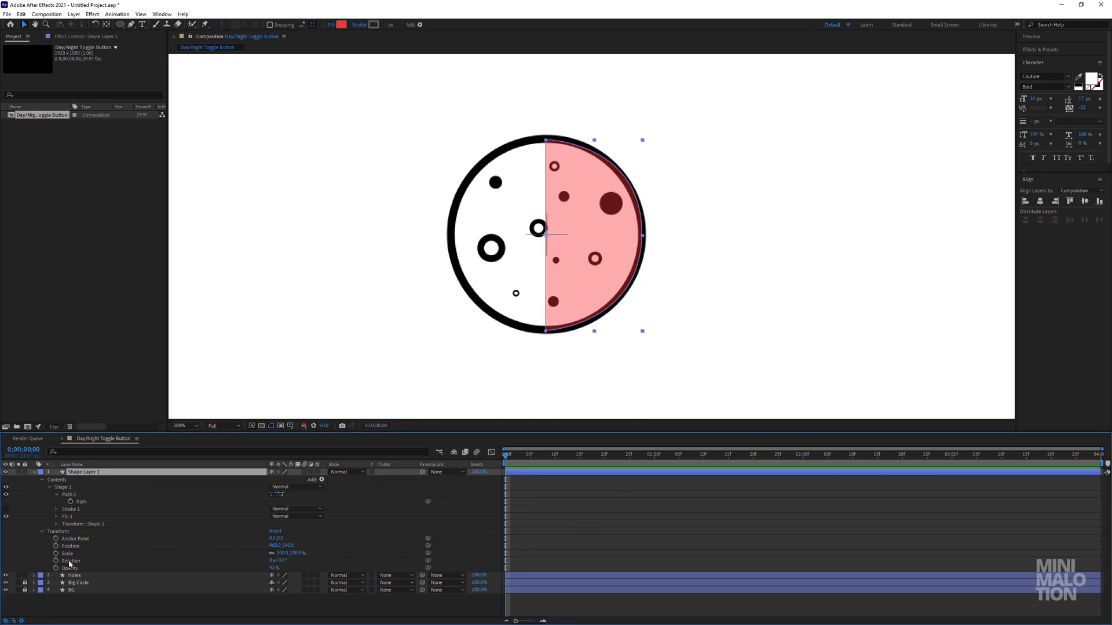
{"action": "left_click_drag", "start_coordinate": [272, 568], "coordinate": [386, 569]}
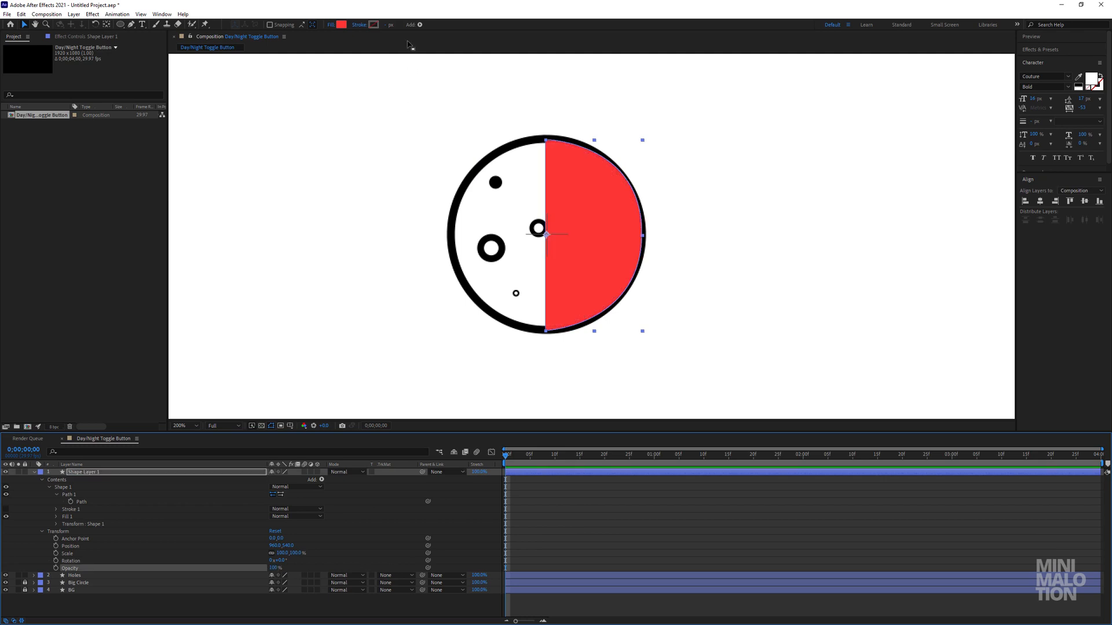
{"action": "left_click", "coordinate": [342, 25]}
{"action": "left_click", "coordinate": [749, 294]}
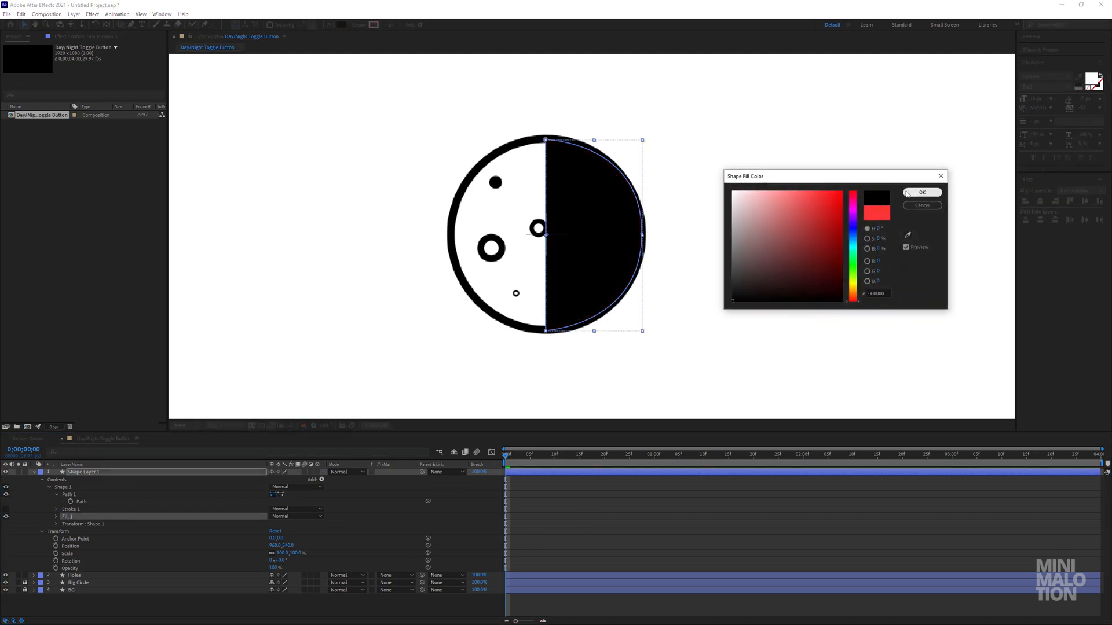
{"action": "left_click", "coordinate": [923, 189]}
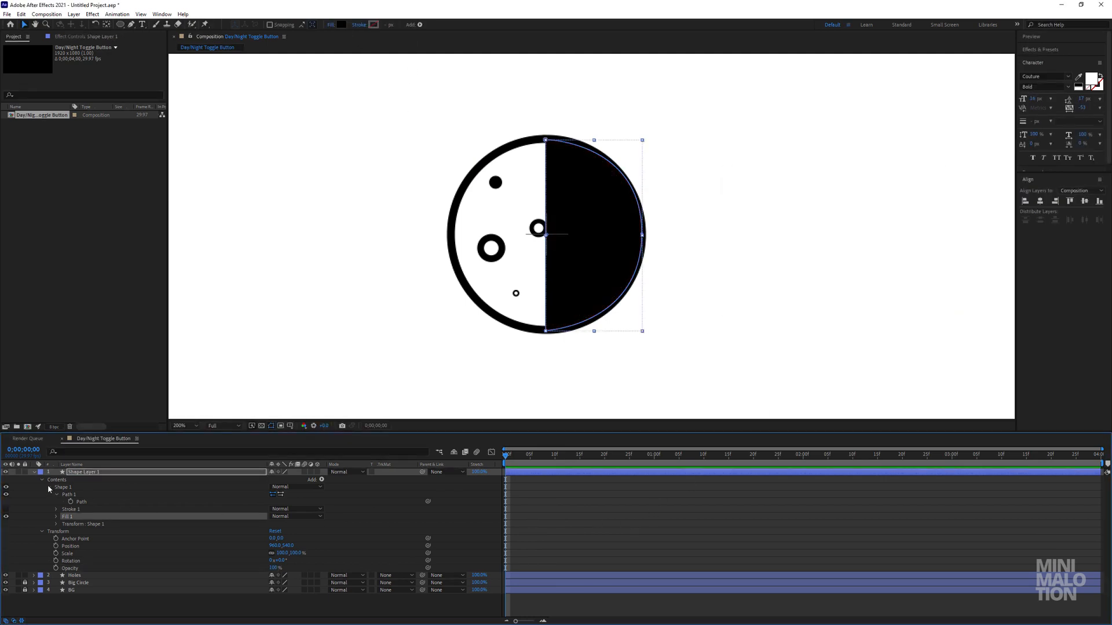
Collapse Shape Layer 1, unlock the Big Circle layer and move Shape Layer 1 directly beneath it.
{"action": "left_click", "coordinate": [78, 496]}
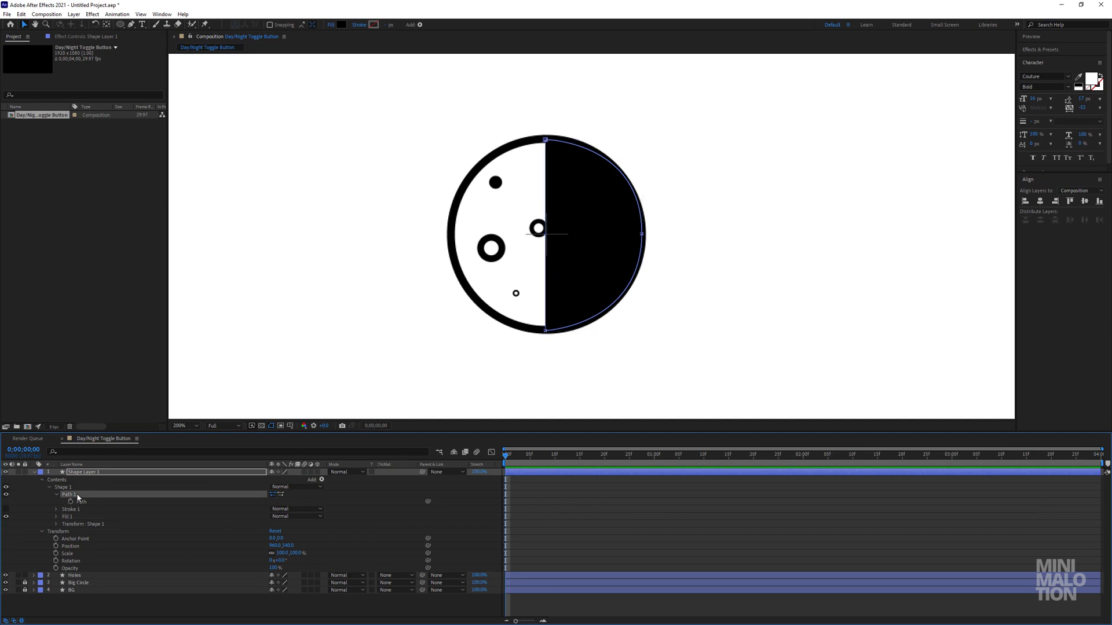
{"action": "left_click", "coordinate": [35, 474]}
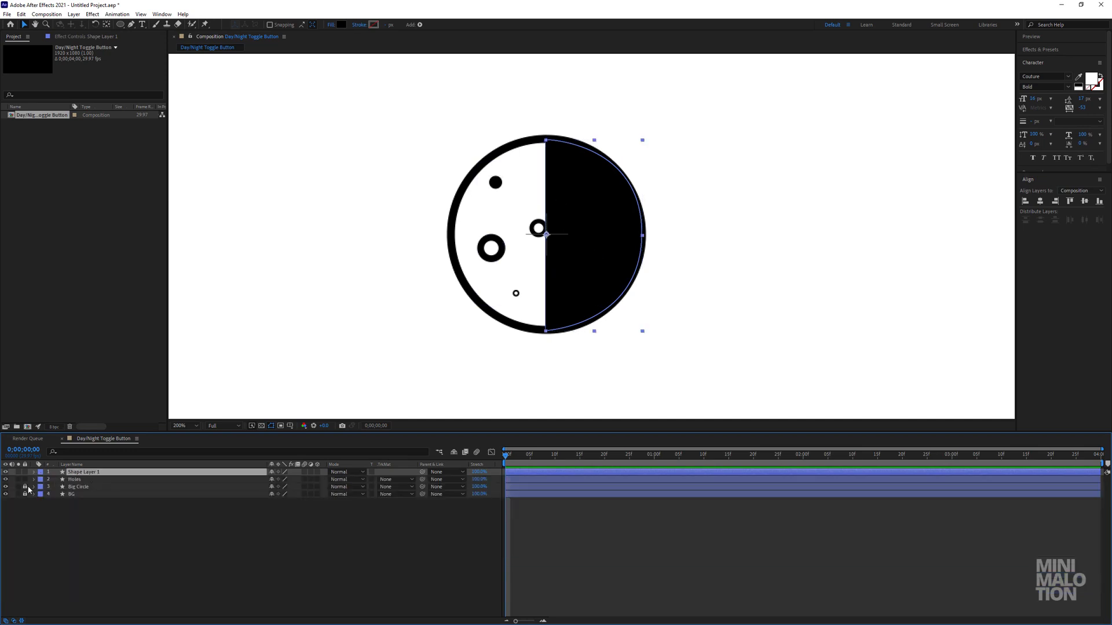
{"action": "left_click_drag", "start_coordinate": [76, 474], "coordinate": [101, 492]}
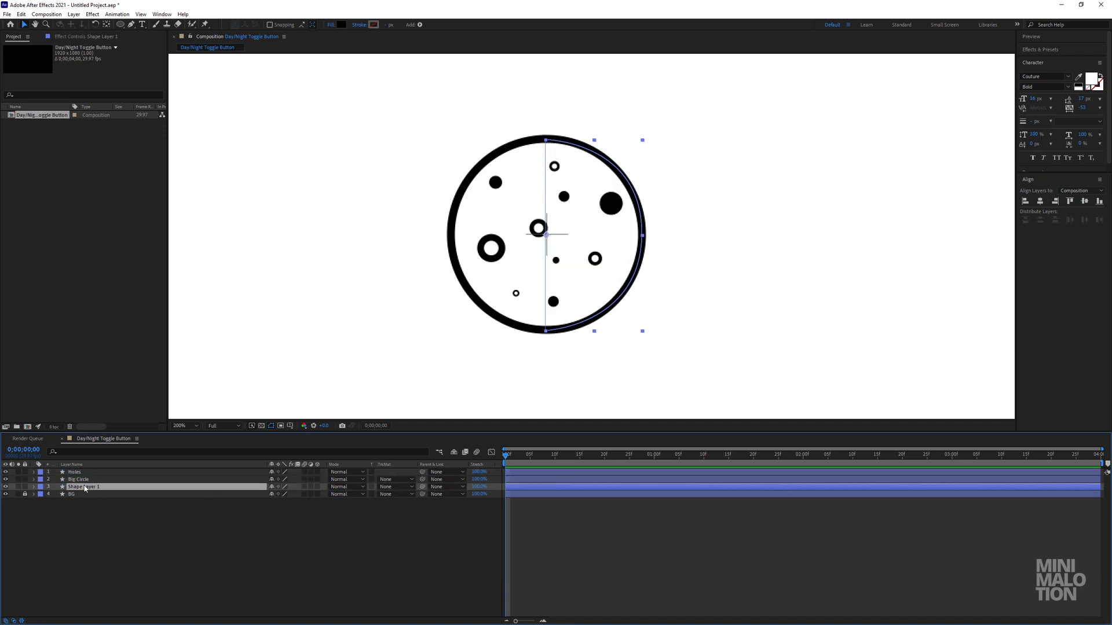
Set the Big Circle layer's fill to None.
{"action": "left_click", "coordinate": [80, 479]}
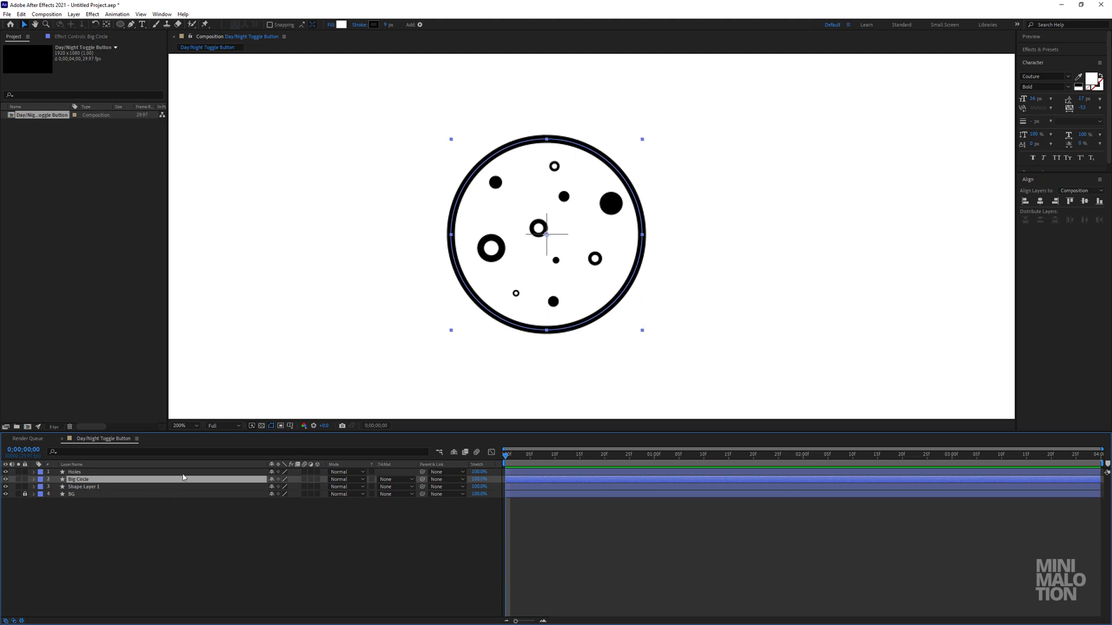
{"action": "left_click", "coordinate": [329, 25]}
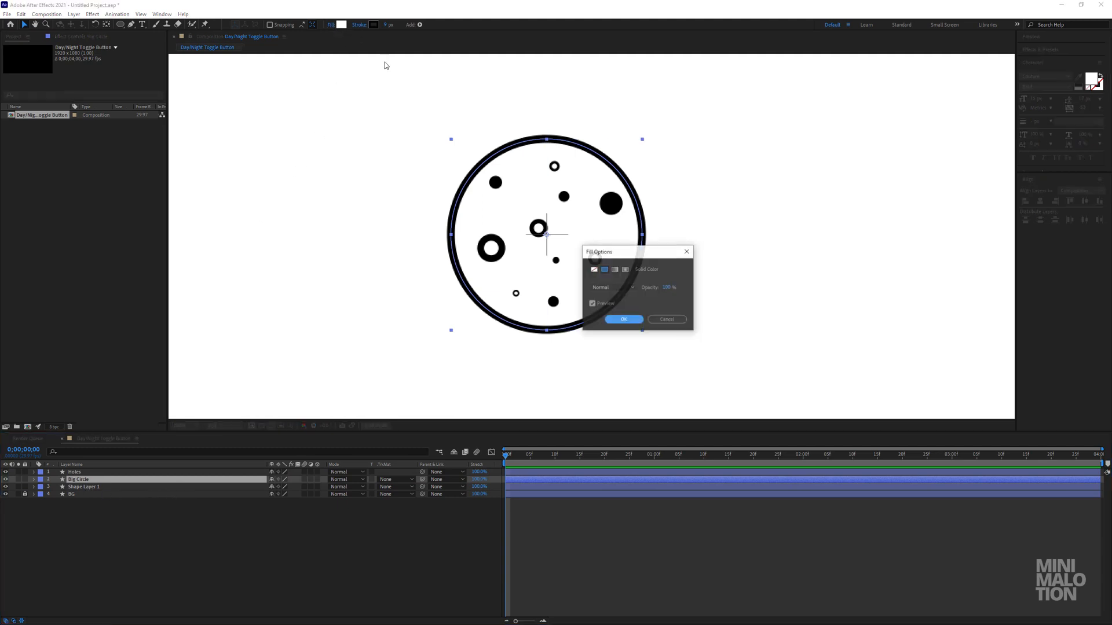
{"action": "left_click", "coordinate": [594, 270]}
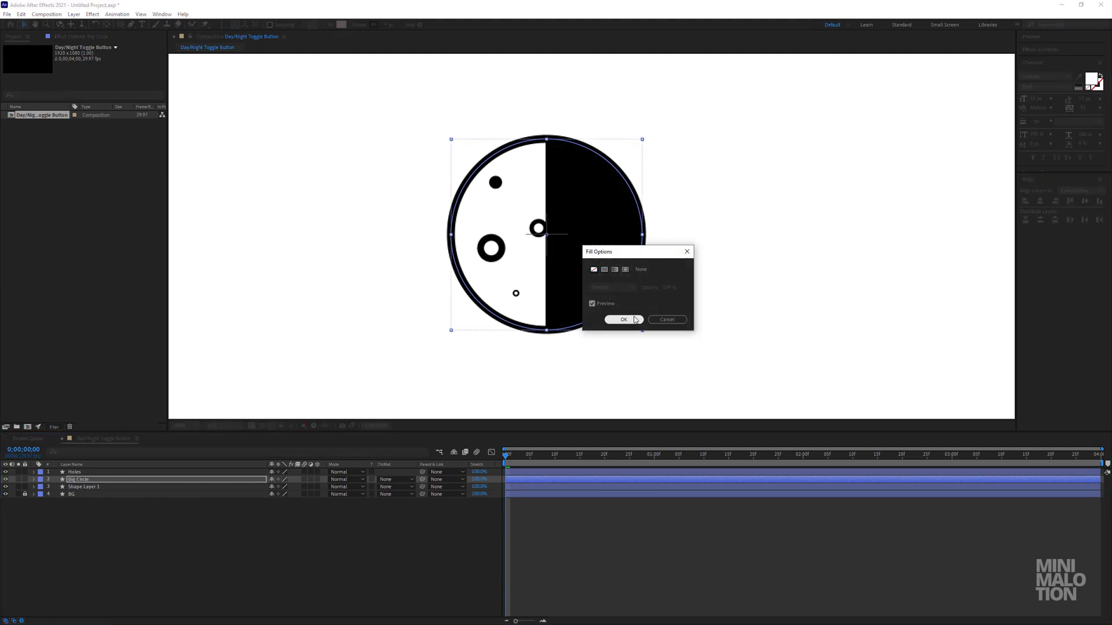
{"action": "left_click", "coordinate": [632, 319]}
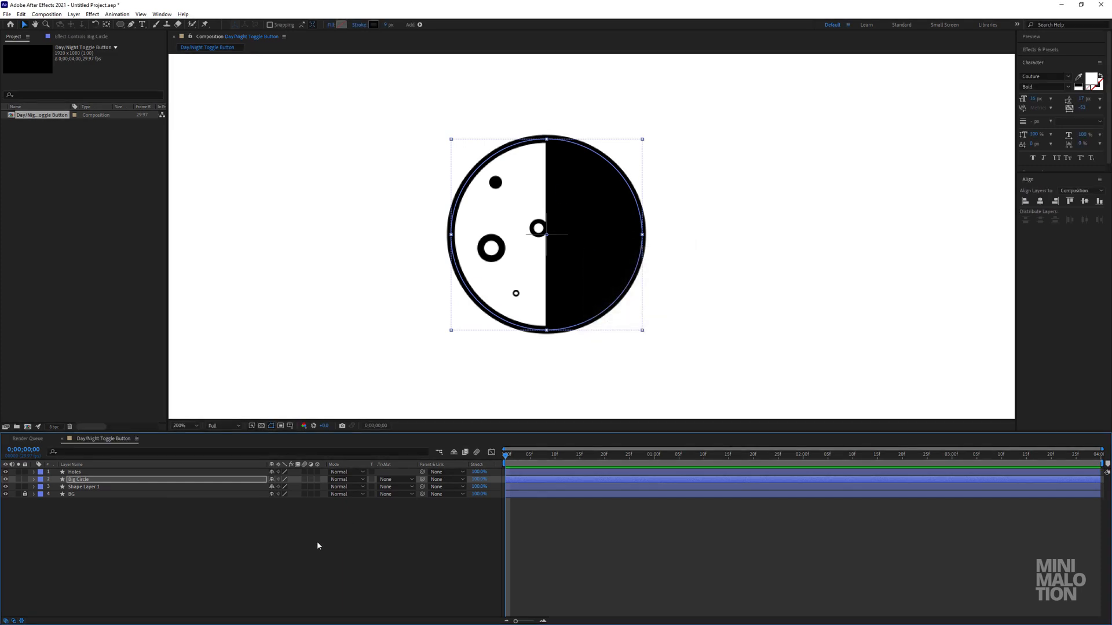
Rename Shape Layer 1 to "day night" and select its expanded path property.
{"action": "left_click", "coordinate": [76, 488]}
{"action": "left_click", "coordinate": [81, 480]}
{"action": "left_click", "coordinate": [80, 489]}
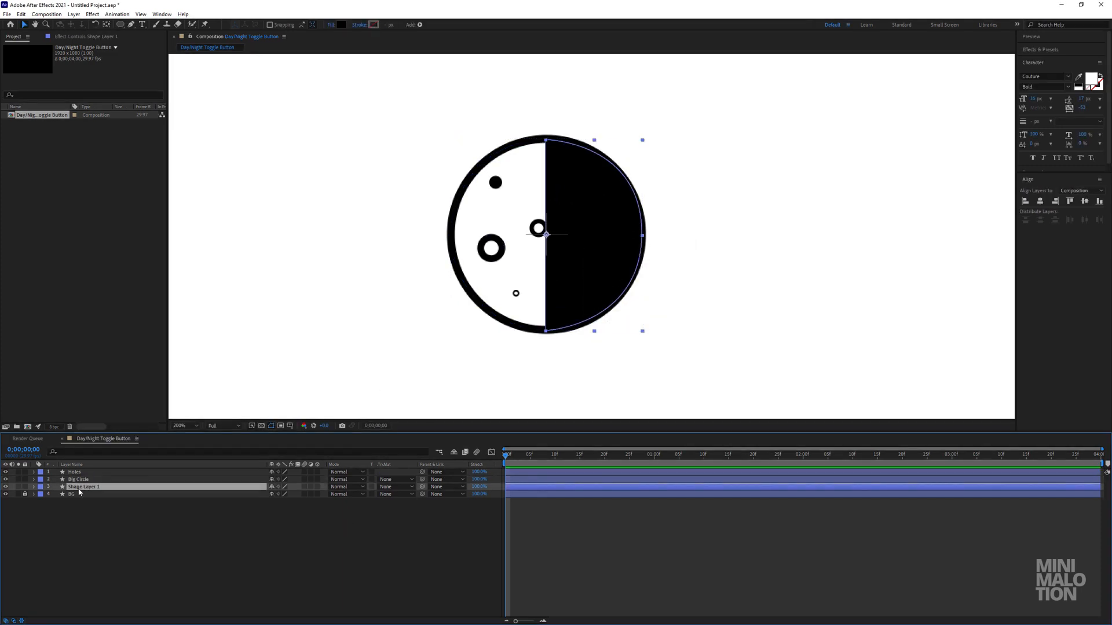
{"action": "left_click", "coordinate": [35, 488]}
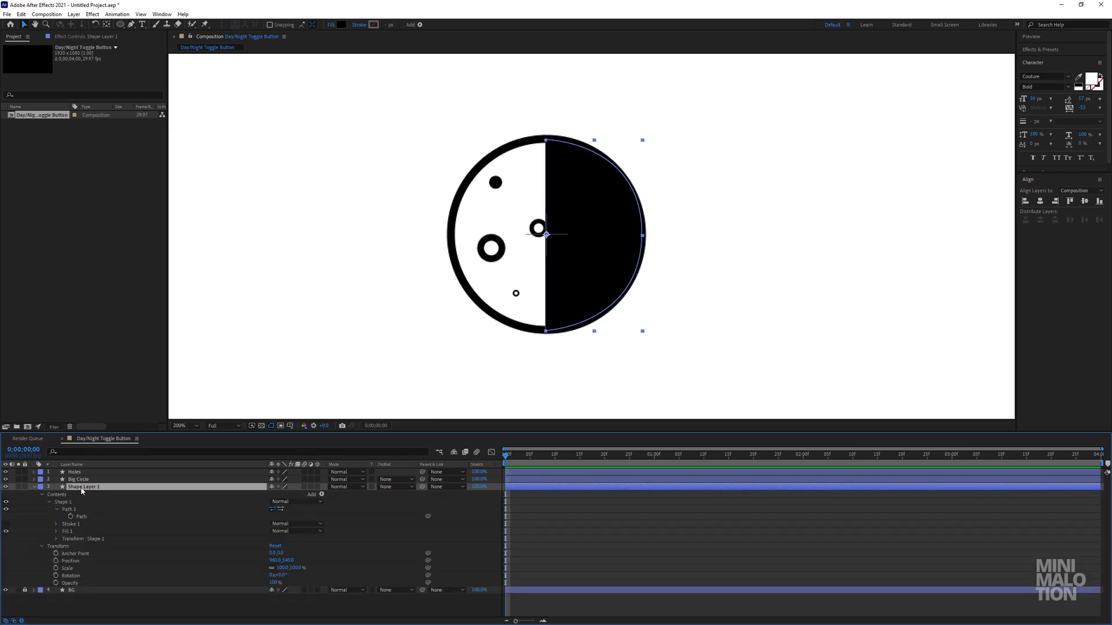
{"action": "key", "text": "Return"}
{"action": "type", "text": "ht"}
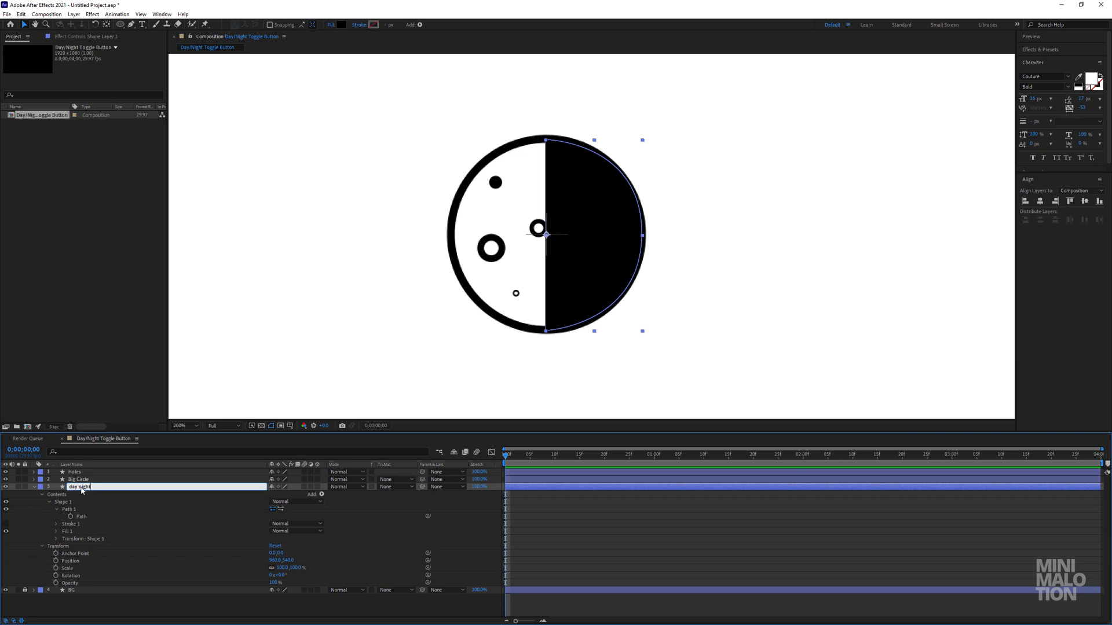
{"action": "key", "text": "Return"}
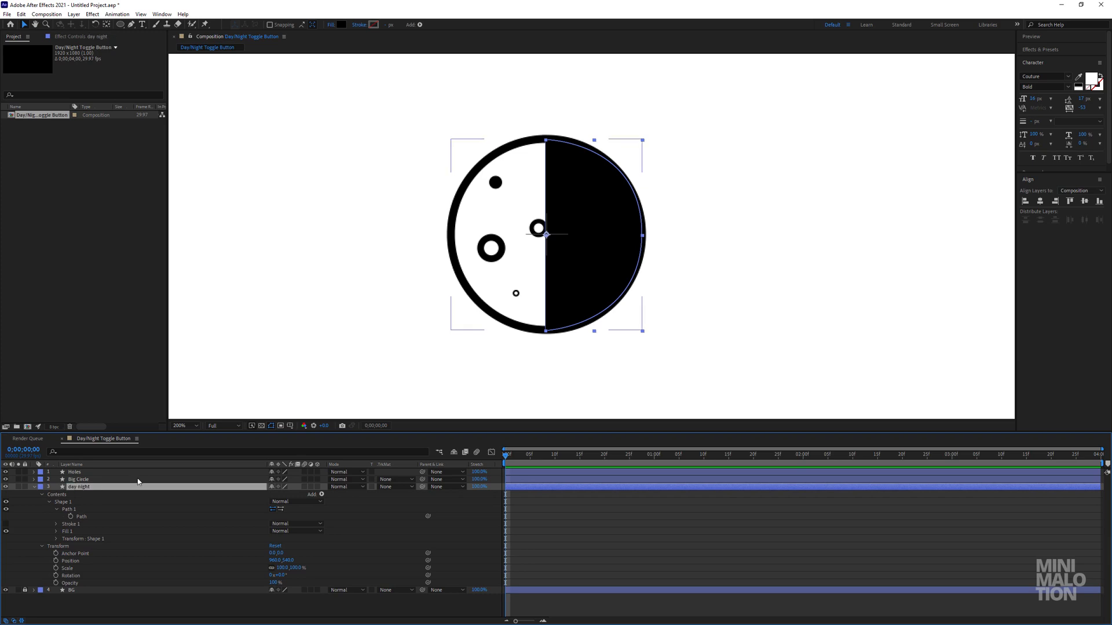
{"action": "left_click", "coordinate": [86, 517]}
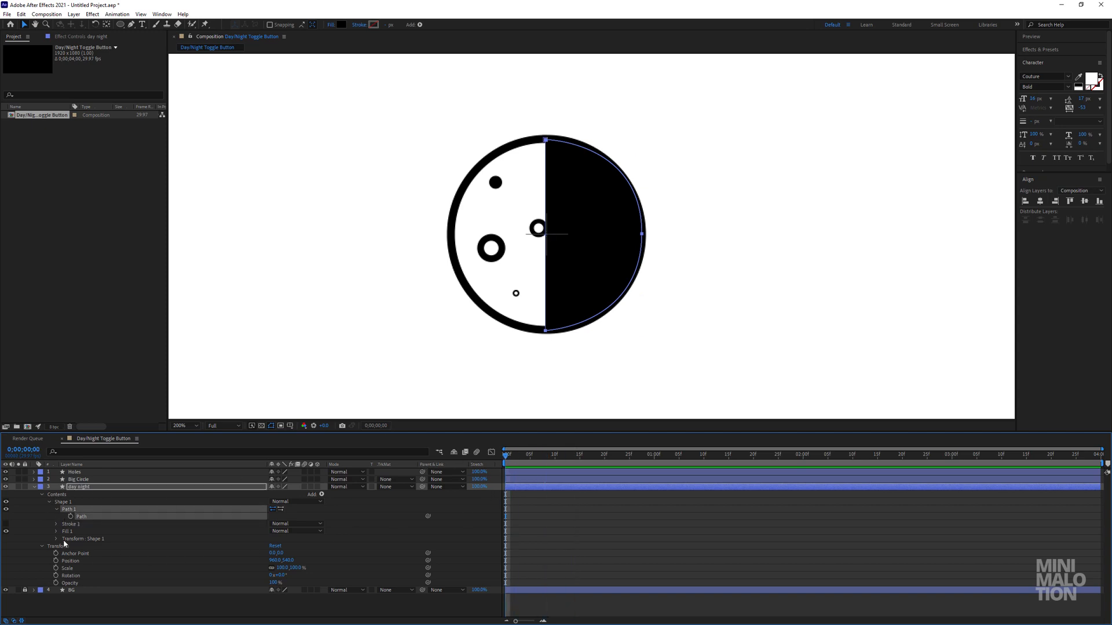
Keyframe the day night layer's path at 0 seconds and at 1 second, then return to the first frame.
{"action": "left_click", "coordinate": [70, 517]}
{"action": "left_click_drag", "start_coordinate": [658, 457], "coordinate": [654, 456]}
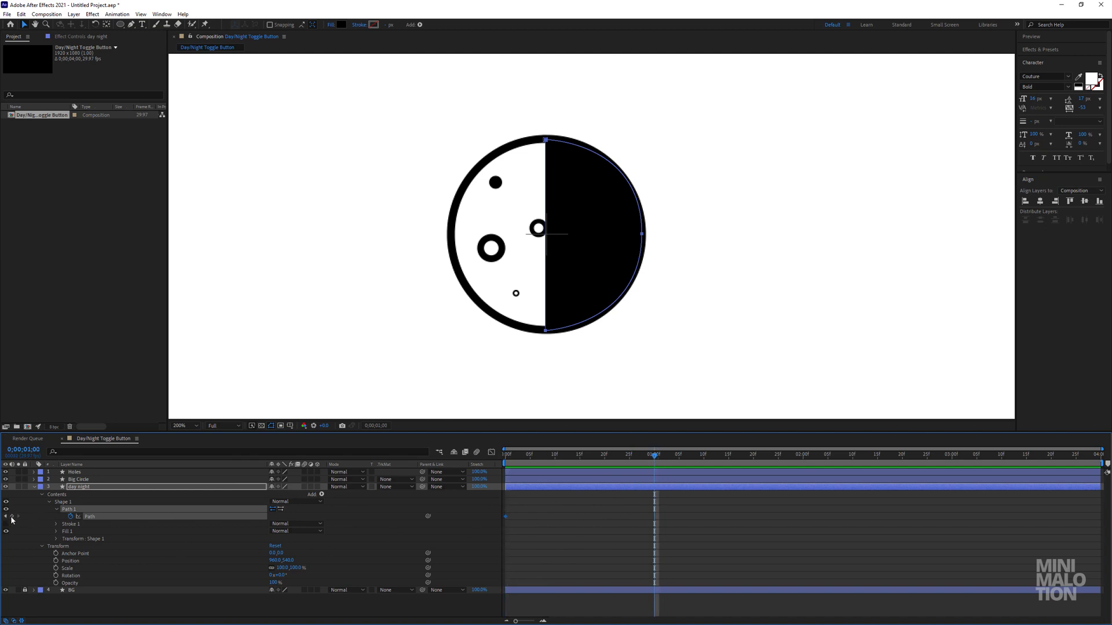
{"action": "left_click", "coordinate": [584, 530]}
{"action": "key", "text": "Home"}
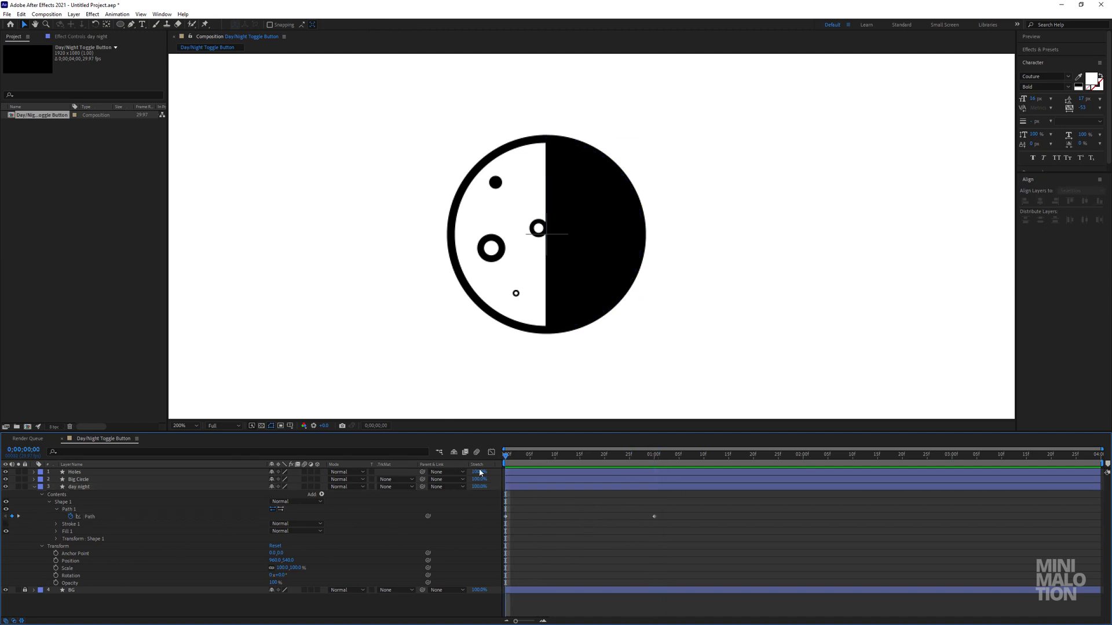
Add a vertex at the midpoint of the half-circle path's straight vertical edge.
{"action": "left_click", "coordinate": [122, 510]}
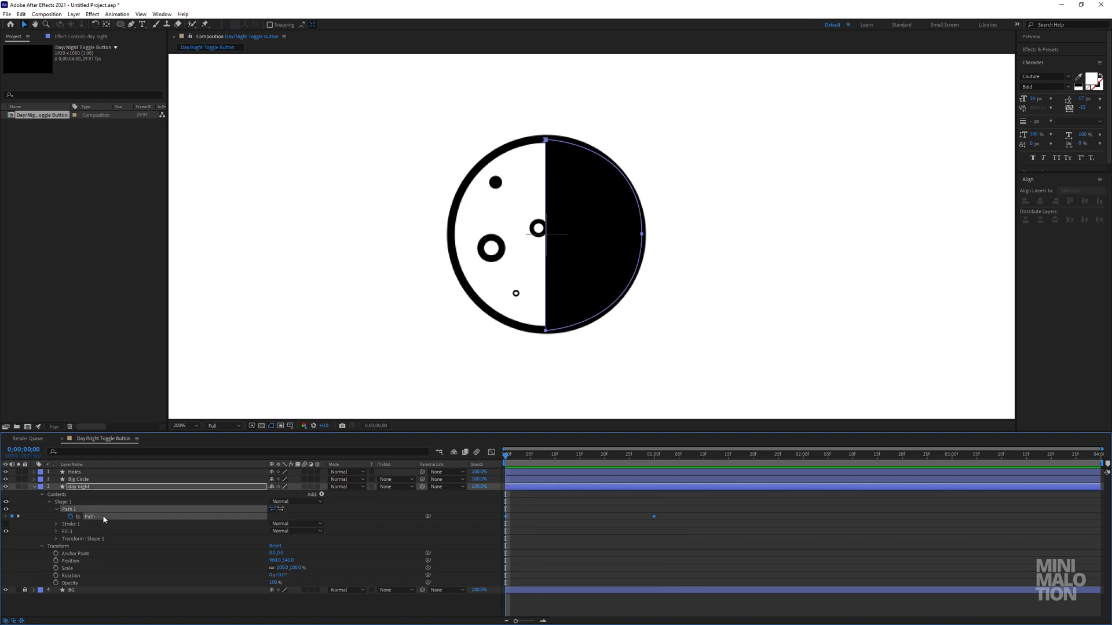
{"action": "left_click", "coordinate": [553, 247]}
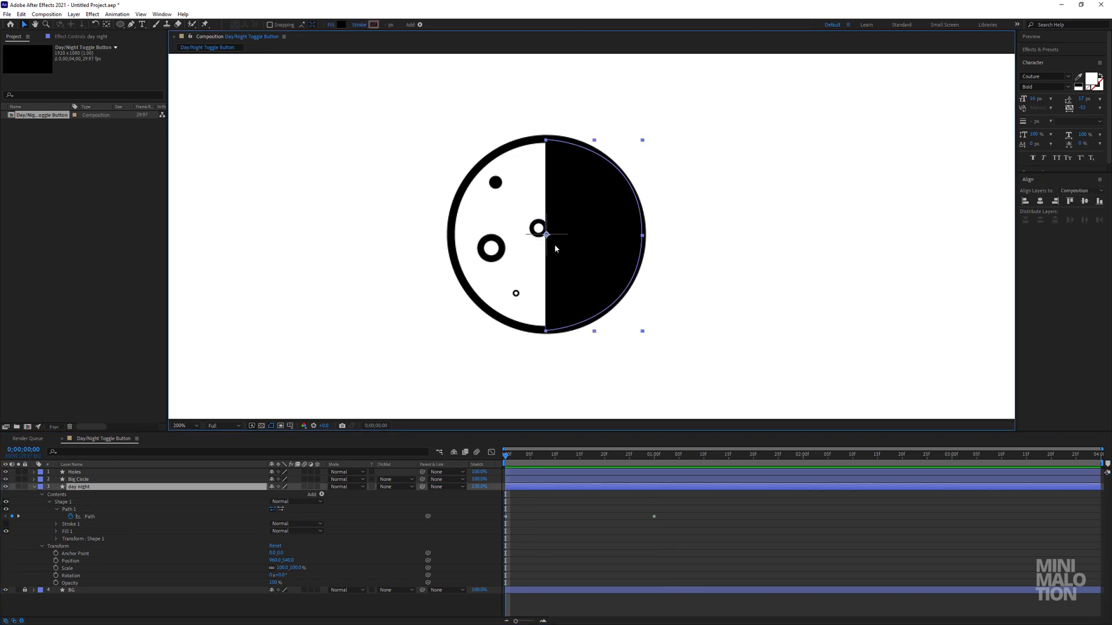
{"action": "left_click", "coordinate": [118, 517]}
{"action": "left_click", "coordinate": [132, 24]}
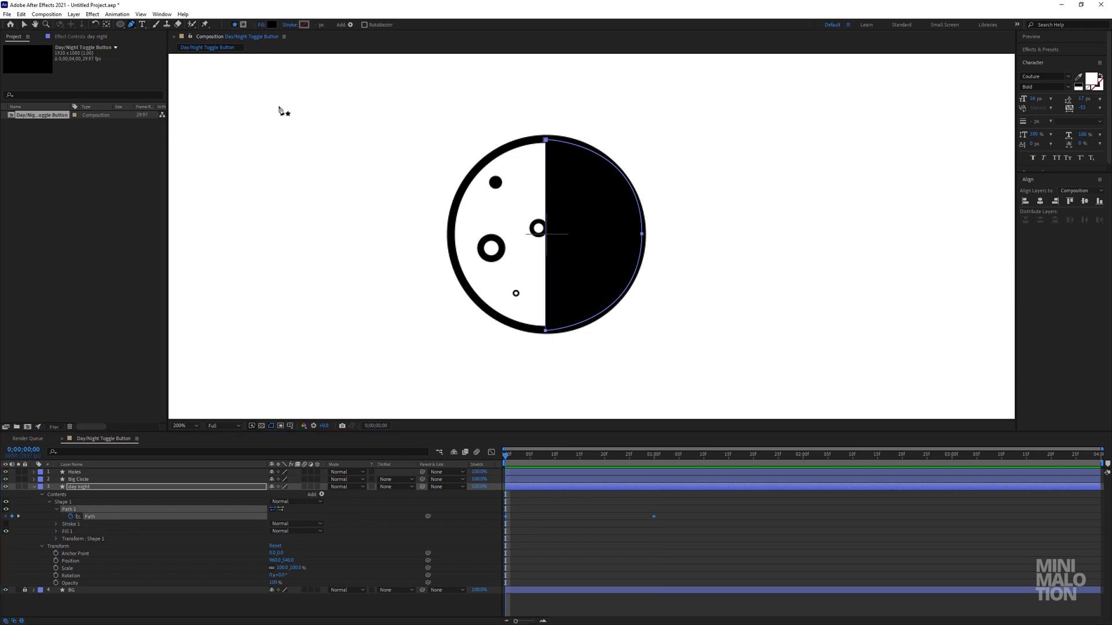
{"action": "left_click", "coordinate": [132, 24]}
{"action": "left_click", "coordinate": [163, 34]}
{"action": "key", "text": "period"}
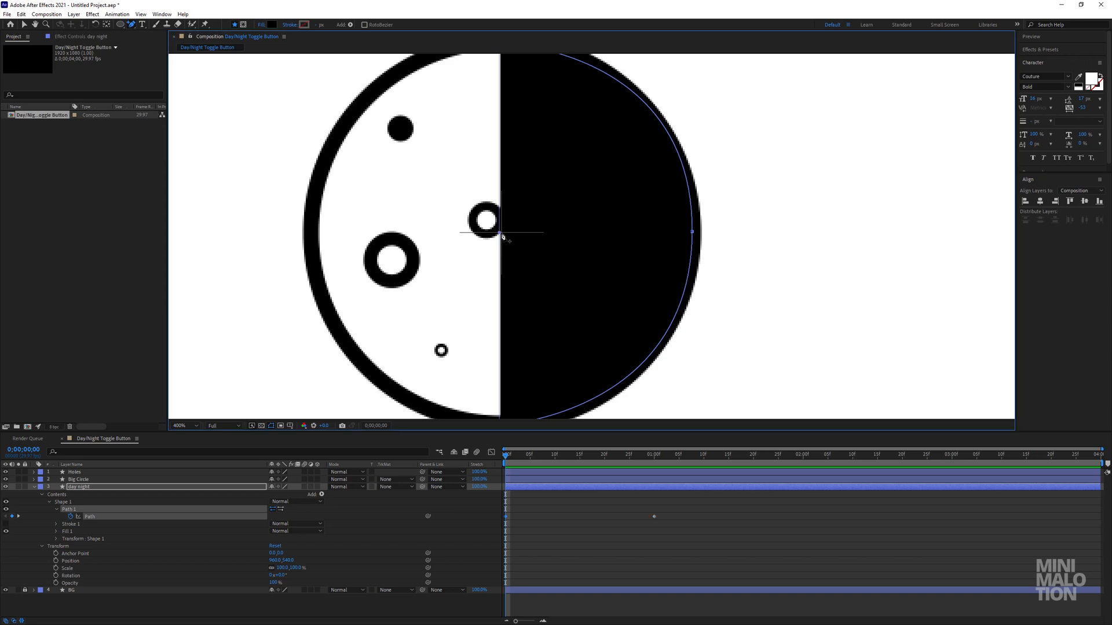
{"action": "key", "text": "comma"}
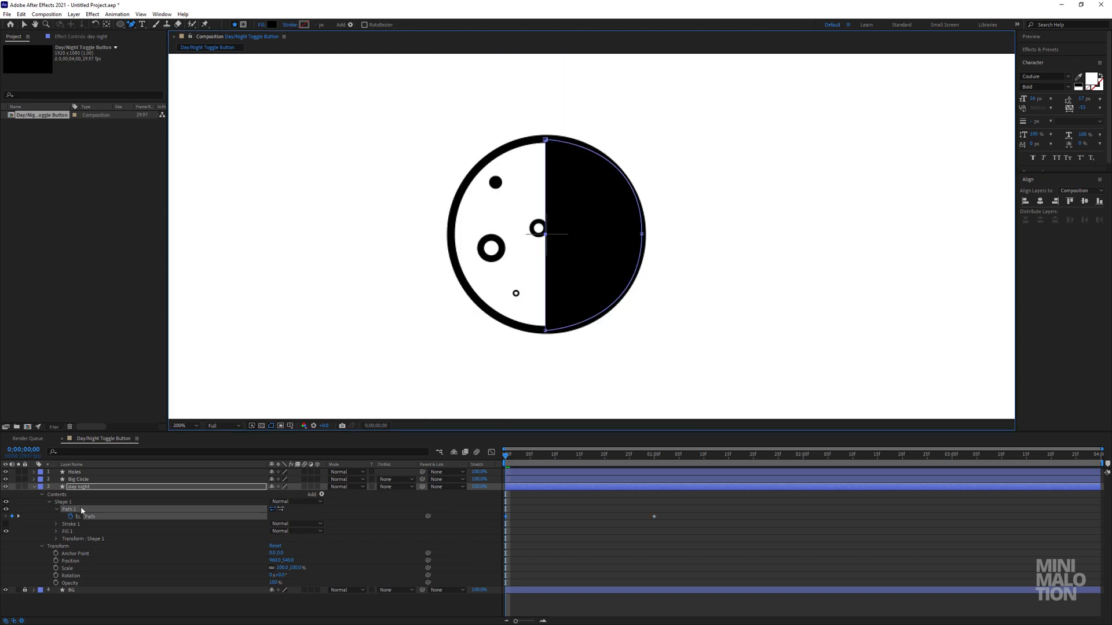
{"action": "key", "text": "v"}
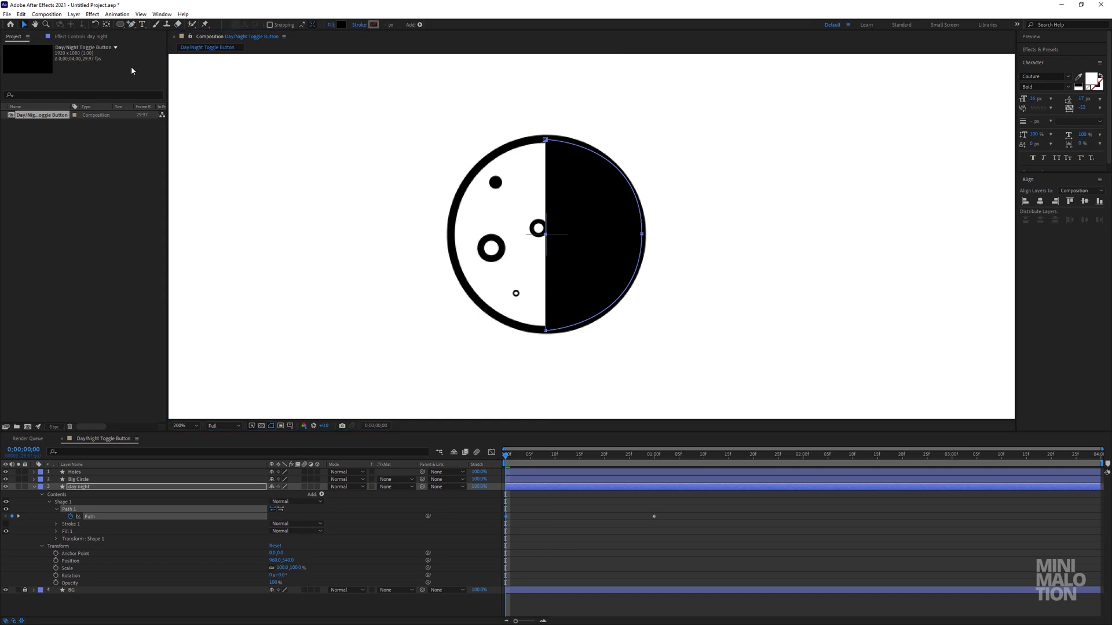
At the first frame, move the straight edge's middle vertex out close to the moon's right rim.
{"action": "left_click", "coordinate": [575, 503]}
{"action": "left_click_drag", "start_coordinate": [505, 456], "coordinate": [473, 462]}
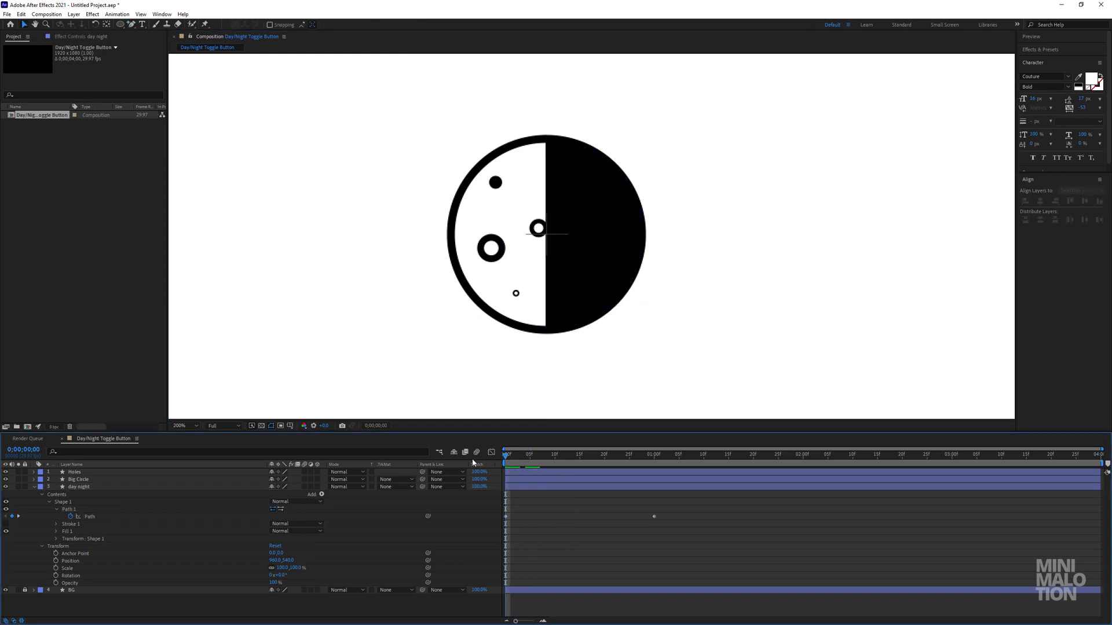
{"action": "left_click", "coordinate": [91, 523]}
{"action": "left_click", "coordinate": [89, 516]}
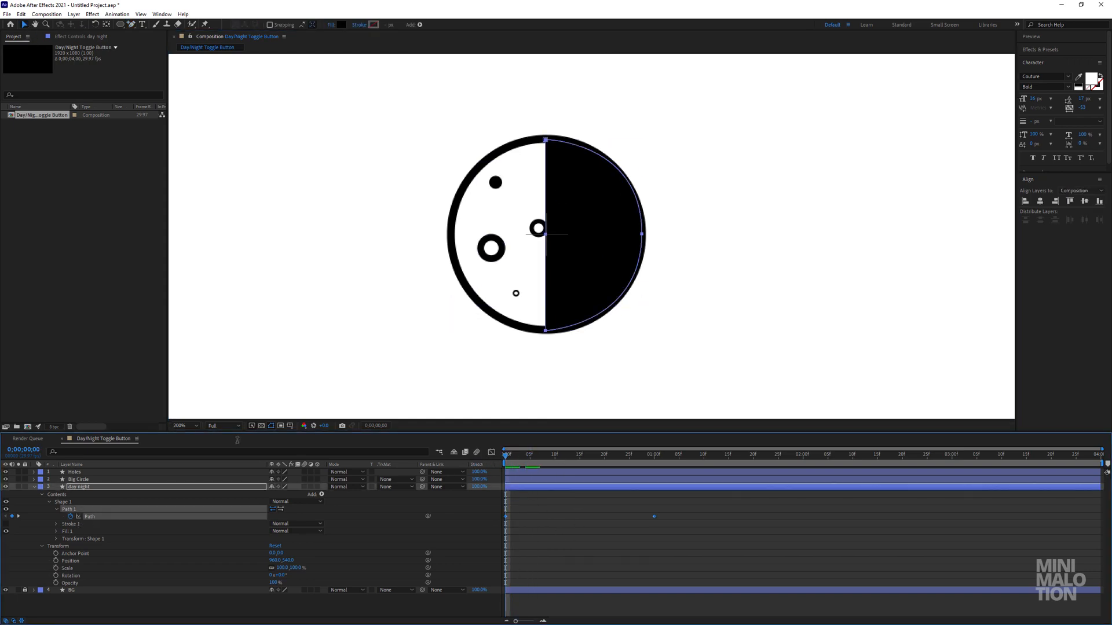
{"action": "left_click", "coordinate": [547, 235]}
{"action": "left_click_drag", "start_coordinate": [547, 234], "coordinate": [609, 236]}
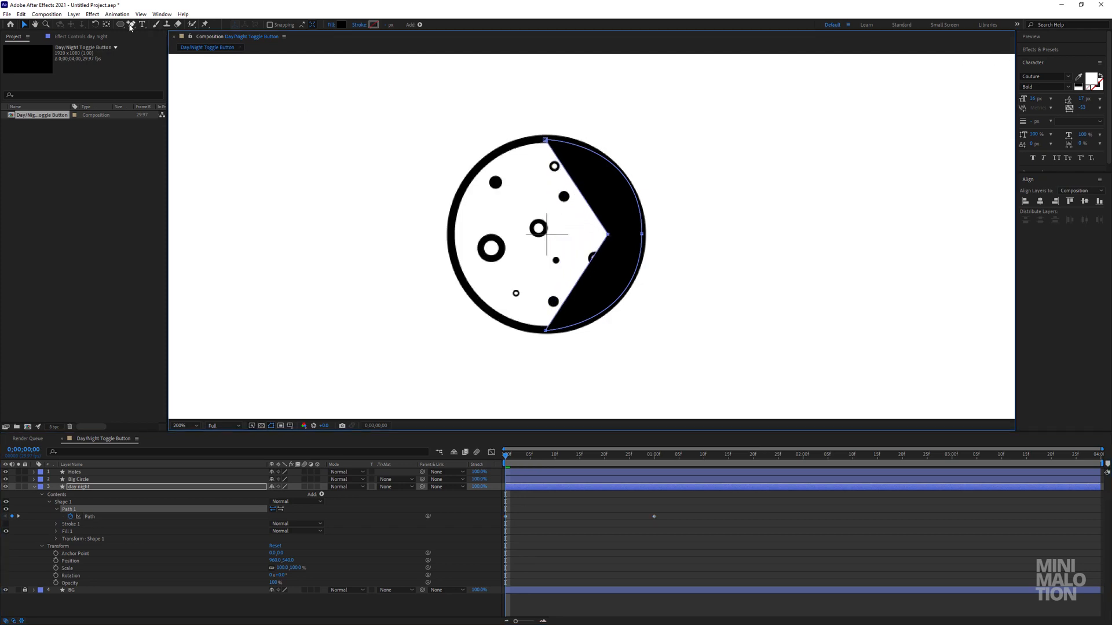
{"action": "left_click_drag", "start_coordinate": [131, 27], "coordinate": [170, 55]}
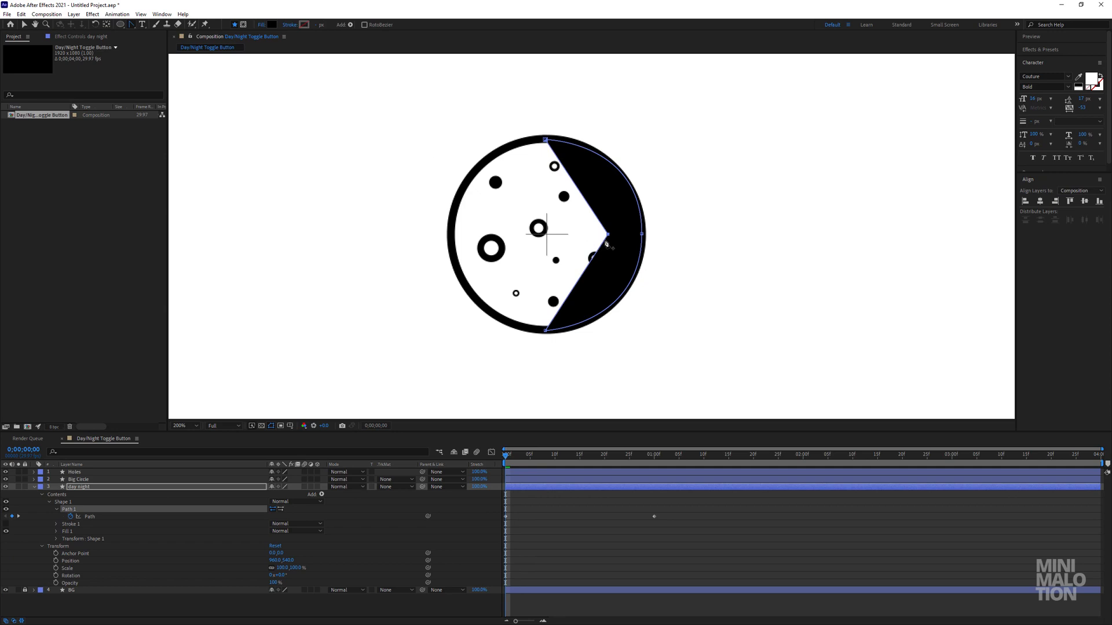
{"action": "left_click_drag", "start_coordinate": [608, 235], "coordinate": [630, 234]}
{"action": "key", "text": "ctrl+z"}
{"action": "left_click", "coordinate": [24, 26]}
{"action": "right_click", "coordinate": [631, 236]}
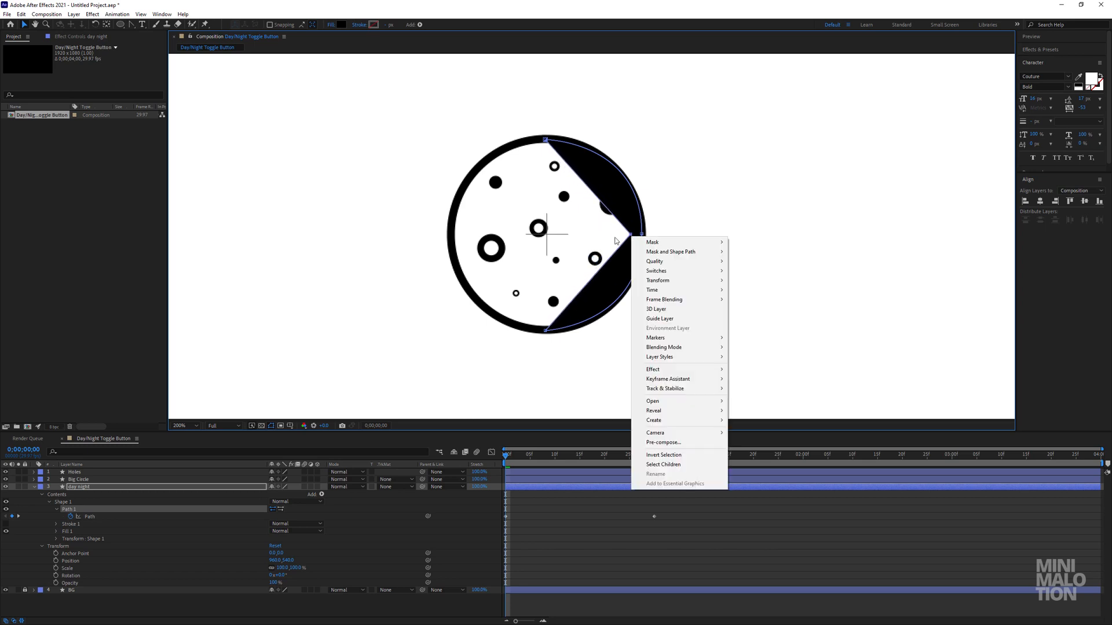
{"action": "left_click", "coordinate": [632, 234]}
Convert the middle vertex to a smooth point with long vertical handles and preview the path animation.
{"action": "key", "text": "g"}
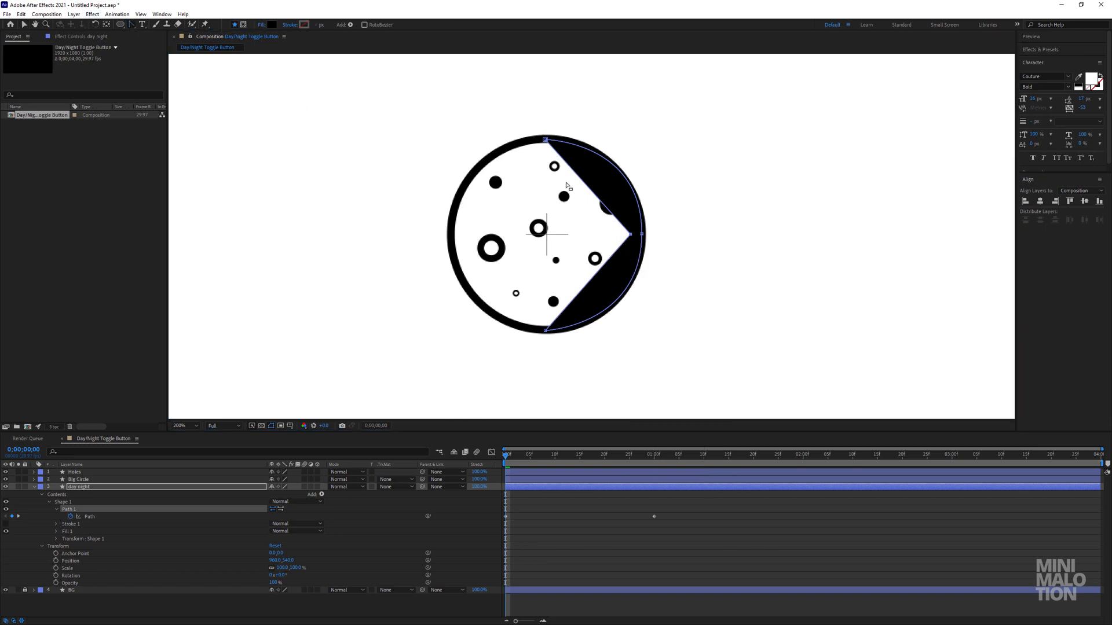
{"action": "left_click_drag", "start_coordinate": [630, 235], "coordinate": [633, 333]}
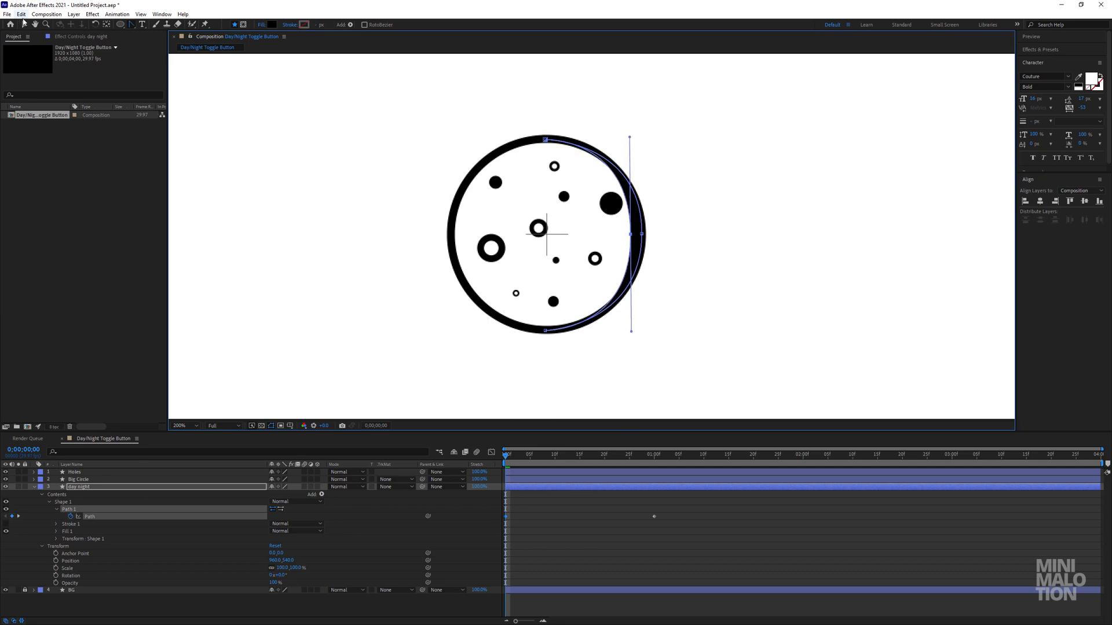
{"action": "key", "text": "v"}
{"action": "left_click", "coordinate": [107, 519]}
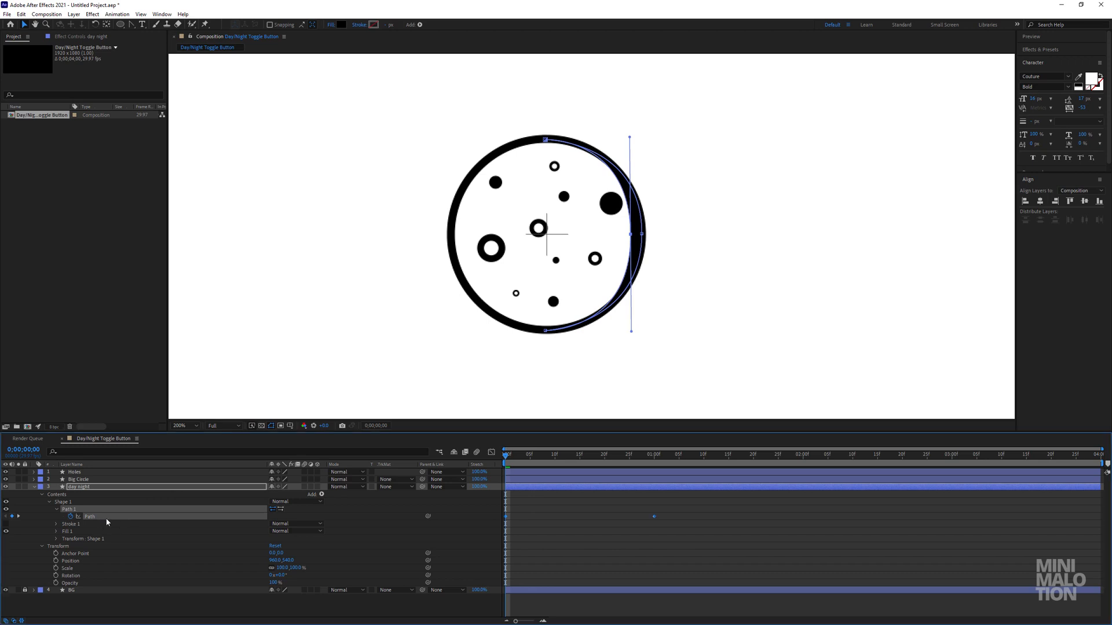
{"action": "left_click", "coordinate": [363, 509]}
{"action": "key", "text": "space"}
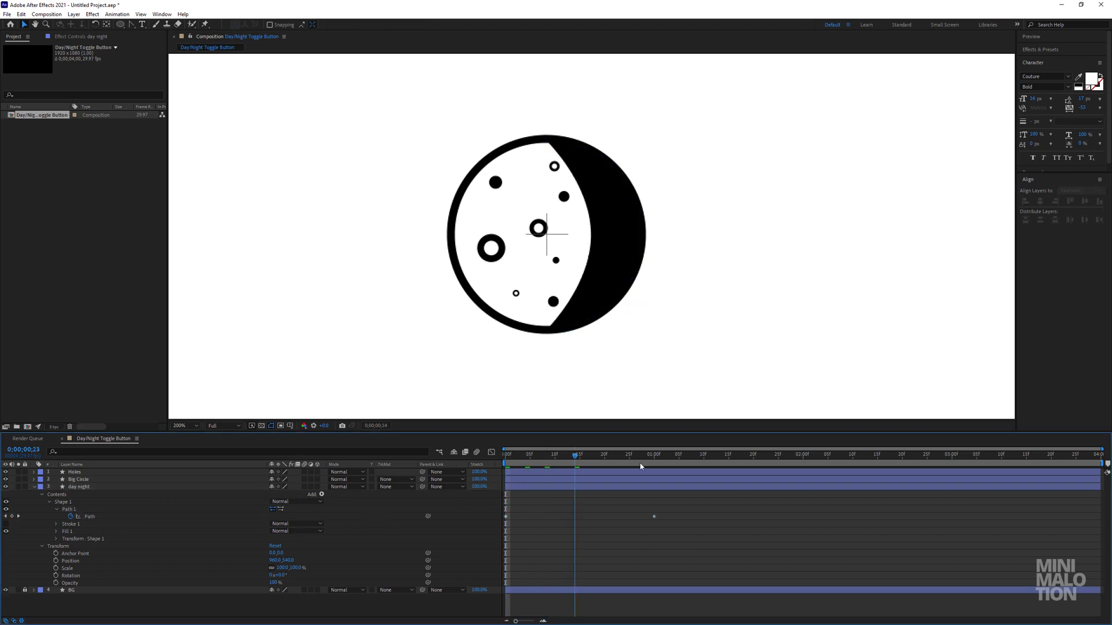
{"action": "left_click_drag", "start_coordinate": [640, 467], "coordinate": [407, 479]}
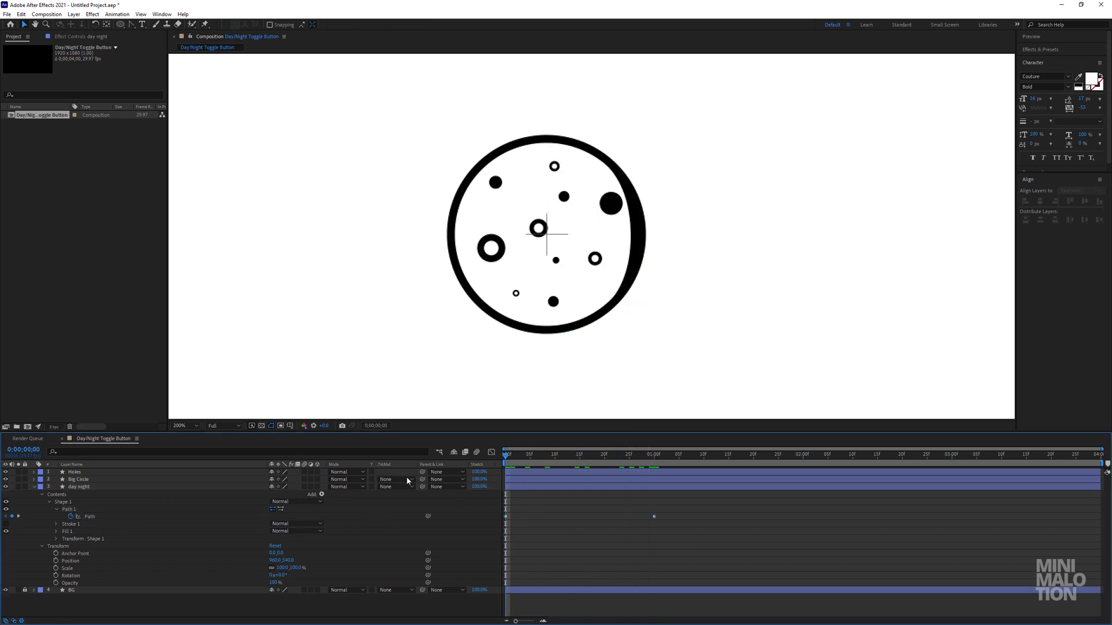
At the first frame, move the curved middle vertex onto the path's rightmost vertex at the moon's rim.
{"action": "left_click", "coordinate": [90, 518]}
{"action": "left_click", "coordinate": [629, 234]}
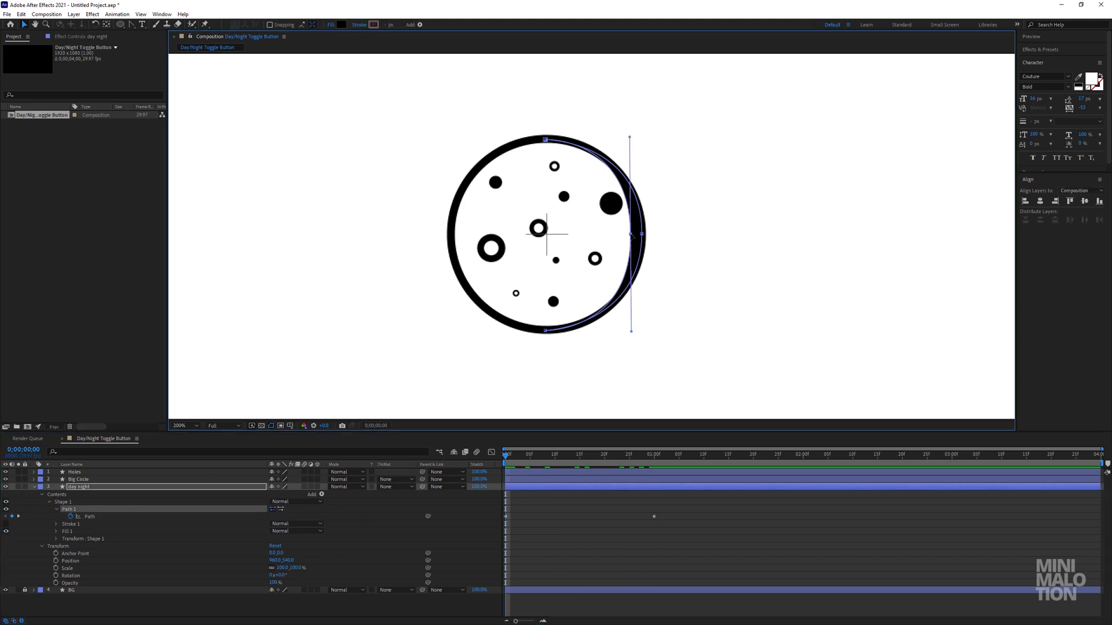
{"action": "left_click_drag", "start_coordinate": [631, 235], "coordinate": [641, 236]}
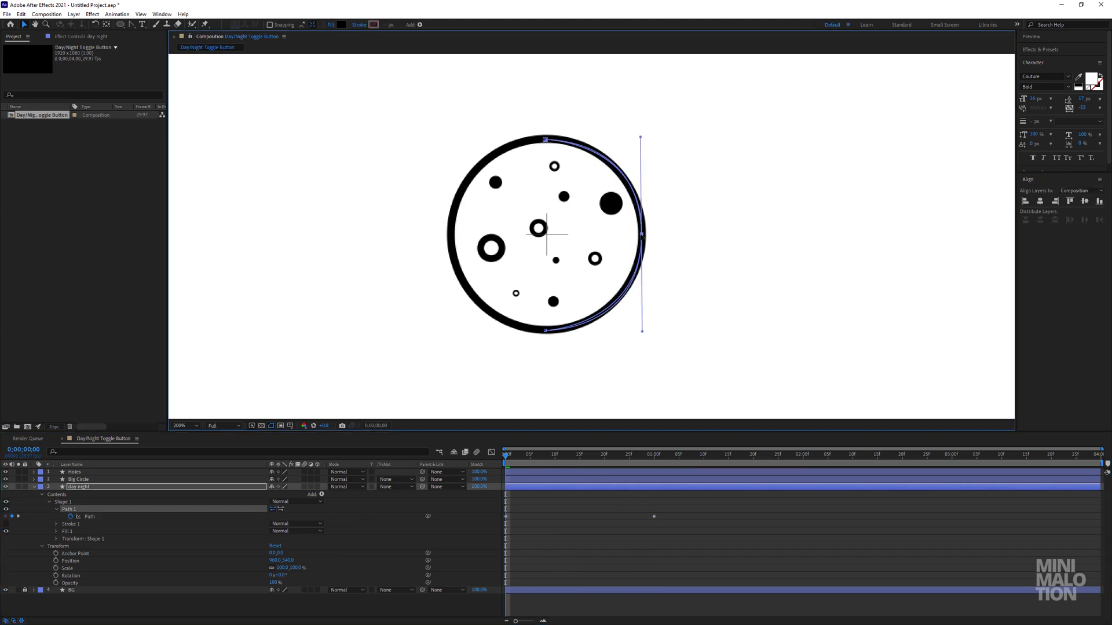
At 1 second, move the middle vertex to the moon's left rim and curve it with vertical handles to fill the circle.
{"action": "left_click_drag", "start_coordinate": [580, 451], "coordinate": [658, 490]}
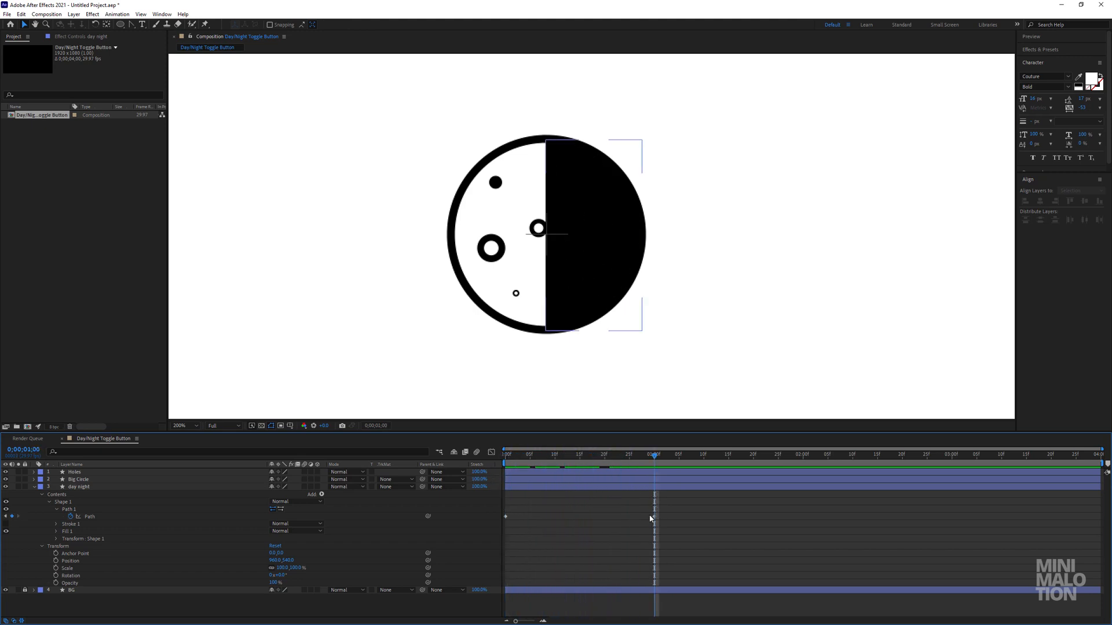
{"action": "left_click", "coordinate": [68, 509]}
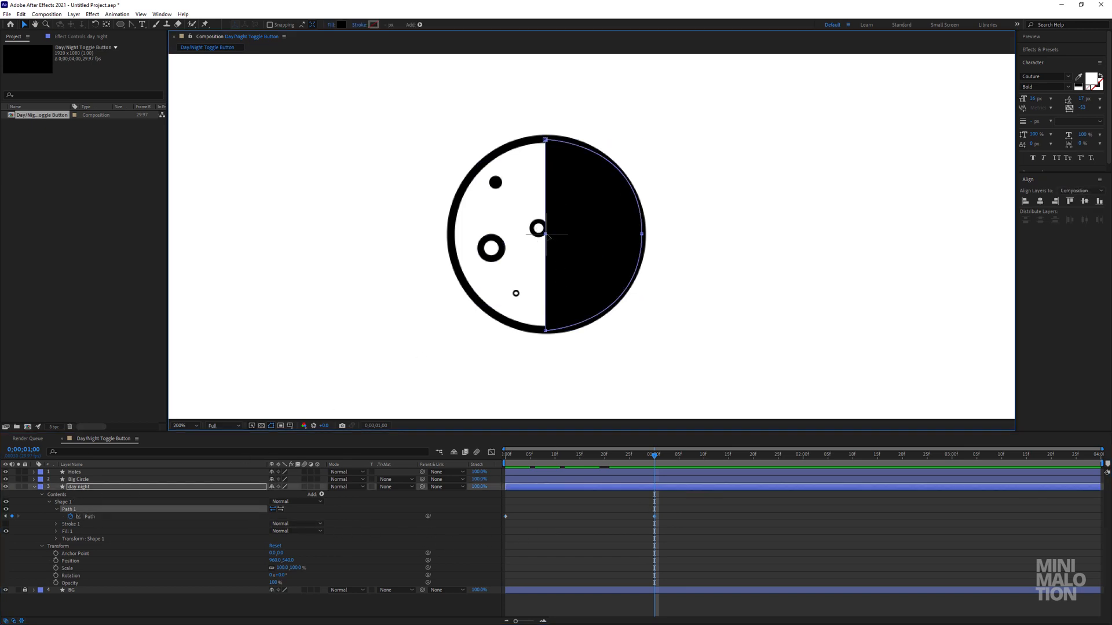
{"action": "left_click_drag", "start_coordinate": [612, 459], "coordinate": [655, 467]}
{"action": "left_click_drag", "start_coordinate": [546, 234], "coordinate": [452, 234]}
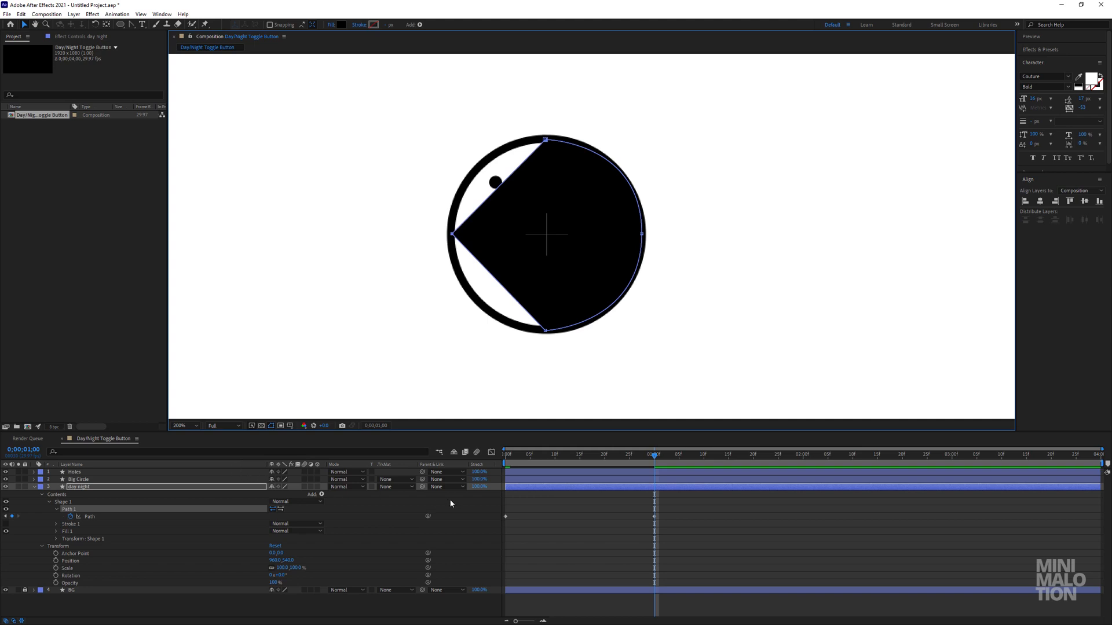
{"action": "left_click", "coordinate": [131, 25]}
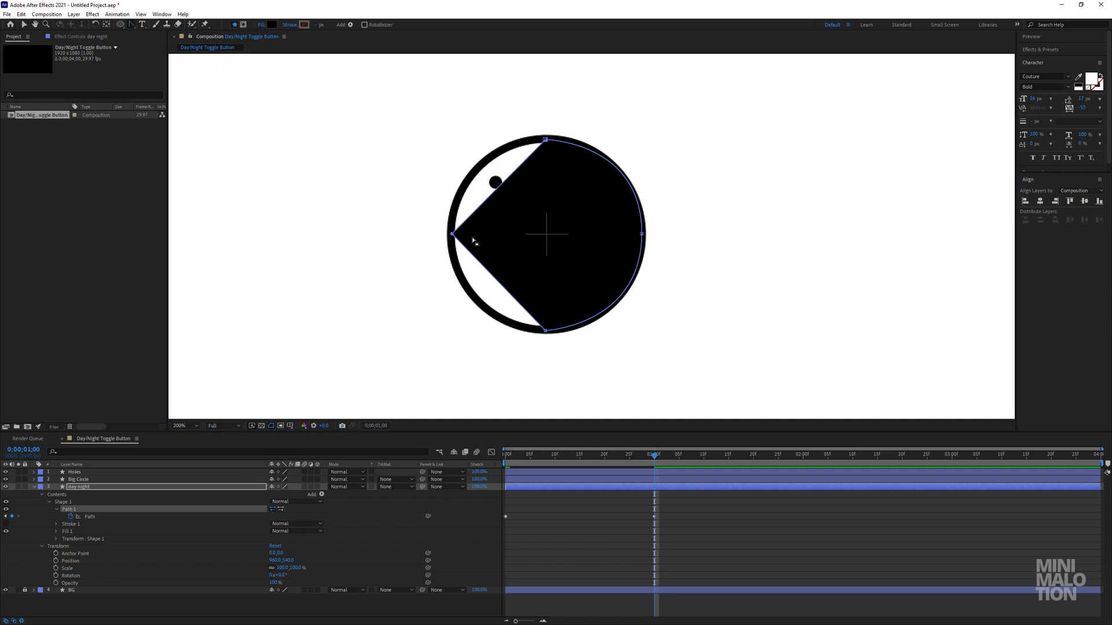
{"action": "left_click_drag", "start_coordinate": [452, 234], "coordinate": [452, 330]}
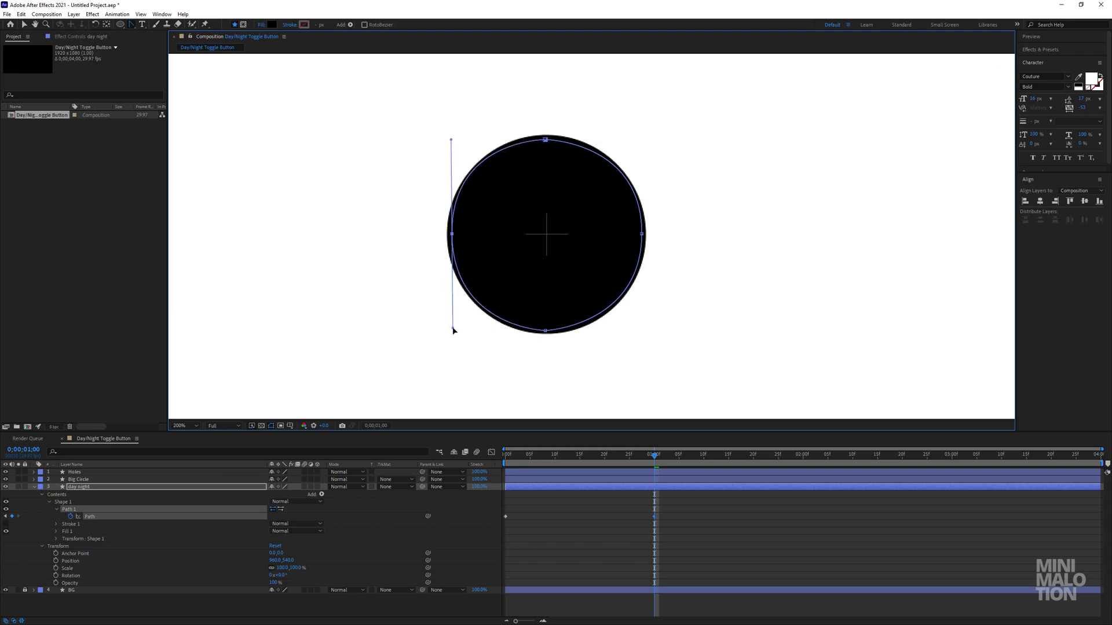
{"action": "left_click", "coordinate": [613, 528]}
{"action": "mouse_move", "coordinate": [597, 456]}
{"action": "left_mouse_down"}
{"action": "mouse_move", "coordinate": [466, 458]}
{"action": "mouse_move", "coordinate": [673, 466]}
{"action": "mouse_move", "coordinate": [534, 466]}
{"action": "mouse_move", "coordinate": [663, 474]}
{"action": "mouse_move", "coordinate": [523, 477]}
{"action": "mouse_move", "coordinate": [589, 476]}
{"action": "left_mouse_up"}
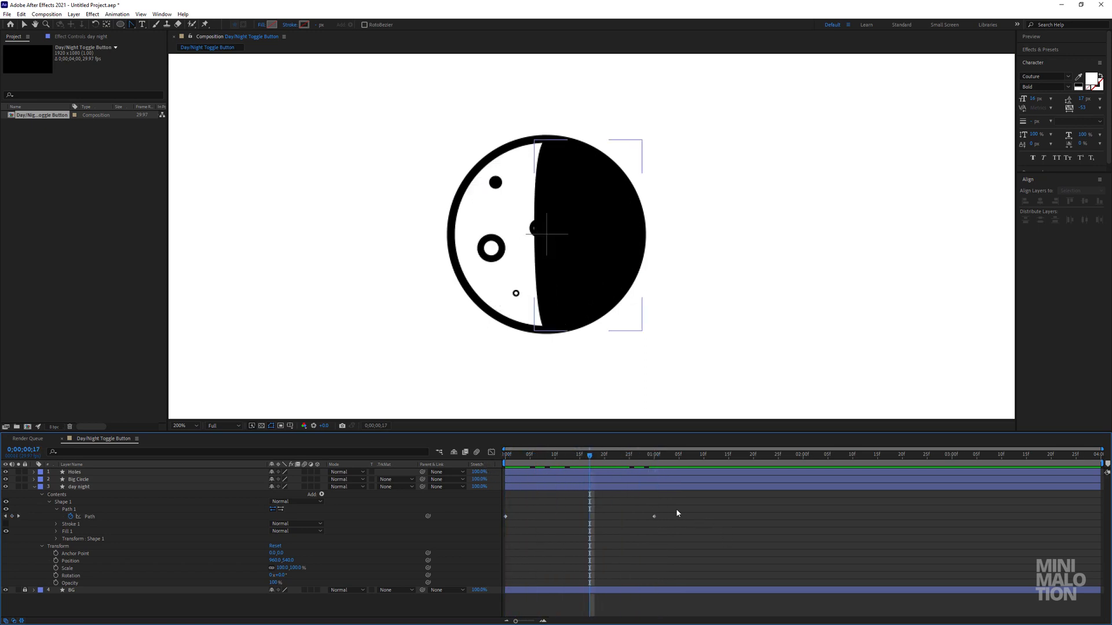
Apply Easy Ease to both path keyframes of the day night layer.
{"action": "left_click_drag", "start_coordinate": [677, 513], "coordinate": [524, 521]}
{"action": "right_click", "coordinate": [505, 513]}
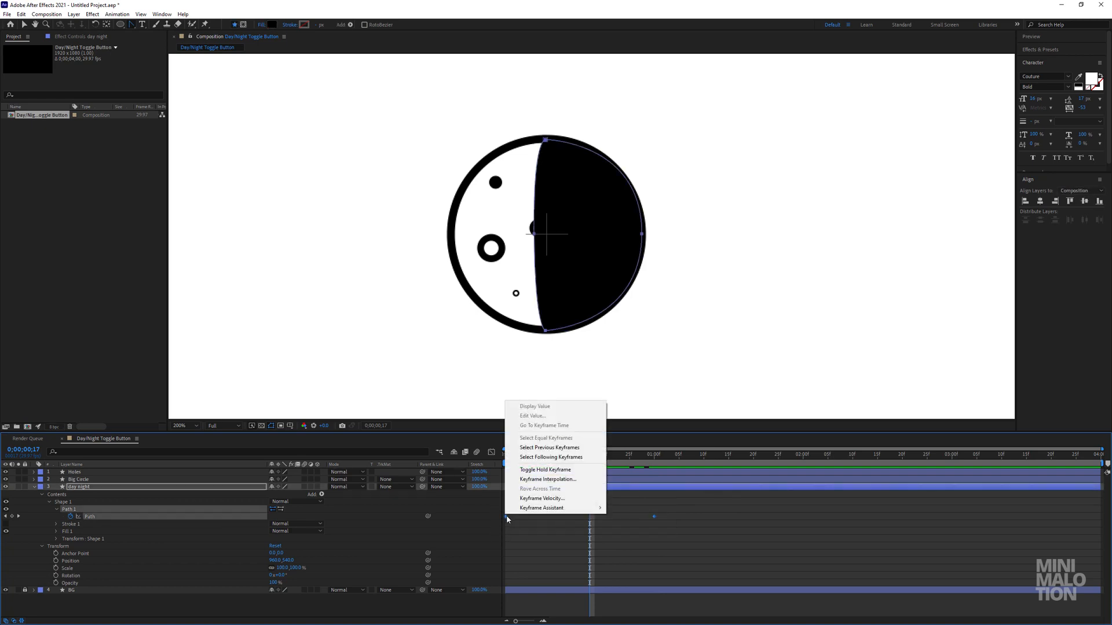
{"action": "mouse_move", "coordinate": [555, 504]}
{"action": "left_click", "coordinate": [657, 536]}
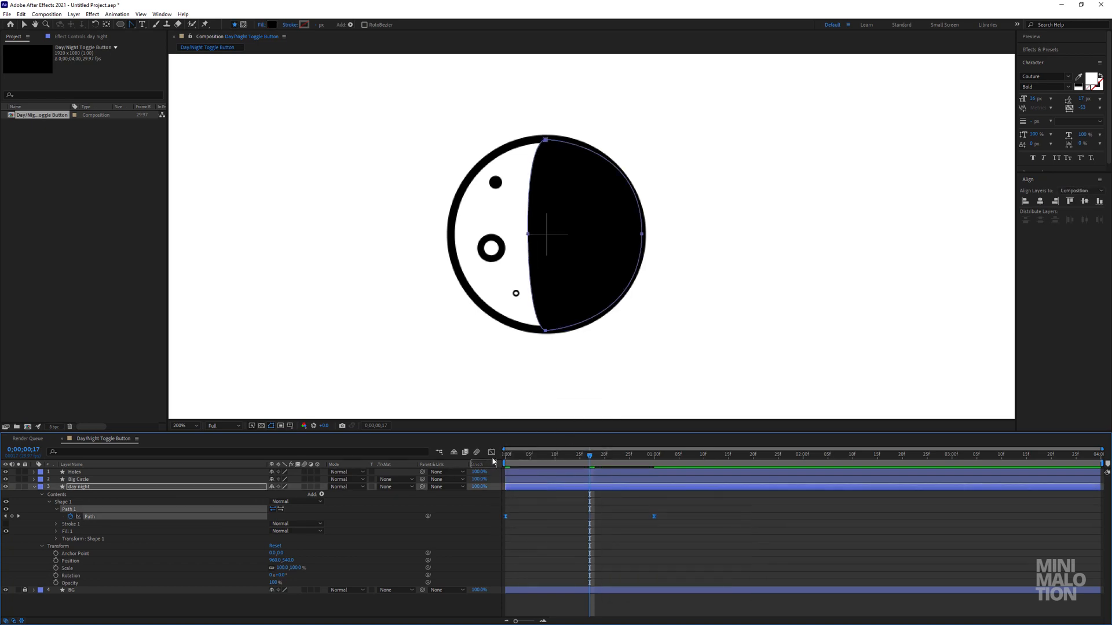
Lengthen the incoming ease of the final path keyframe in the speed graph and preview the transition.
{"action": "left_click", "coordinate": [491, 452]}
{"action": "left_click_drag", "start_coordinate": [706, 565], "coordinate": [502, 602]}
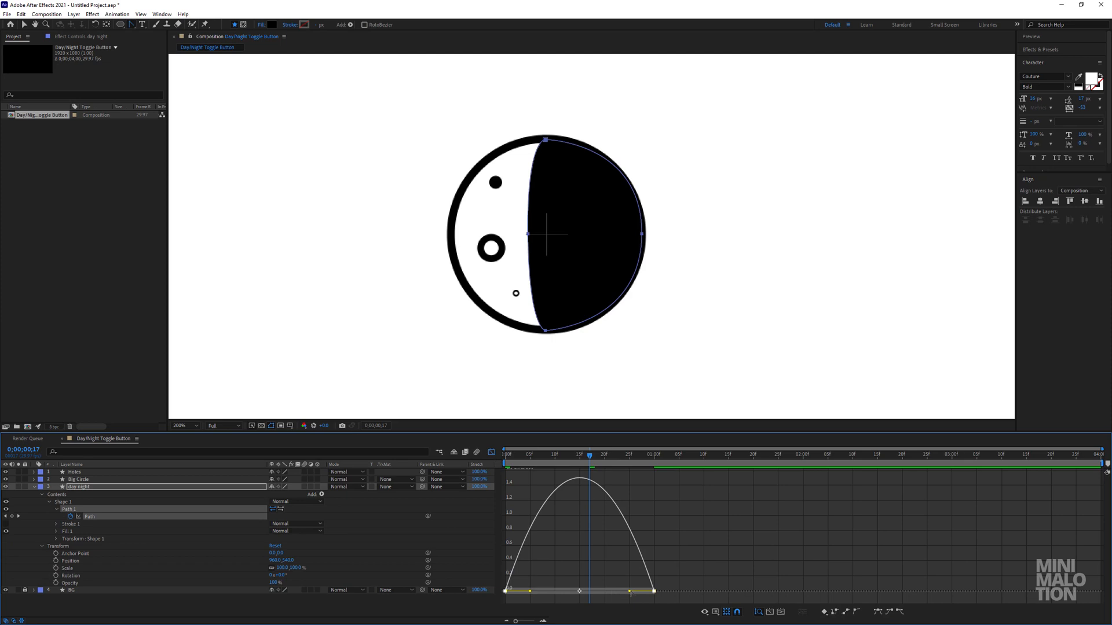
{"action": "left_click_drag", "start_coordinate": [629, 591], "coordinate": [568, 595]}
{"action": "left_click", "coordinate": [491, 452]}
{"action": "key", "text": "Home"}
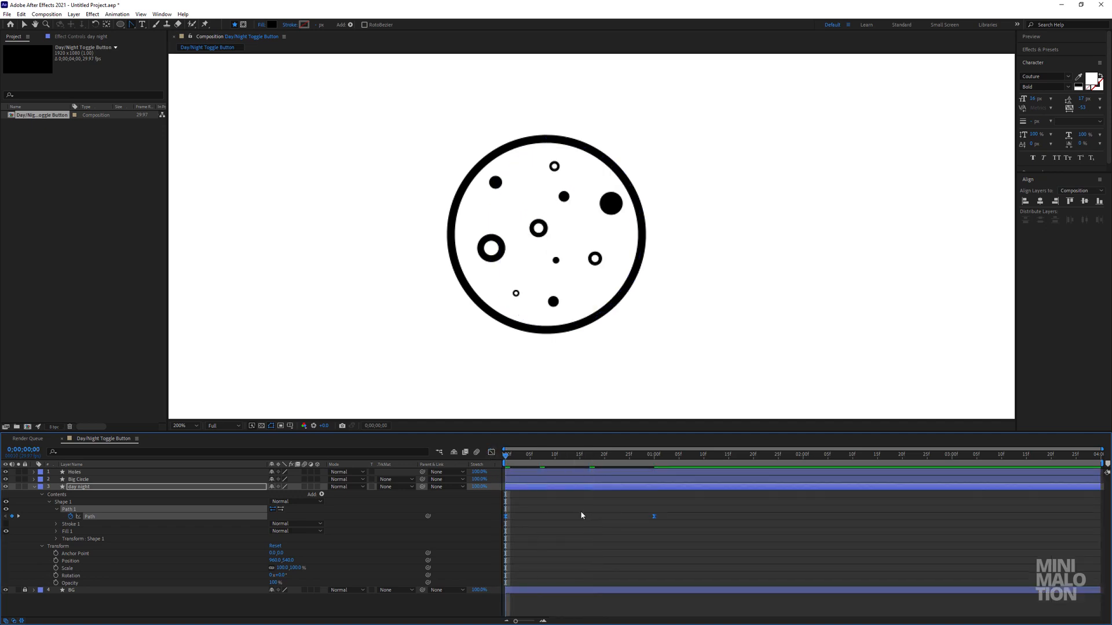
{"action": "key", "text": "space"}
{"action": "key", "text": "space"}
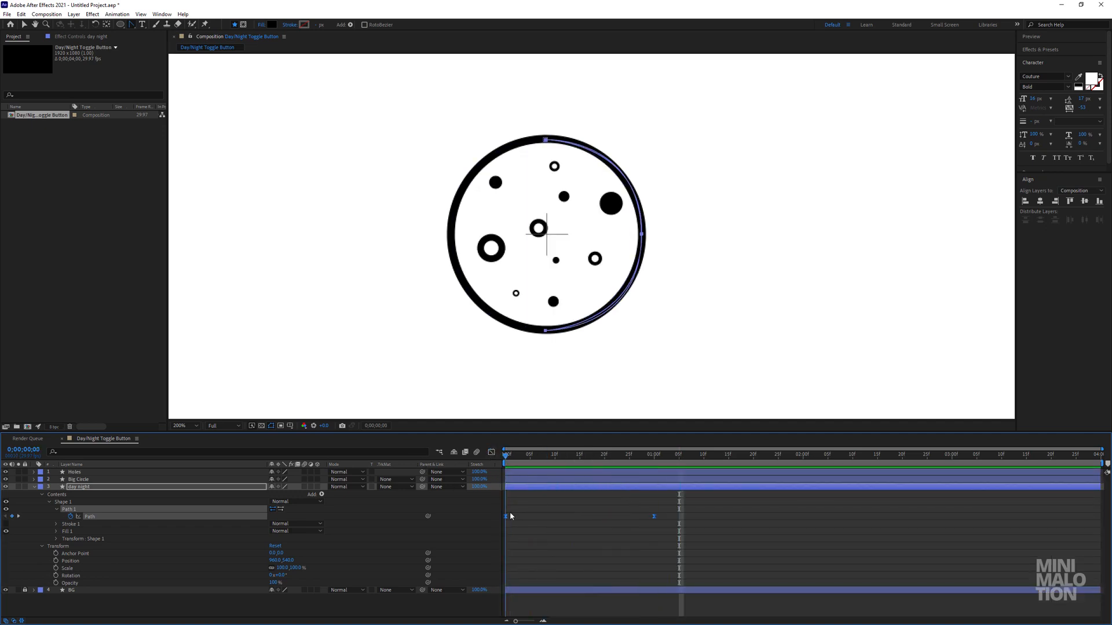
{"action": "key", "text": "space"}
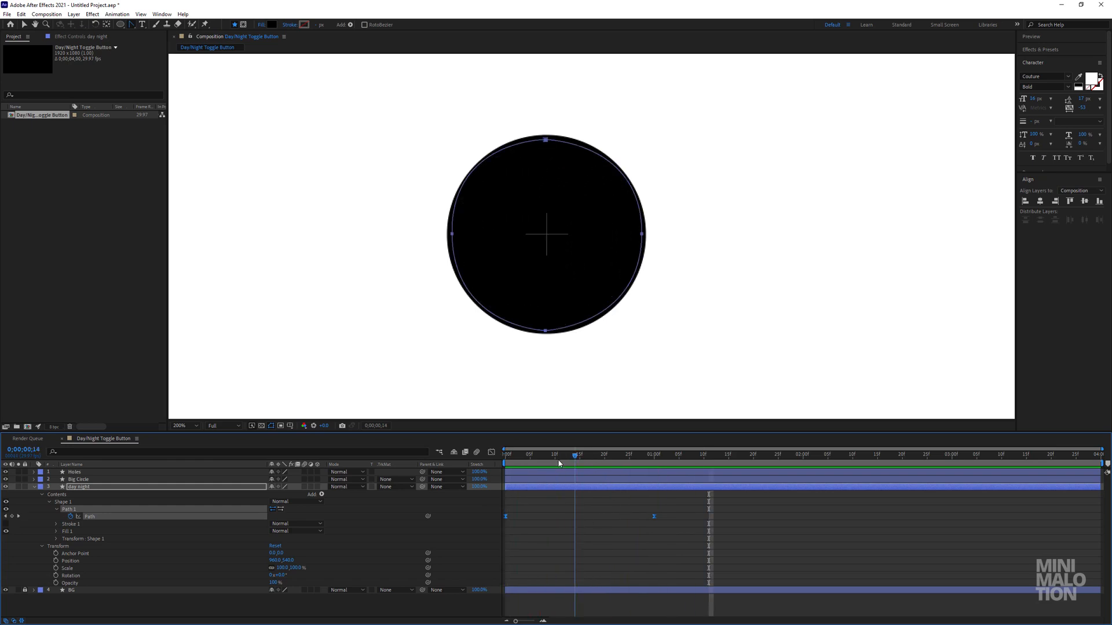
{"action": "left_click_drag", "start_coordinate": [558, 464], "coordinate": [605, 461]}
Collapse the day night layer's properties and duplicate the layer.
{"action": "left_click", "coordinate": [634, 534]}
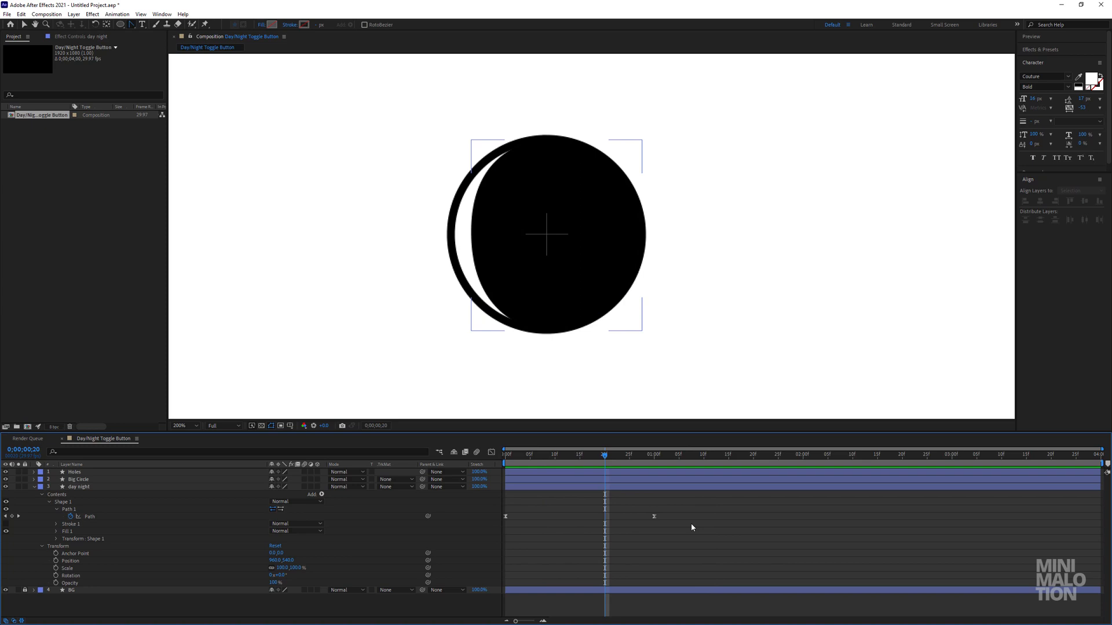
{"action": "left_click", "coordinate": [78, 487]}
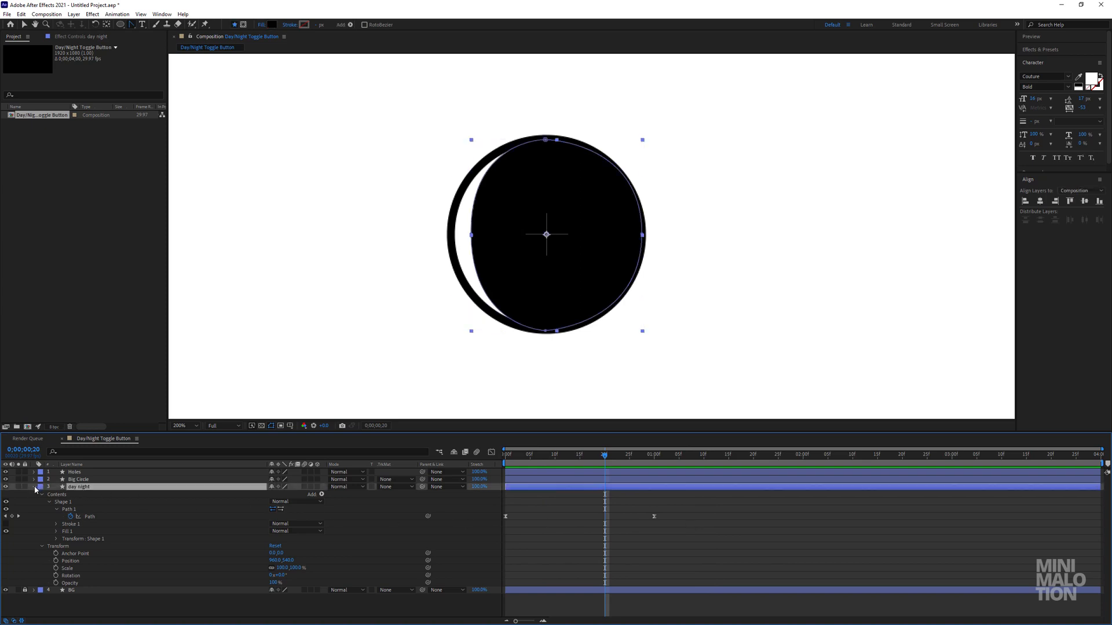
{"action": "left_click", "coordinate": [34, 486]}
{"action": "key", "text": "ctrl+d"}
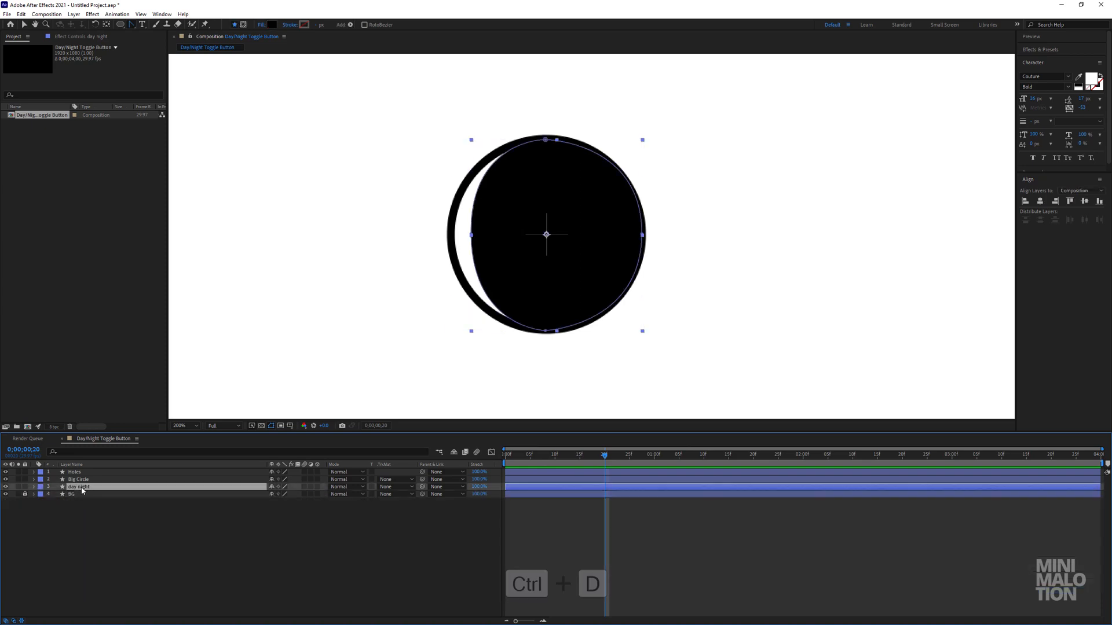
Place the duplicated day night layer between Holes and Big Circle and set its fill to white (FFFFFF).
{"action": "left_click_drag", "start_coordinate": [81, 488], "coordinate": [88, 480]}
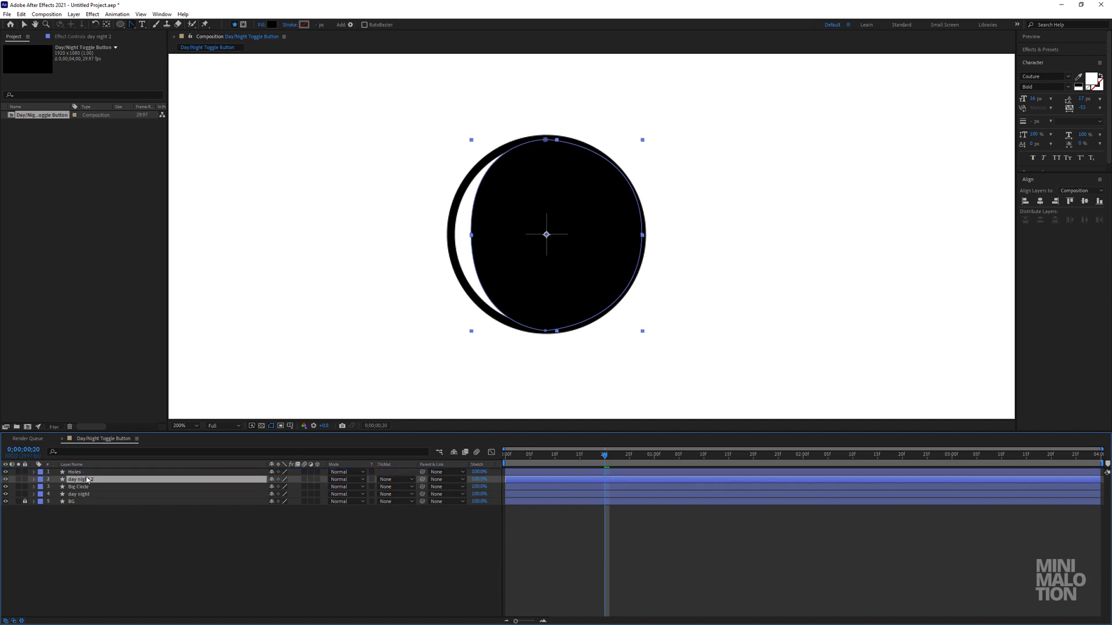
{"action": "left_click", "coordinate": [275, 25]}
{"action": "left_click", "coordinate": [908, 234]}
{"action": "left_click", "coordinate": [673, 163]}
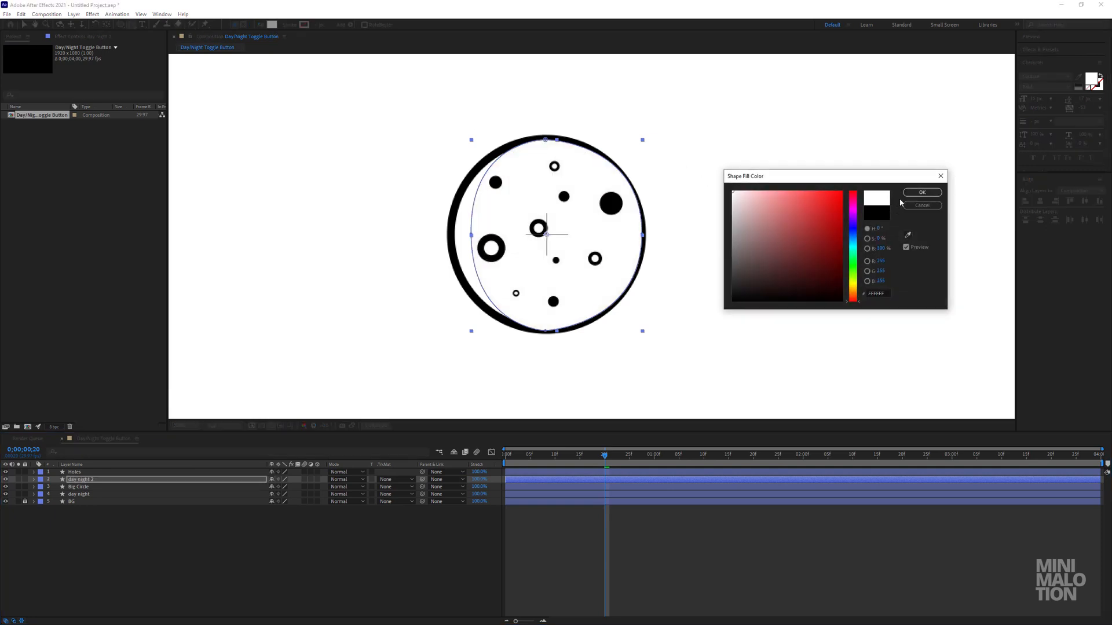
{"action": "left_click", "coordinate": [922, 193]}
Set the day night 2 layer's track matte to Alpha Matte "Holes" and preview the transition.
{"action": "left_click", "coordinate": [81, 487]}
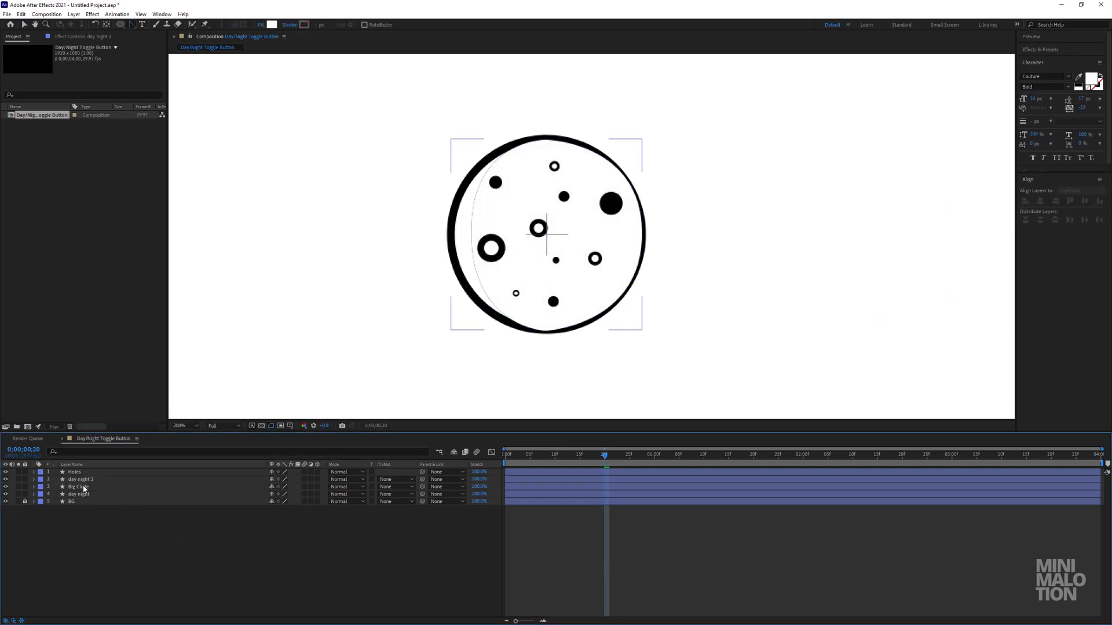
{"action": "left_click", "coordinate": [81, 473]}
{"action": "left_click", "coordinate": [78, 480]}
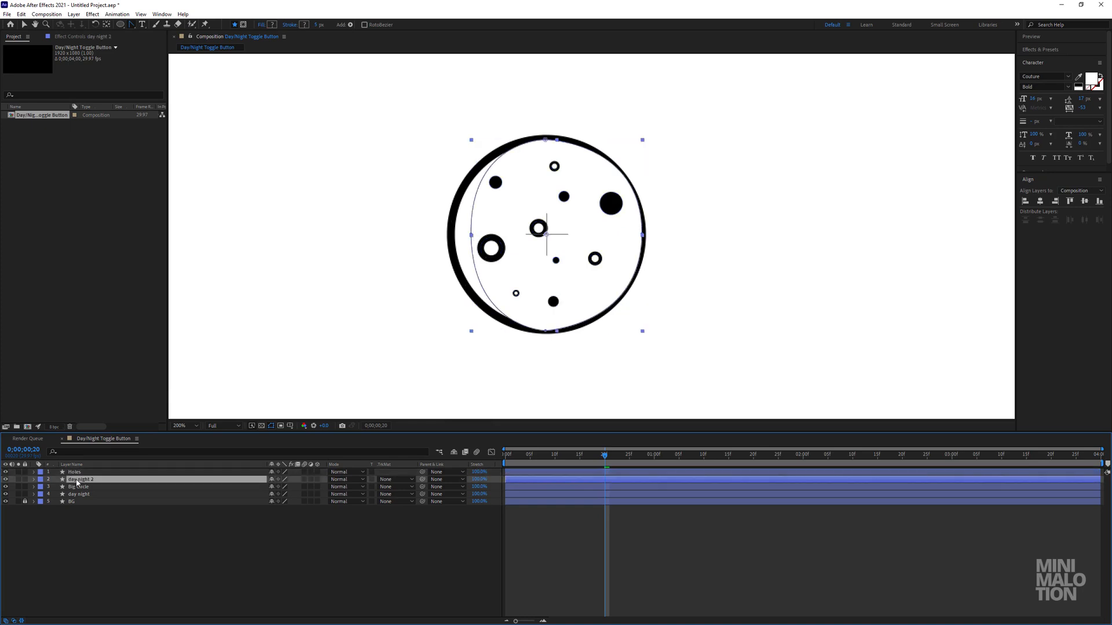
{"action": "left_click", "coordinate": [82, 474]}
{"action": "left_click", "coordinate": [82, 479]}
{"action": "left_click", "coordinate": [391, 479]}
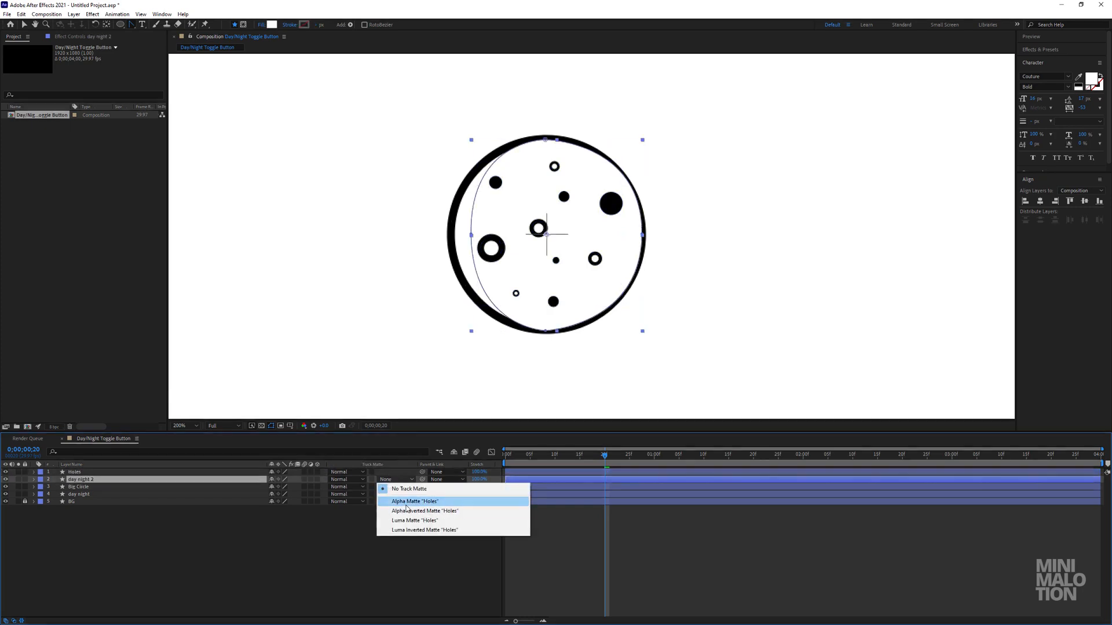
{"action": "left_click", "coordinate": [429, 502]}
{"action": "left_click", "coordinate": [414, 571]}
{"action": "mouse_move", "coordinate": [562, 462]}
{"action": "left_mouse_down"}
{"action": "mouse_move", "coordinate": [524, 463]}
{"action": "mouse_move", "coordinate": [603, 467]}
{"action": "mouse_move", "coordinate": [565, 464]}
{"action": "left_mouse_up"}
{"action": "key", "text": "space"}
{"action": "key", "text": "space"}
Duplicate the Holes and day night 2 layers together.
{"action": "left_click", "coordinate": [131, 494]}
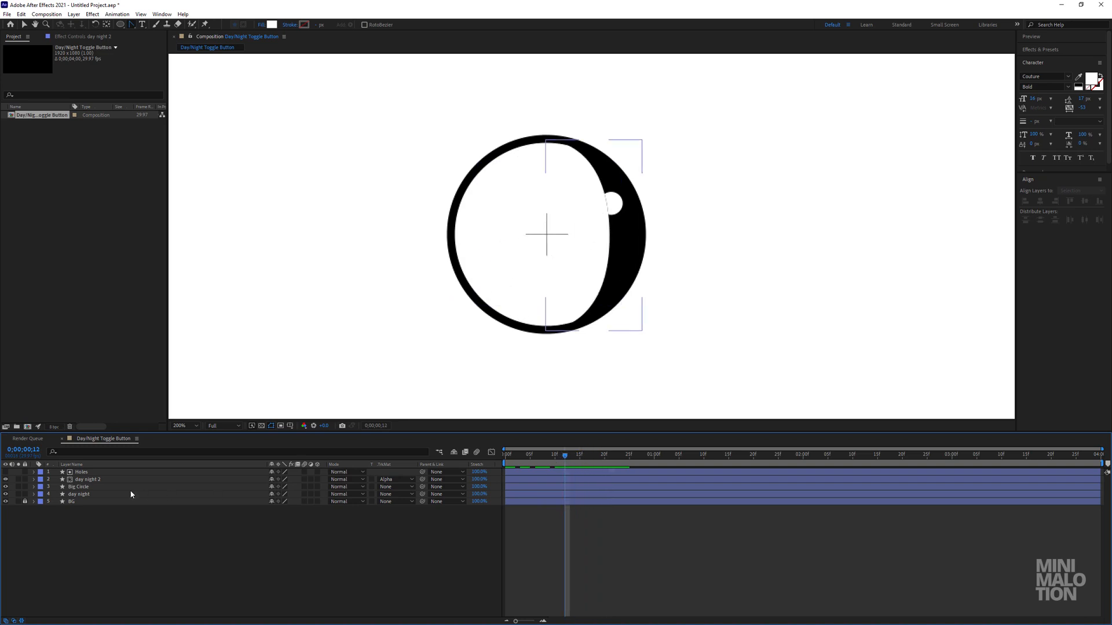
{"action": "left_click", "coordinate": [82, 486]}
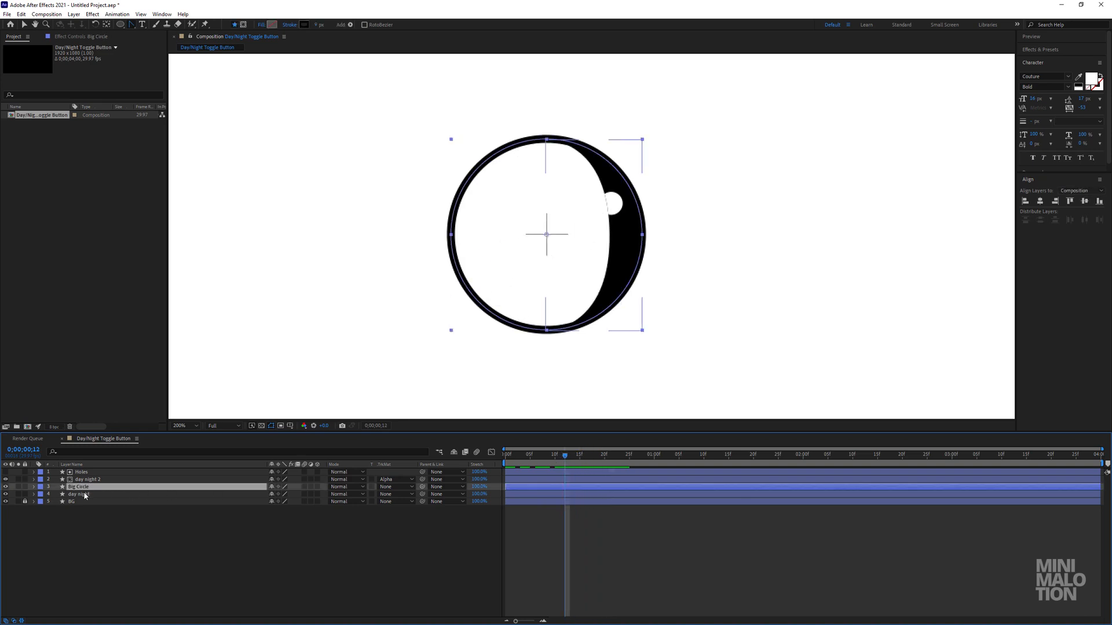
{"action": "left_click", "coordinate": [85, 495]}
{"action": "left_click", "coordinate": [90, 487]}
{"action": "left_click", "coordinate": [94, 480]}
{"action": "left_click", "coordinate": [95, 473], "text": "shift"}
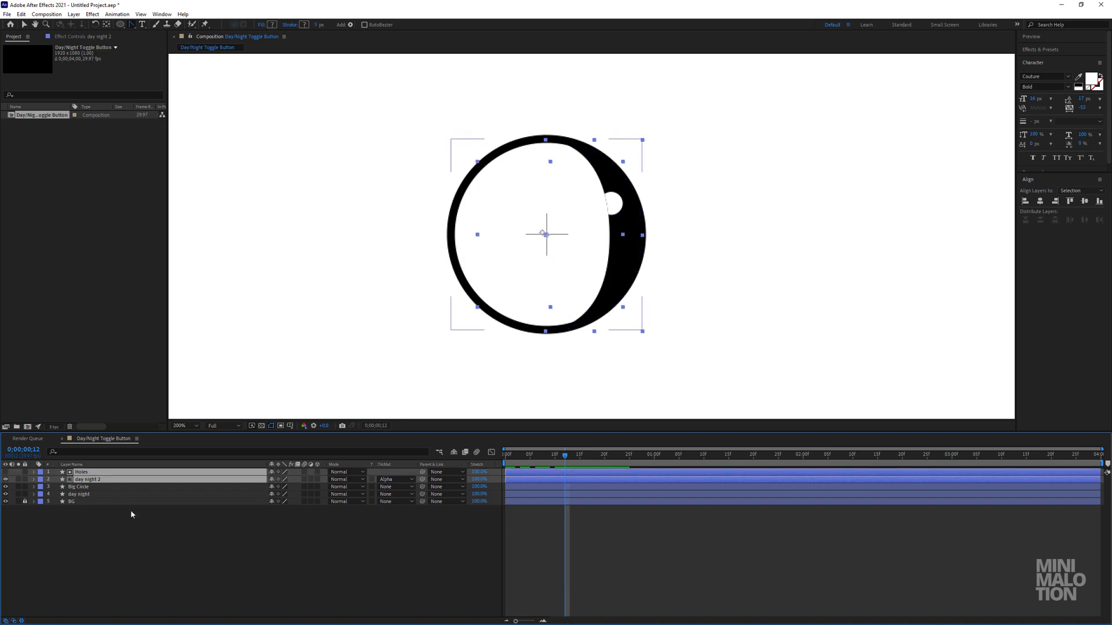
{"action": "key", "text": "ctrl+d"}
{"action": "left_click", "coordinate": [102, 480]}
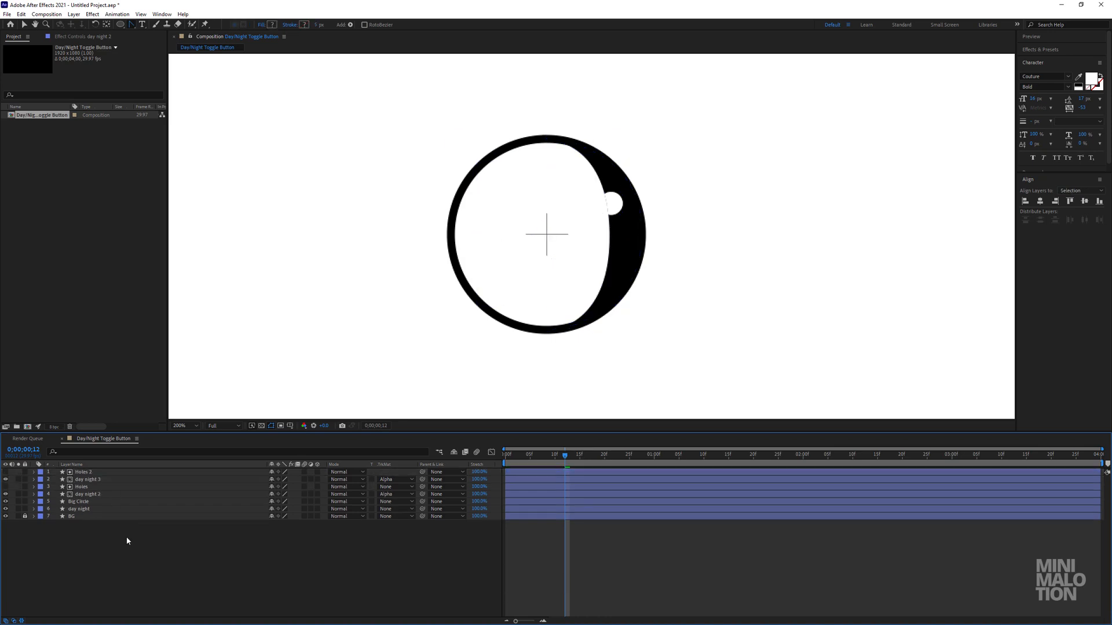
Remove the track matte from the day night 3 layer and move it above Holes 2.
{"action": "left_click", "coordinate": [400, 482]}
{"action": "left_click", "coordinate": [405, 489]}
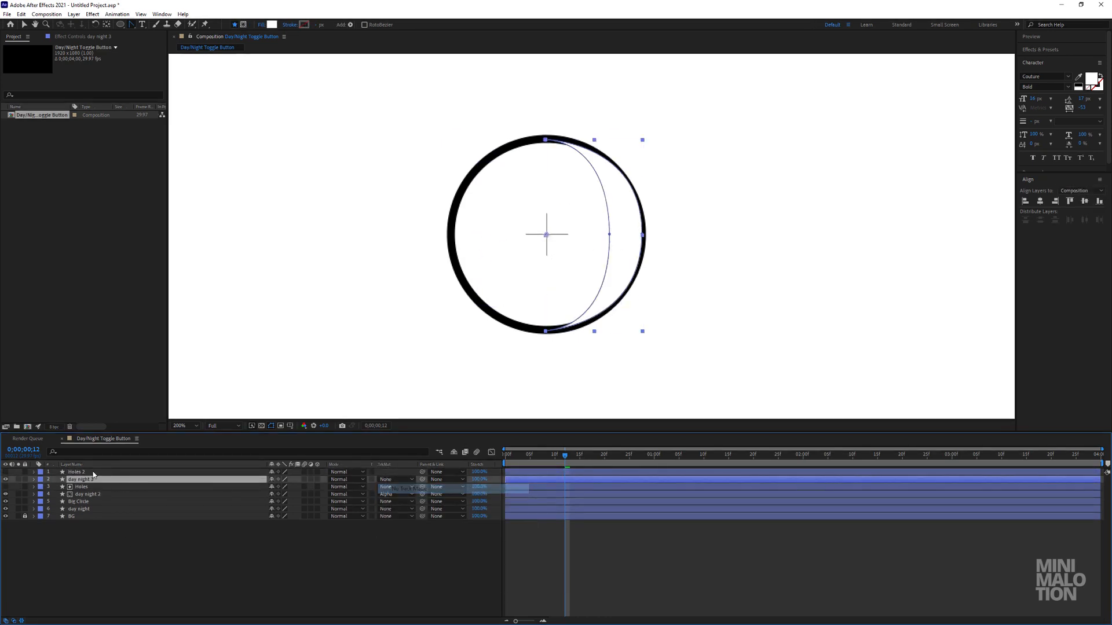
{"action": "left_click_drag", "start_coordinate": [74, 480], "coordinate": [72, 470]}
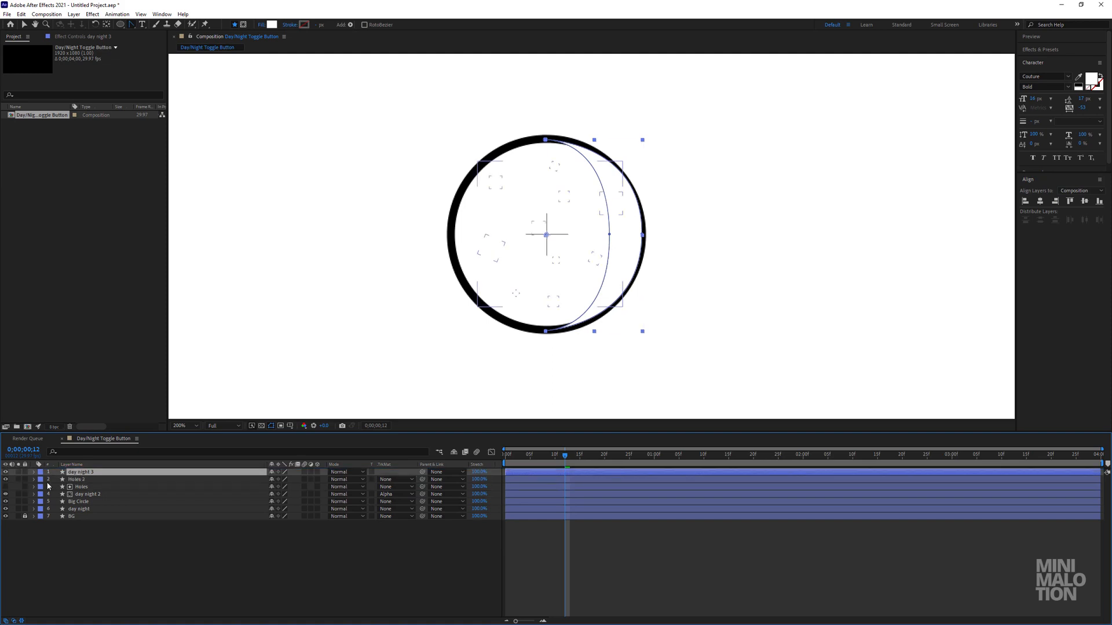
Make Holes 2 visible, set its track matte to Alpha Inverted Matte "day night 3" and check the transition up to about 1 second.
{"action": "left_click", "coordinate": [5, 479]}
{"action": "left_click", "coordinate": [94, 480]}
{"action": "left_click", "coordinate": [395, 479]}
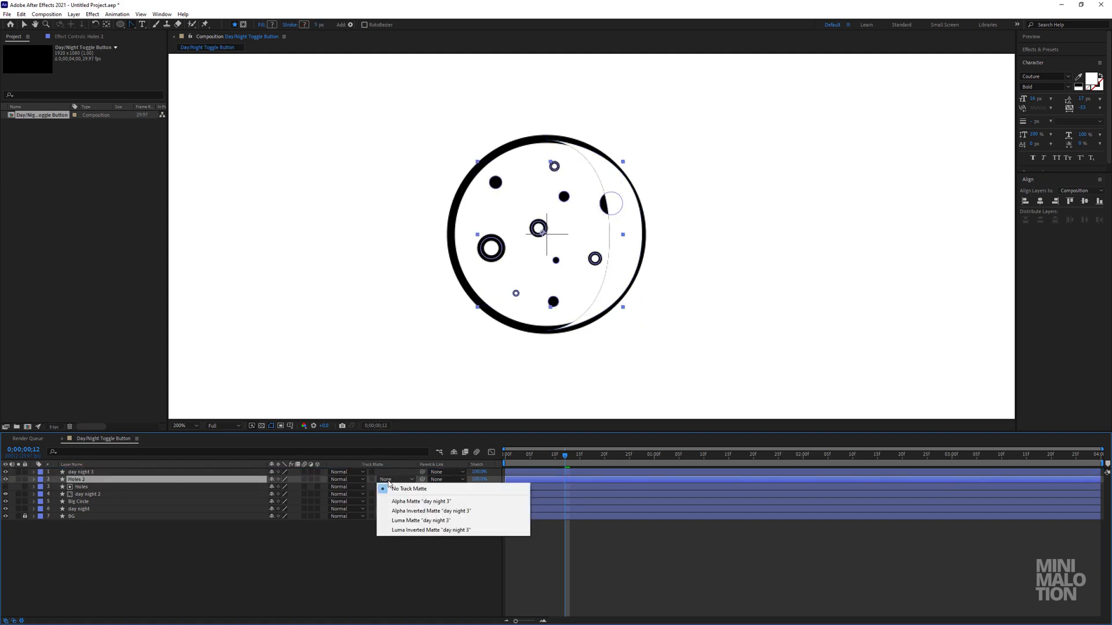
{"action": "left_click", "coordinate": [405, 511]}
{"action": "key", "text": "space"}
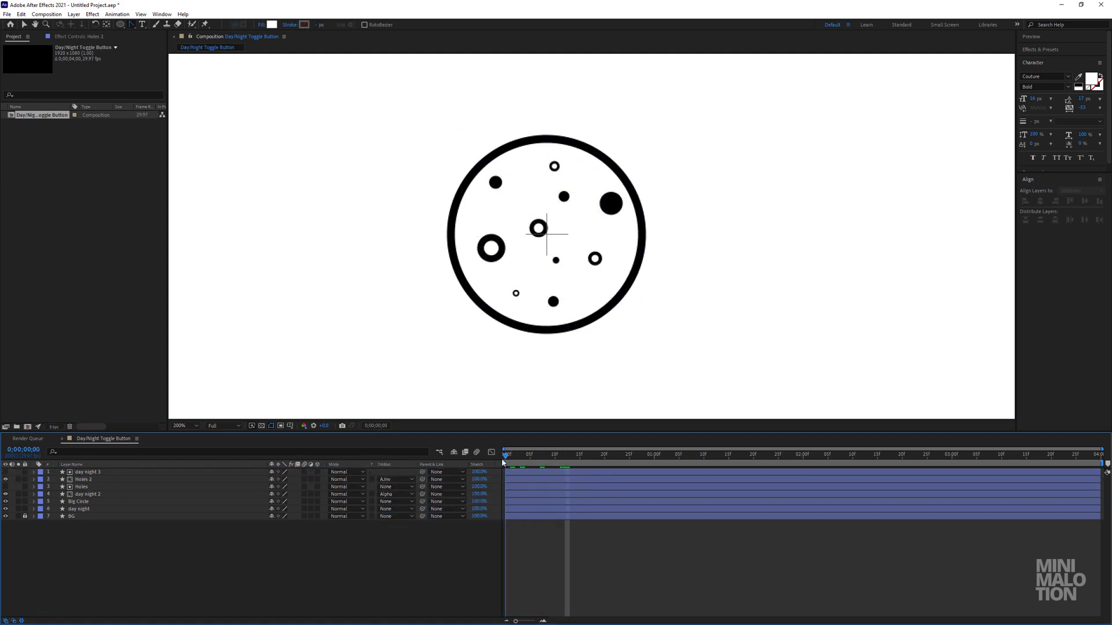
{"action": "left_click_drag", "start_coordinate": [613, 462], "coordinate": [659, 477]}
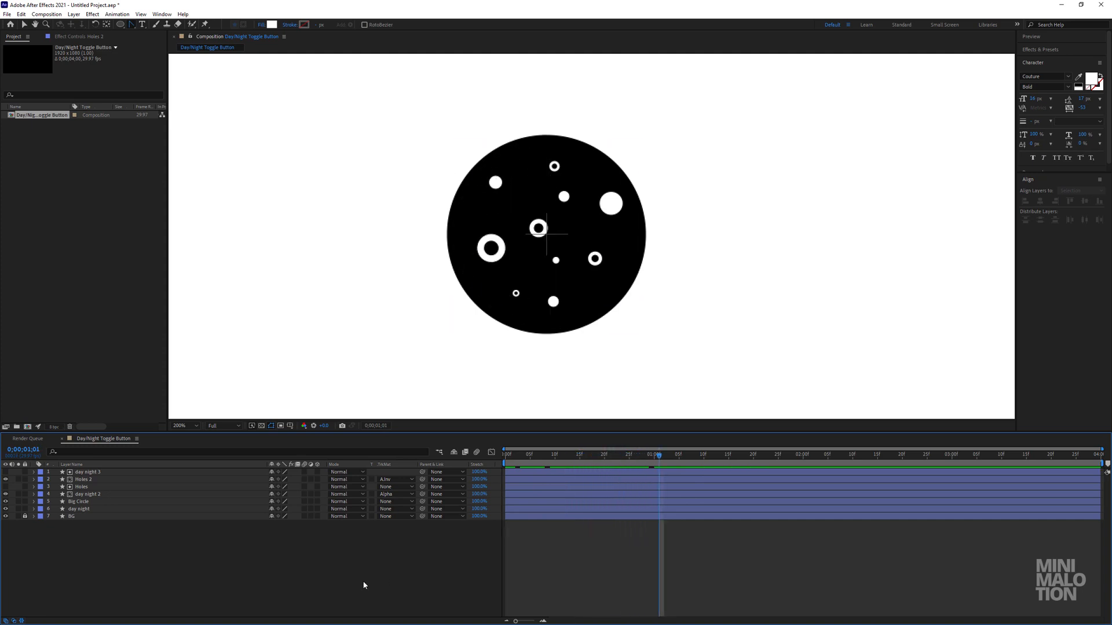
Parent the day night 3, Holes 2, Holes and day night 2 layers to Big Circle.
{"action": "key", "text": "comma"}
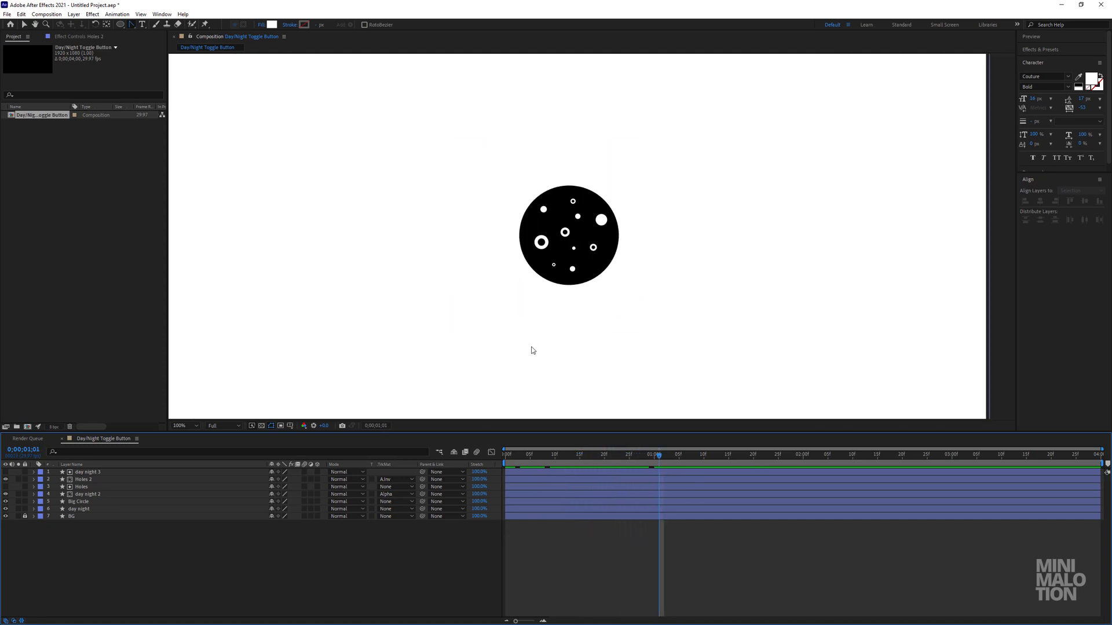
{"action": "key", "text": "comma"}
{"action": "key", "text": "period"}
{"action": "left_click", "coordinate": [89, 487], "text": "ctrl"}
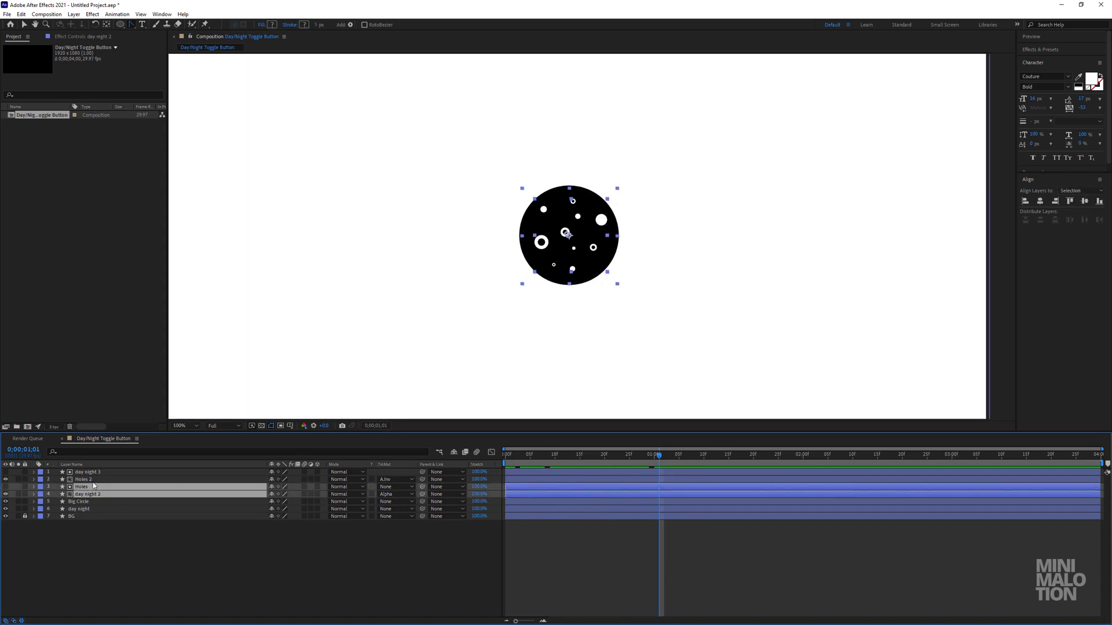
{"action": "left_click", "coordinate": [92, 480], "text": "ctrl"}
{"action": "left_click", "coordinate": [96, 473], "text": "ctrl"}
{"action": "left_click_drag", "start_coordinate": [422, 472], "coordinate": [81, 501]}
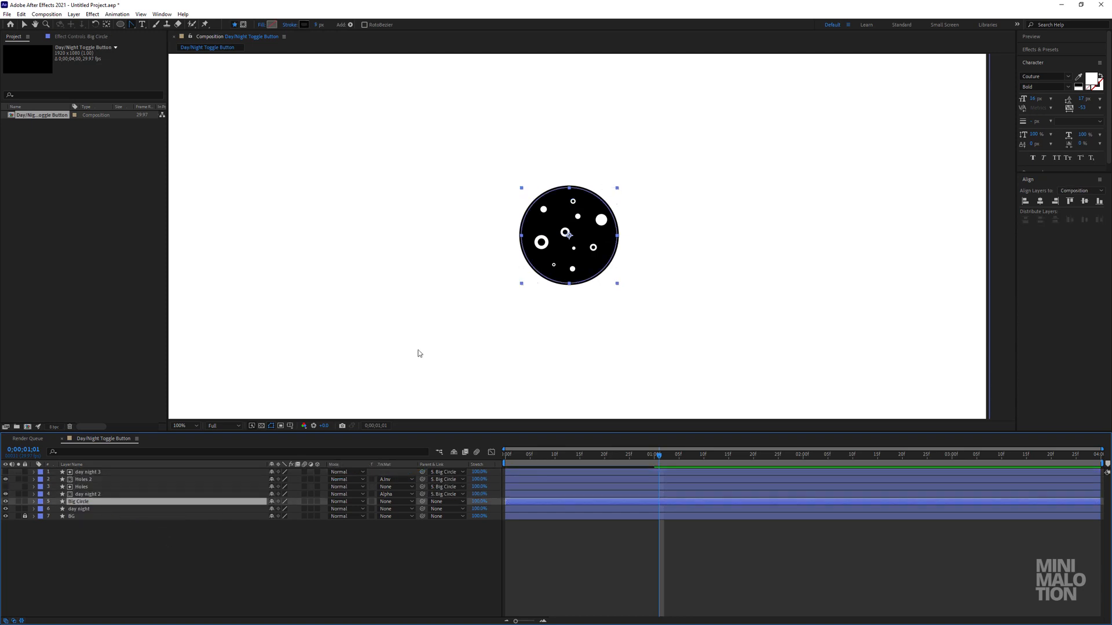
Test the parenting by moving Big Circle away from the center, undoing each move.
{"action": "left_click_drag", "start_coordinate": [567, 253], "coordinate": [389, 236]}
{"action": "key", "text": "ctrl+z"}
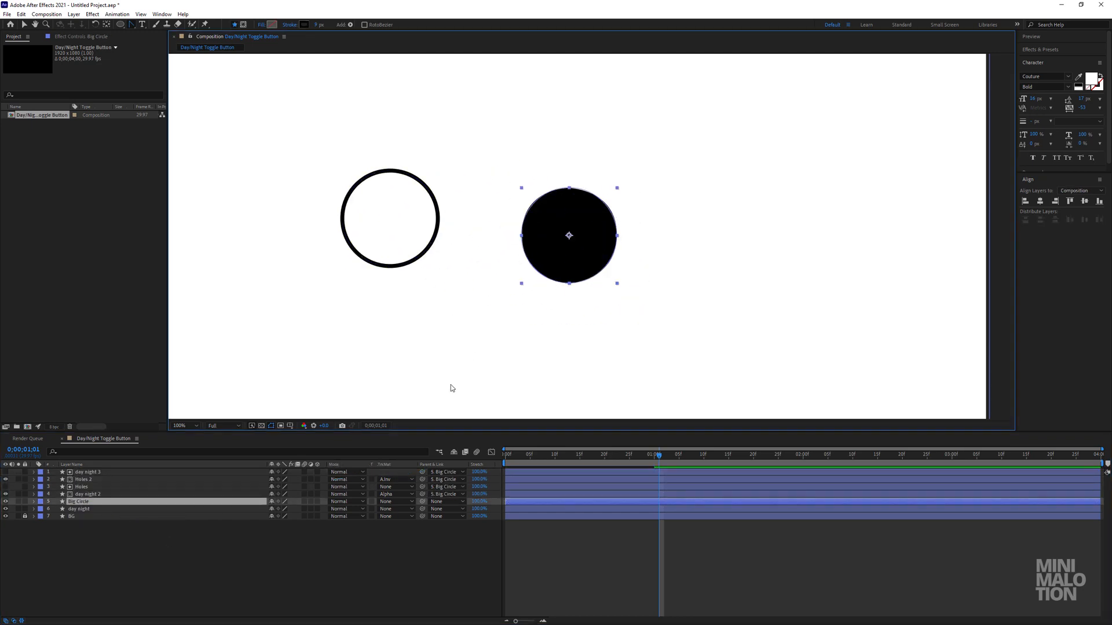
{"action": "left_click", "coordinate": [96, 489]}
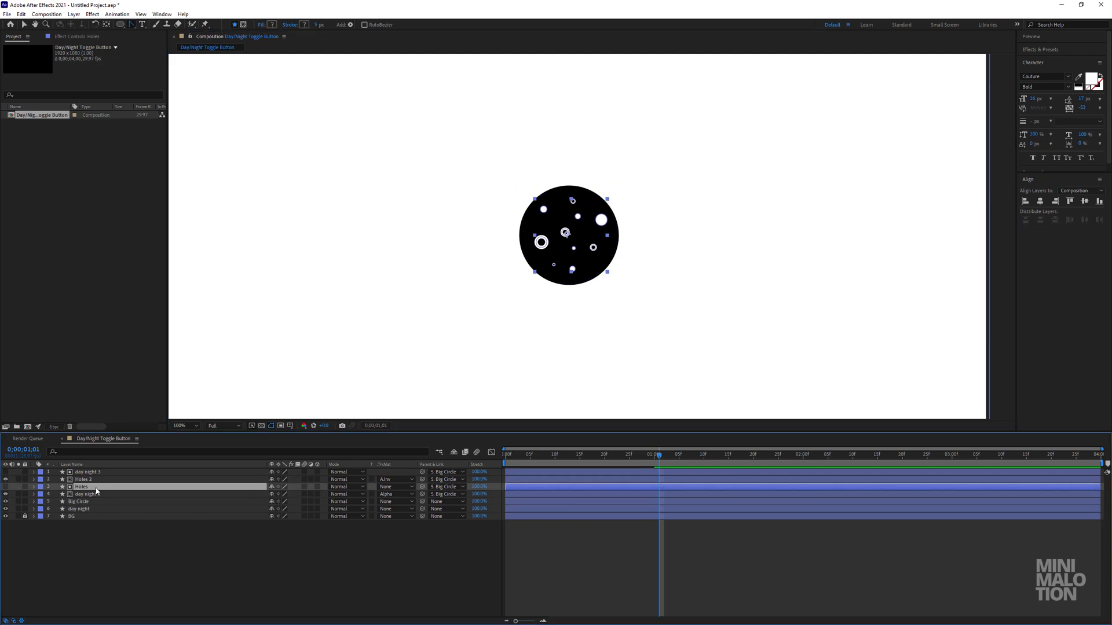
{"action": "left_click", "coordinate": [91, 494]}
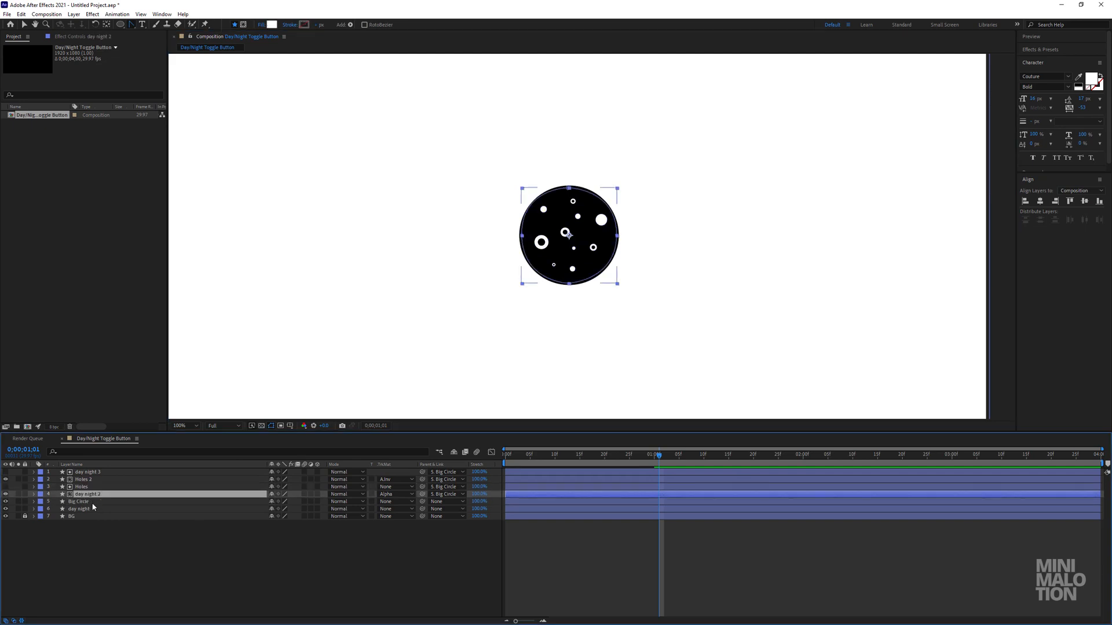
{"action": "left_click", "coordinate": [91, 501]}
{"action": "left_click_drag", "start_coordinate": [590, 249], "coordinate": [622, 266]}
{"action": "key", "text": "ctrl+z"}
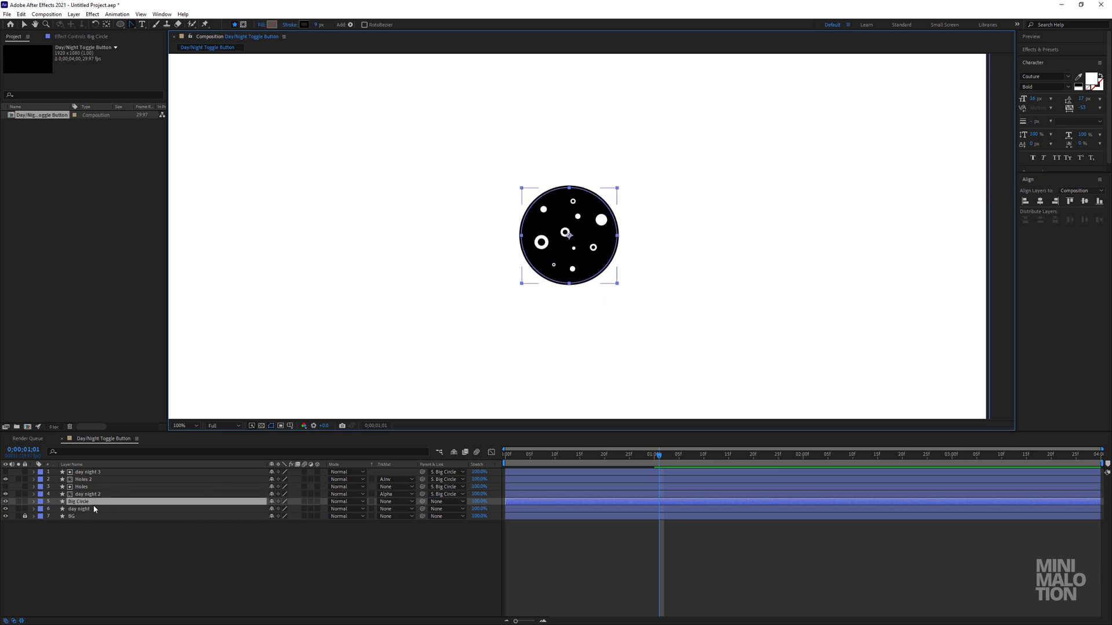
Identify the original day night layer by toggling its visibility and parent it to Big Circle.
{"action": "left_click", "coordinate": [88, 509]}
{"action": "left_click", "coordinate": [86, 503]}
{"action": "left_click", "coordinate": [85, 510]}
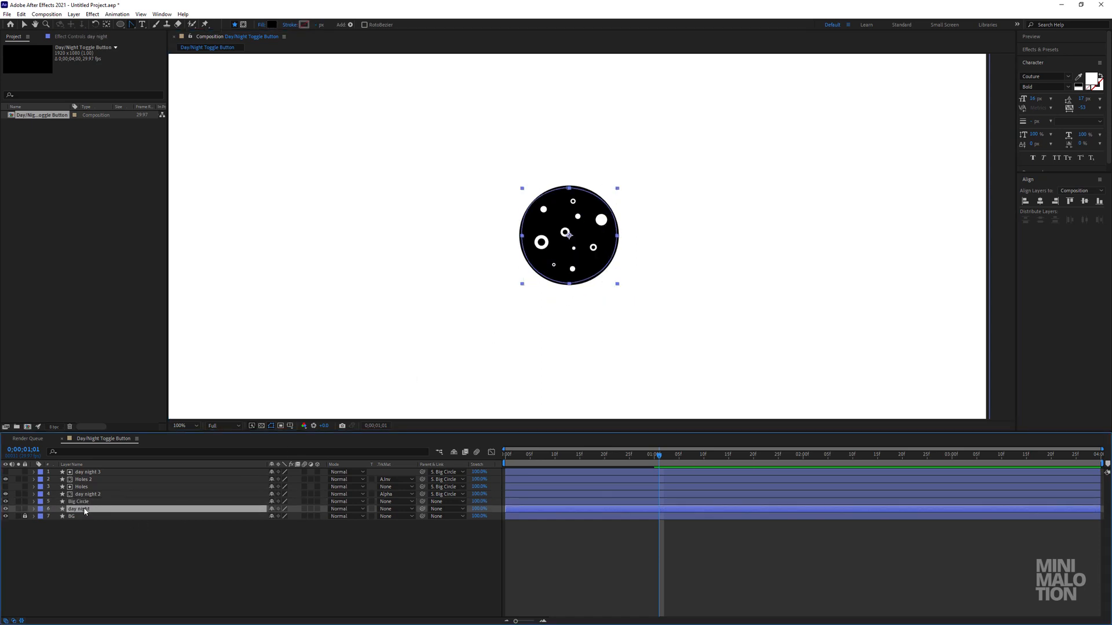
{"action": "left_click", "coordinate": [6, 509]}
{"action": "left_click", "coordinate": [7, 509]}
{"action": "left_click_drag", "start_coordinate": [422, 509], "coordinate": [83, 508]}
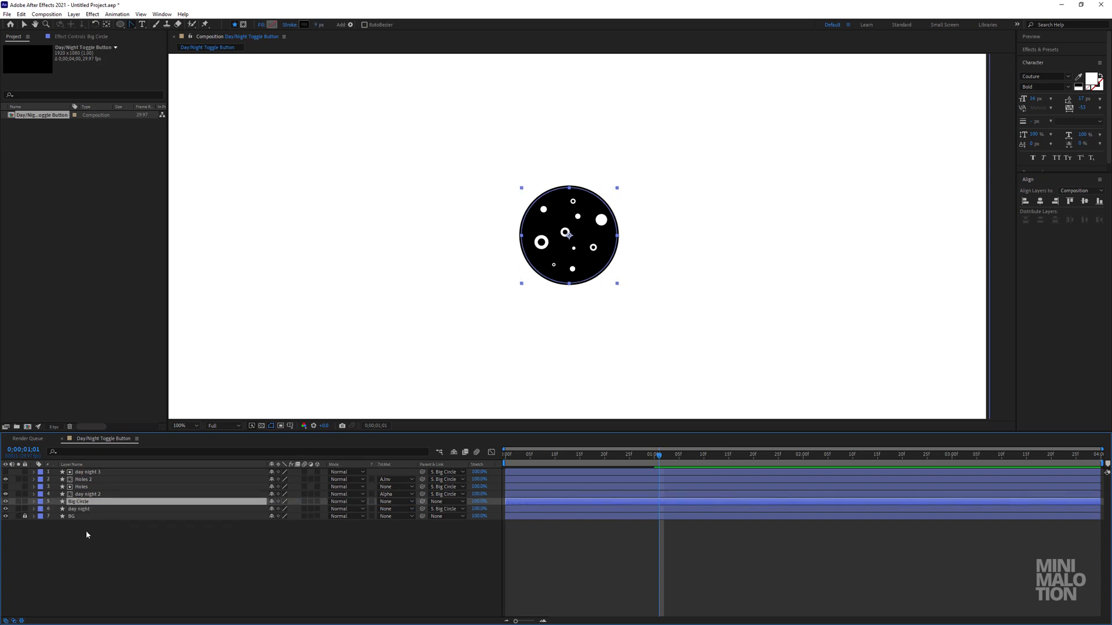
Test-move Big Circle with all its parented layers and undo the move.
{"action": "left_click", "coordinate": [86, 531]}
{"action": "left_click", "coordinate": [78, 501]}
{"action": "left_click_drag", "start_coordinate": [579, 243], "coordinate": [342, 268]}
{"action": "key", "text": "ctrl+z"}
With no layer selected, draw a wide white rounded rectangle enclosing the moon and center it horizontally and vertically in the composition.
{"action": "left_click", "coordinate": [607, 591]}
{"action": "mouse_move", "coordinate": [656, 456]}
{"action": "left_mouse_down"}
{"action": "mouse_move", "coordinate": [493, 465]}
{"action": "mouse_move", "coordinate": [649, 462]}
{"action": "left_mouse_up"}
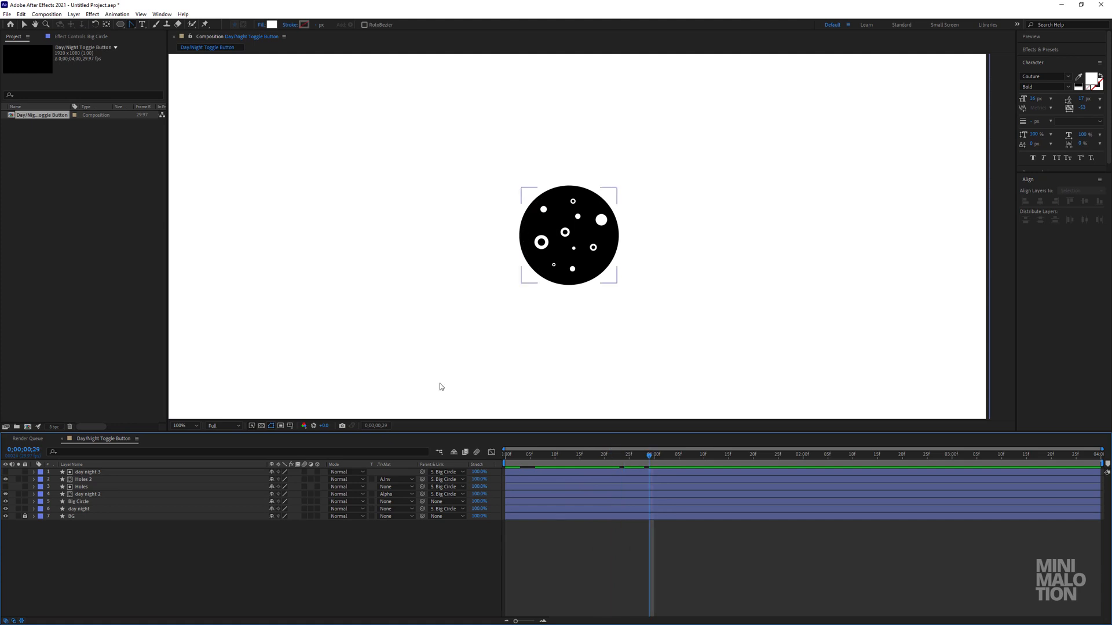
{"action": "left_click_drag", "start_coordinate": [121, 25], "coordinate": [155, 34]}
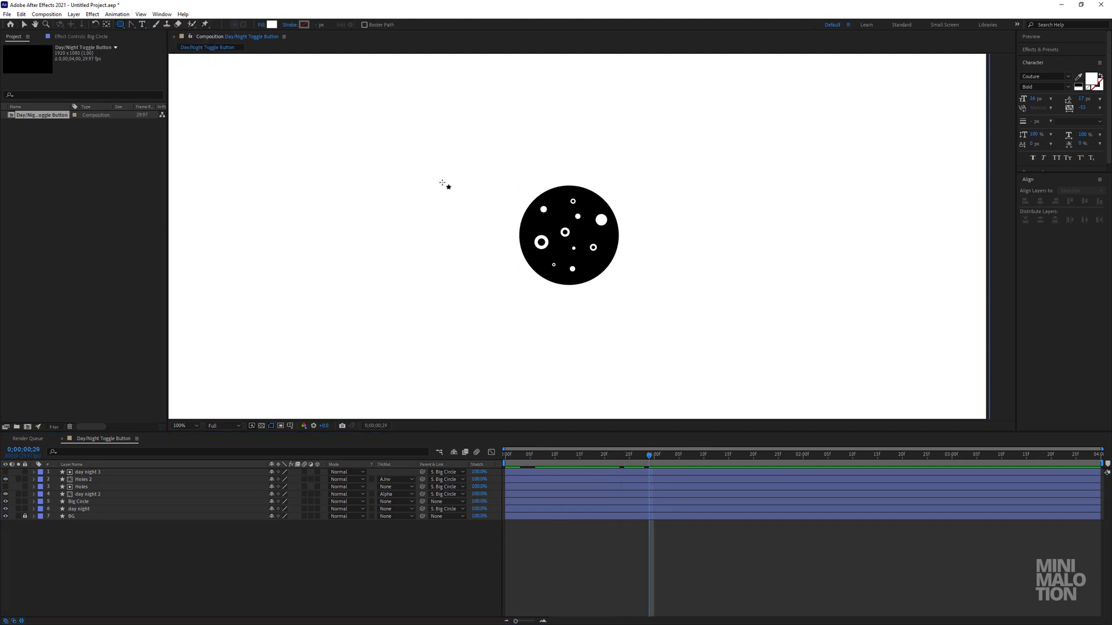
{"action": "left_click_drag", "start_coordinate": [432, 167], "coordinate": [716, 295]}
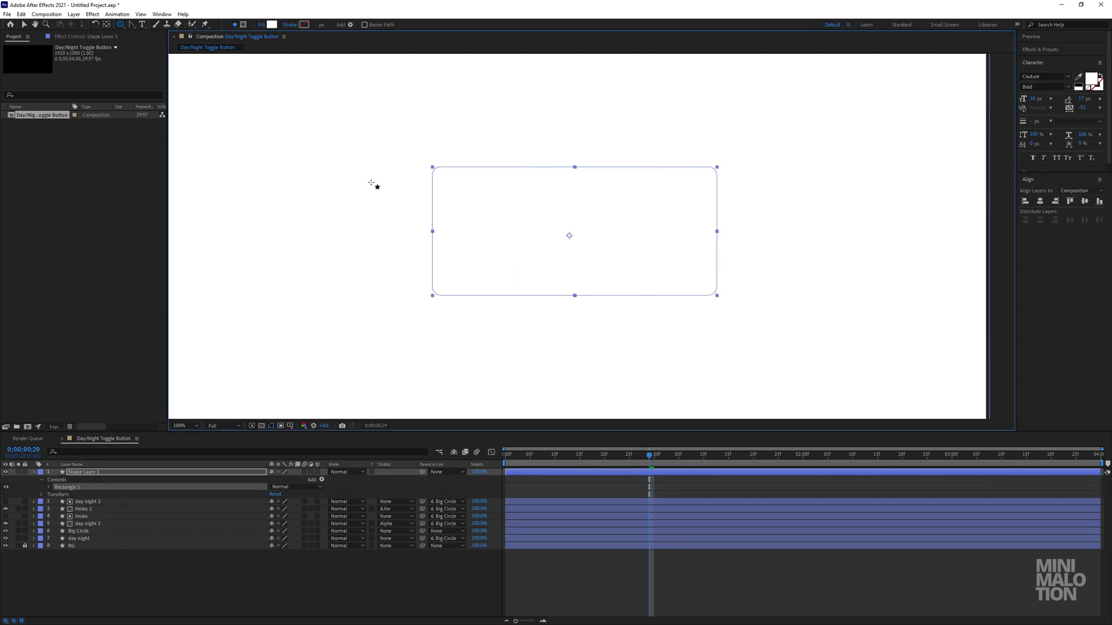
{"action": "key", "text": "v"}
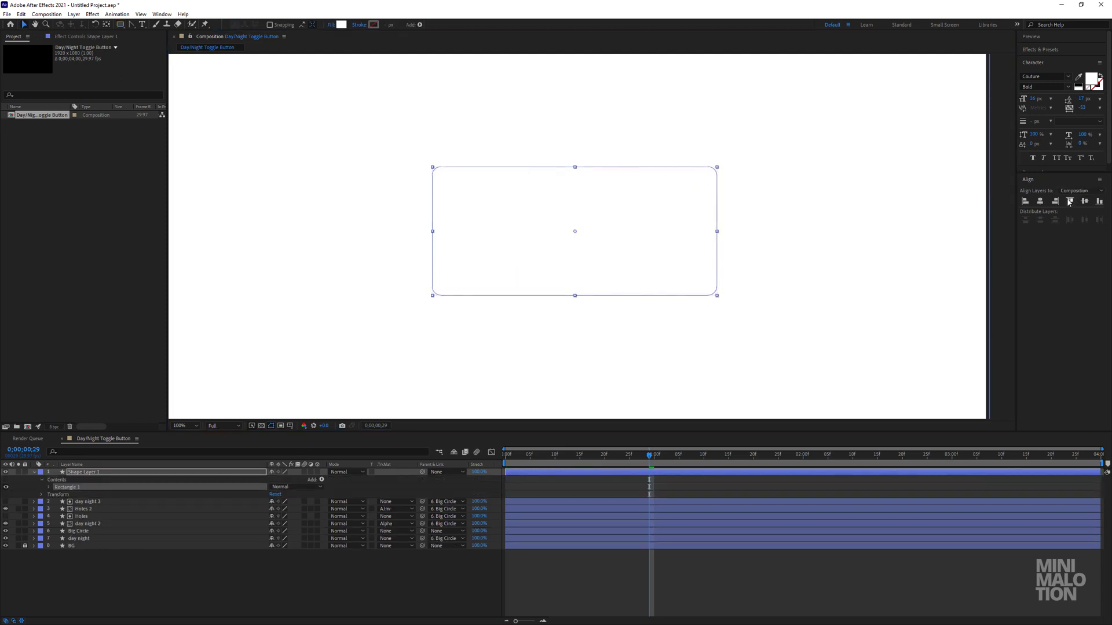
{"action": "left_click", "coordinate": [1040, 201]}
{"action": "left_click", "coordinate": [1085, 202]}
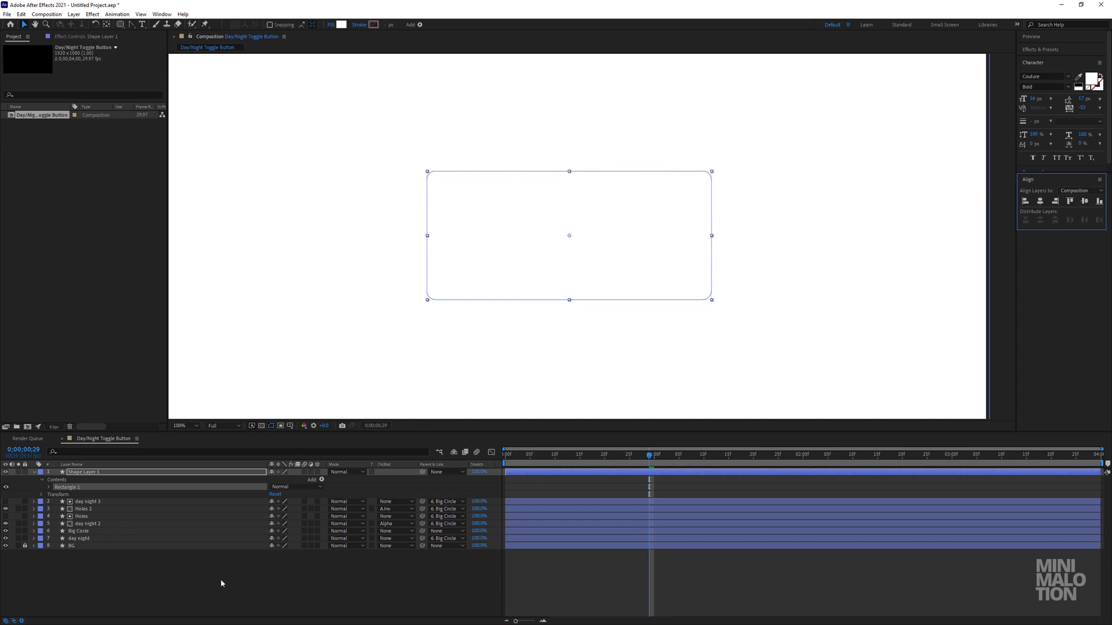
Move the rounded rectangle's layer between day night and BG and rename it button bg.
{"action": "left_click", "coordinate": [65, 488]}
{"action": "left_click_drag", "start_coordinate": [77, 476], "coordinate": [86, 541]}
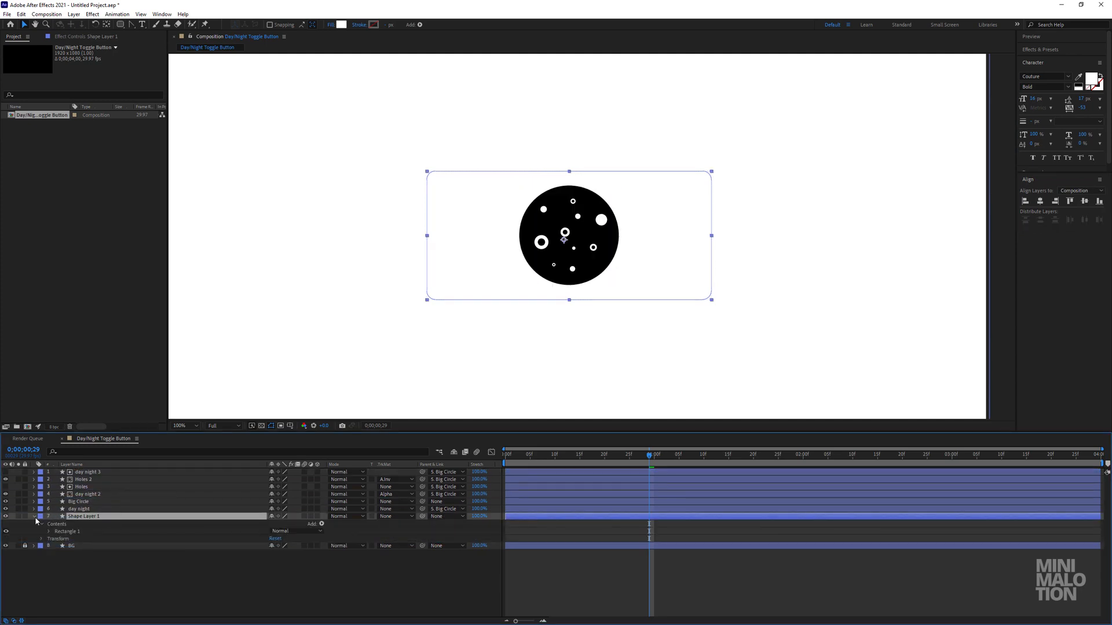
{"action": "key", "text": "Return"}
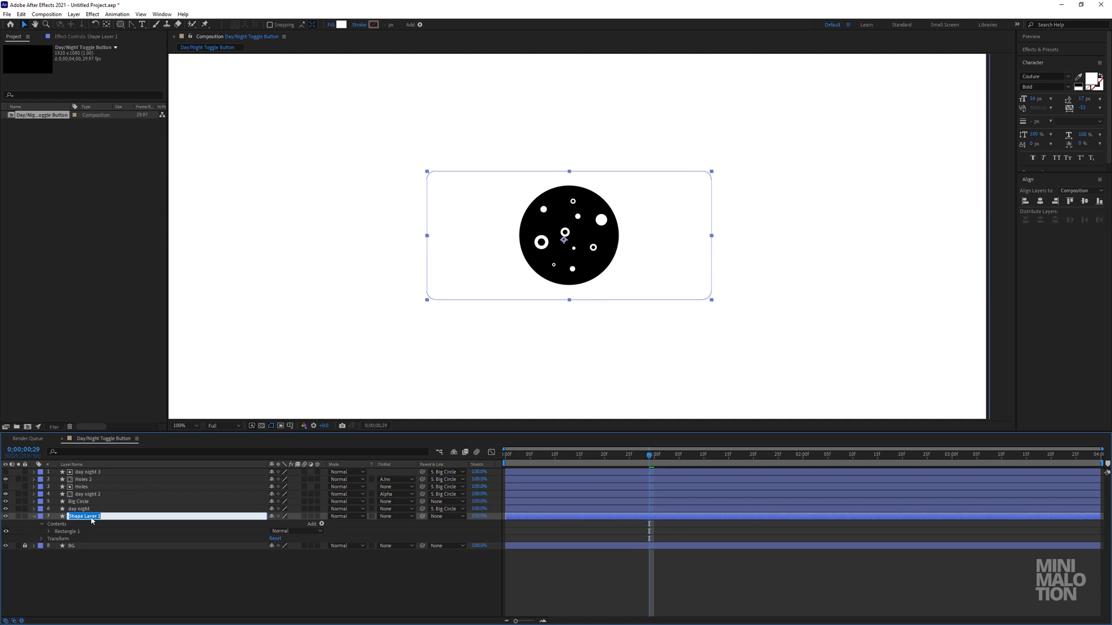
{"action": "type", "text": "toggle"}
{"action": "key", "text": "Return"}
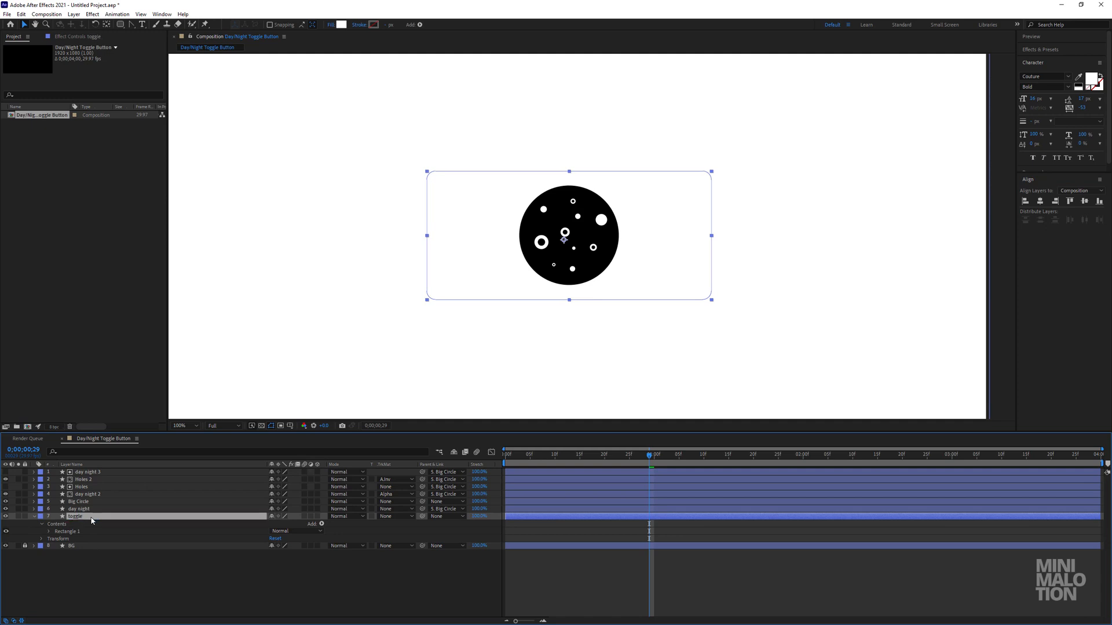
{"action": "key", "text": "Return"}
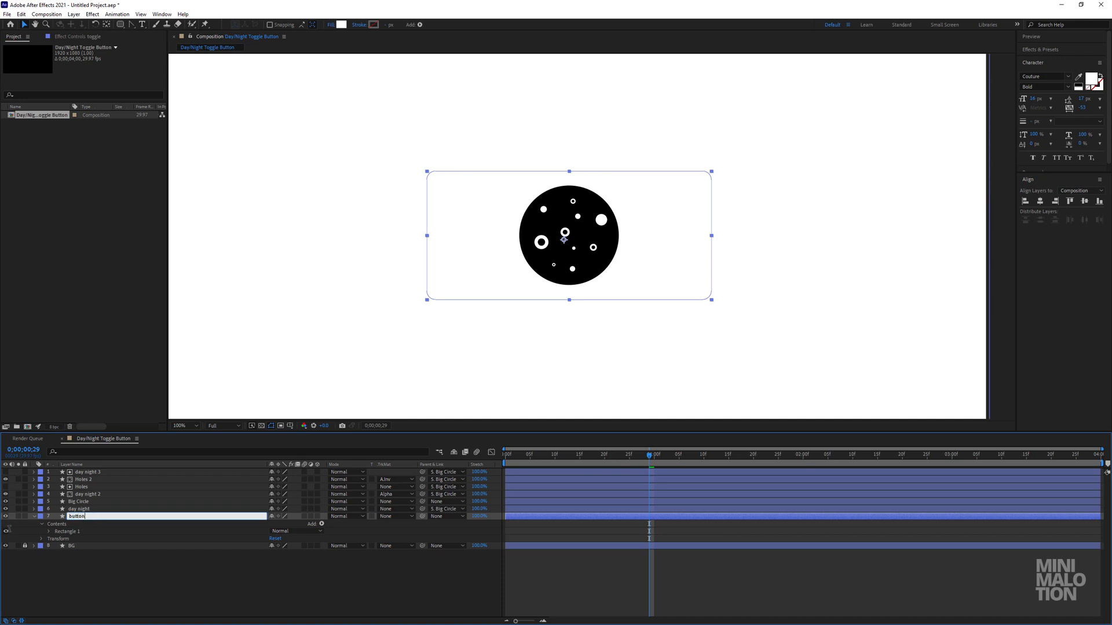
{"action": "key", "text": "Return"}
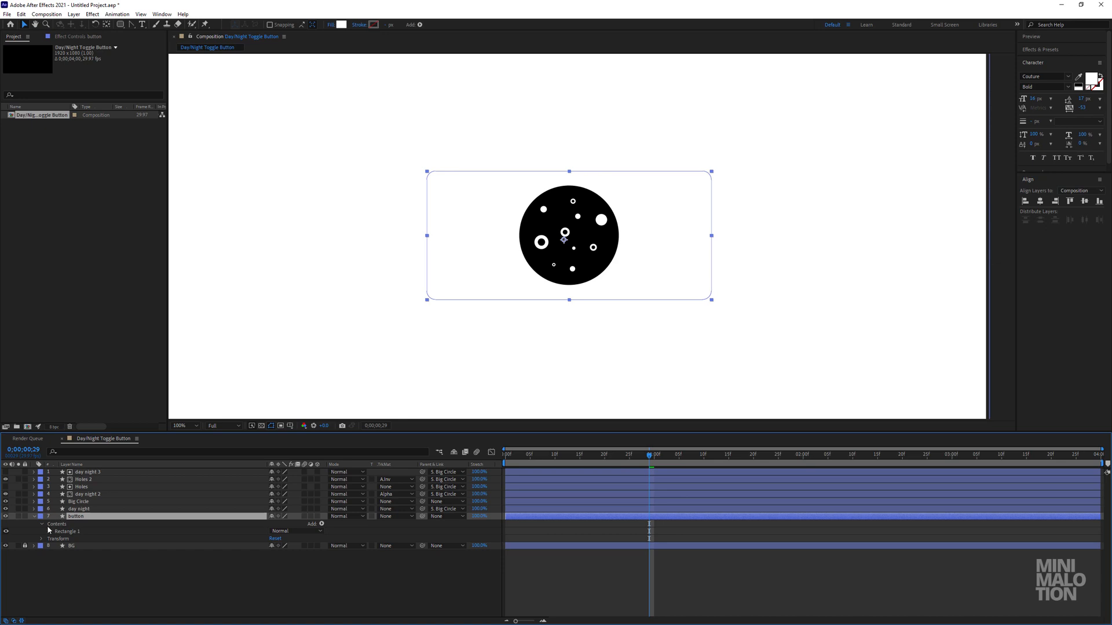
{"action": "key", "text": "Return"}
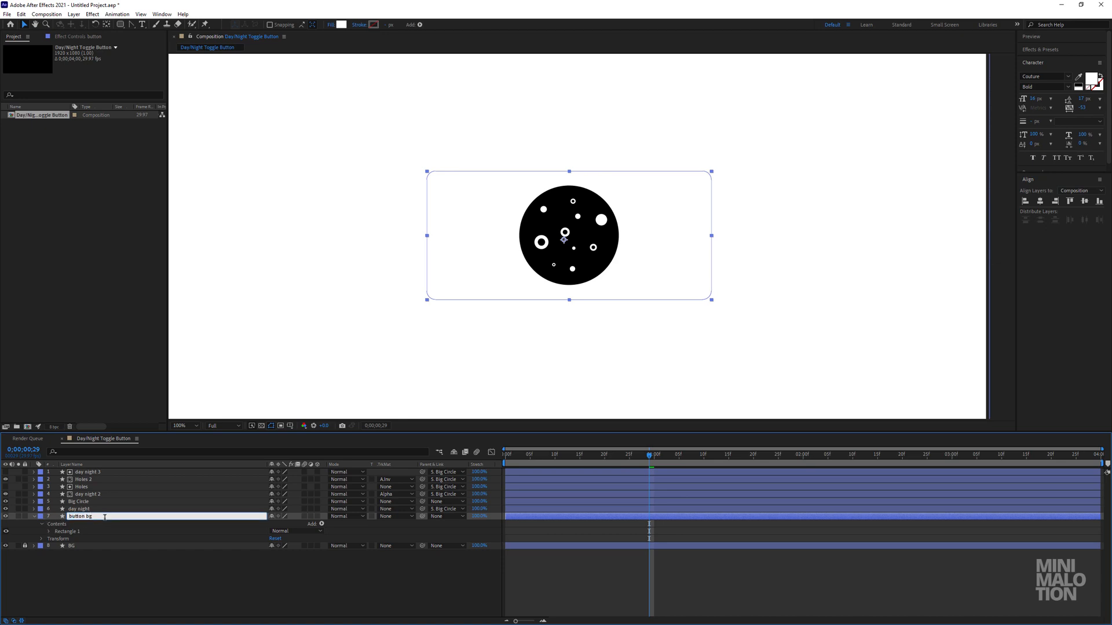
{"action": "key", "text": "Return"}
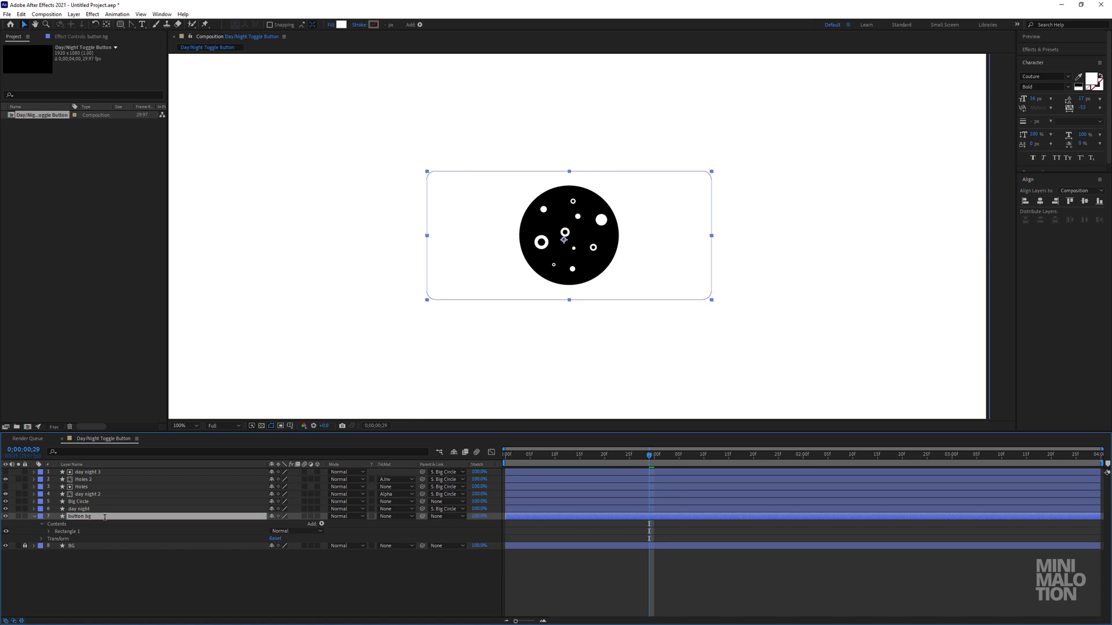
Increase the roundness of button bg's rectangle path until both ends form full semicircles, making a pill shape.
{"action": "left_click", "coordinate": [49, 531]}
{"action": "left_click", "coordinate": [74, 540]}
{"action": "left_click", "coordinate": [56, 540]}
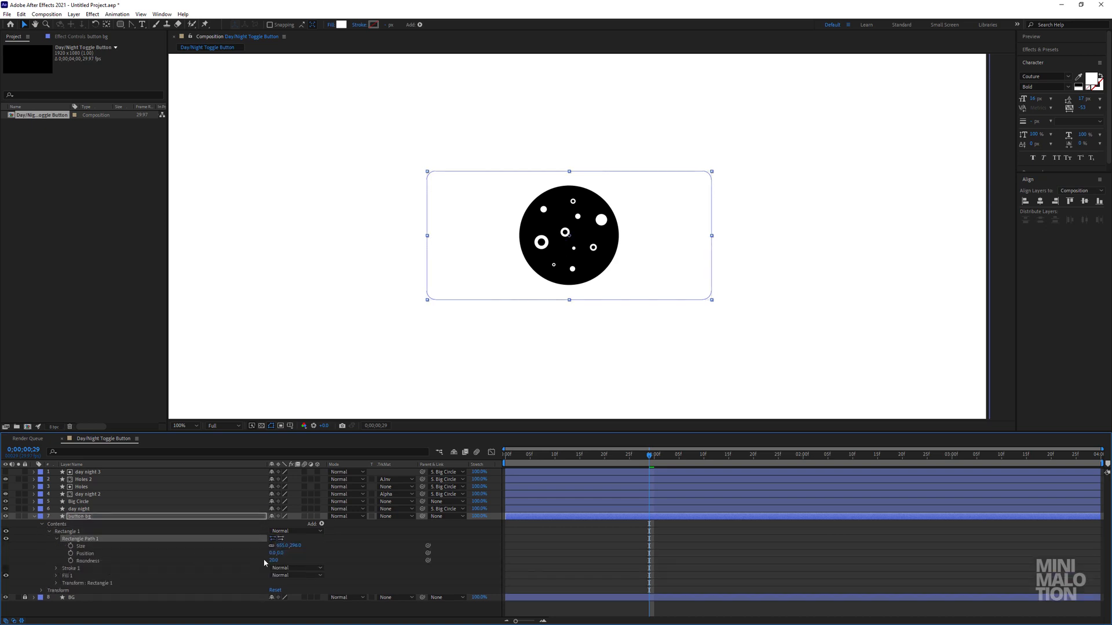
{"action": "left_click_drag", "start_coordinate": [275, 560], "coordinate": [420, 559]}
{"action": "left_click", "coordinate": [355, 564]}
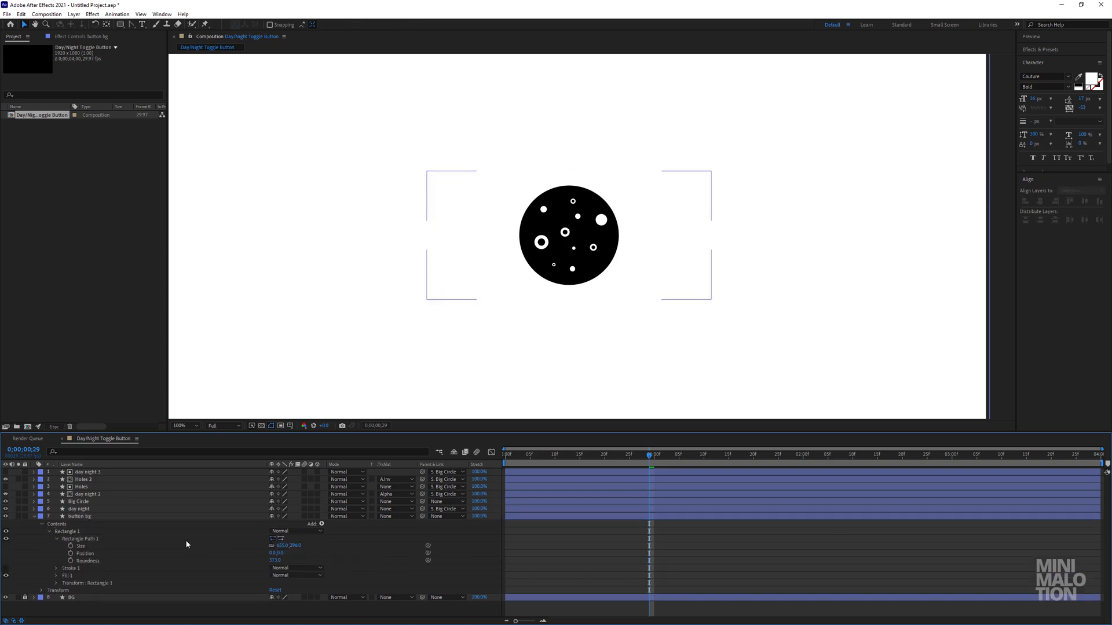
Set the size of button bg's rectangle path to 595 by 290.
{"action": "left_click", "coordinate": [176, 545]}
{"action": "left_click", "coordinate": [307, 549]}
{"action": "type", "text": "595"}
{"action": "key", "text": "Return"}
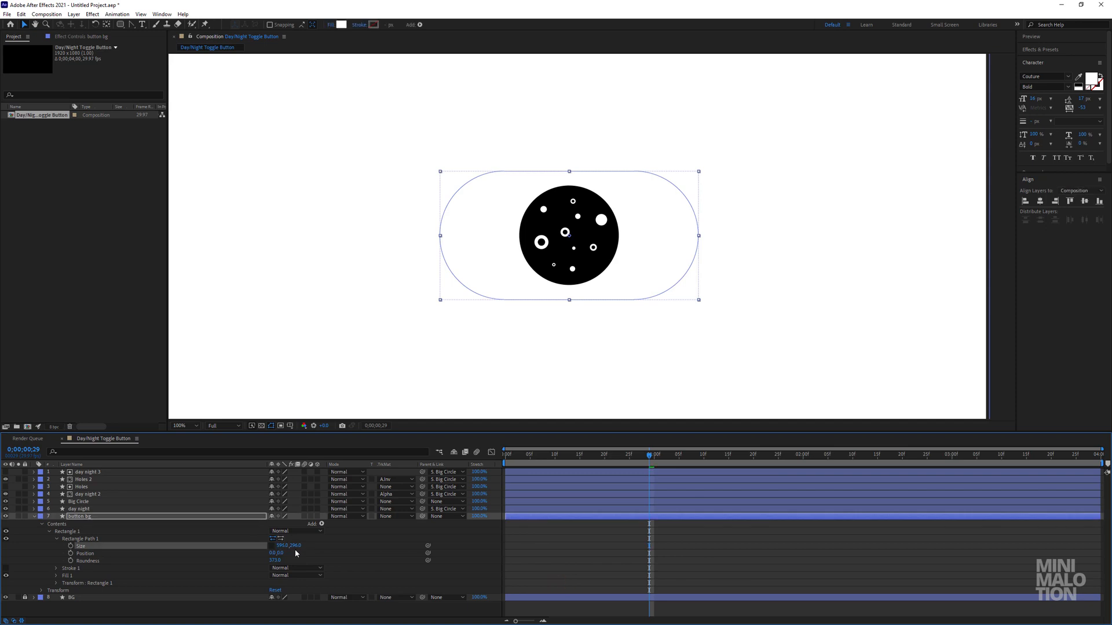
{"action": "left_click", "coordinate": [295, 546]}
{"action": "type", "text": "290"}
{"action": "key", "text": "Return"}
{"action": "left_click", "coordinate": [439, 551]}
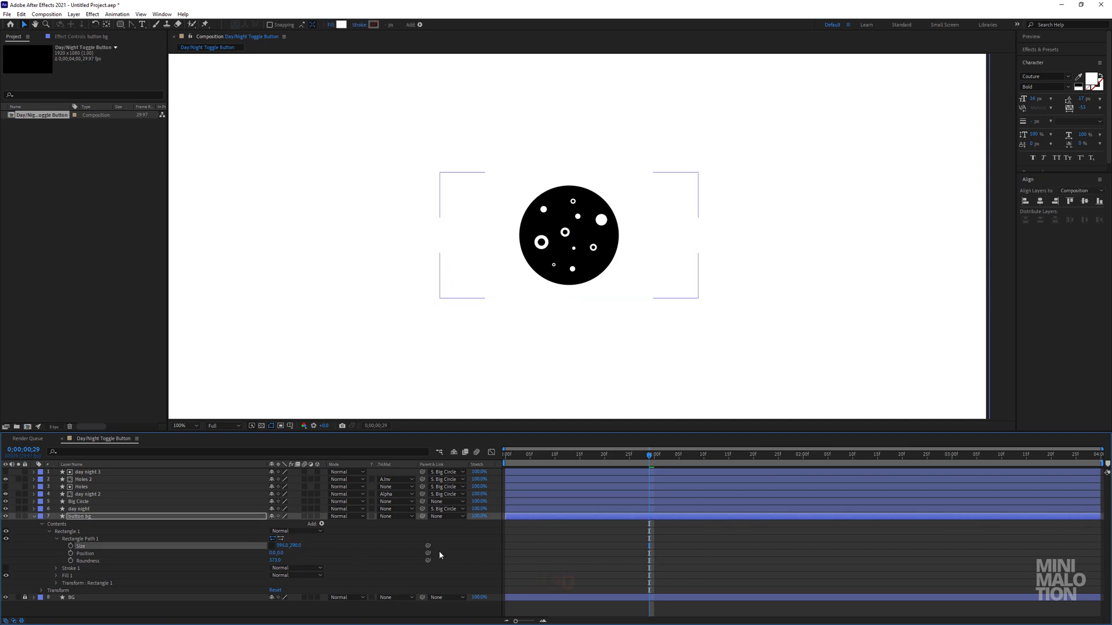
Give the button bg shape a solid black stroke 9 px wide.
{"action": "left_click", "coordinate": [227, 516]}
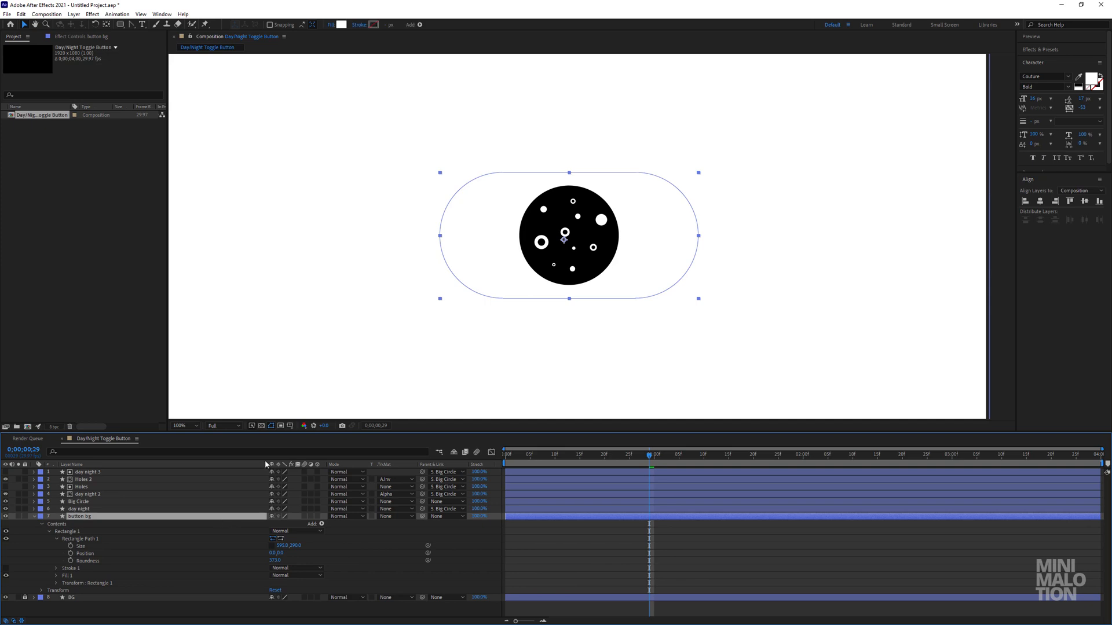
{"action": "left_click", "coordinate": [360, 24]}
{"action": "left_click", "coordinate": [604, 269]}
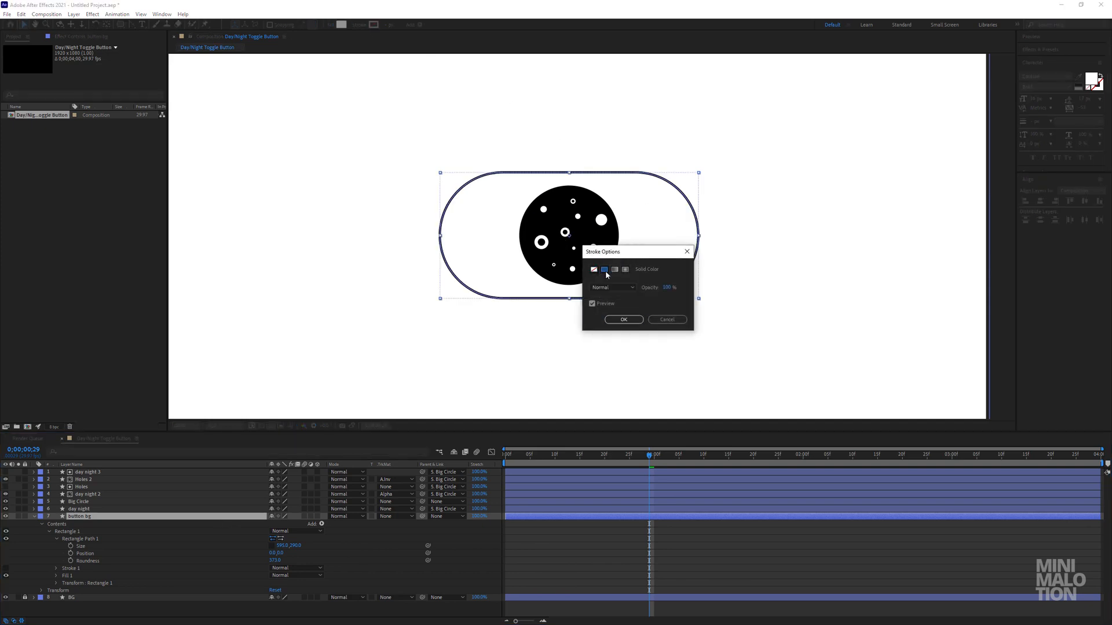
{"action": "left_click", "coordinate": [625, 322]}
{"action": "left_click", "coordinate": [394, 26]}
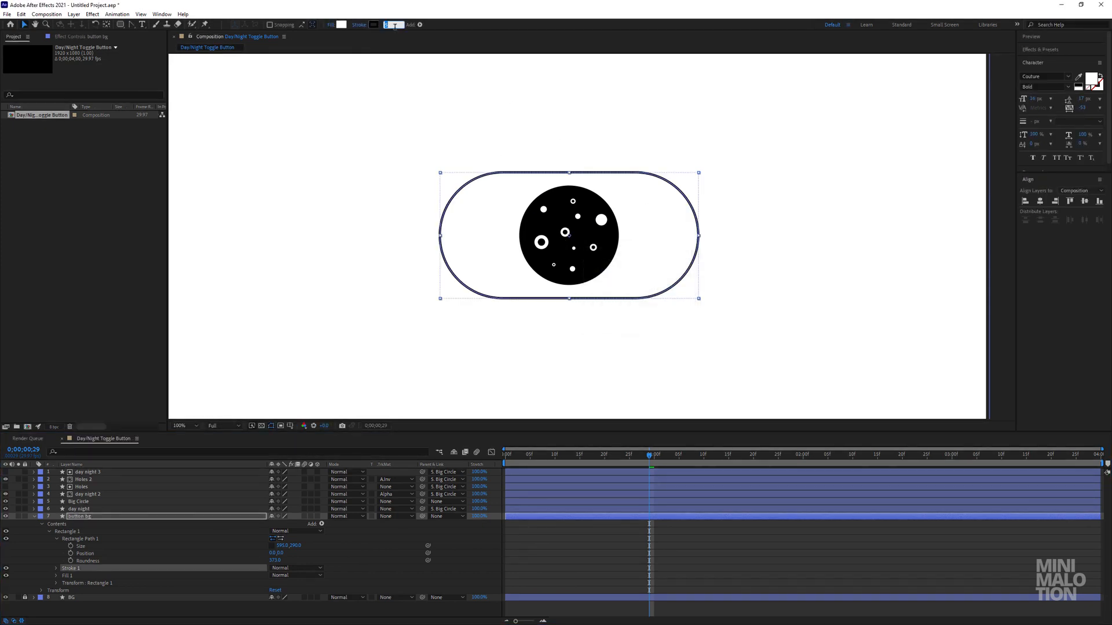
{"action": "type", "text": "6"}
{"action": "key", "text": "Return"}
{"action": "left_click", "coordinate": [466, 537]}
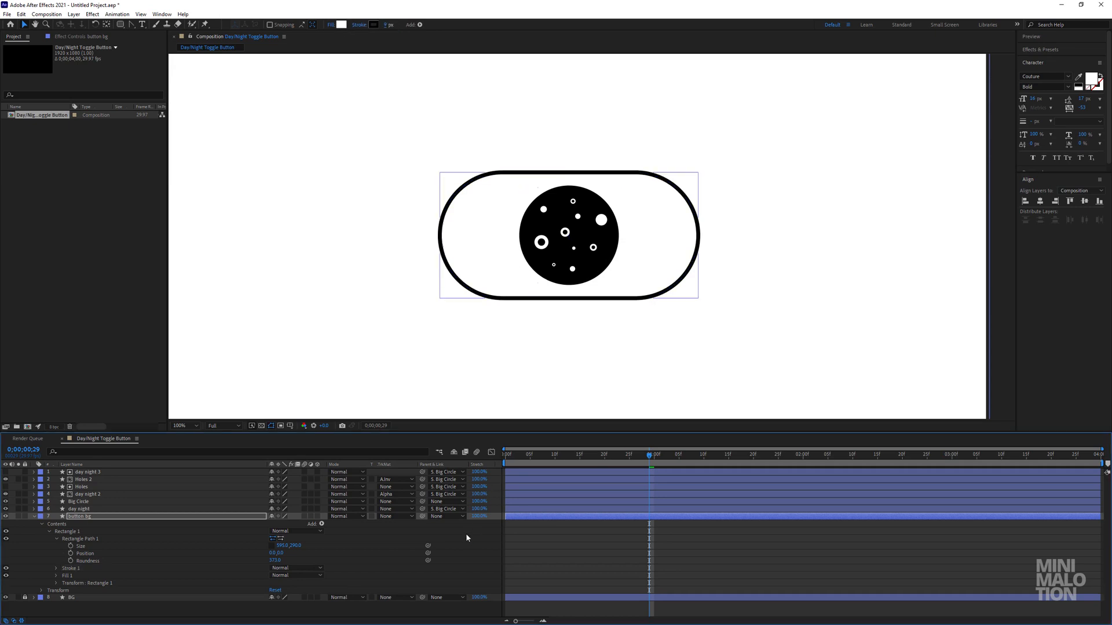
Collapse the button bg layer's properties, deselect it and check the button within the whole composition.
{"action": "left_click", "coordinate": [81, 517]}
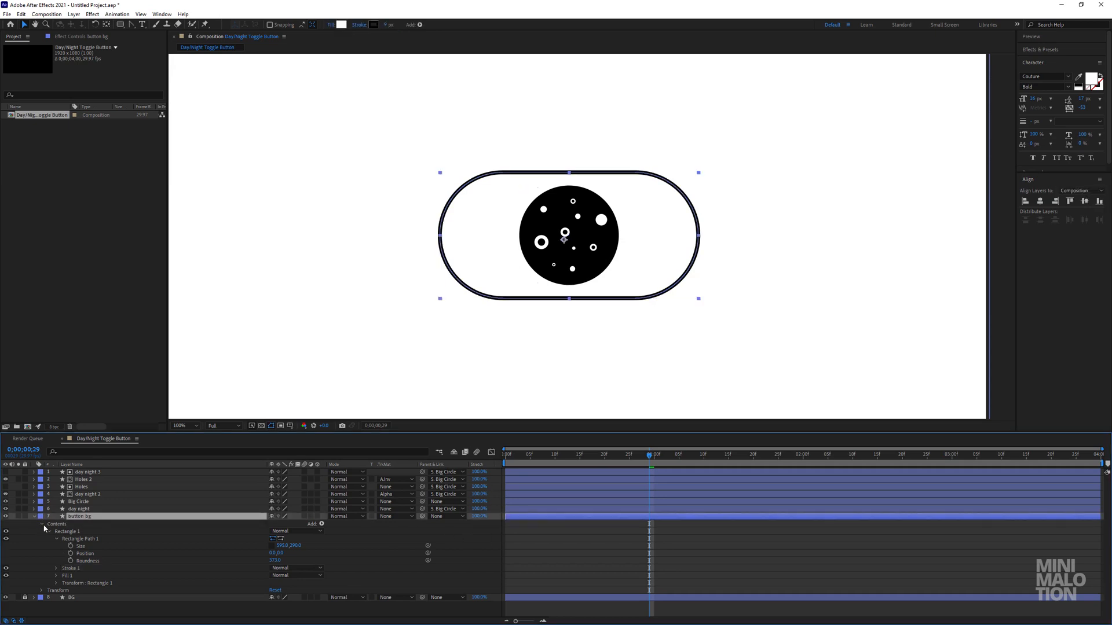
{"action": "left_click", "coordinate": [42, 525]}
{"action": "left_click", "coordinate": [33, 516]}
{"action": "left_click", "coordinate": [109, 545]}
{"action": "scroll", "coordinate": [647, 260], "scroll_direction": "down", "scroll_amount": 1}
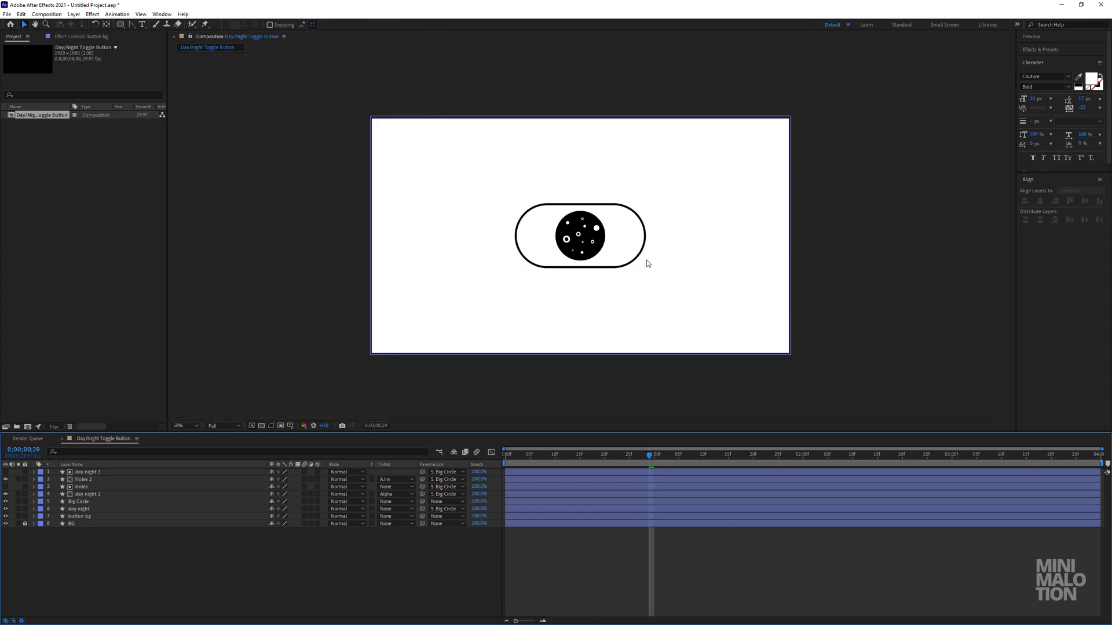
{"action": "scroll", "coordinate": [647, 264], "scroll_direction": "up", "scroll_amount": 1}
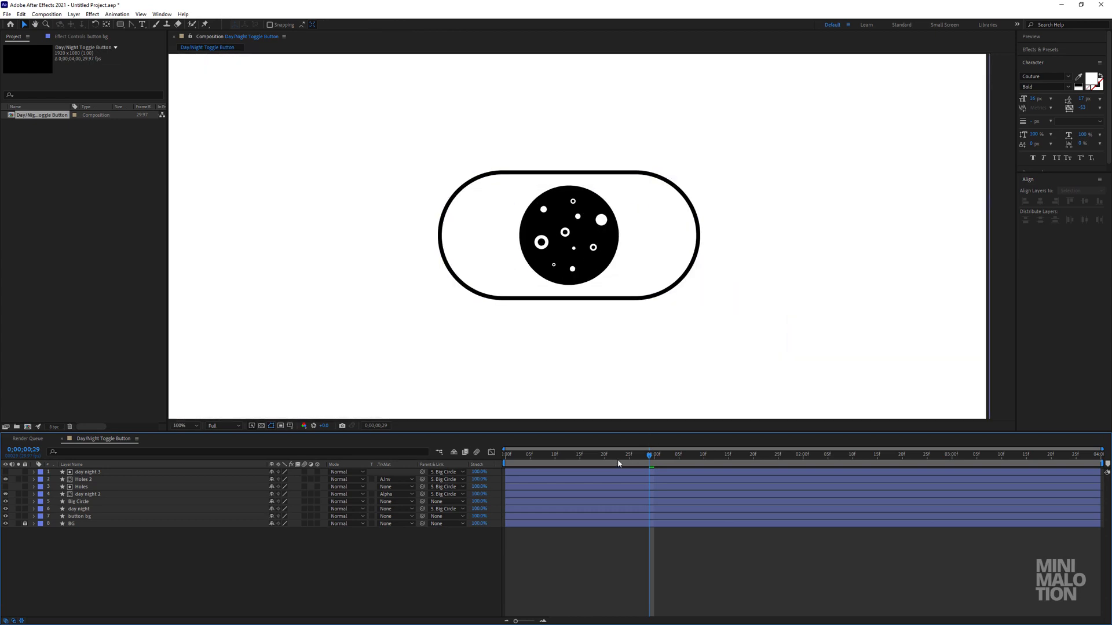
Return to the first frame and reveal the transform properties of the Big Circle layer.
{"action": "left_click_drag", "start_coordinate": [621, 462], "coordinate": [463, 470]}
{"action": "left_click", "coordinate": [78, 508]}
{"action": "left_click", "coordinate": [79, 516]}
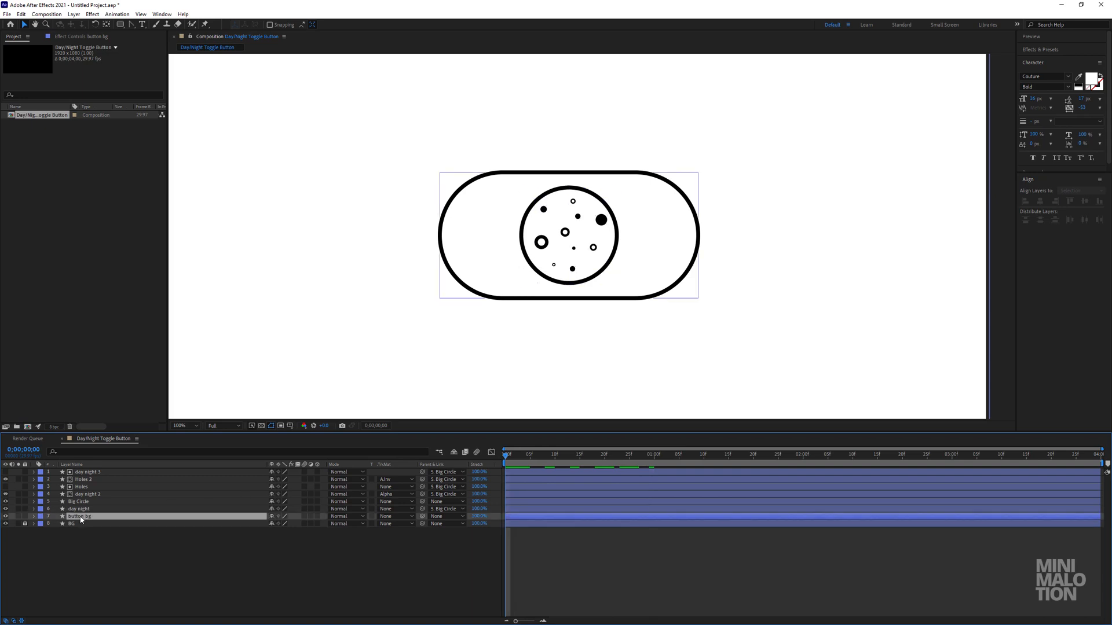
{"action": "left_click", "coordinate": [80, 509]}
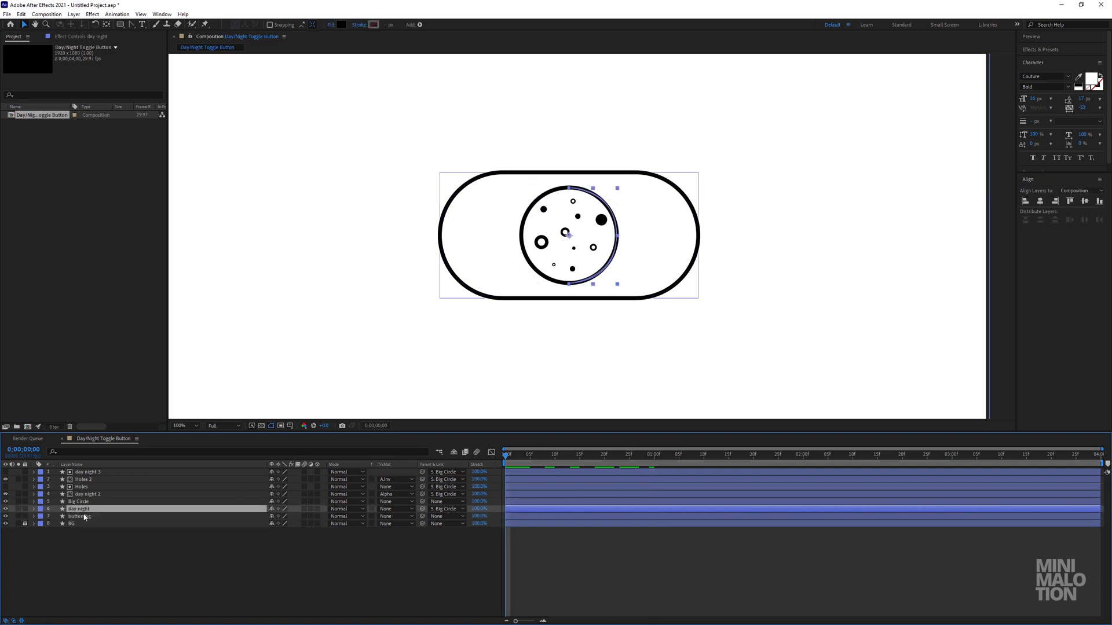
{"action": "left_click", "coordinate": [83, 502]}
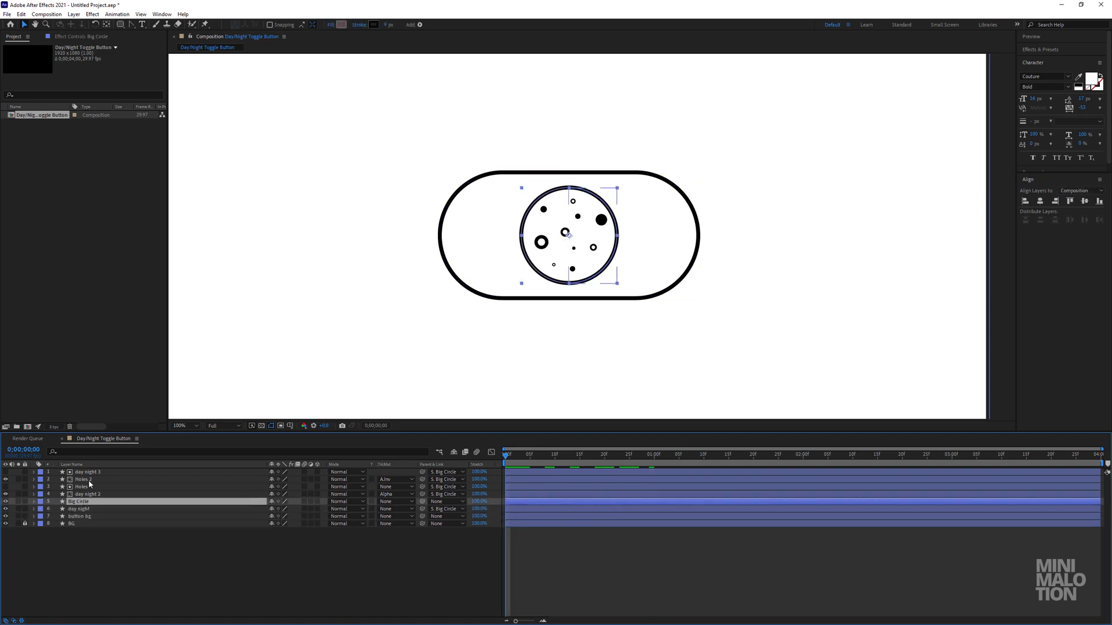
{"action": "left_click", "coordinate": [34, 501]}
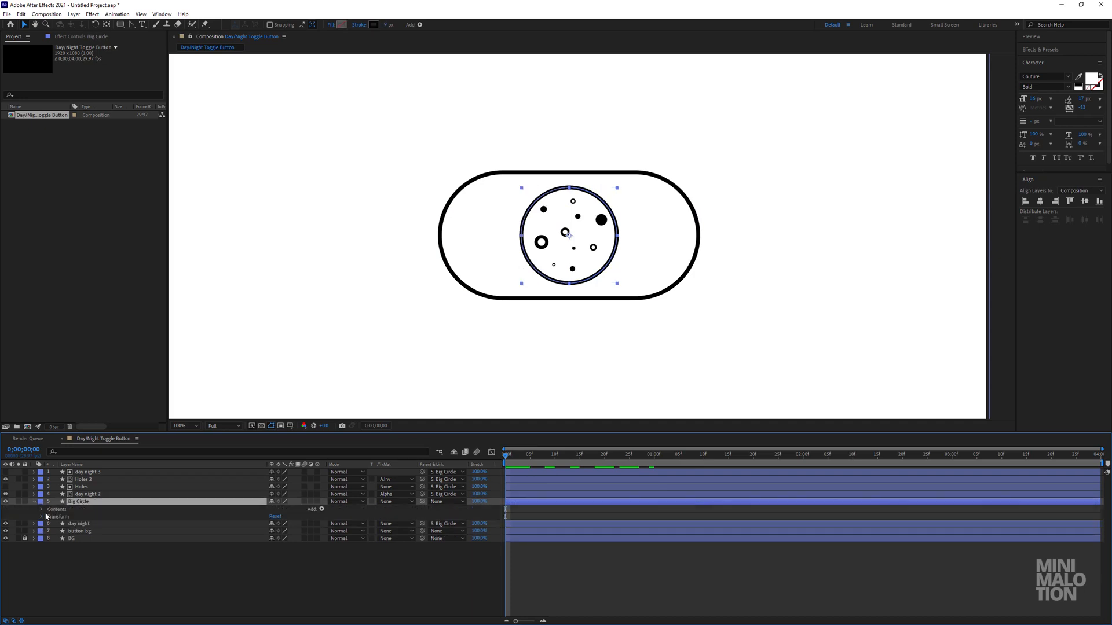
{"action": "left_click", "coordinate": [41, 517]}
{"action": "left_click", "coordinate": [71, 532]}
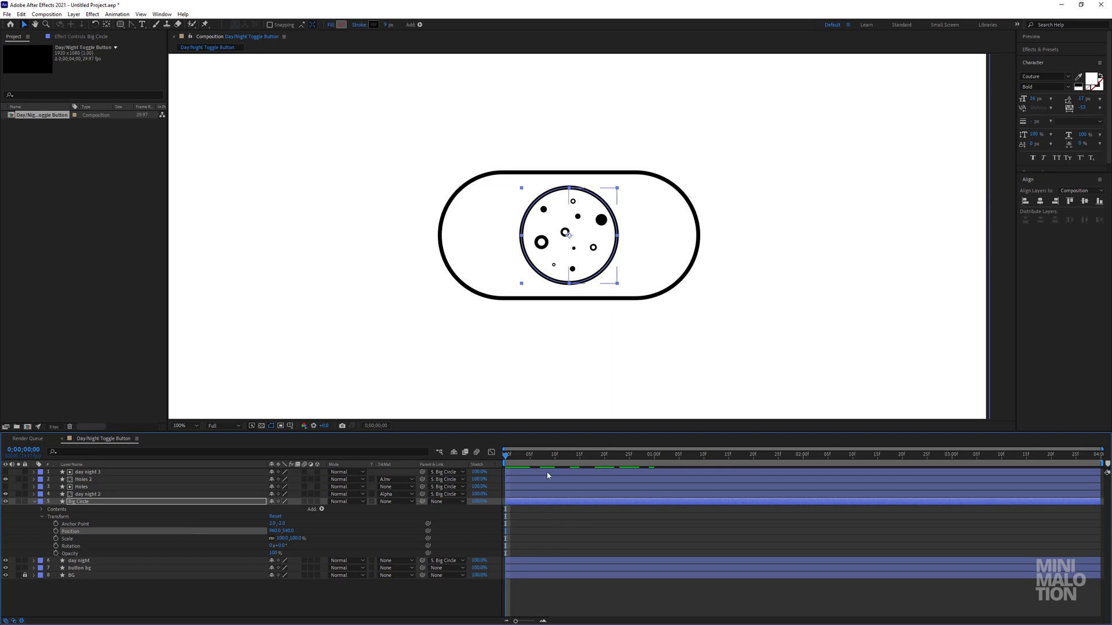
Add Position keyframes to Big Circle at 0 and 1 second, aligned with day night 2's path keyframes.
{"action": "left_click", "coordinate": [520, 494]}
{"action": "key", "text": "u"}
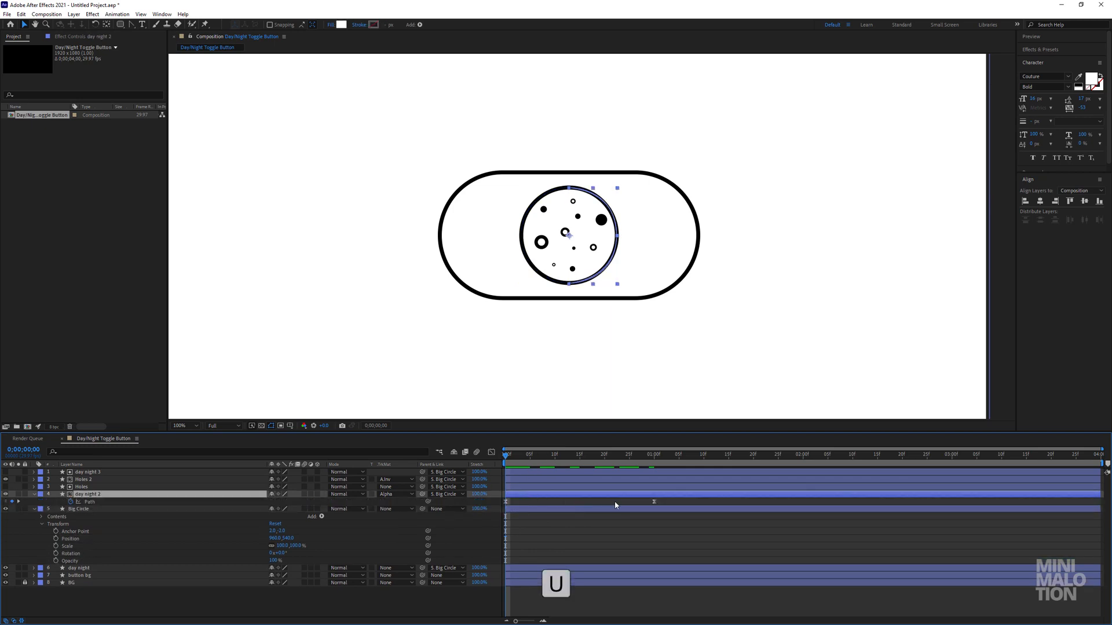
{"action": "left_click", "coordinate": [56, 539]}
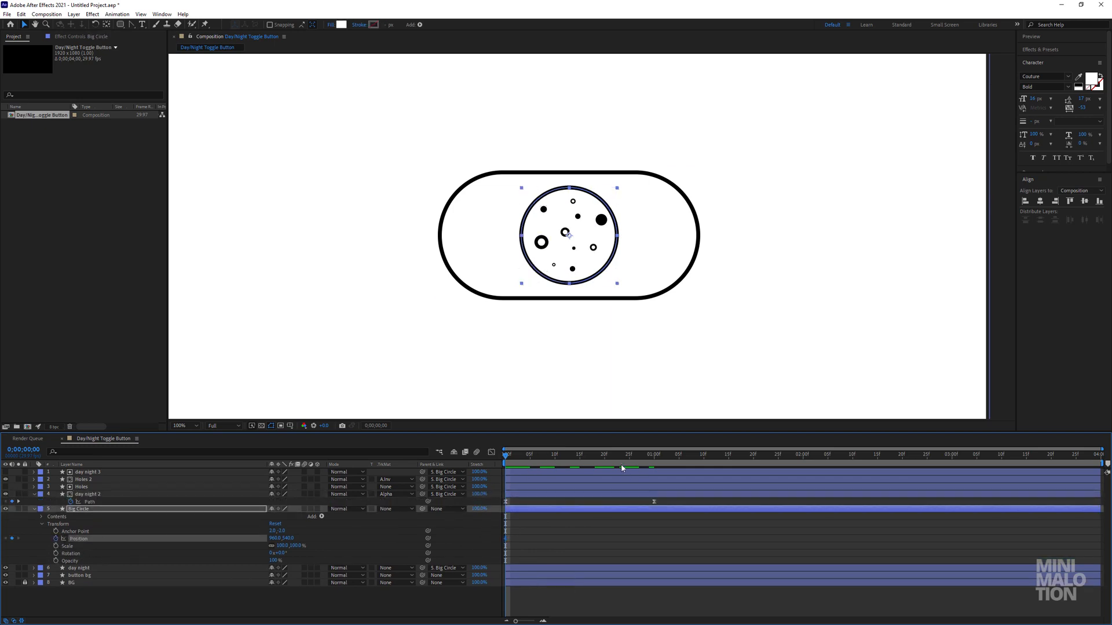
{"action": "left_click_drag", "start_coordinate": [624, 457], "coordinate": [655, 457]}
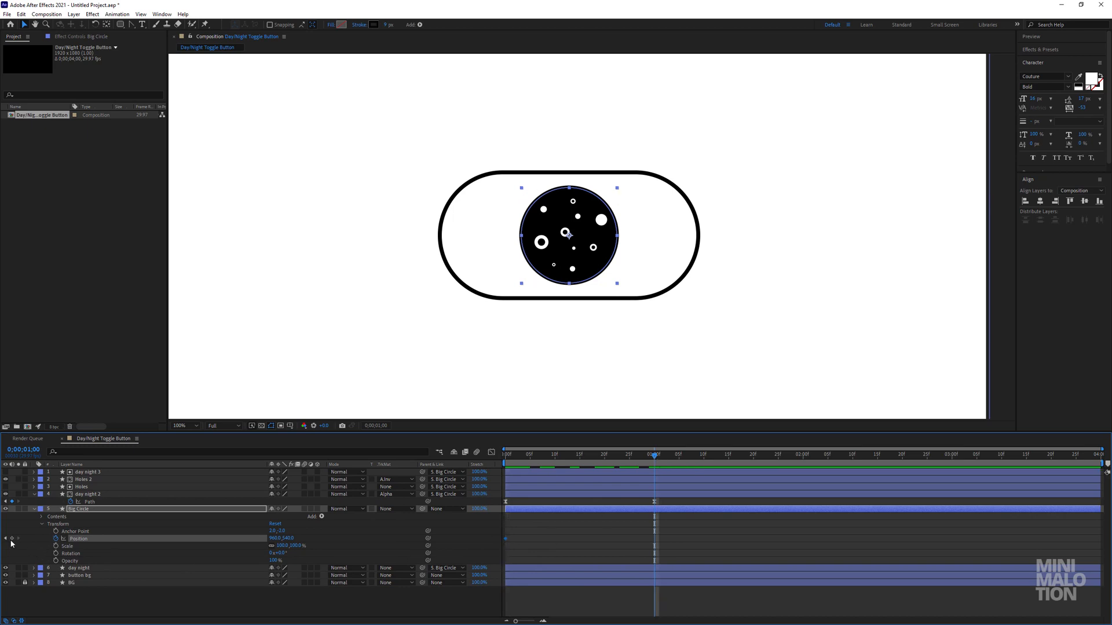
{"action": "left_click", "coordinate": [617, 533]}
At the first keyframe, offset Big Circle's X position by -145 to 815 and preview the movement.
{"action": "key", "text": "Home"}
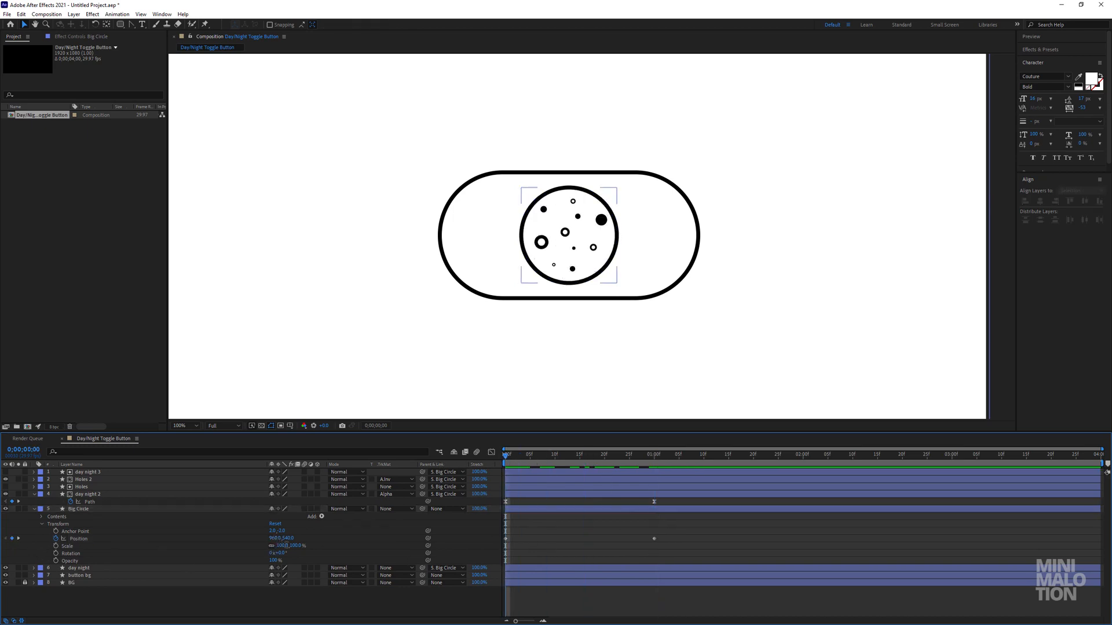
{"action": "left_click", "coordinate": [282, 538]}
{"action": "type", "text": "-145"}
{"action": "key", "text": "Return"}
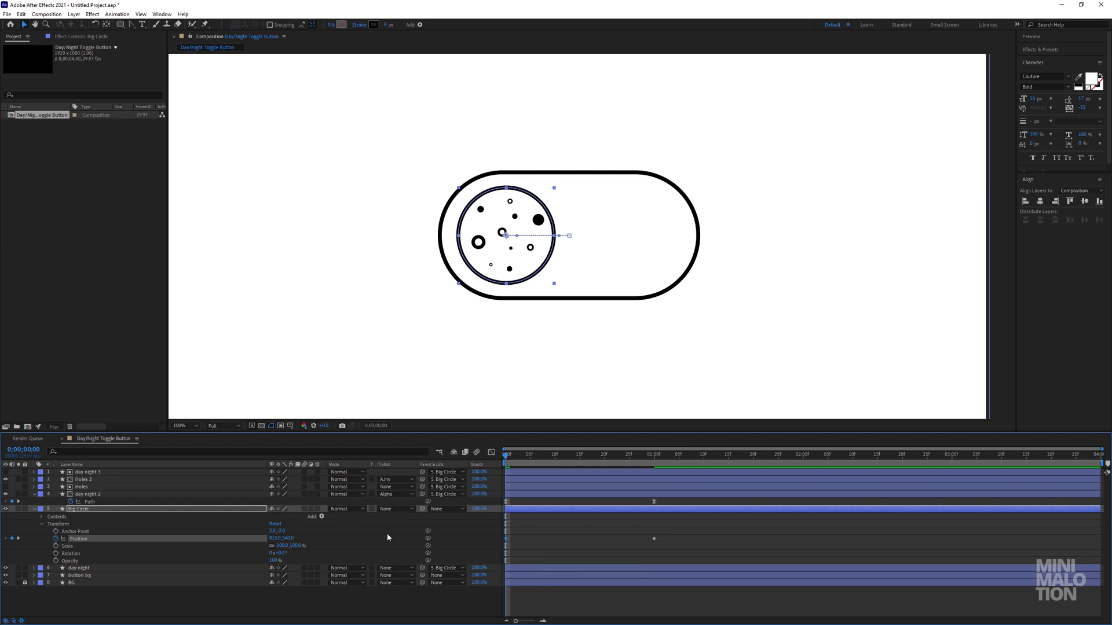
{"action": "left_click", "coordinate": [387, 533]}
{"action": "key", "text": "space"}
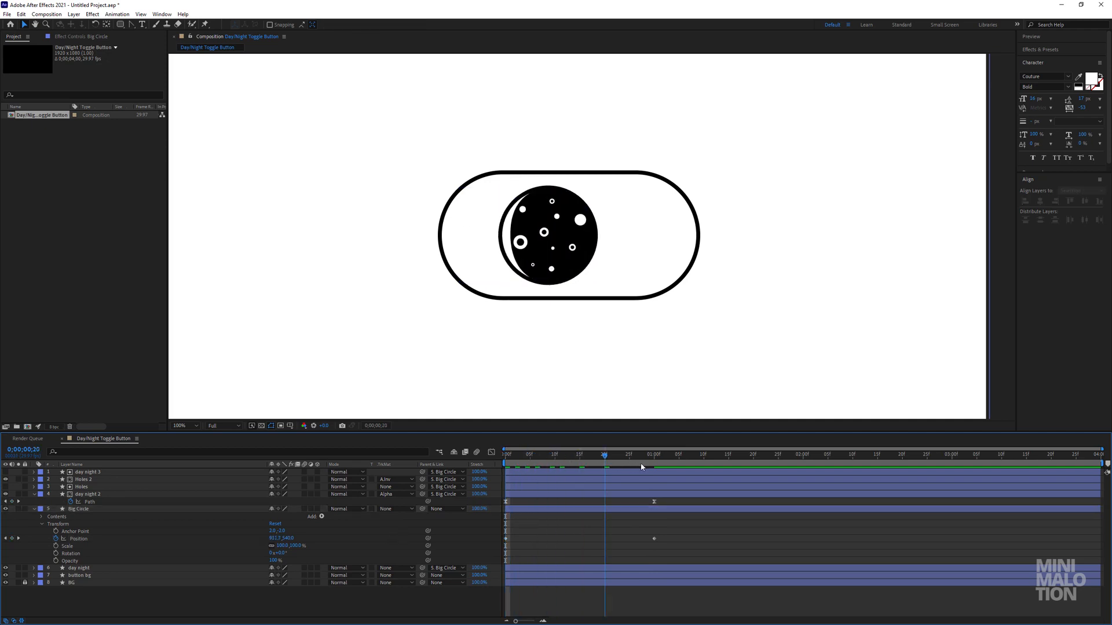
At the 1-second keyframe, offset Big Circle's X position by +145 to 1105 and play the slide from the start.
{"action": "left_click", "coordinate": [285, 539]}
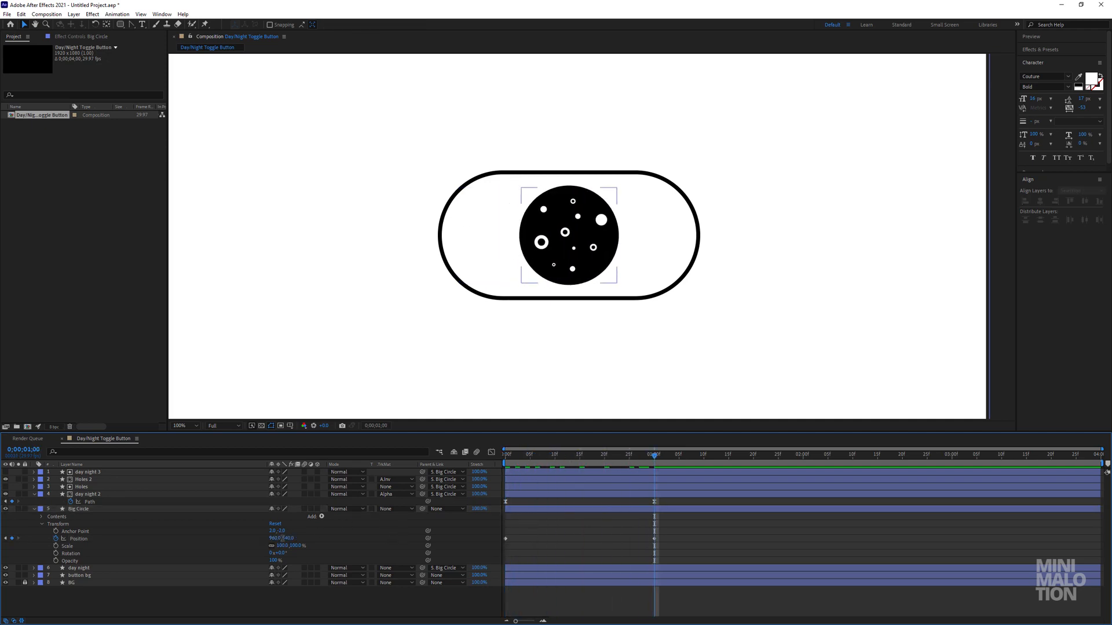
{"action": "left_click", "coordinate": [282, 539]}
{"action": "type", "text": "+145"}
{"action": "key", "text": "Return"}
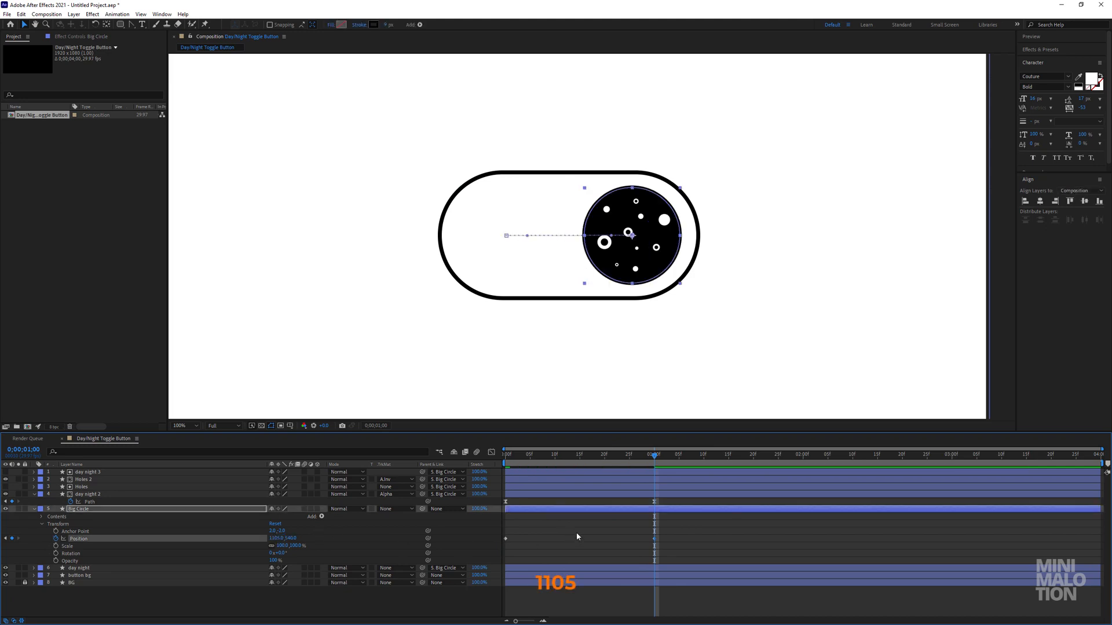
{"action": "left_click", "coordinate": [575, 533]}
{"action": "left_click_drag", "start_coordinate": [653, 456], "coordinate": [456, 476]}
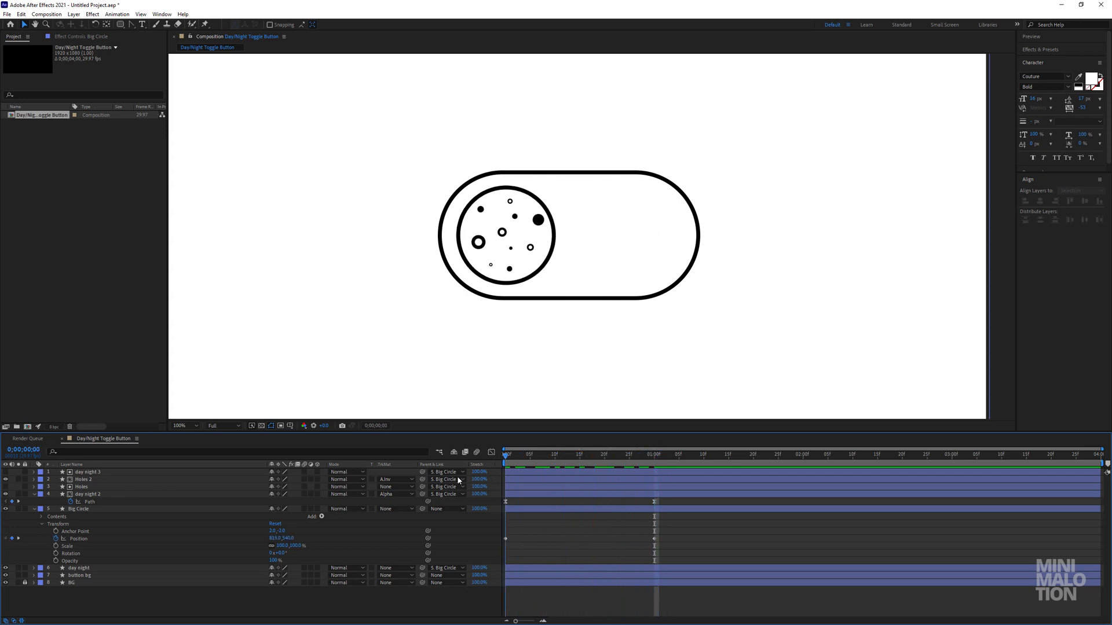
{"action": "key", "text": "space"}
{"action": "key", "text": "space"}
Apply Easy Ease to both of Big Circle's Position keyframes.
{"action": "left_click_drag", "start_coordinate": [675, 548], "coordinate": [498, 536]}
{"action": "right_click", "coordinate": [505, 538]}
{"action": "mouse_move", "coordinate": [544, 533]}
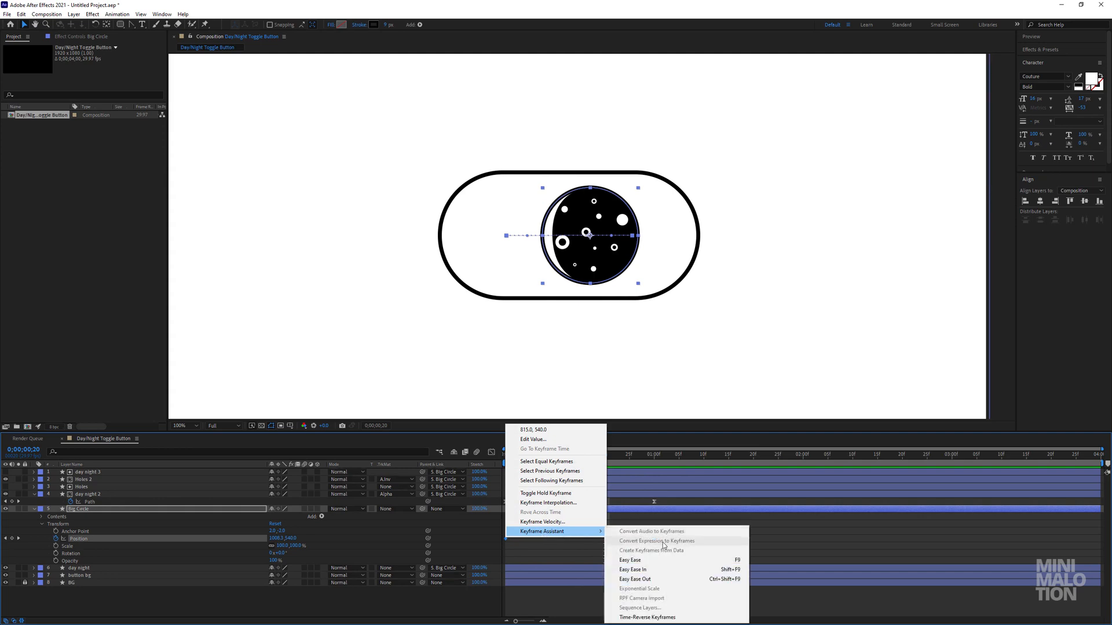
{"action": "left_click", "coordinate": [631, 560]}
Reshape Big Circle's Position speed curve into a steep, narrow central peak and preview the easing.
{"action": "left_click", "coordinate": [491, 452]}
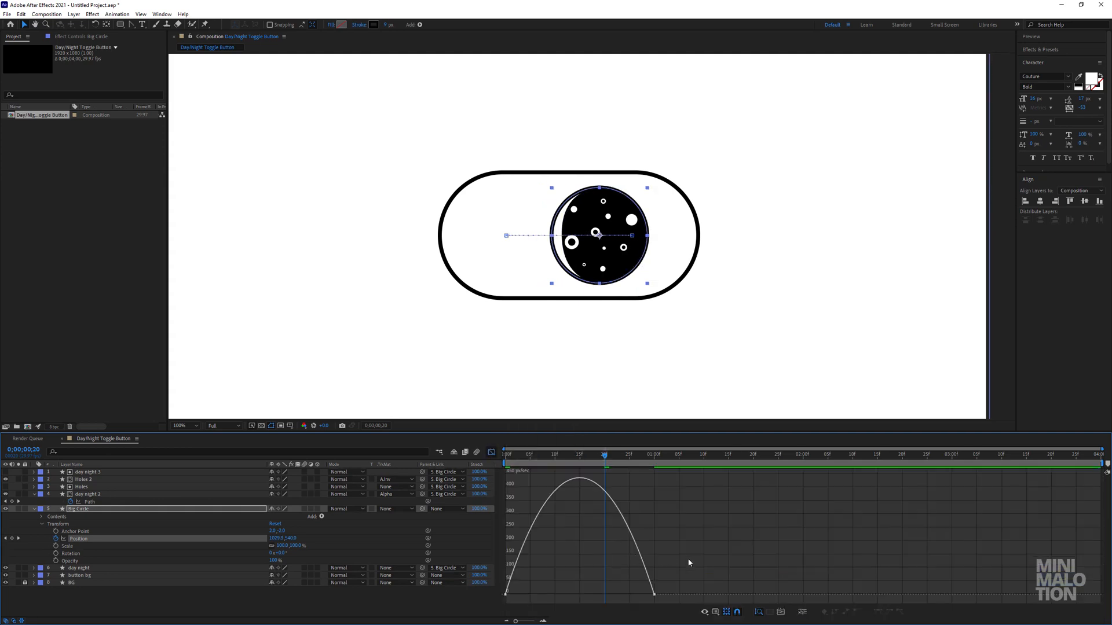
{"action": "left_click_drag", "start_coordinate": [693, 561], "coordinate": [502, 597]}
{"action": "left_click_drag", "start_coordinate": [630, 591], "coordinate": [566, 593]}
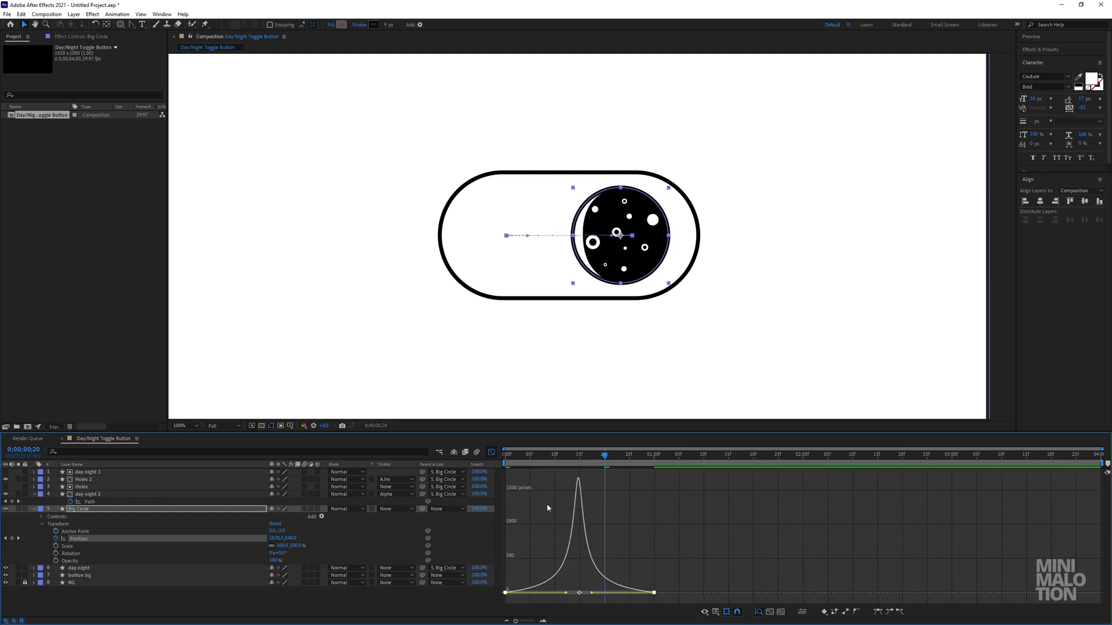
{"action": "left_click", "coordinate": [491, 453]}
{"action": "key", "text": "space"}
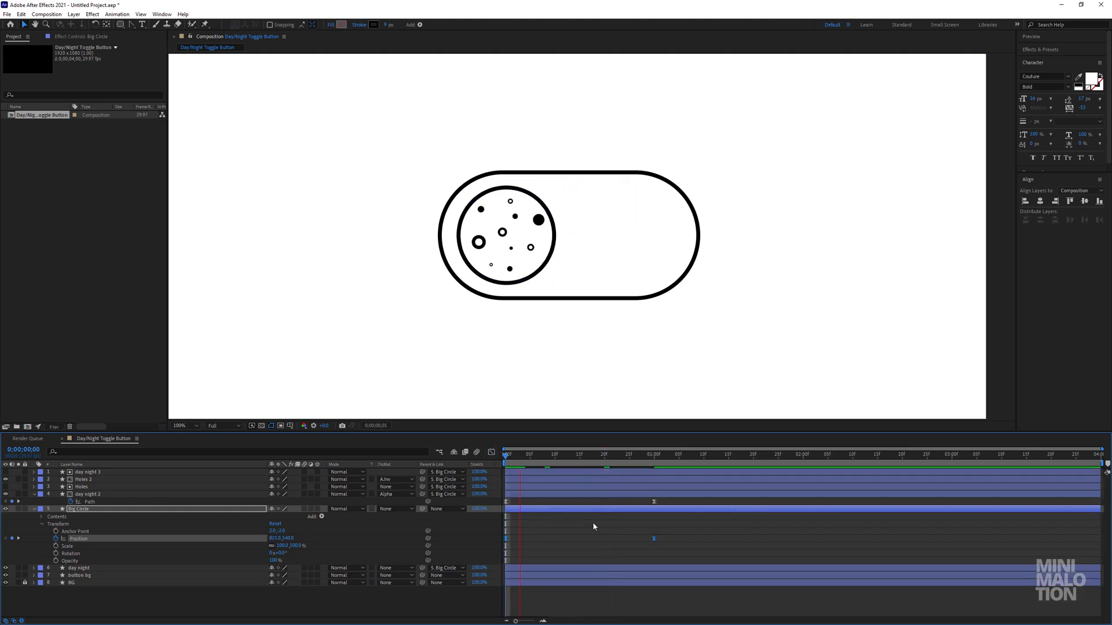
{"action": "key", "text": "space"}
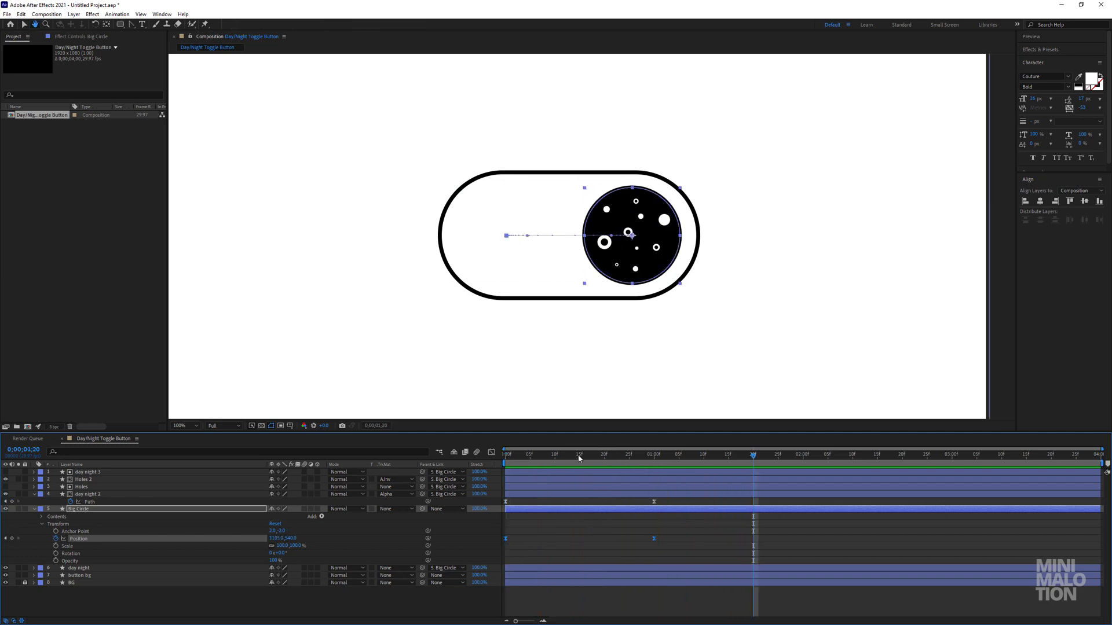
{"action": "key", "text": "space"}
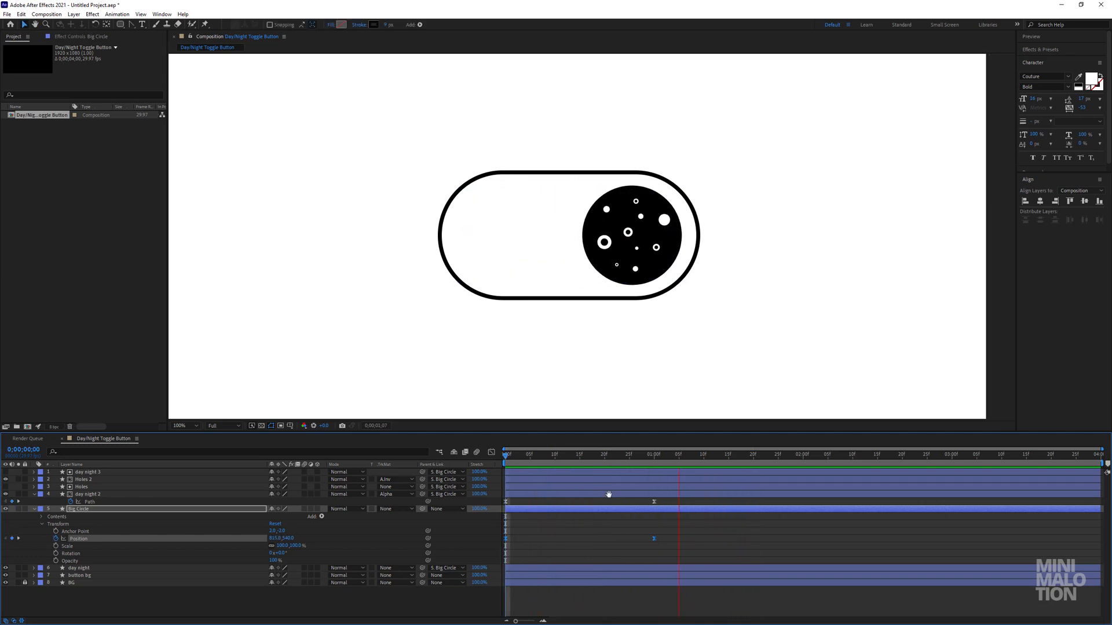
{"action": "key", "text": "space"}
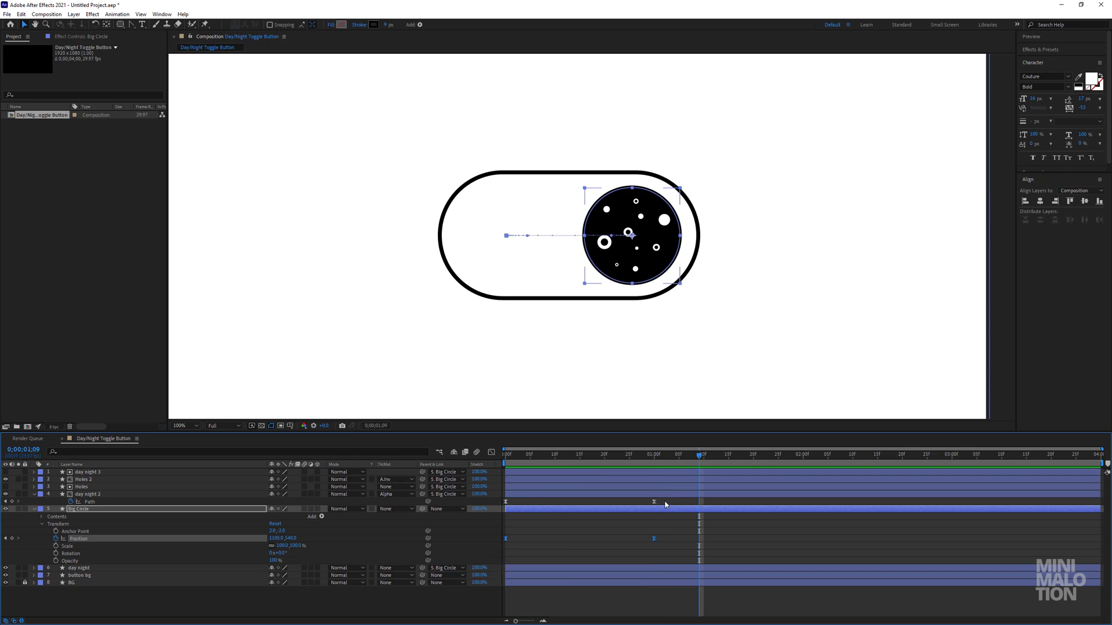
Soften Big Circle's Position speed curve to a lower, wider peak of just over 1000 px/sec and preview it.
{"action": "left_click", "coordinate": [491, 452]}
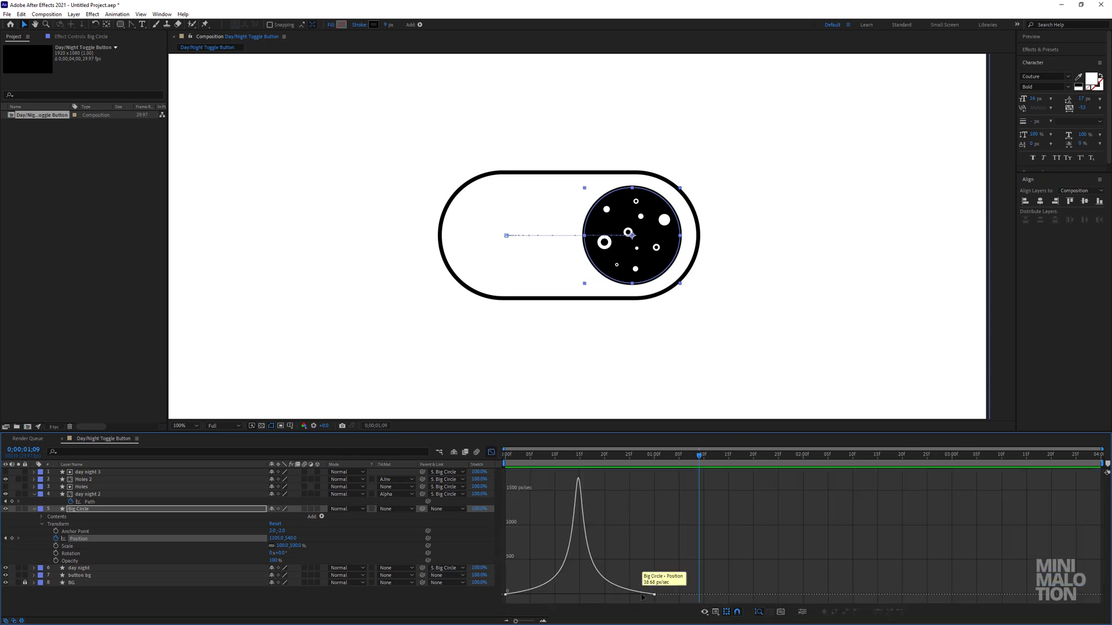
{"action": "left_click_drag", "start_coordinate": [667, 588], "coordinate": [555, 591]}
{"action": "key", "text": "space"}
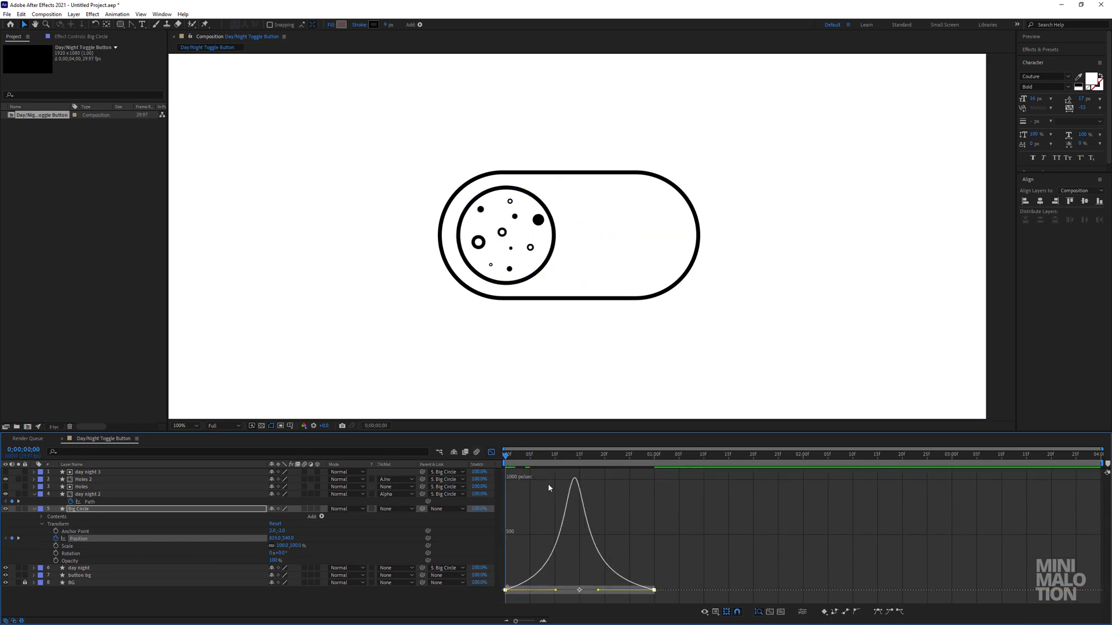
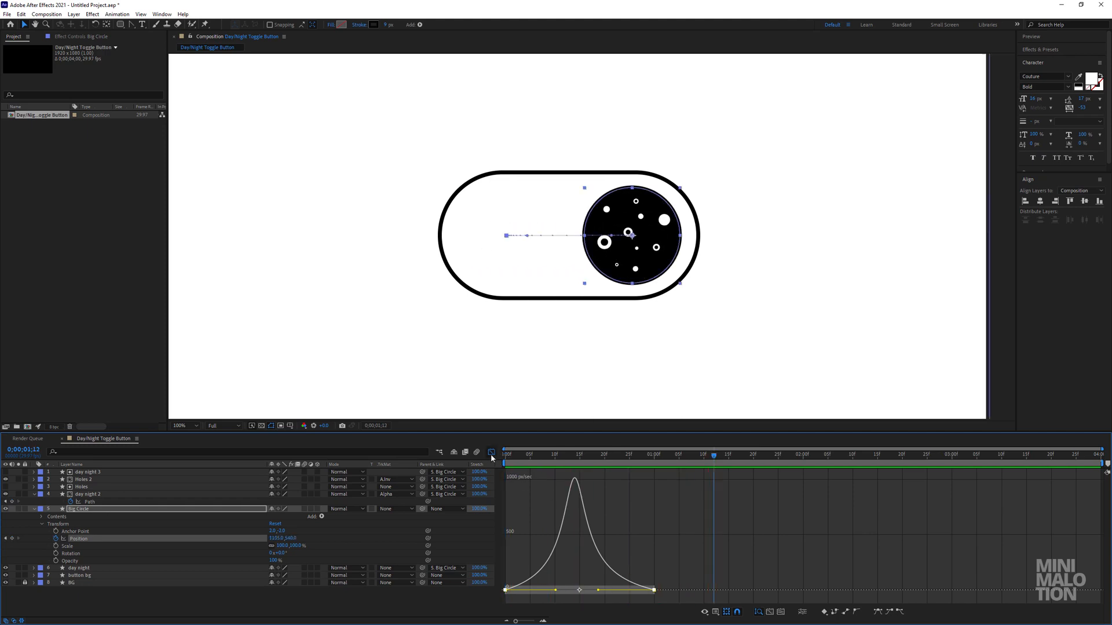
Leave the speed graph, preview Big Circle's eased slide from the start, and collapse its properties.
{"action": "key", "text": "shift+F3"}
{"action": "left_click", "coordinate": [508, 461]}
{"action": "key", "text": "space"}
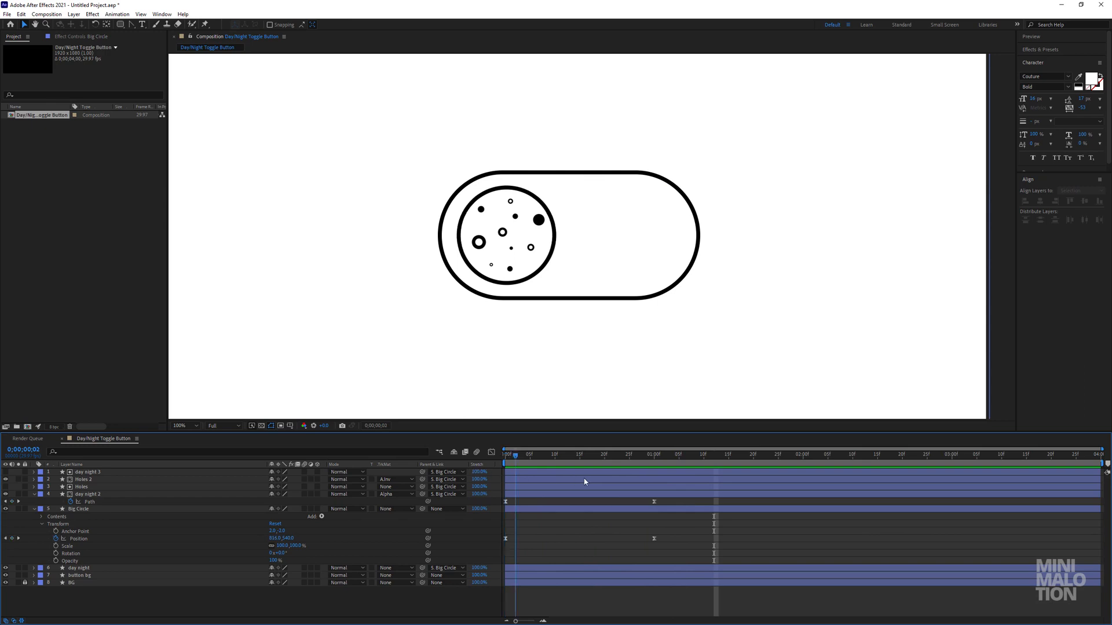
{"action": "key", "text": "space"}
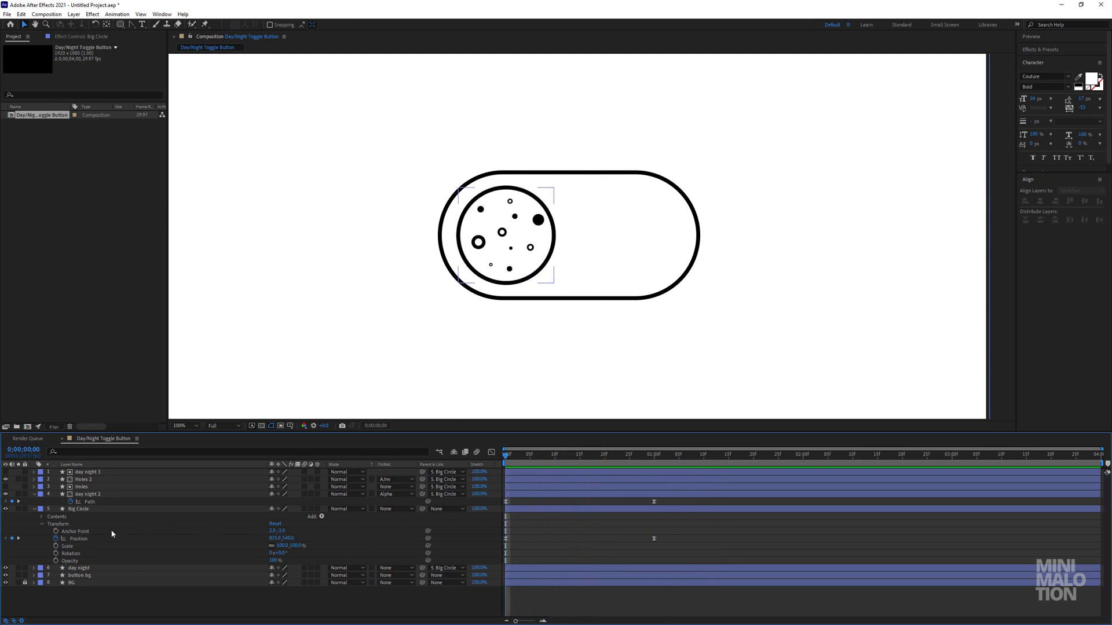
{"action": "left_click", "coordinate": [35, 509]}
{"action": "key", "text": "u"}
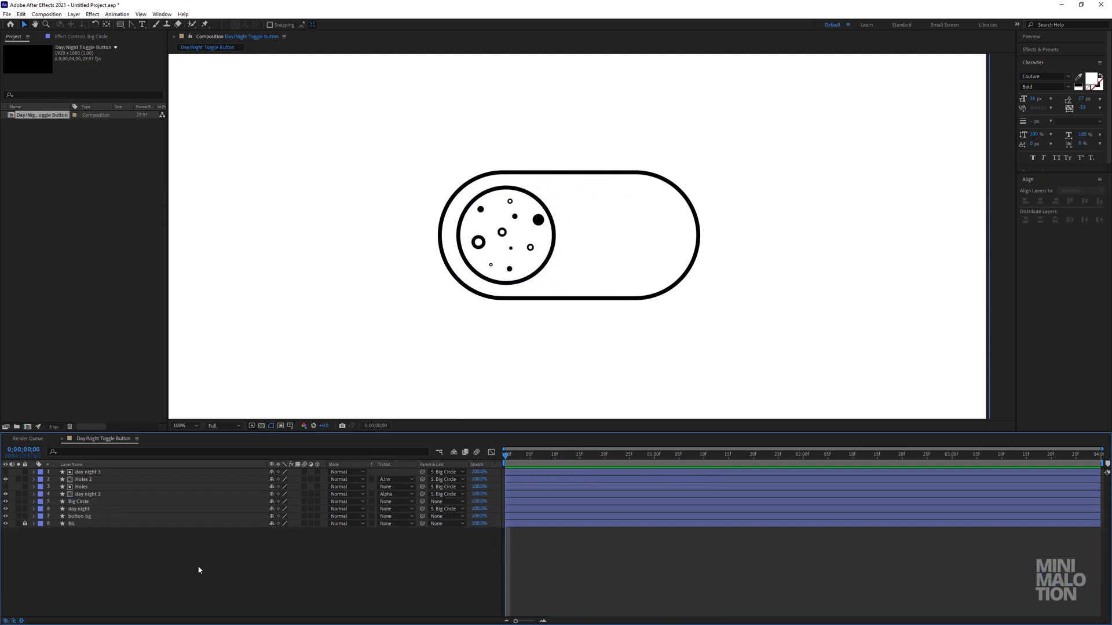
Unlock the BG layer and expand its contents.
{"action": "left_click", "coordinate": [100, 517]}
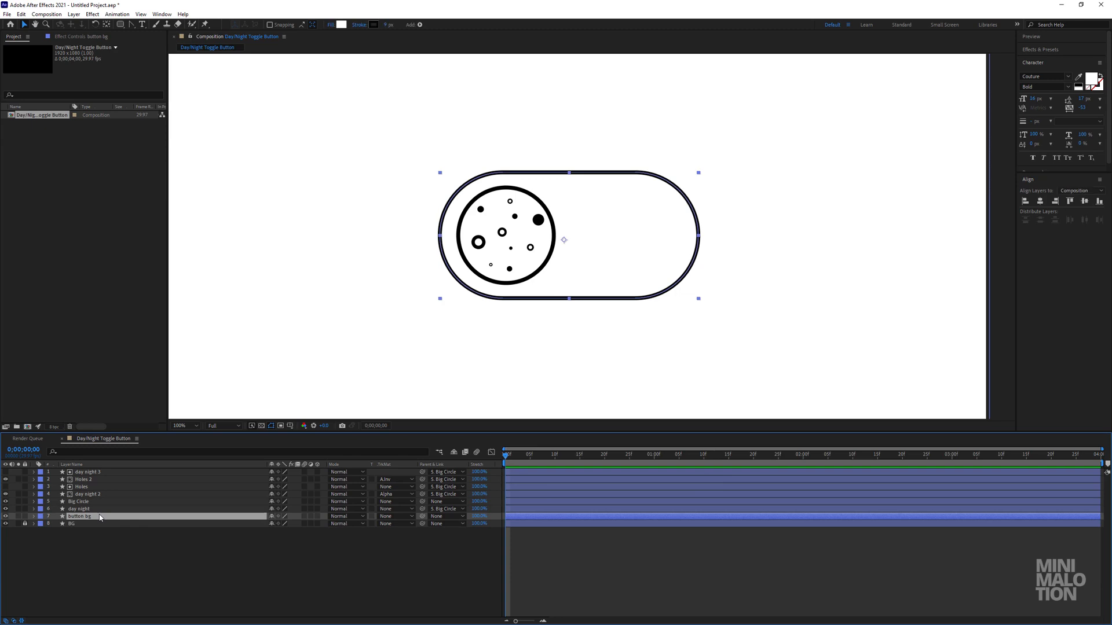
{"action": "left_click", "coordinate": [25, 524]}
{"action": "left_click", "coordinate": [68, 524]}
{"action": "scroll", "coordinate": [538, 322], "scroll_direction": "down", "scroll_amount": 4}
{"action": "scroll", "coordinate": [542, 323], "scroll_direction": "up", "scroll_amount": 2}
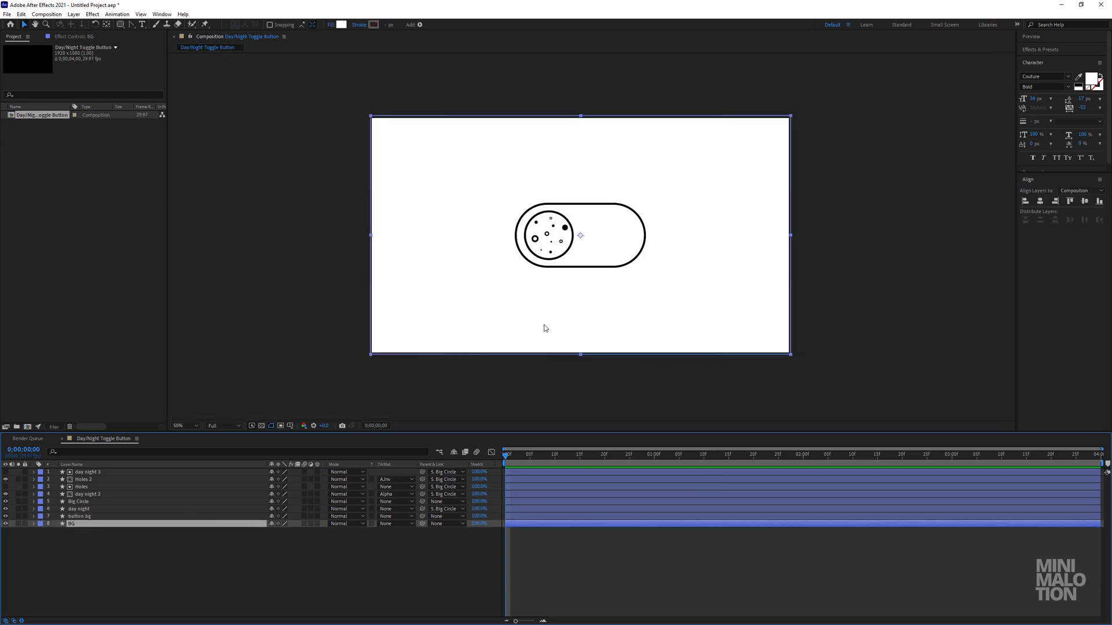
{"action": "left_click", "coordinate": [34, 524]}
{"action": "left_click", "coordinate": [186, 517]}
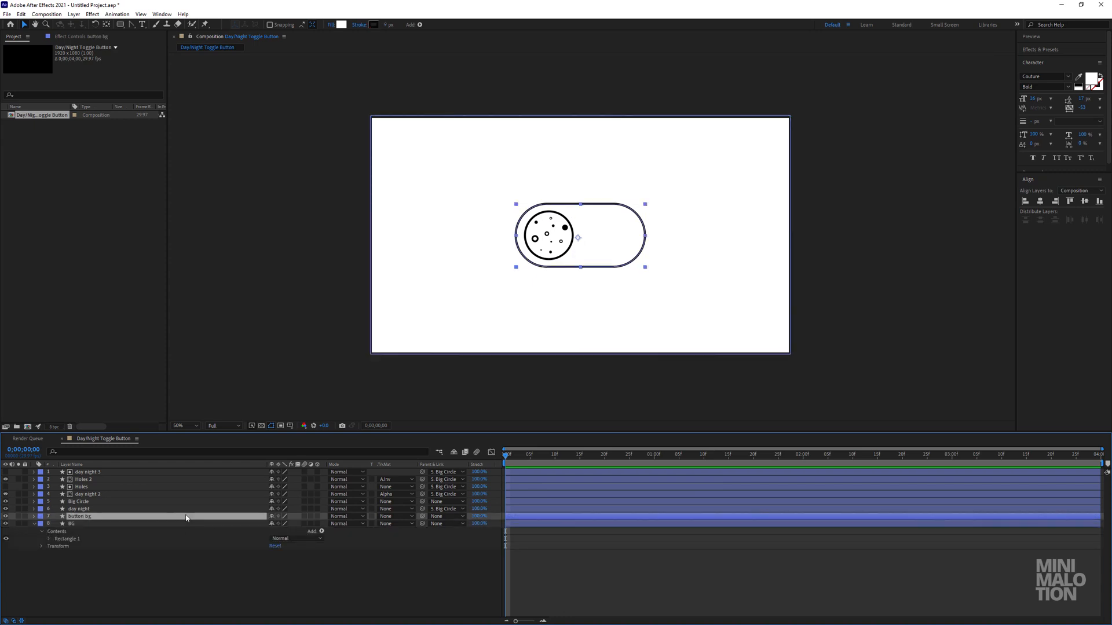
Reveal day night's keyframes and add a starting Color keyframe to Fill 1 of BG's Rectangle 1.
{"action": "left_click", "coordinate": [162, 509]}
{"action": "key", "text": "u"}
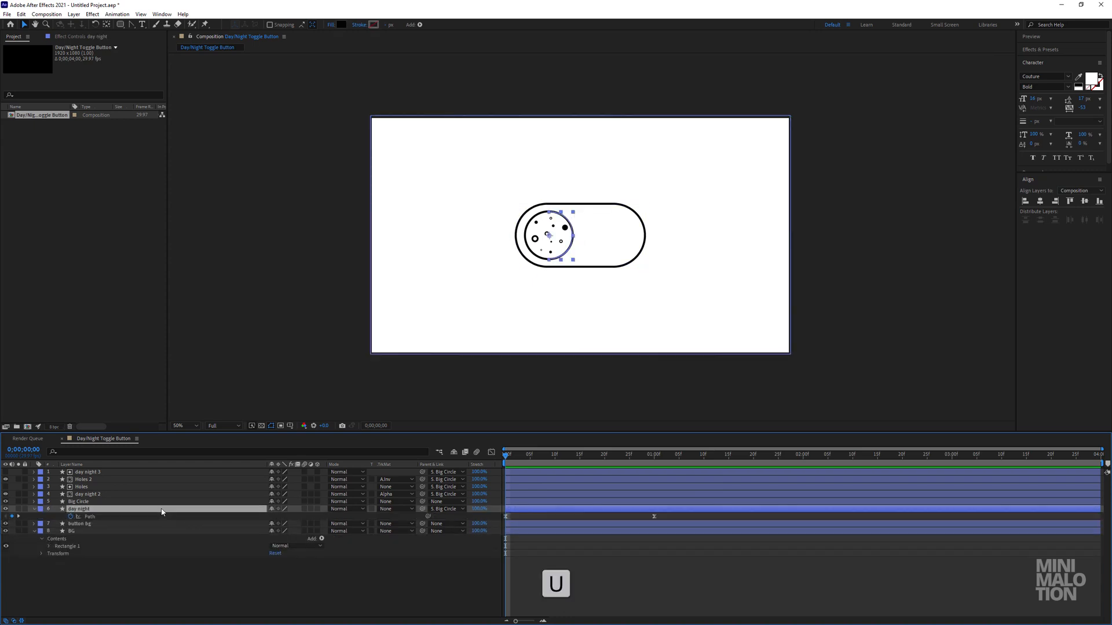
{"action": "left_click", "coordinate": [76, 553]}
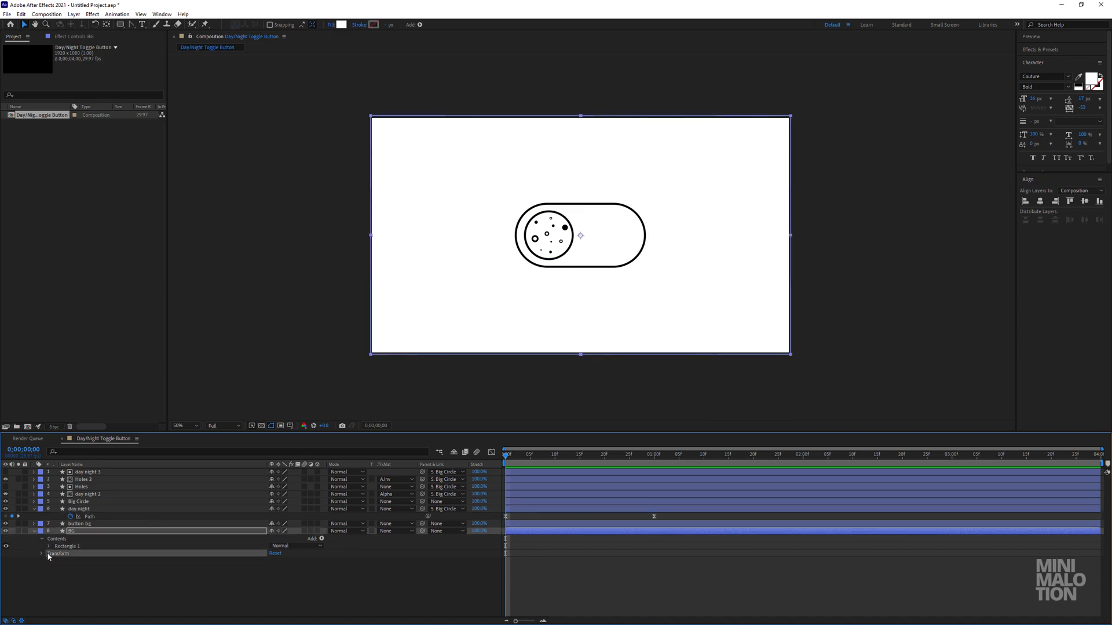
{"action": "left_click", "coordinate": [49, 547]}
{"action": "left_click", "coordinate": [59, 572]}
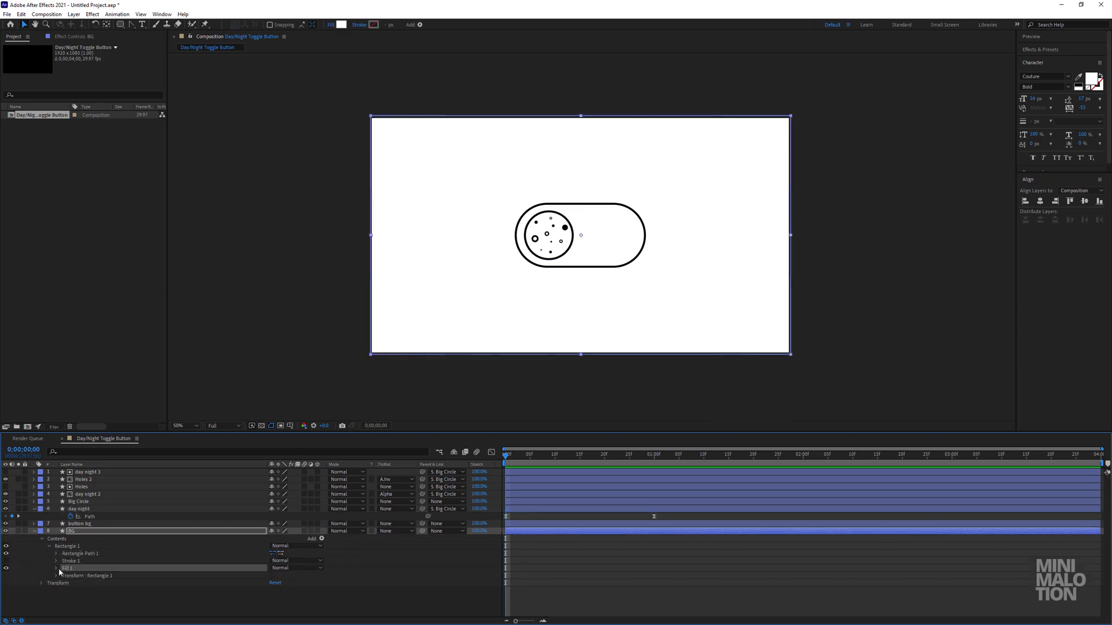
{"action": "left_click", "coordinate": [56, 569]}
{"action": "left_click", "coordinate": [71, 591]}
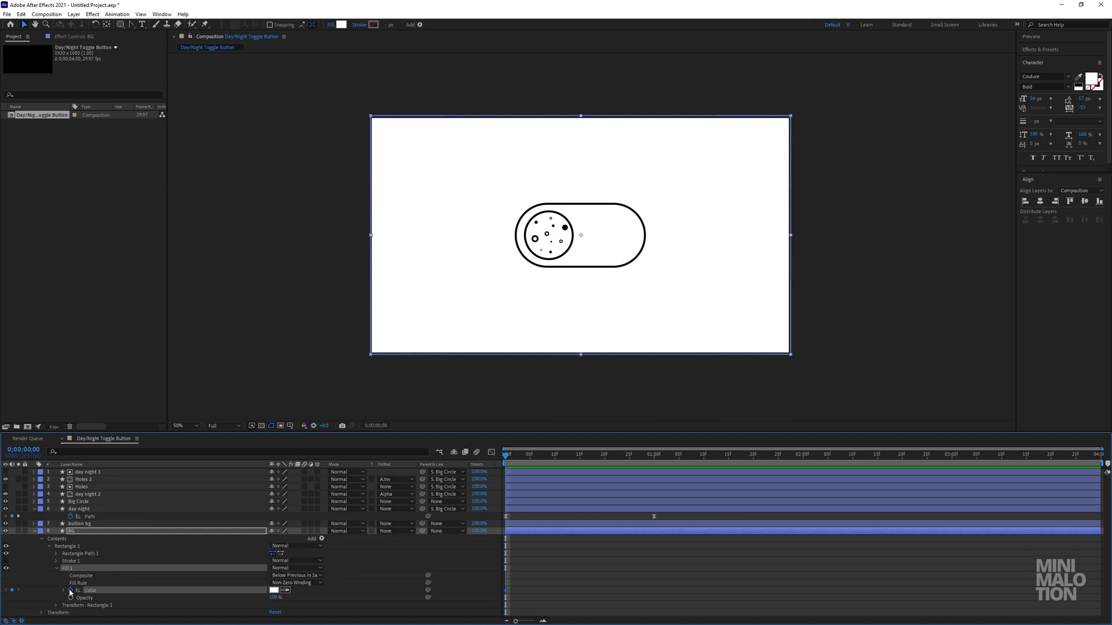
At the 1-second mark, add a Color keyframe to BG's fill and set it to black.
{"action": "left_click", "coordinate": [654, 456]}
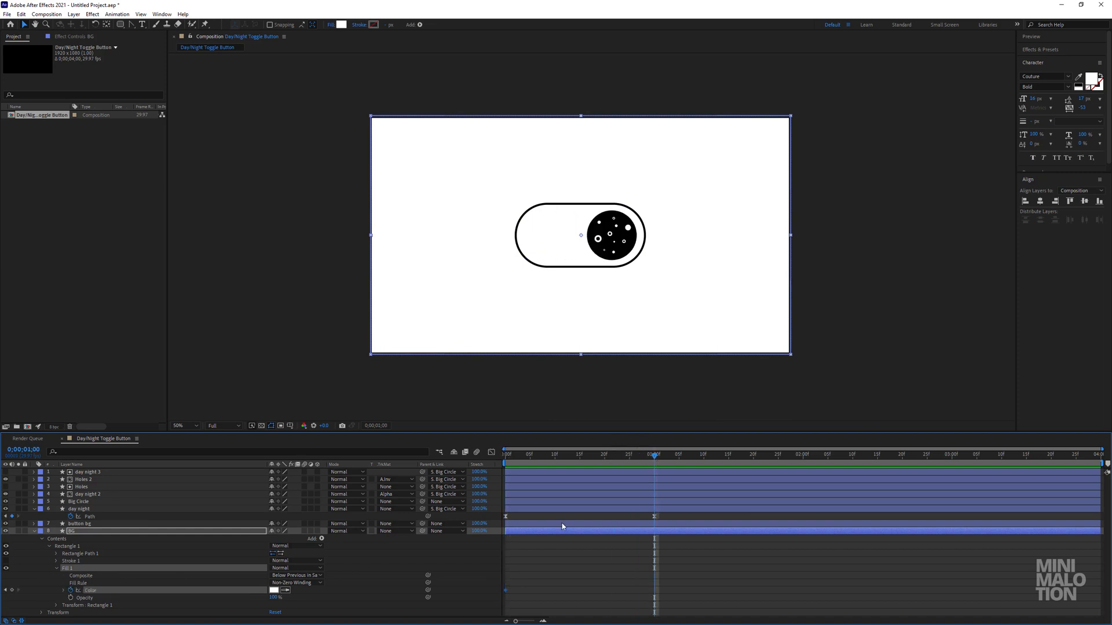
{"action": "left_click", "coordinate": [642, 550]}
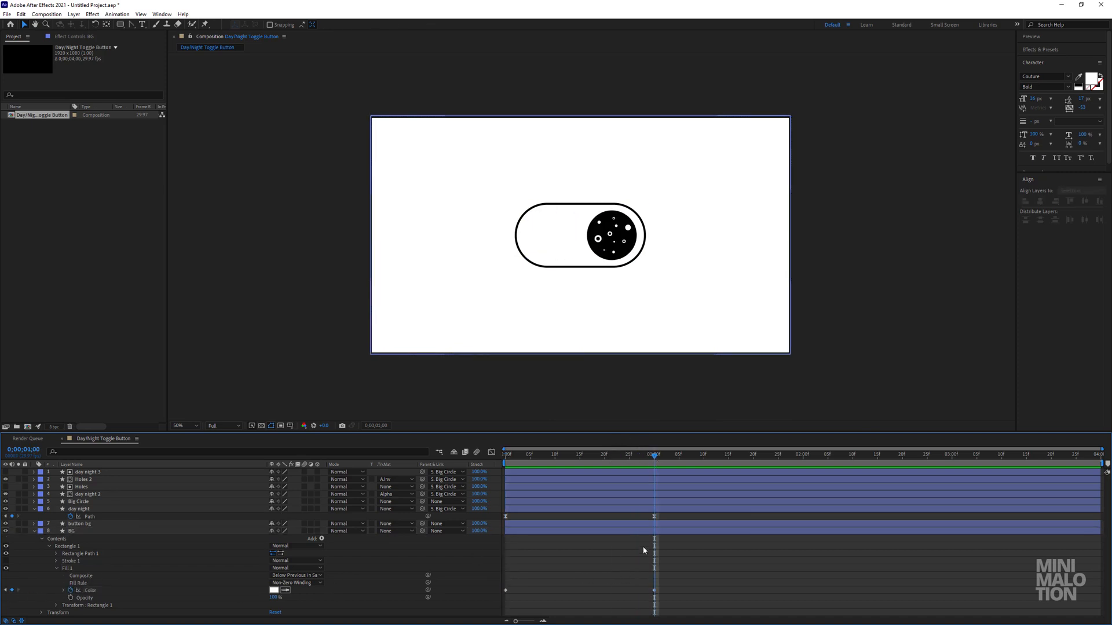
{"action": "left_click", "coordinate": [274, 591]}
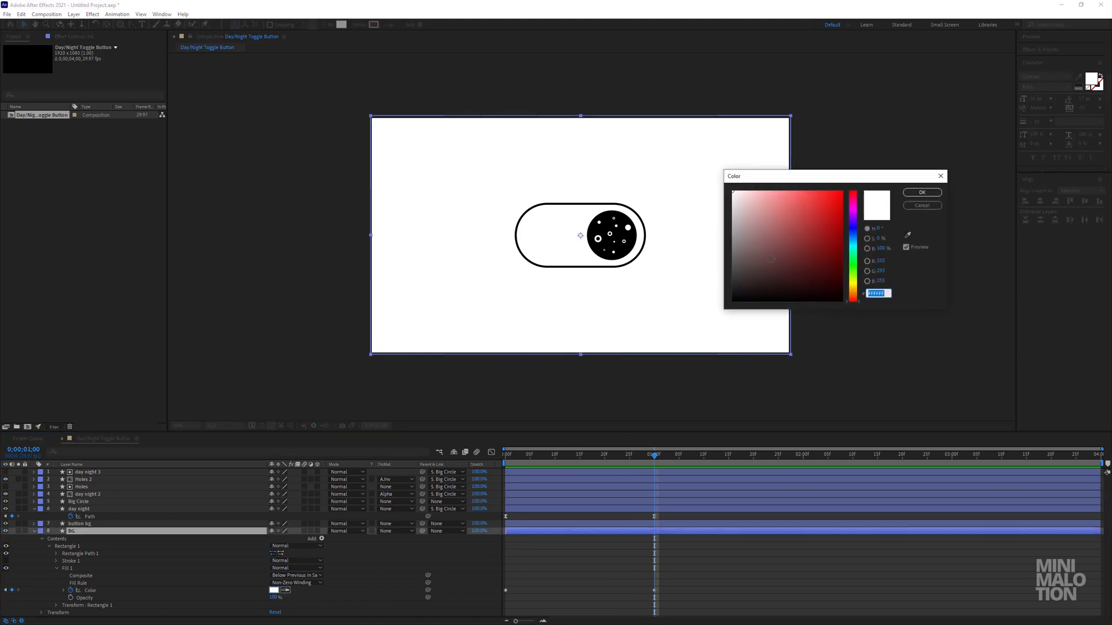
{"action": "left_click_drag", "start_coordinate": [758, 272], "coordinate": [699, 330]}
{"action": "left_click", "coordinate": [922, 193]}
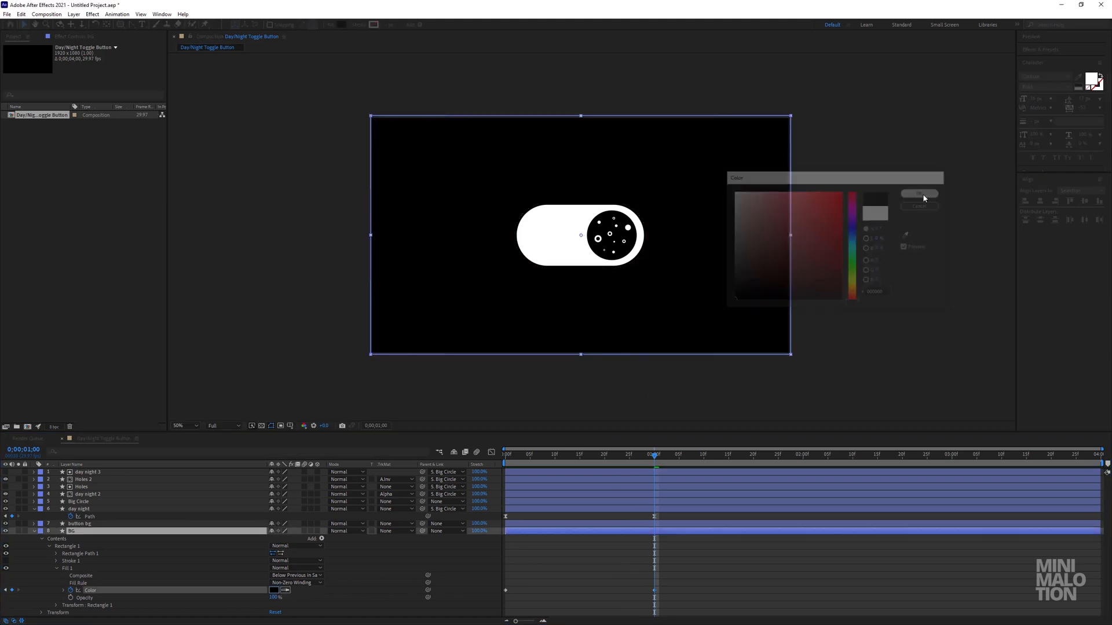
Return to the start and apply Easy Ease to both of BG's Color keyframes.
{"action": "left_click_drag", "start_coordinate": [590, 469], "coordinate": [459, 476]}
{"action": "left_click_drag", "start_coordinate": [670, 586], "coordinate": [470, 607]}
{"action": "right_click", "coordinate": [506, 590]}
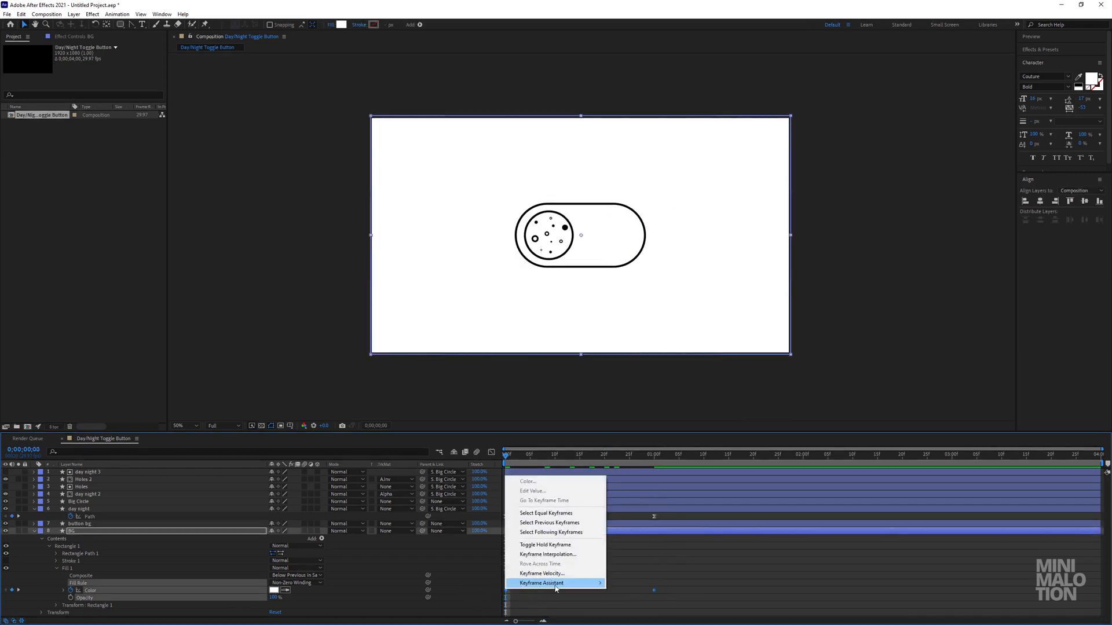
{"action": "mouse_move", "coordinate": [579, 597]}
{"action": "left_click", "coordinate": [631, 524]}
Reshape the speed curve of BG's Color keyframes into a steep, narrow, symmetrical peak.
{"action": "left_click", "coordinate": [491, 451]}
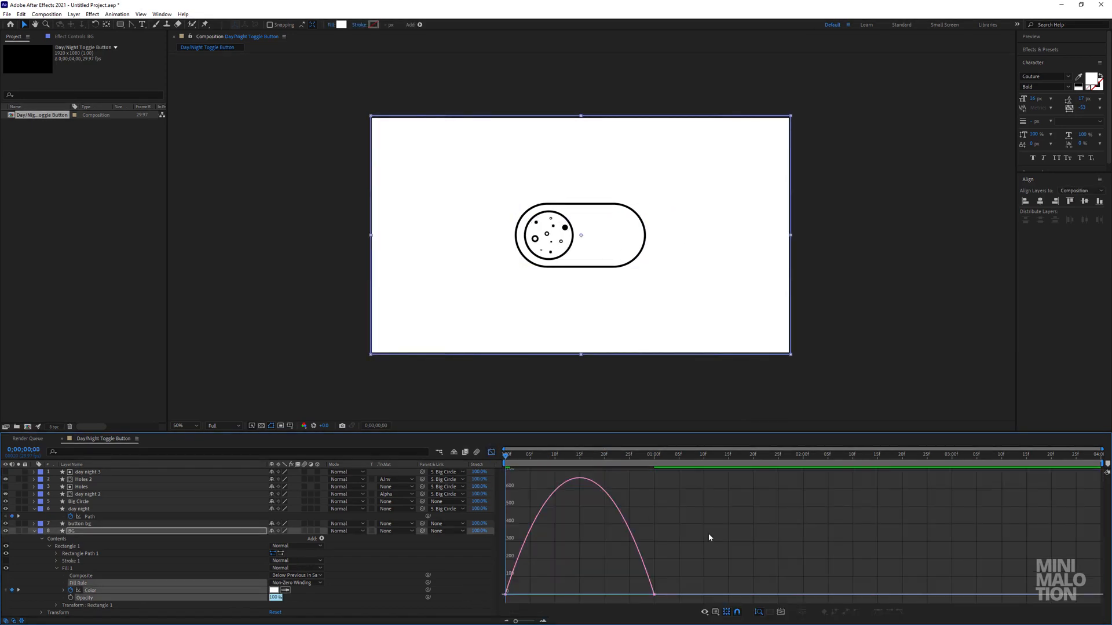
{"action": "left_click_drag", "start_coordinate": [711, 546], "coordinate": [501, 604]}
{"action": "left_click_drag", "start_coordinate": [632, 591], "coordinate": [607, 591]}
{"action": "left_click_drag", "start_coordinate": [528, 591], "coordinate": [553, 591]}
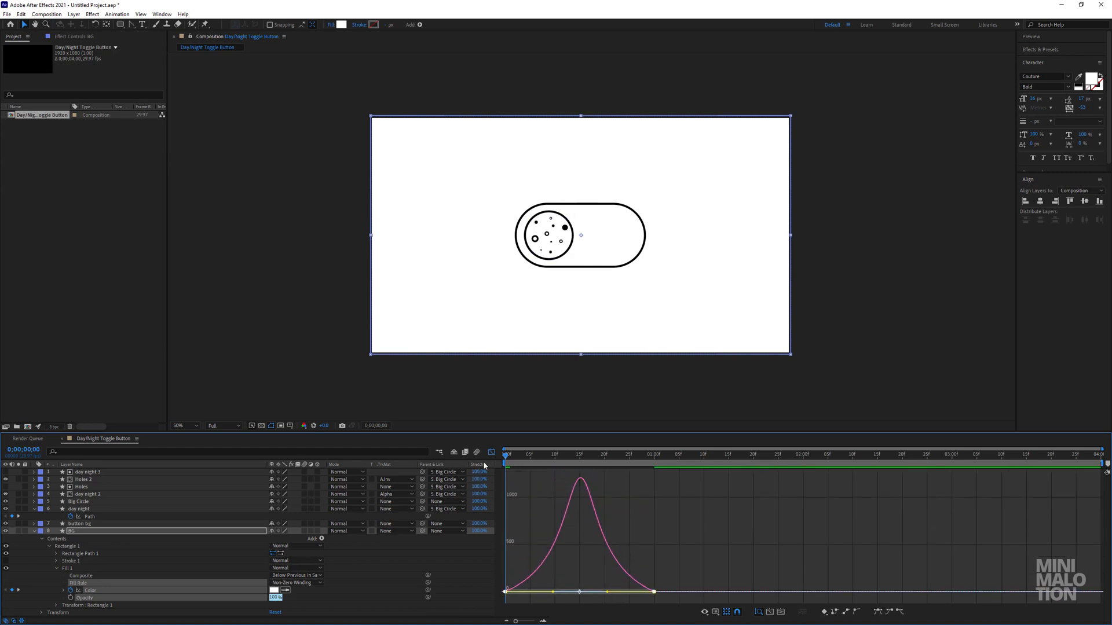
{"action": "key", "text": "shift+F3"}
Preview the background's white-to-black transition together with the toggle slide, and return to the start.
{"action": "left_click", "coordinate": [599, 541]}
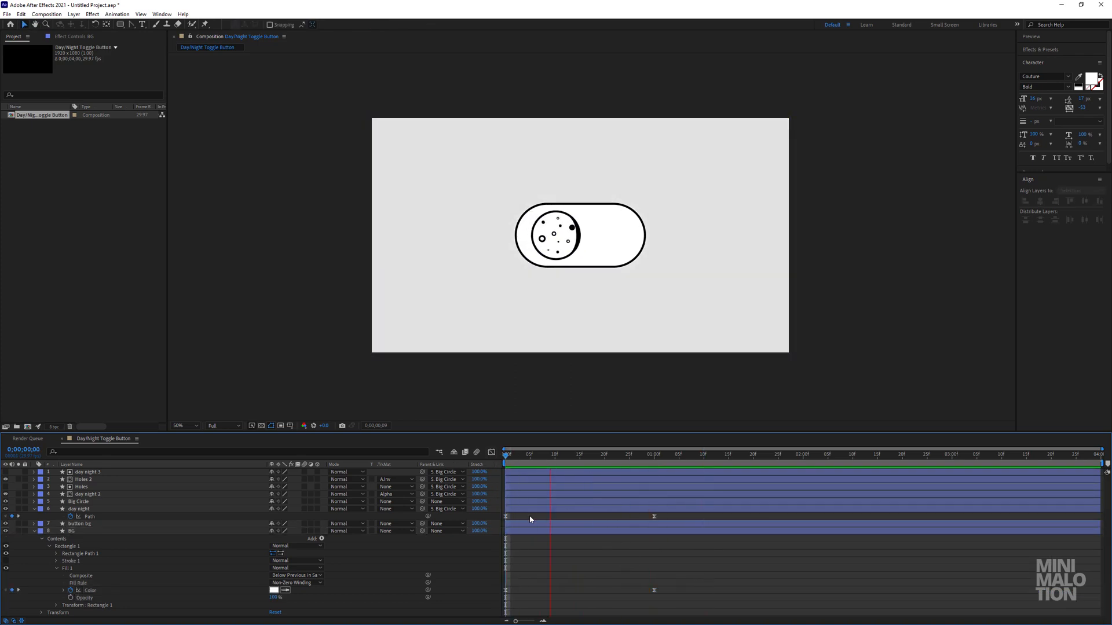
{"action": "left_click_drag", "start_coordinate": [590, 455], "coordinate": [623, 469]}
{"action": "key", "text": "space"}
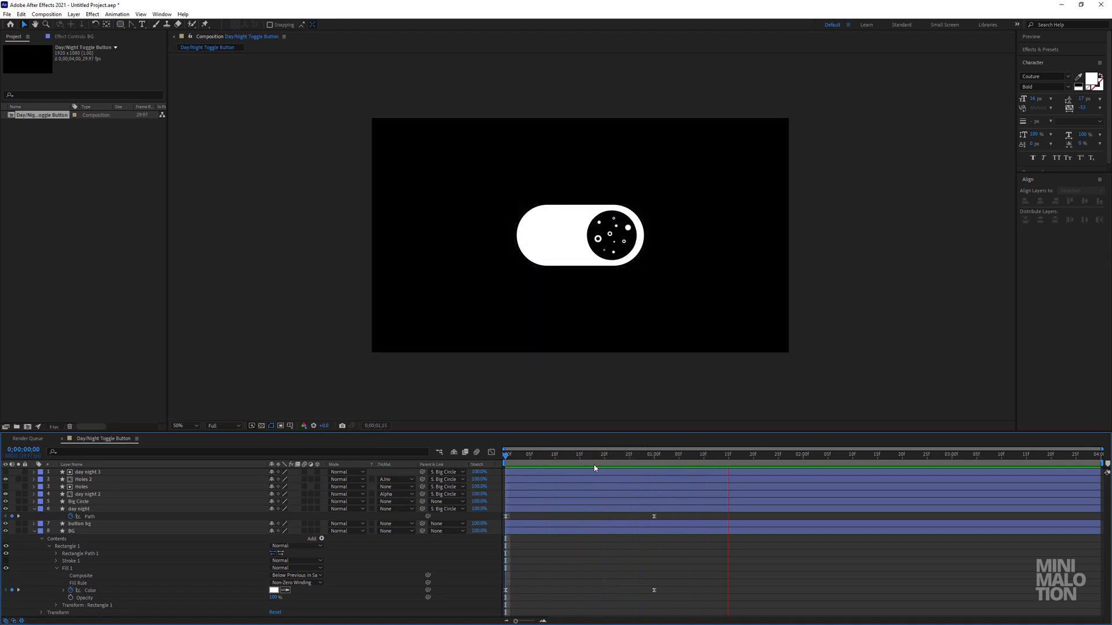
{"action": "key", "text": "space"}
{"action": "left_click_drag", "start_coordinate": [593, 457], "coordinate": [451, 470]}
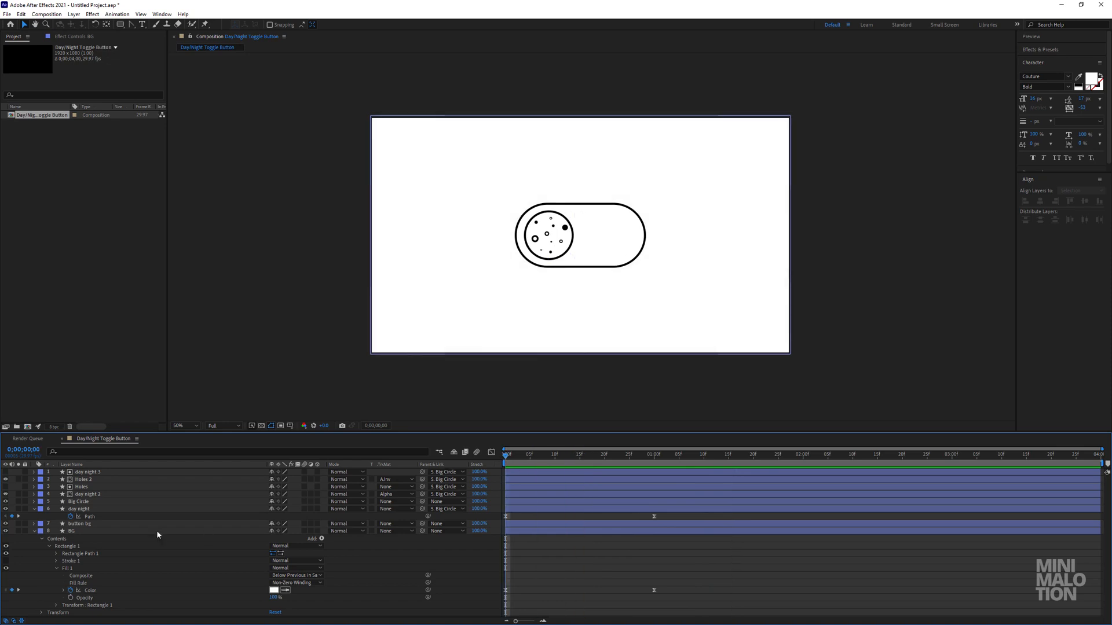
Collapse the BG and day night properties, and reveal the keyframed properties of all layers.
{"action": "left_click", "coordinate": [35, 531]}
{"action": "left_click", "coordinate": [79, 510]}
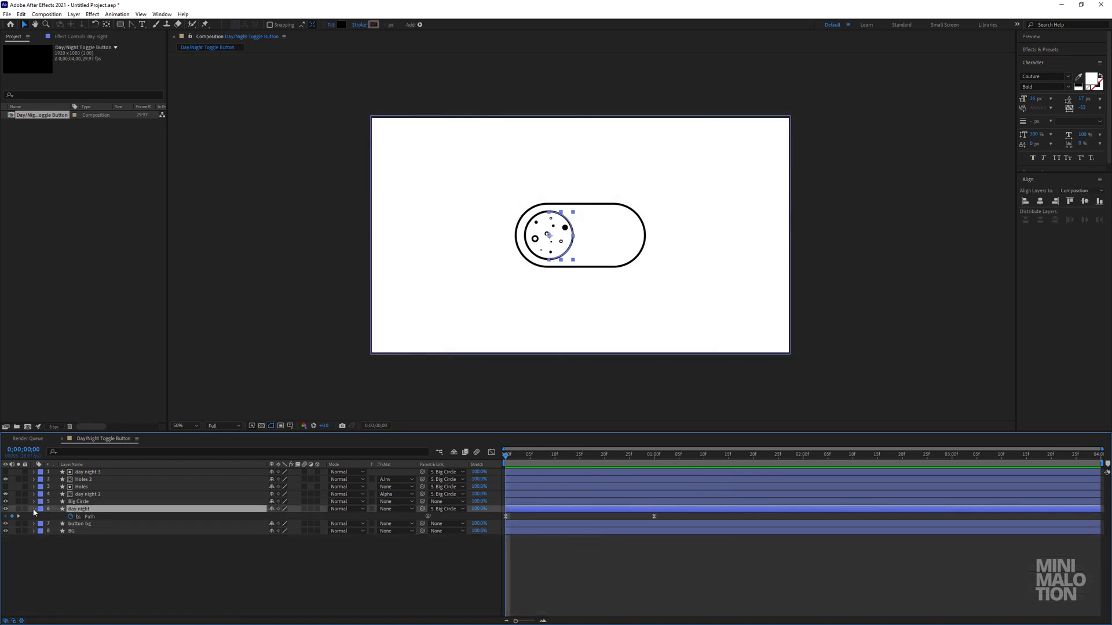
{"action": "left_click", "coordinate": [34, 511]}
{"action": "left_click", "coordinate": [75, 523]}
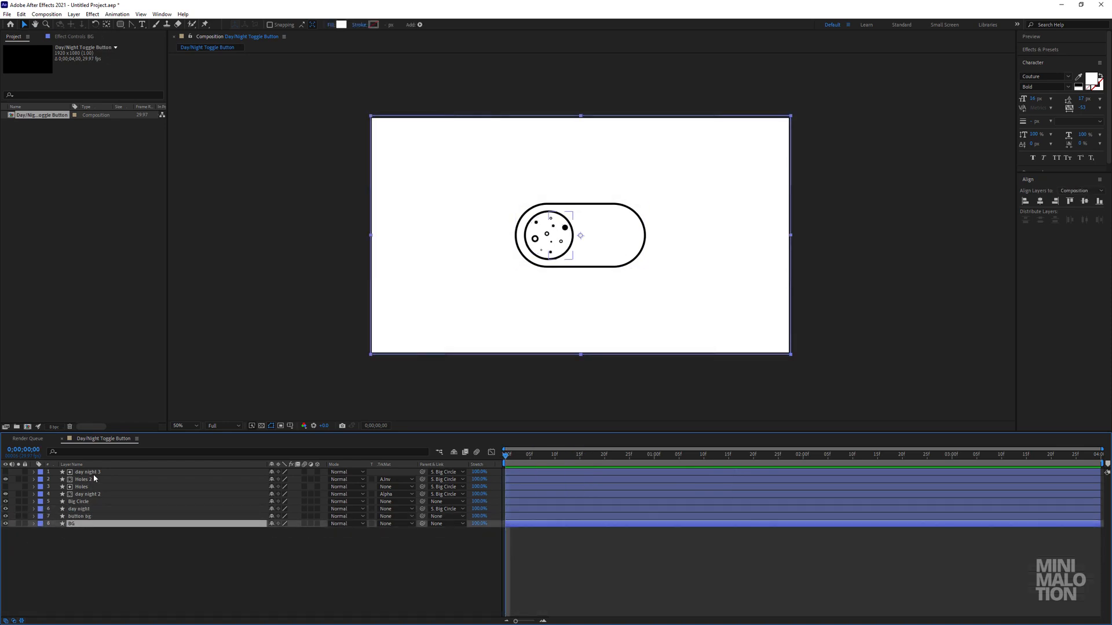
{"action": "key", "text": "ctrl+a"}
{"action": "key", "text": "u"}
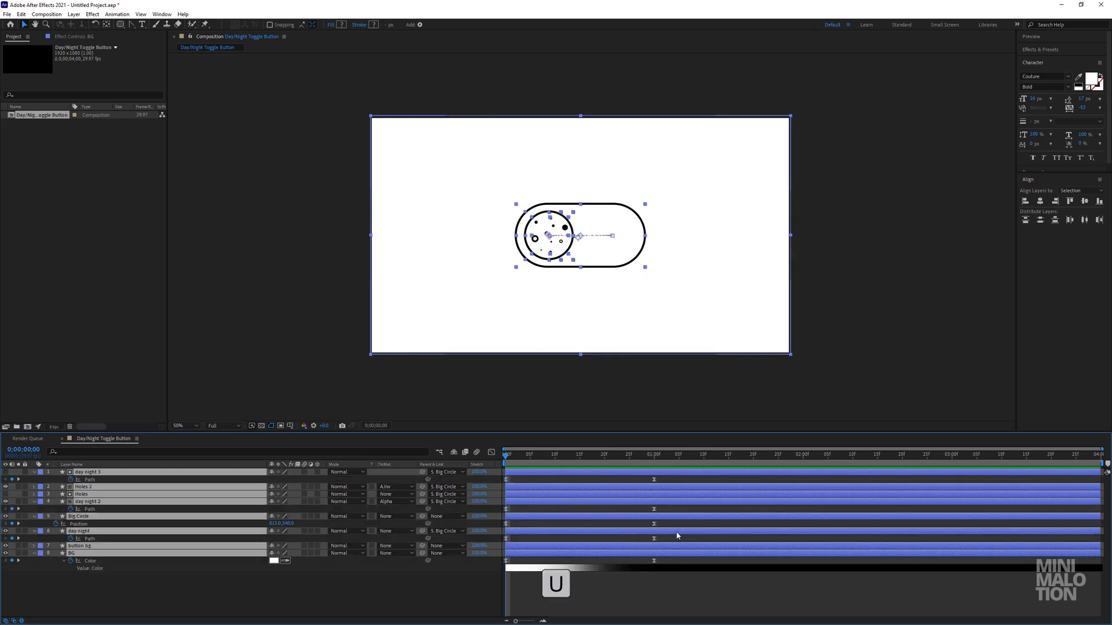
{"action": "left_click", "coordinate": [667, 587]}
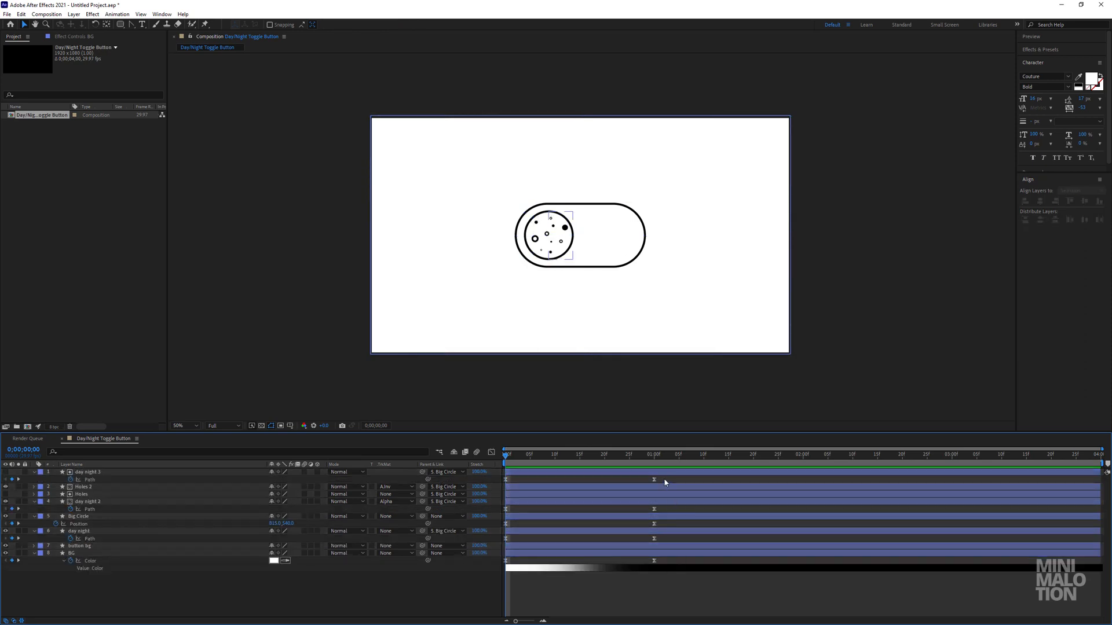
Copy day night 3's two Path keyframes, paste them at 0;00;01;15, and time-reverse the pasted pair.
{"action": "left_click_drag", "start_coordinate": [666, 476], "coordinate": [495, 493]}
{"action": "key", "text": "ctrl+c"}
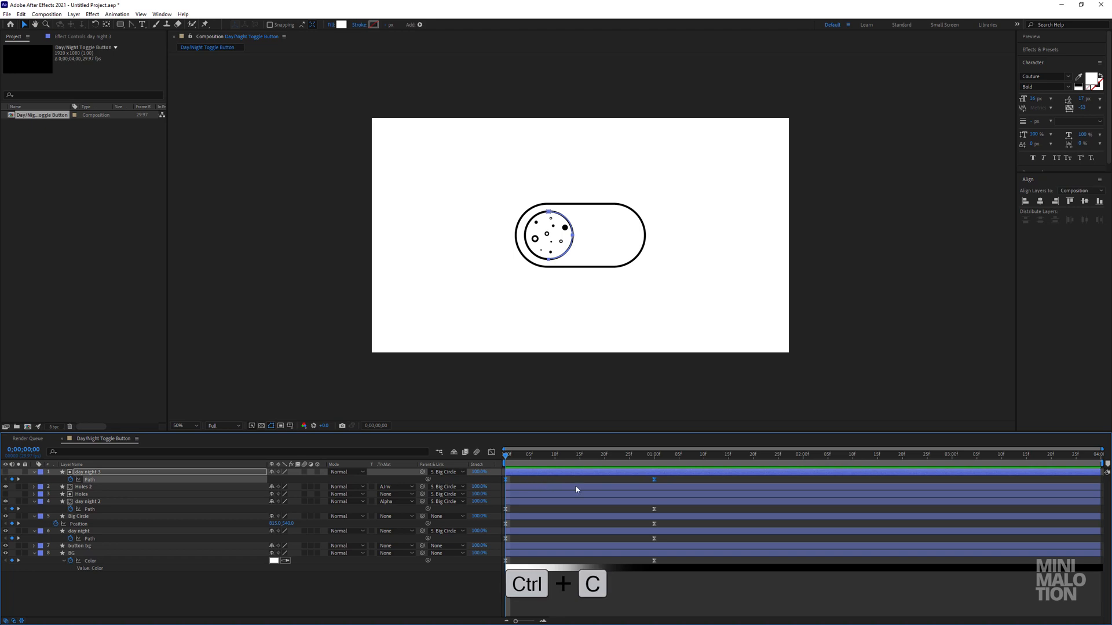
{"action": "left_click_drag", "start_coordinate": [727, 467], "coordinate": [656, 466]}
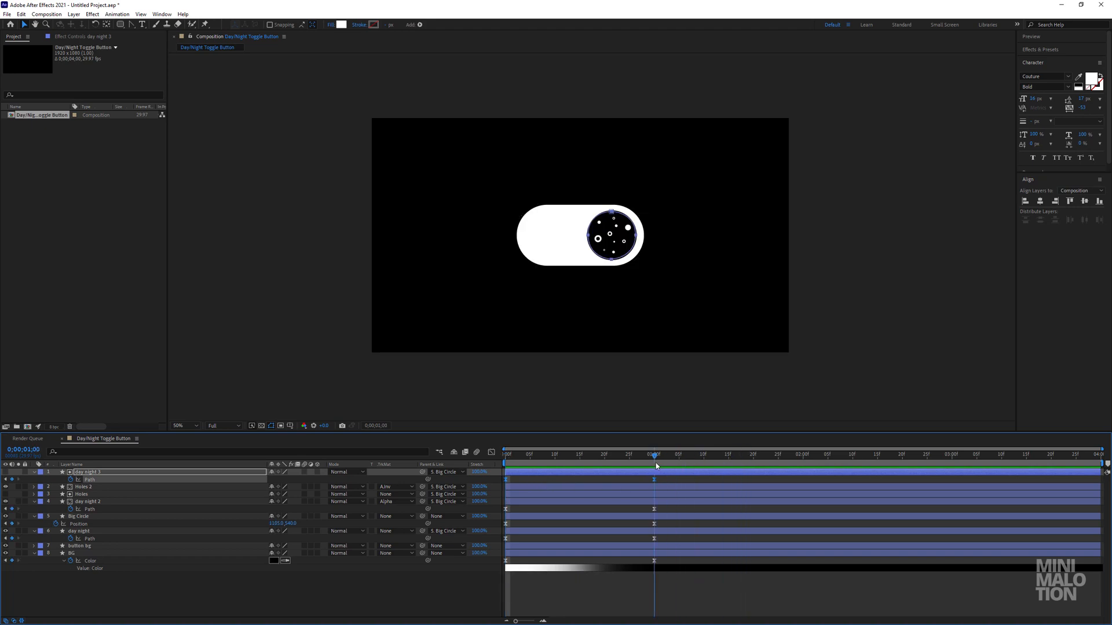
{"action": "left_click_drag", "start_coordinate": [738, 464], "coordinate": [729, 467]}
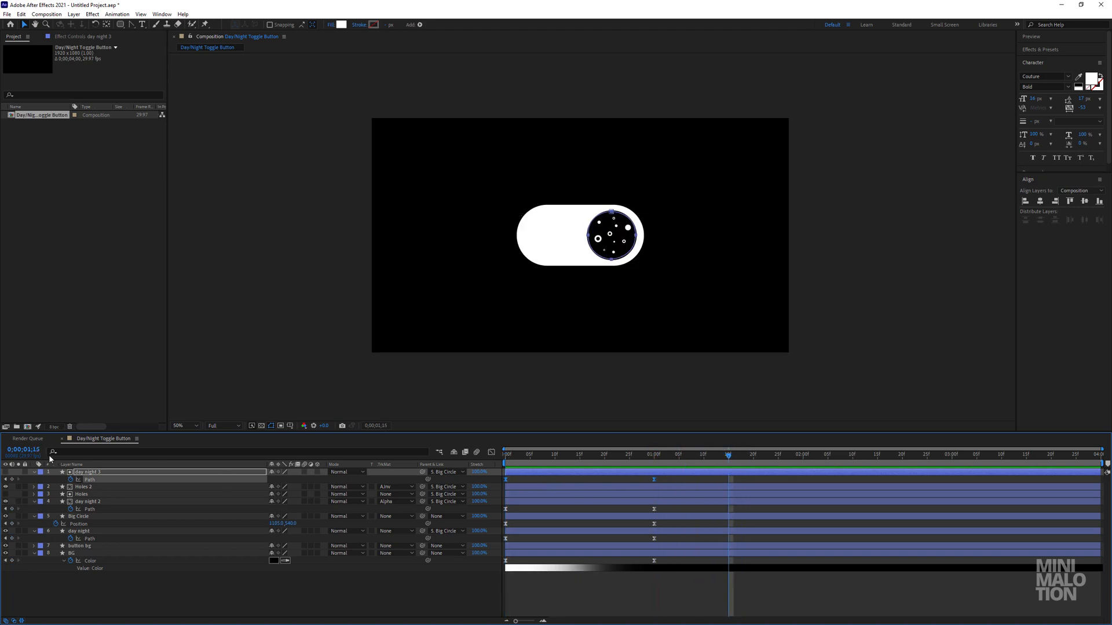
{"action": "key", "text": "ctrl+v"}
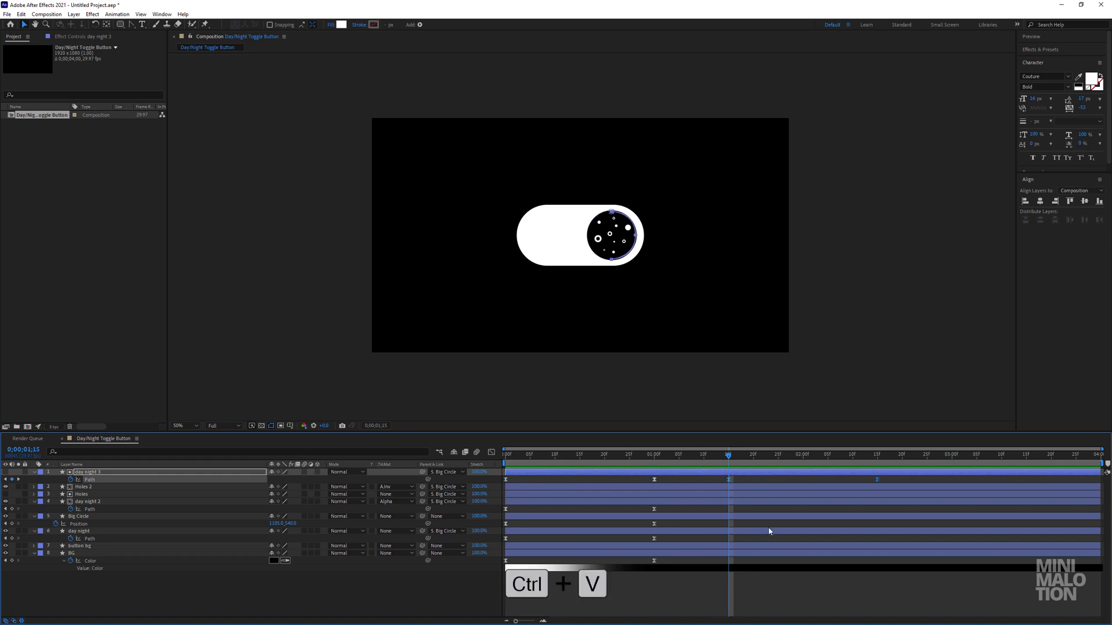
{"action": "right_click", "coordinate": [729, 481]}
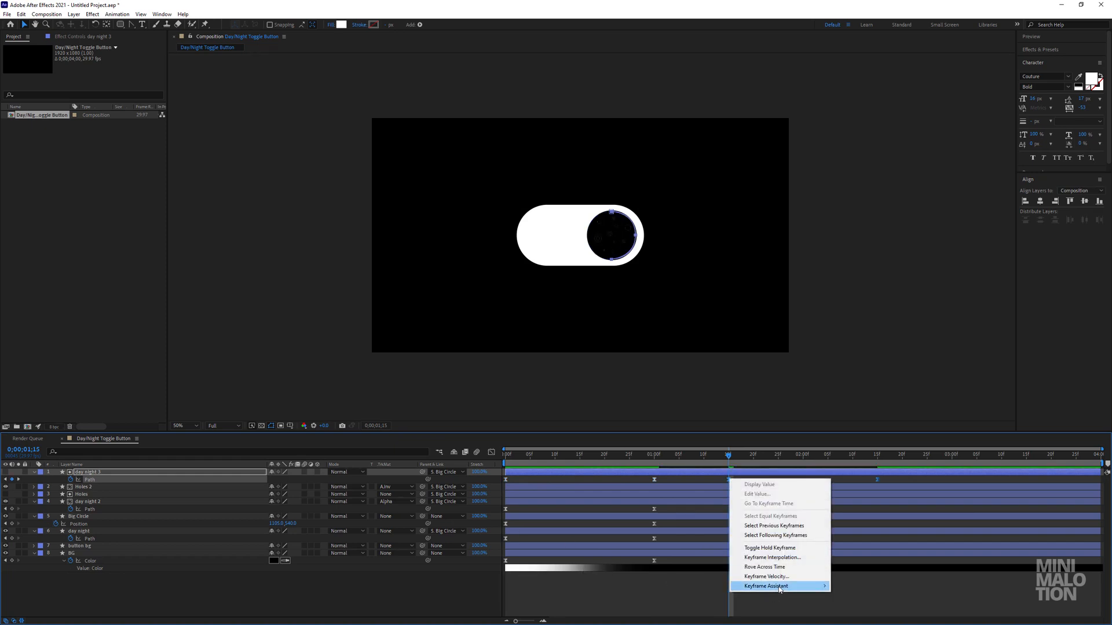
{"action": "mouse_move", "coordinate": [799, 586]}
{"action": "left_click", "coordinate": [859, 587]}
Duplicate day night 2's two Path keyframes at 0;00;01;15 and time-reverse the pasted pair.
{"action": "left_click_drag", "start_coordinate": [665, 508], "coordinate": [507, 515]}
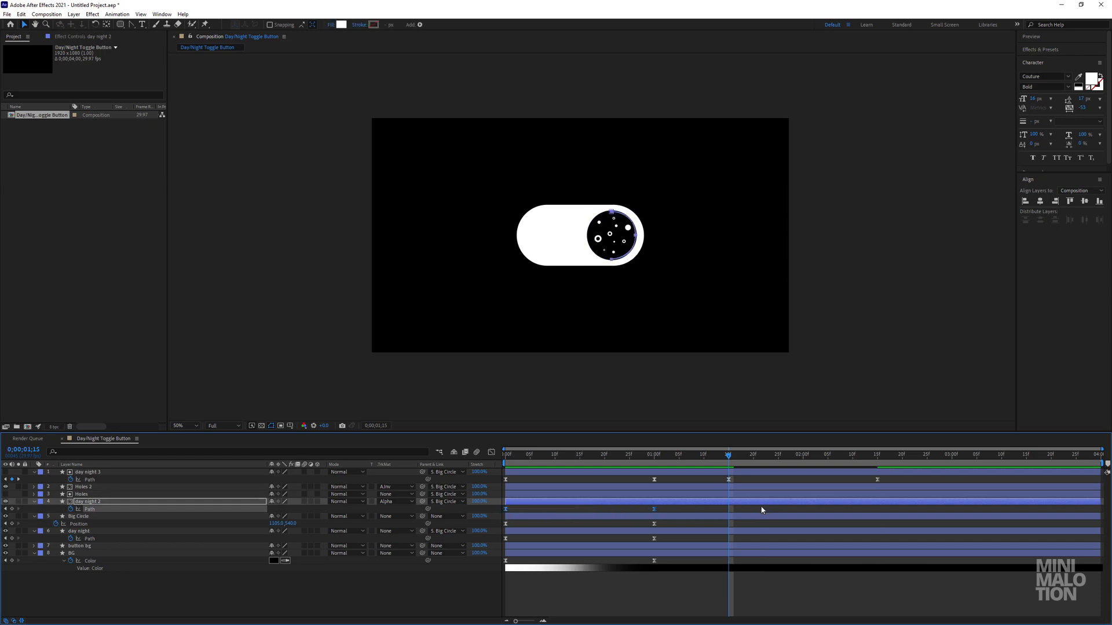
{"action": "right_click", "coordinate": [728, 510]}
{"action": "mouse_move", "coordinate": [767, 617]}
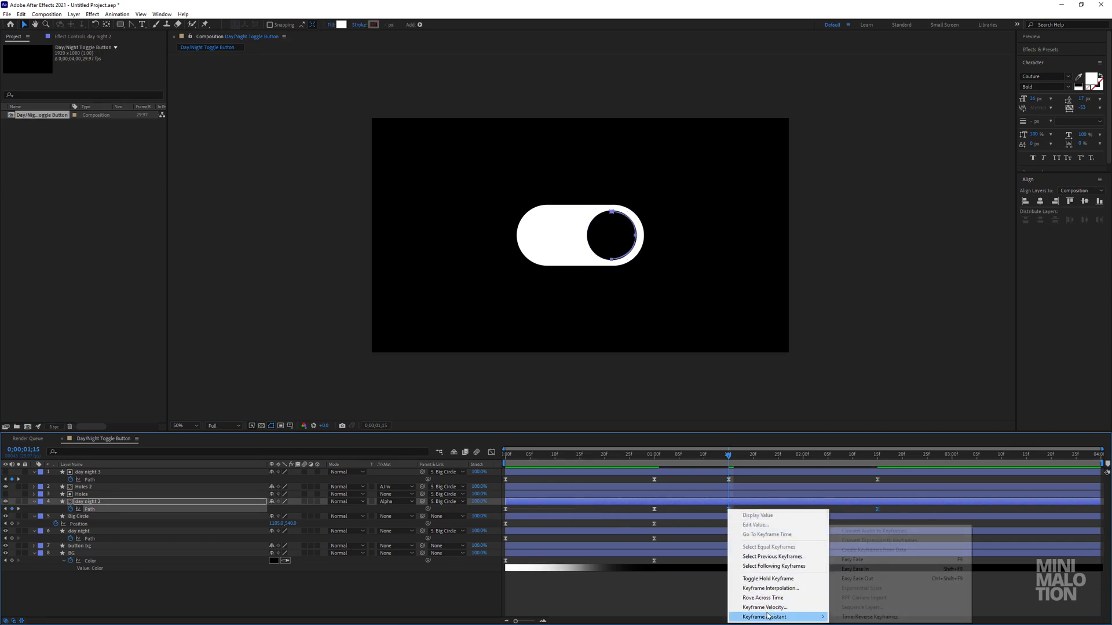
{"action": "left_click", "coordinate": [853, 617]}
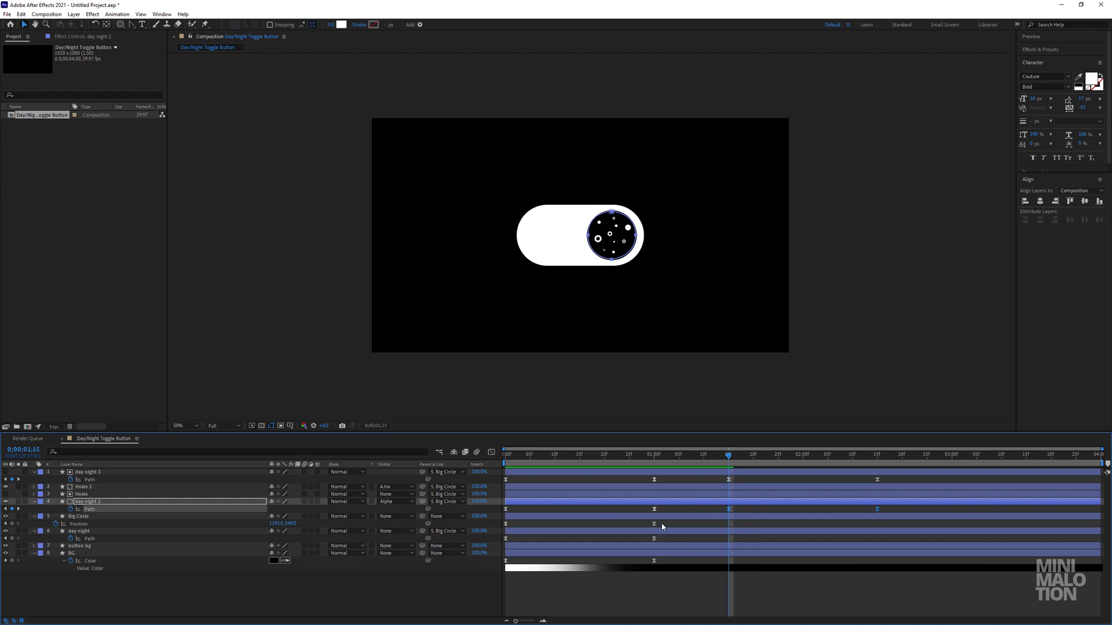
Duplicate Big Circle's two Position keyframes at 0;00;01;15 and time-reverse the pasted pair.
{"action": "left_click_drag", "start_coordinate": [661, 525], "coordinate": [730, 528]}
{"action": "right_click", "coordinate": [731, 528]}
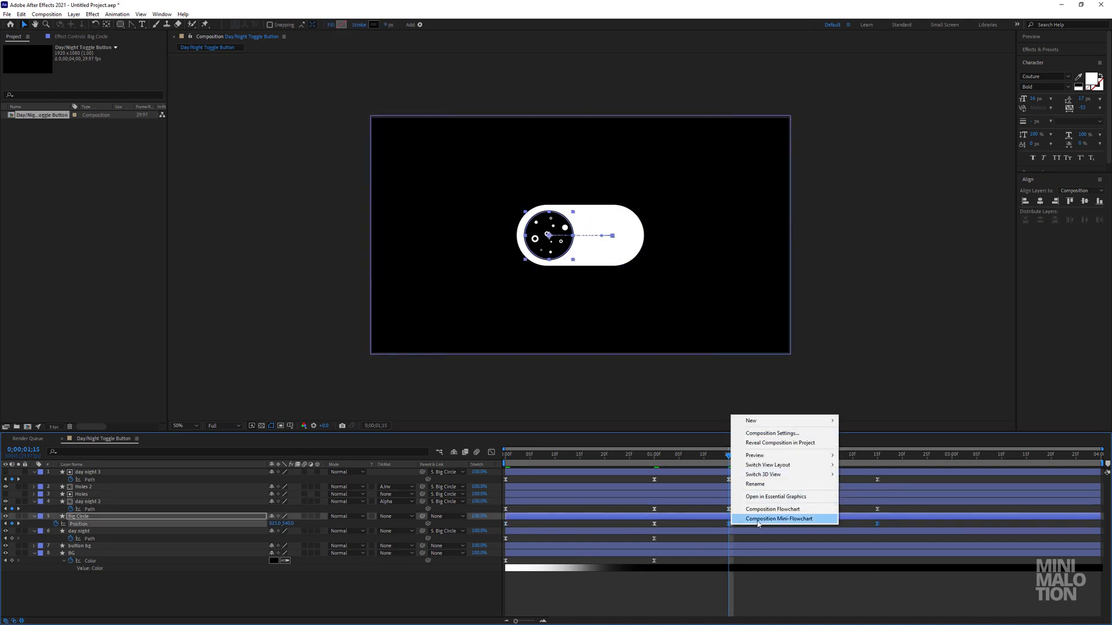
{"action": "right_click", "coordinate": [729, 524]}
{"action": "right_click", "coordinate": [728, 524]}
{"action": "mouse_move", "coordinate": [776, 517]}
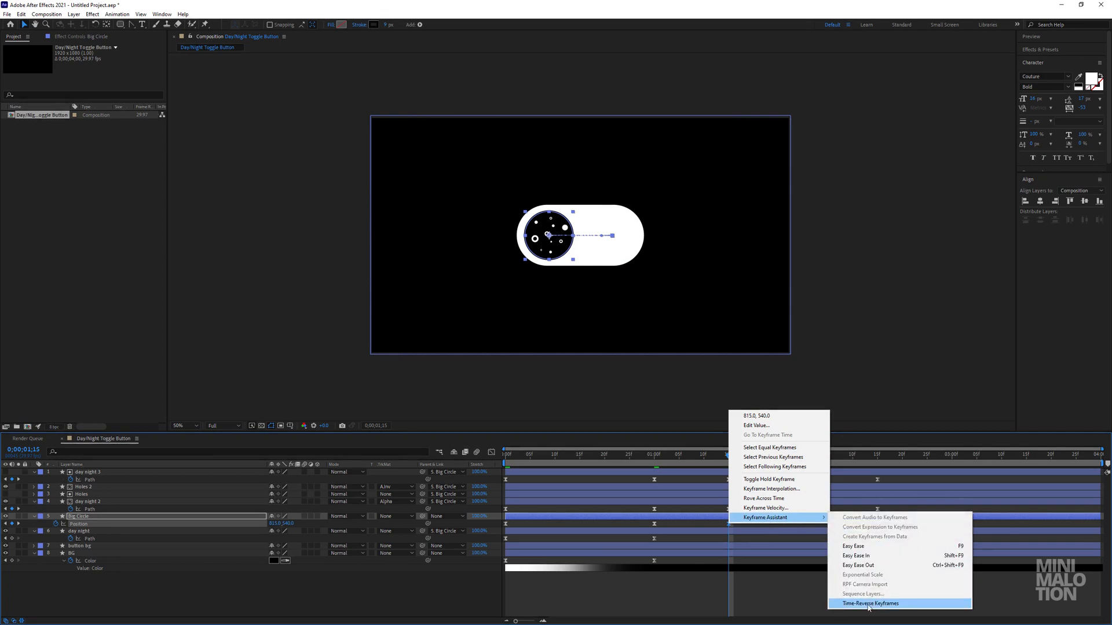
{"action": "left_click", "coordinate": [853, 546]}
Duplicate day night's two Path keyframes at 0;00;01;15 and time-reverse the pasted pair.
{"action": "left_click_drag", "start_coordinate": [662, 538], "coordinate": [504, 544]}
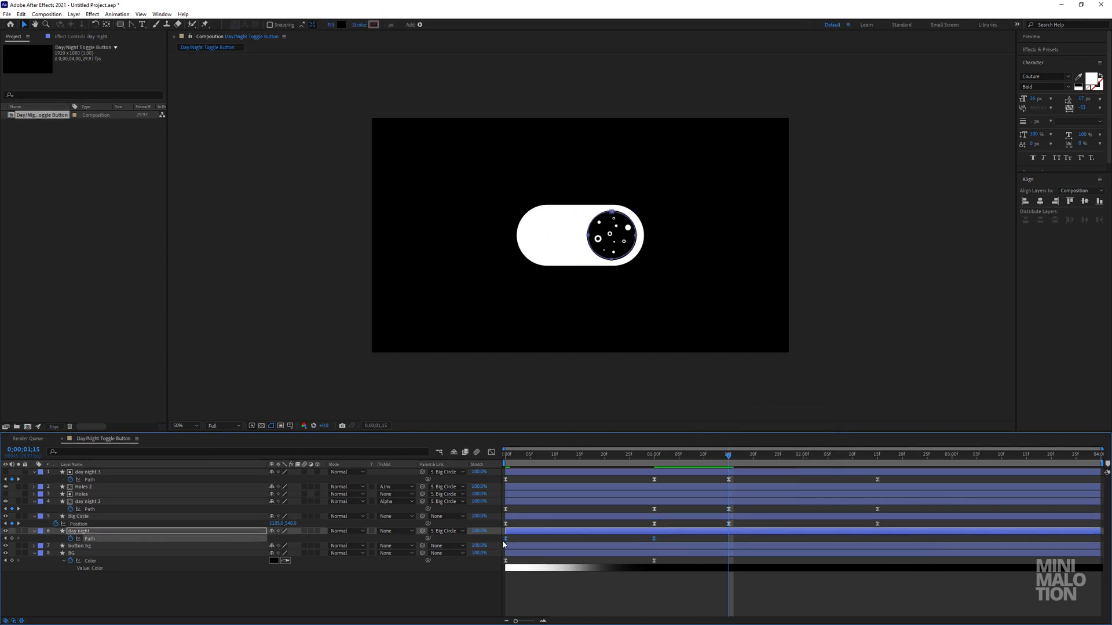
{"action": "right_click", "coordinate": [729, 539]}
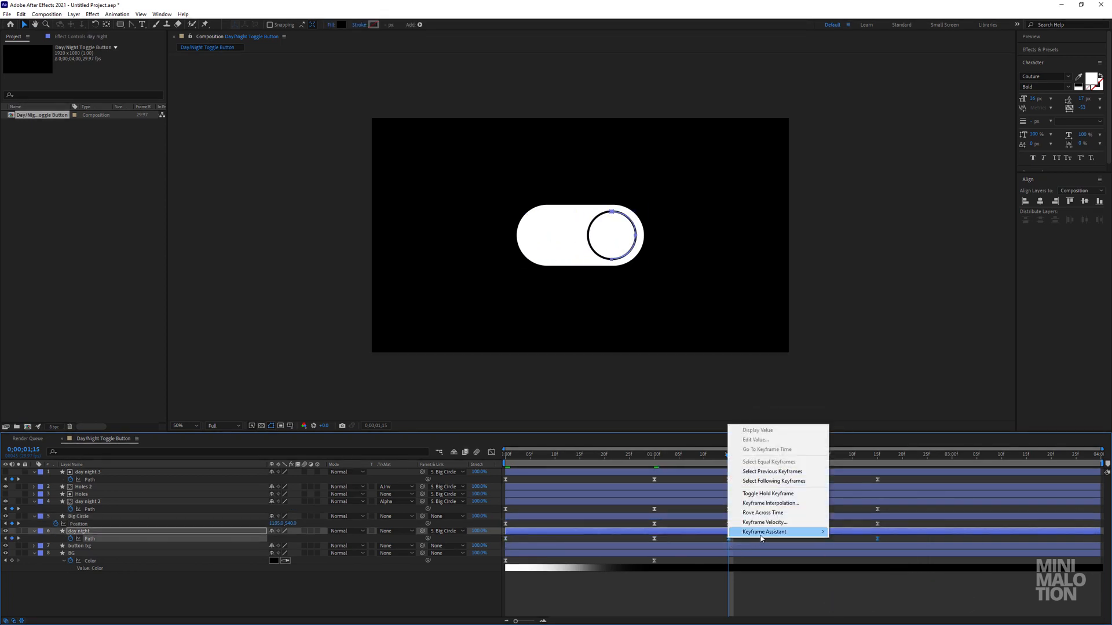
{"action": "mouse_move", "coordinate": [799, 532]}
{"action": "left_click", "coordinate": [868, 561]}
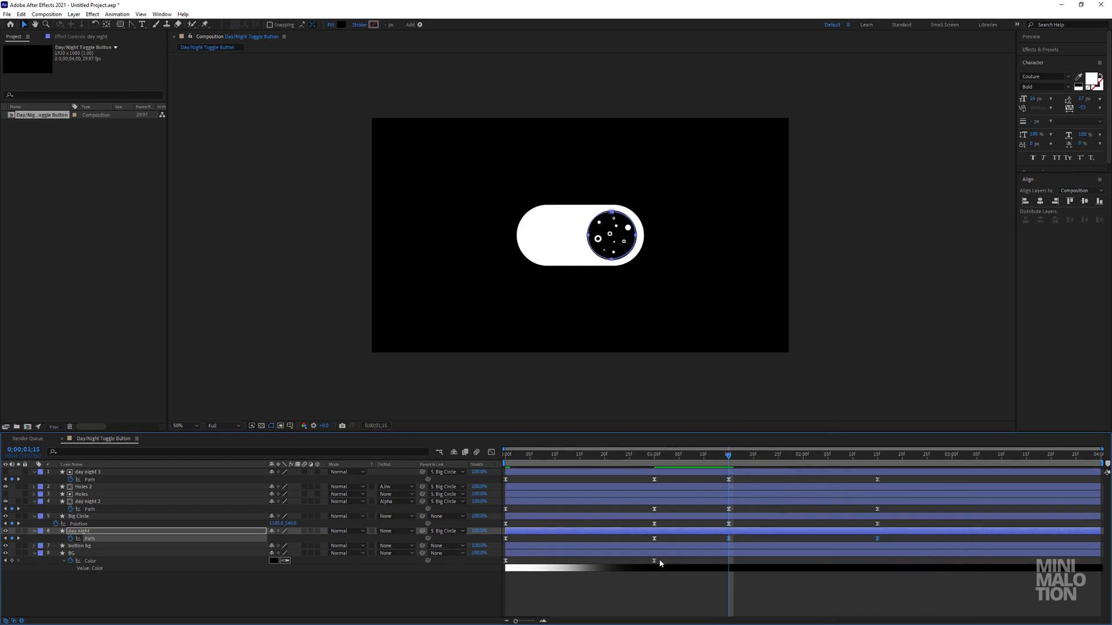
Copy BG's two Color keyframes, paste them at 0;00;01;15, and time-reverse the pasted pair.
{"action": "left_click_drag", "start_coordinate": [659, 558], "coordinate": [502, 567]}
{"action": "key", "text": "ctrl+c"}
{"action": "key", "text": "ctrl+v"}
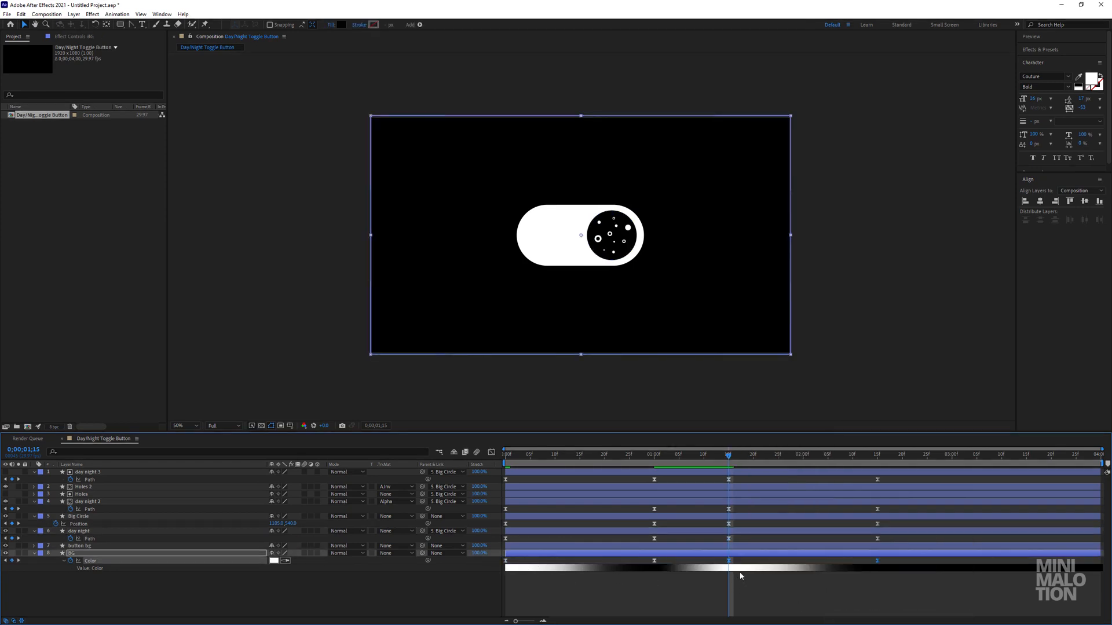
{"action": "right_click", "coordinate": [729, 561]}
{"action": "mouse_move", "coordinate": [752, 557]}
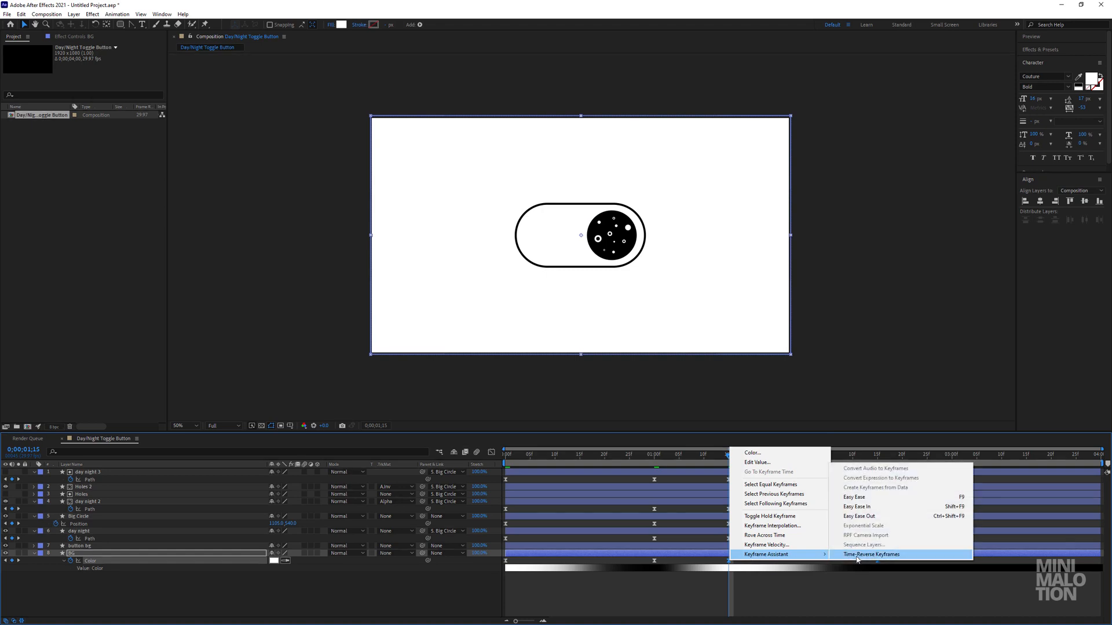
{"action": "left_click", "coordinate": [858, 557]}
{"action": "left_click", "coordinate": [759, 589]}
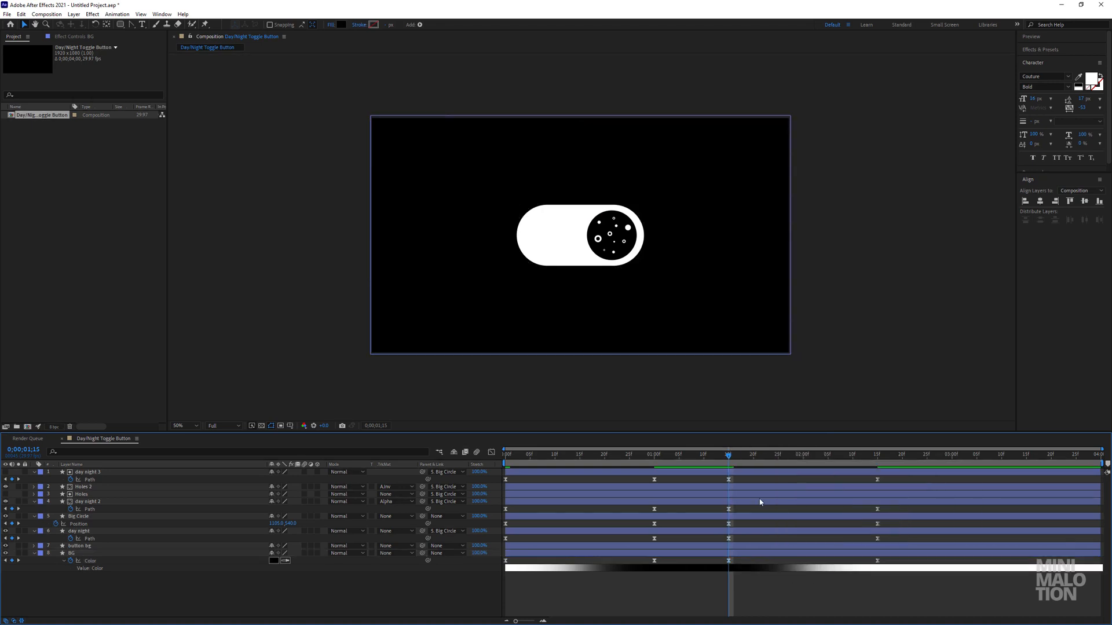
End the work area at 0;00;03;00 and trim the composition to it.
{"action": "key", "text": "space"}
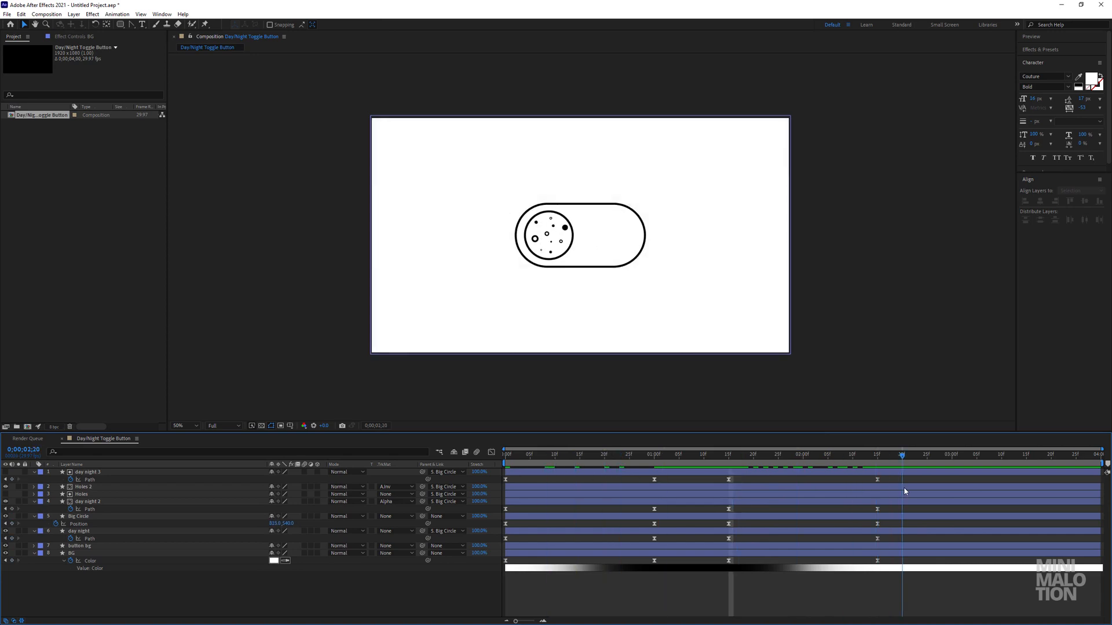
{"action": "key", "text": "Page_Up"}
{"action": "left_click", "coordinate": [933, 472]}
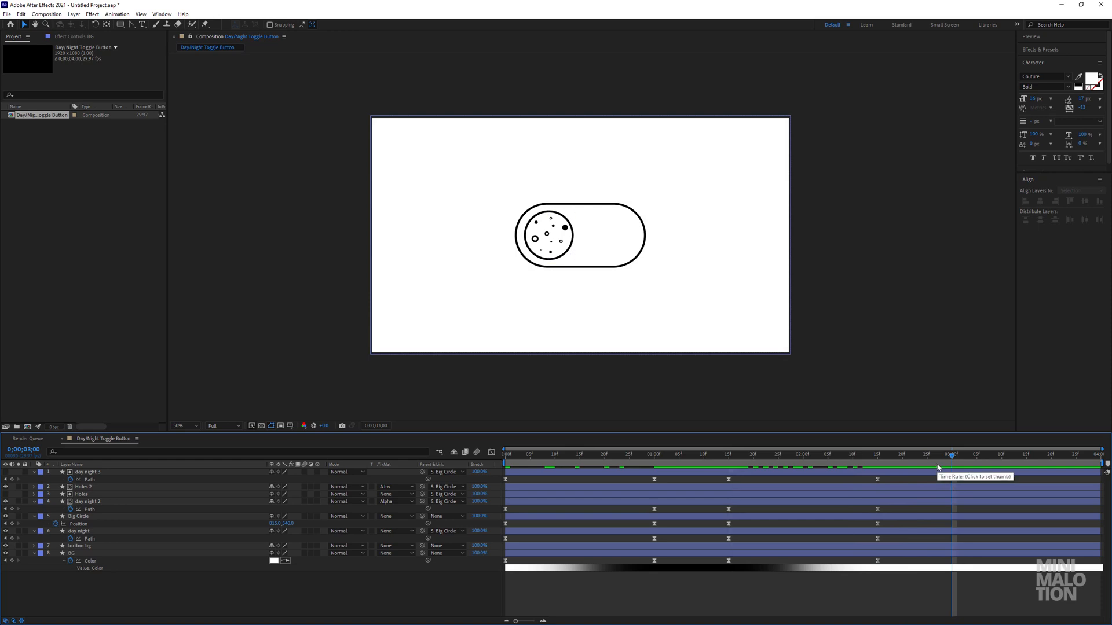
{"action": "key", "text": "n"}
{"action": "right_click", "coordinate": [937, 463]}
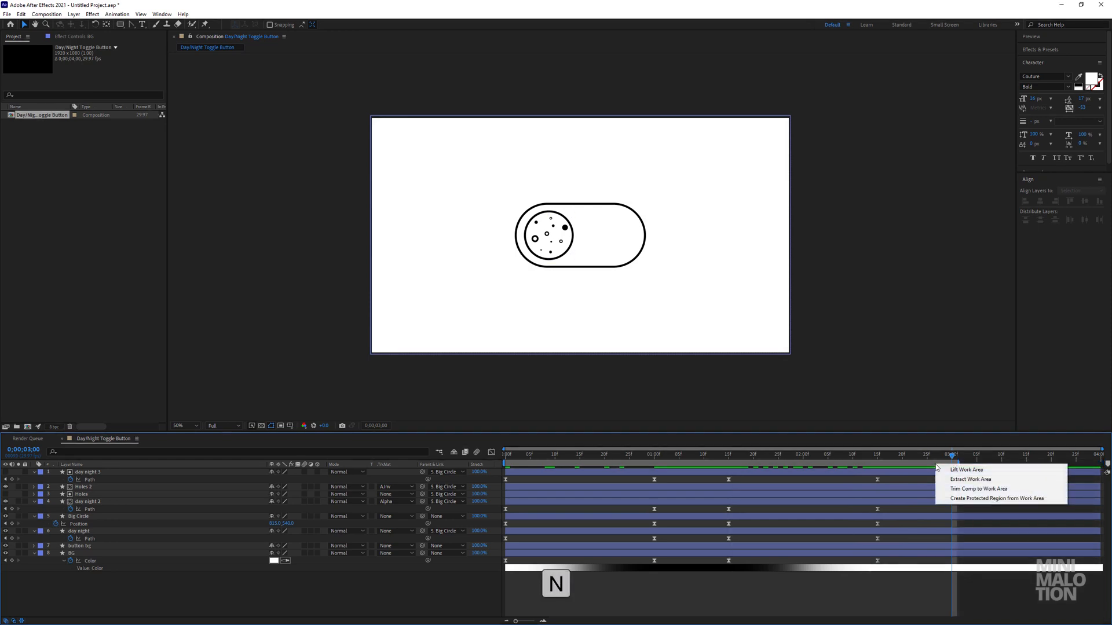
{"action": "left_click", "coordinate": [964, 490]}
{"action": "left_click", "coordinate": [777, 603]}
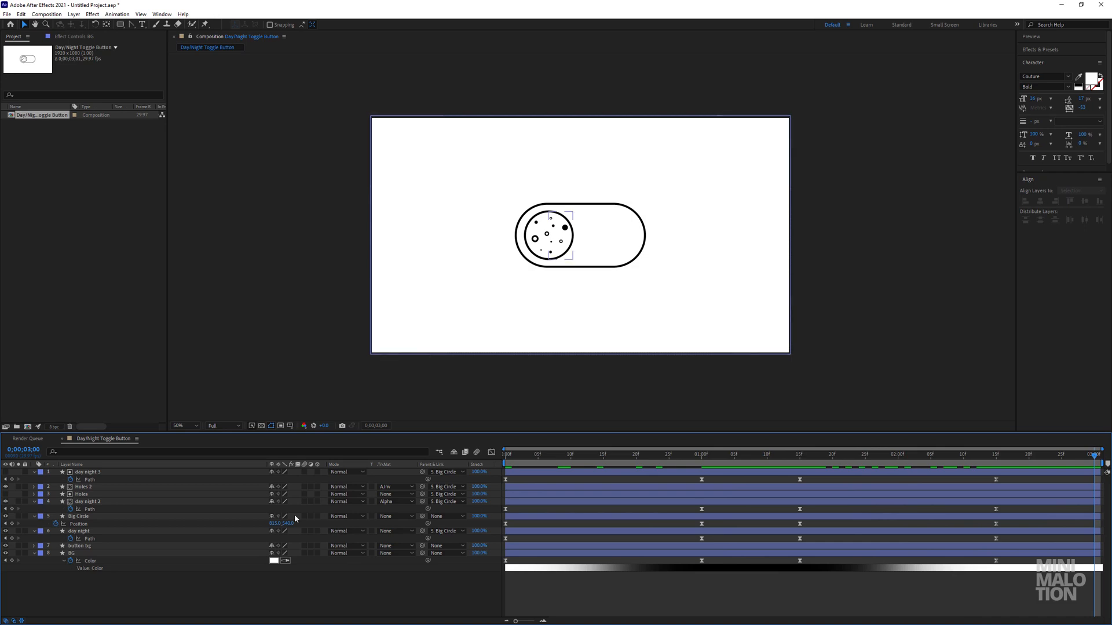
Collapse the revealed keyframe properties of all layers, from day night 3 down to BG.
{"action": "left_click", "coordinate": [101, 546]}
{"action": "left_click", "coordinate": [101, 553]}
{"action": "left_click", "coordinate": [104, 472], "text": "shift"}
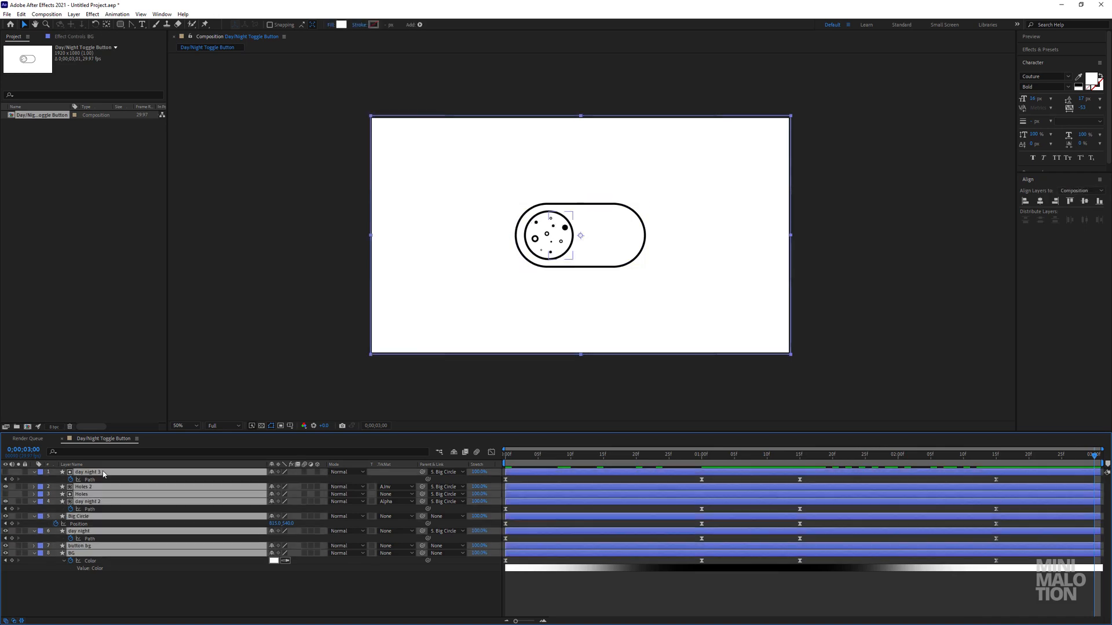
{"action": "key", "text": "u"}
{"action": "key", "text": "u"}
{"action": "left_click", "coordinate": [145, 565]}
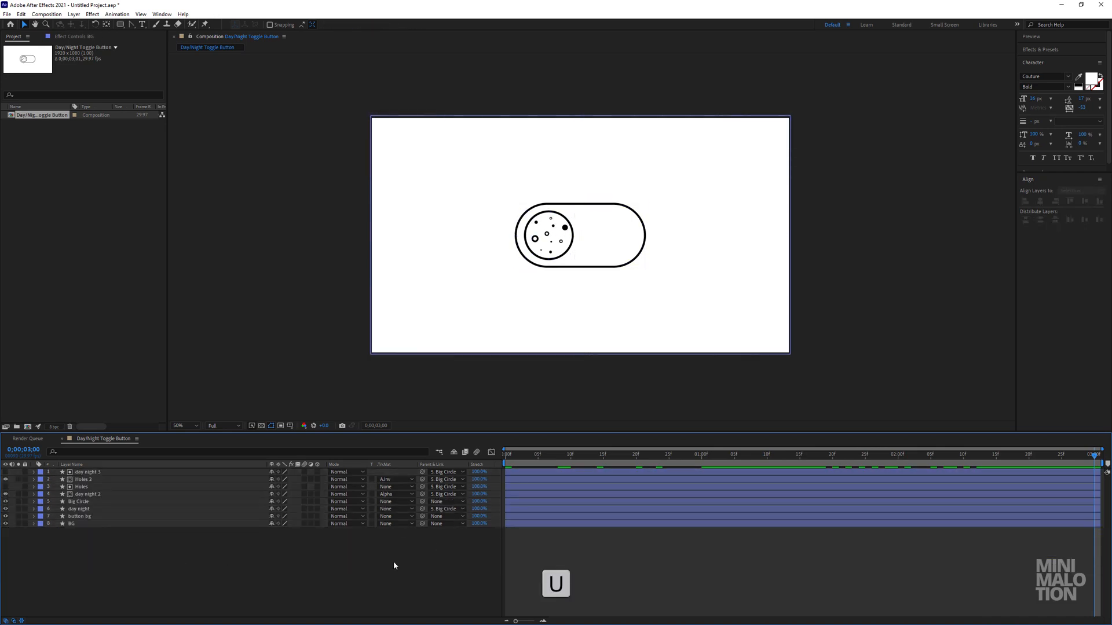
Fit the composition in the viewer and preview the full toggle animation.
{"action": "key", "text": "space"}
{"action": "left_click", "coordinate": [196, 426]}
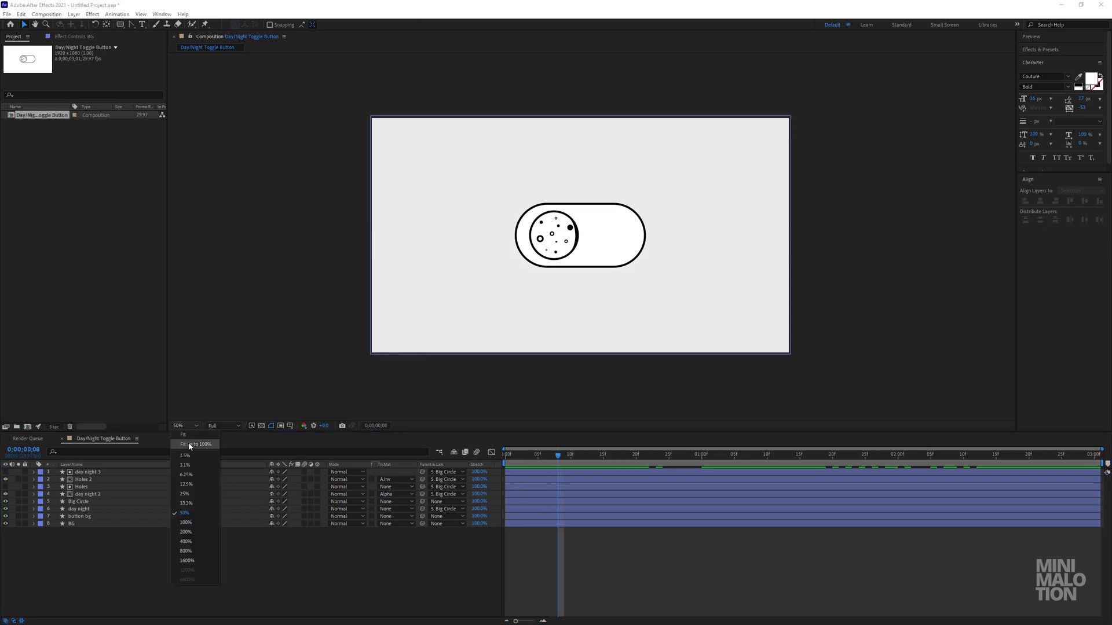
{"action": "left_click", "coordinate": [185, 576]}
{"action": "key", "text": "space"}
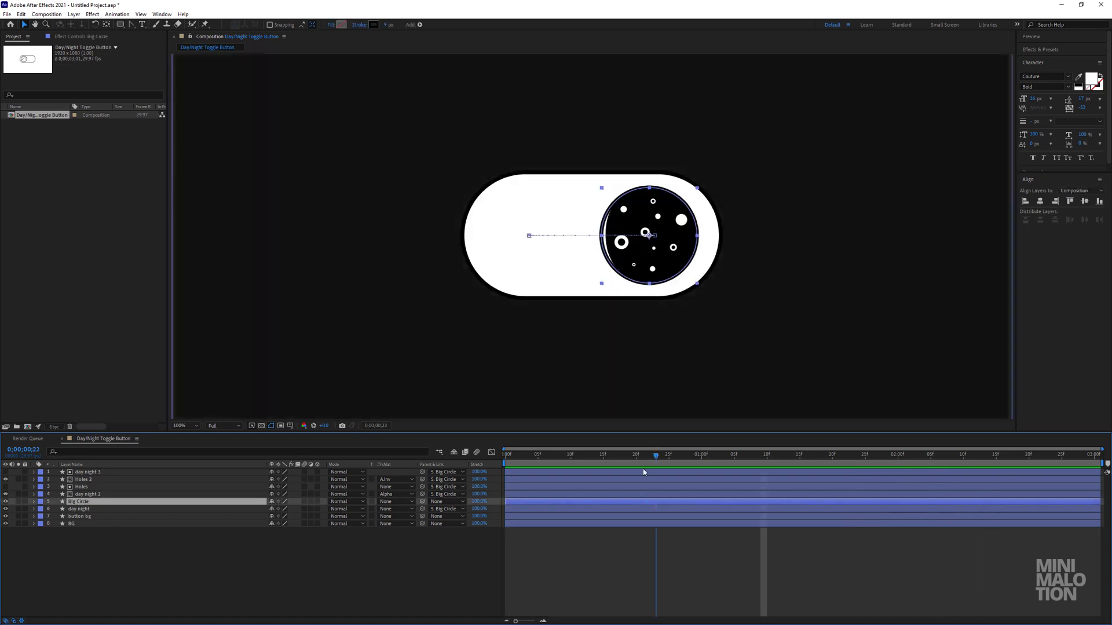
At 0;00;00;16, check what the Big Circle, day night and button bg layers contribute, switching the latter two's visibility off and on.
{"action": "left_click_drag", "start_coordinate": [645, 471], "coordinate": [610, 472]}
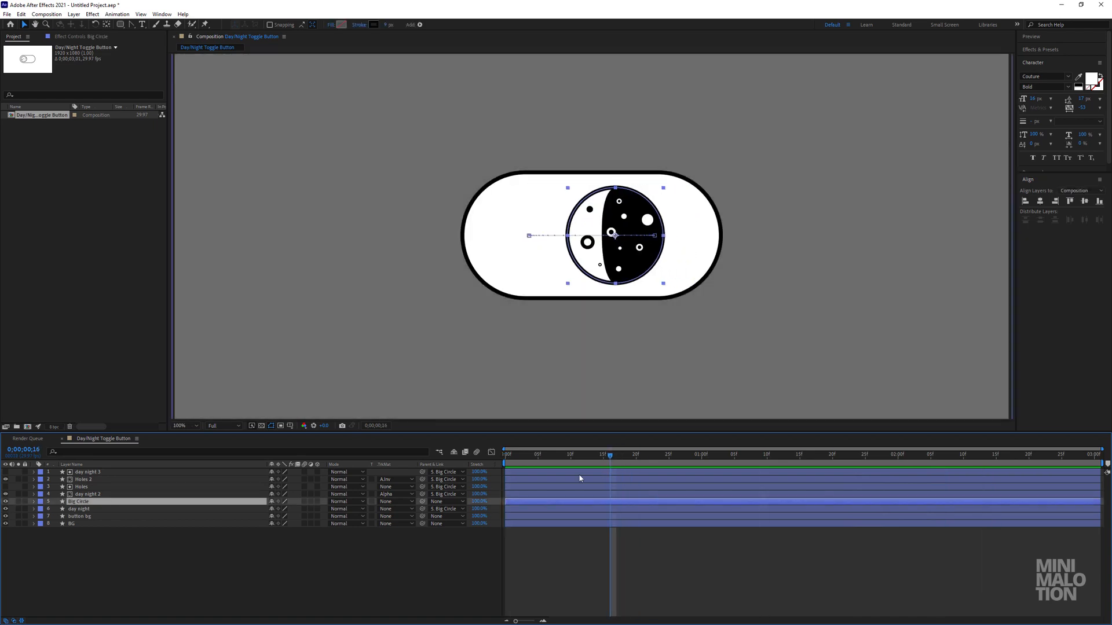
{"action": "left_click", "coordinate": [81, 503]}
{"action": "left_click", "coordinate": [79, 510]}
{"action": "left_click", "coordinate": [5, 509]}
{"action": "left_click", "coordinate": [6, 509]}
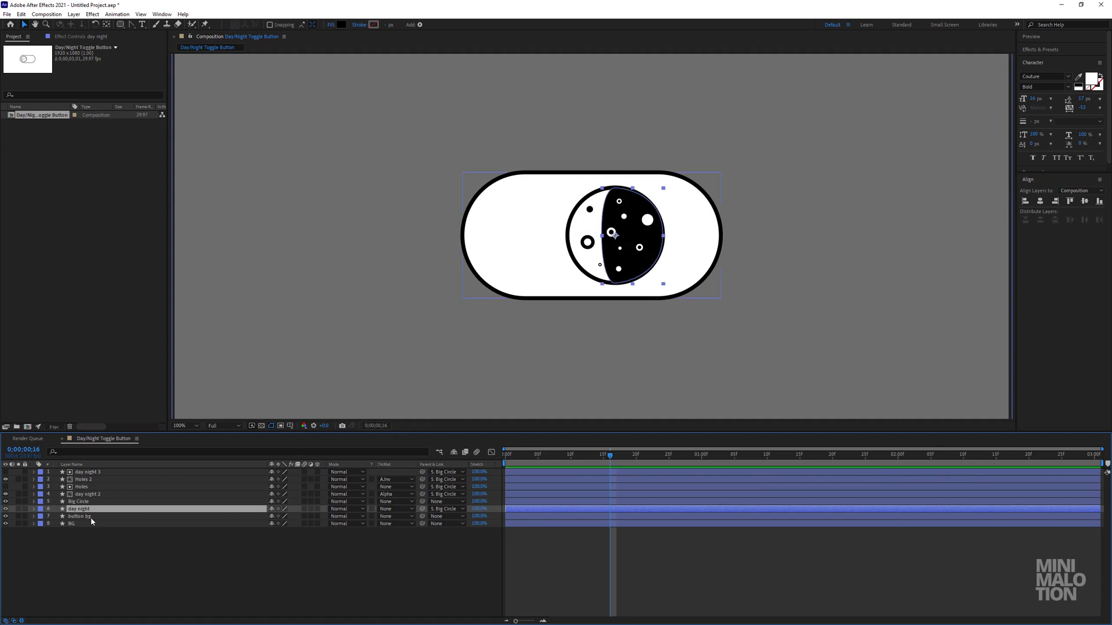
{"action": "left_click", "coordinate": [80, 517]}
{"action": "left_click", "coordinate": [6, 516]}
{"action": "left_click", "coordinate": [6, 516]}
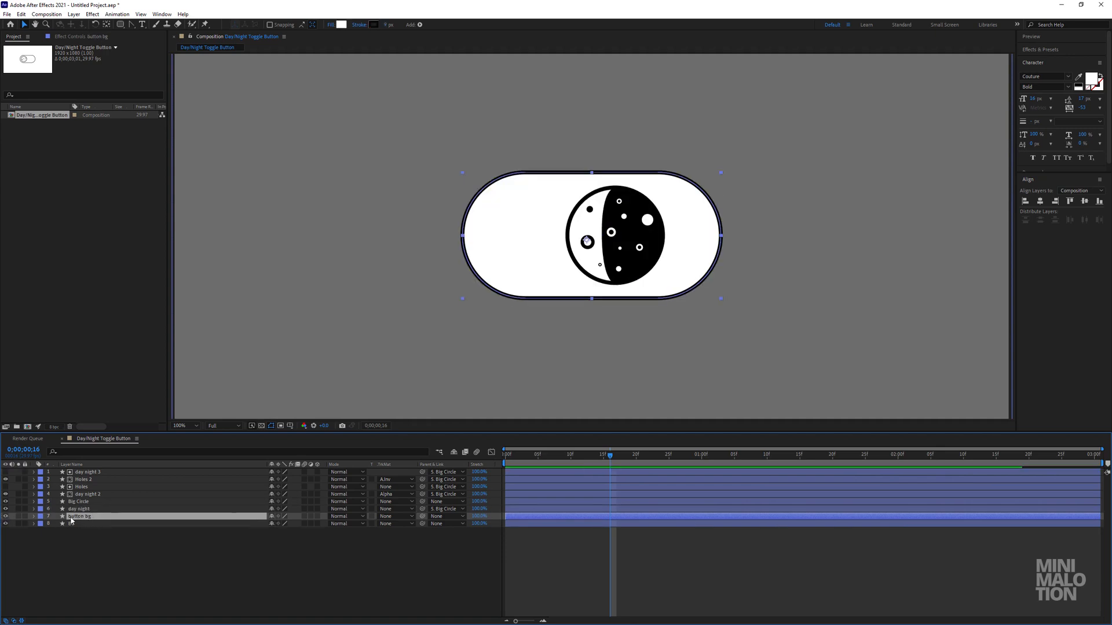
Expand the button bg layer and reveal day night's Path keyframes.
{"action": "mouse_move", "coordinate": [608, 458]}
{"action": "left_mouse_down"}
{"action": "mouse_move", "coordinate": [597, 458]}
{"action": "mouse_move", "coordinate": [610, 460]}
{"action": "left_mouse_up"}
{"action": "left_click", "coordinate": [33, 516]}
{"action": "left_click", "coordinate": [82, 510]}
{"action": "key", "text": "u"}
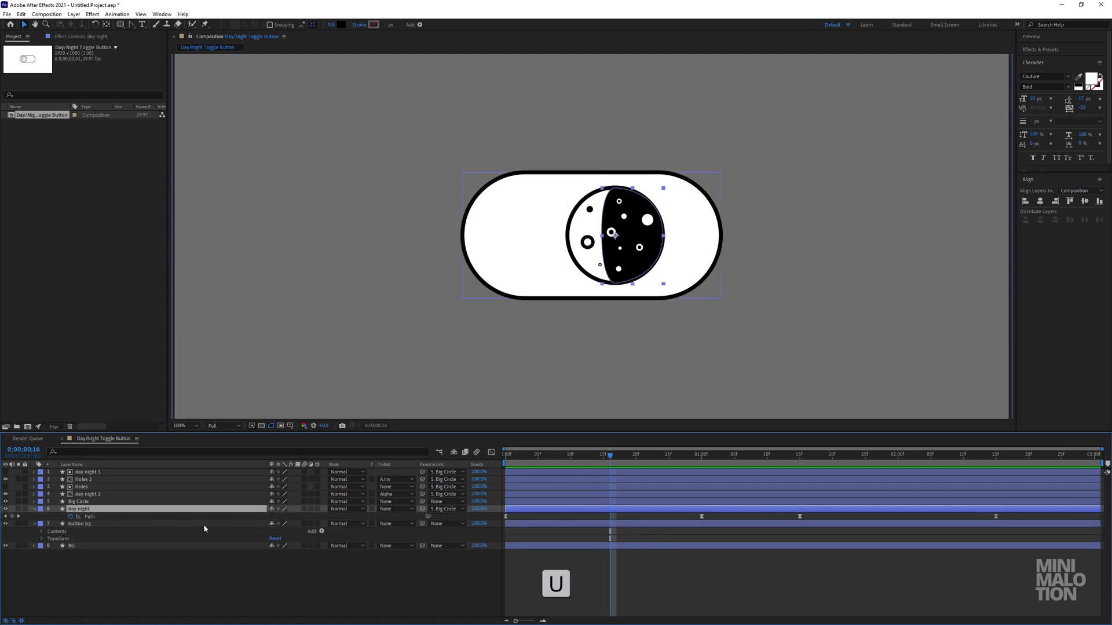
Keyframe the Color of both Fill 1 and Stroke 1 in button bg's Rectangle 1 at 0;00;00;00.
{"action": "left_click_drag", "start_coordinate": [574, 457], "coordinate": [477, 461]}
{"action": "left_click", "coordinate": [41, 532]}
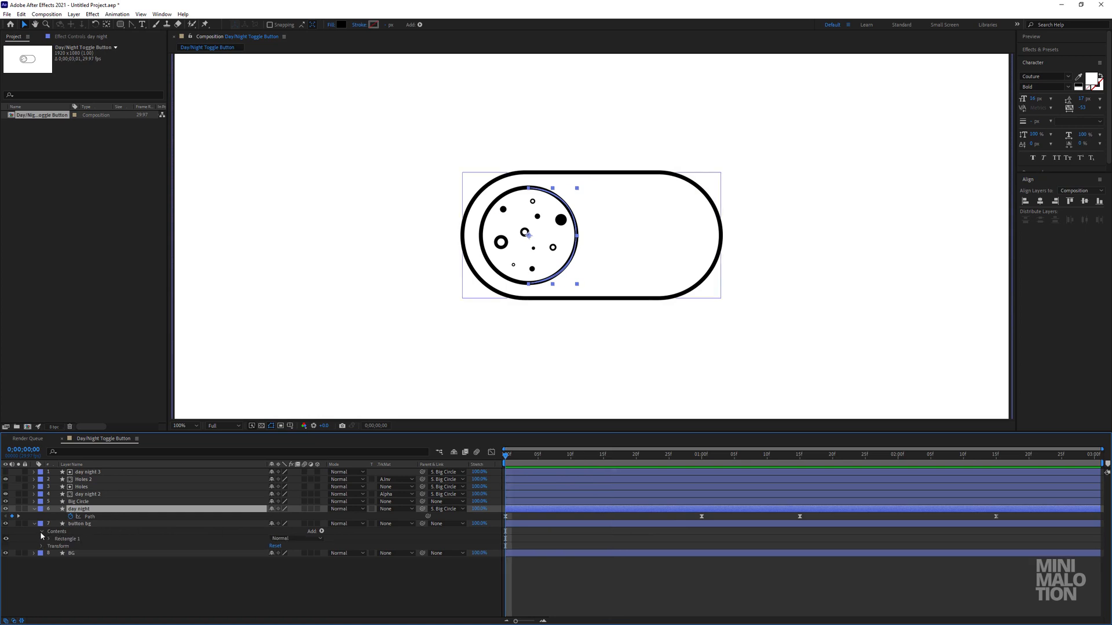
{"action": "left_click", "coordinate": [48, 539]}
{"action": "left_click", "coordinate": [72, 554]}
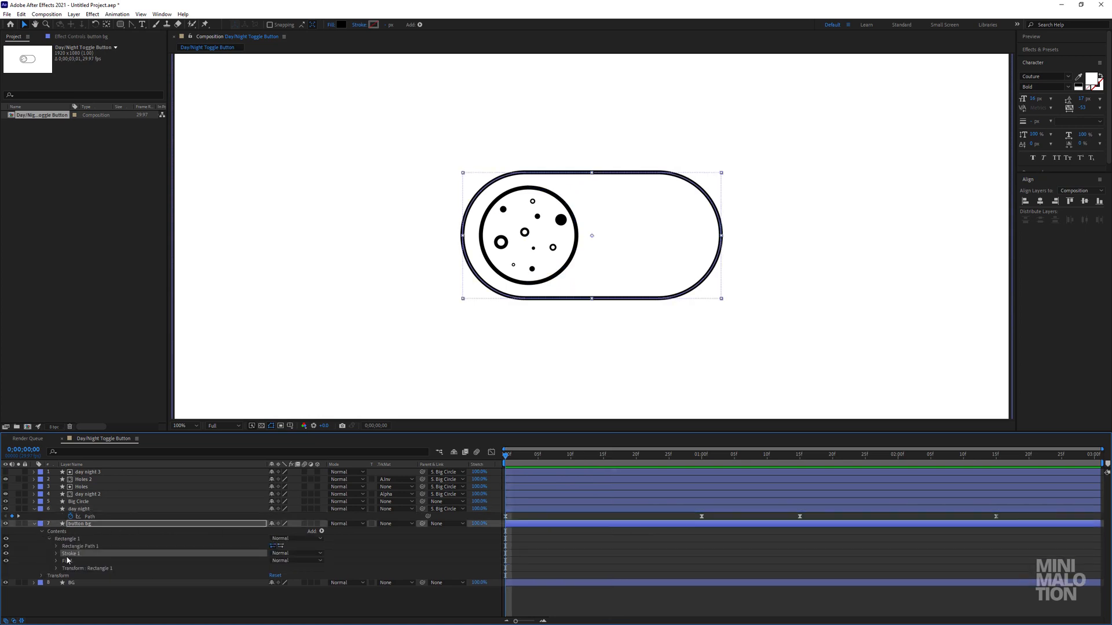
{"action": "left_click", "coordinate": [57, 554]}
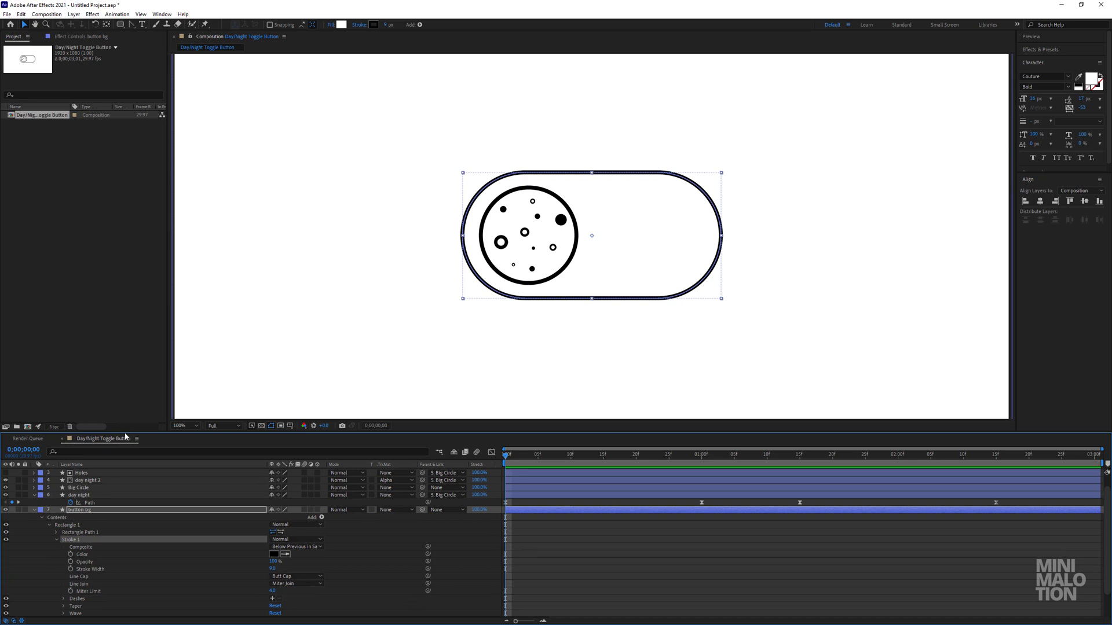
{"action": "left_click_drag", "start_coordinate": [126, 433], "coordinate": [124, 301]}
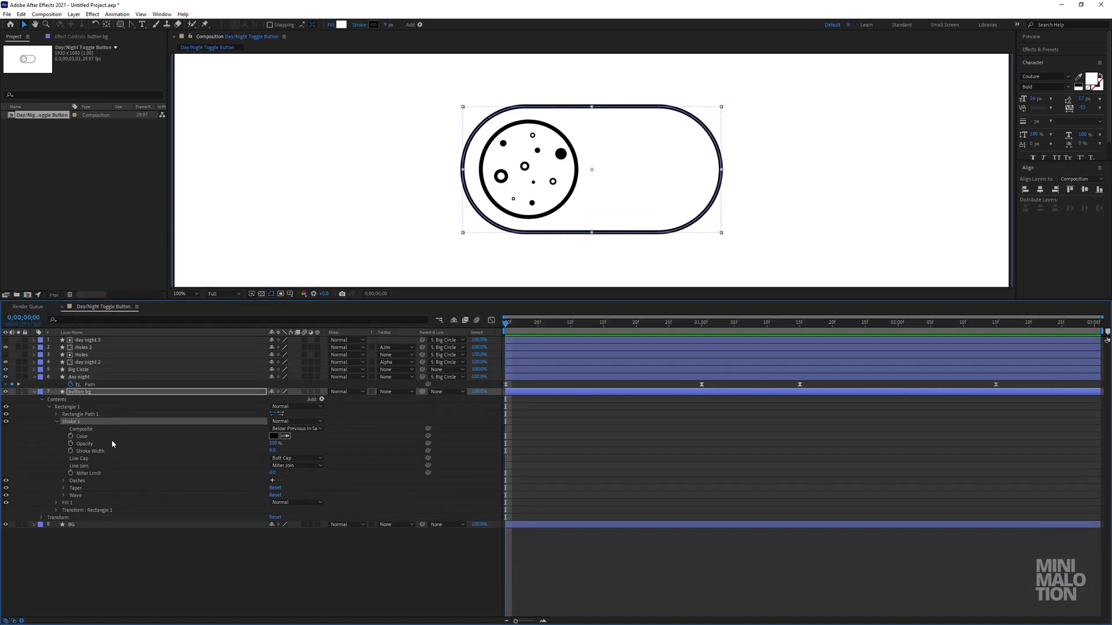
{"action": "left_click", "coordinate": [57, 502]}
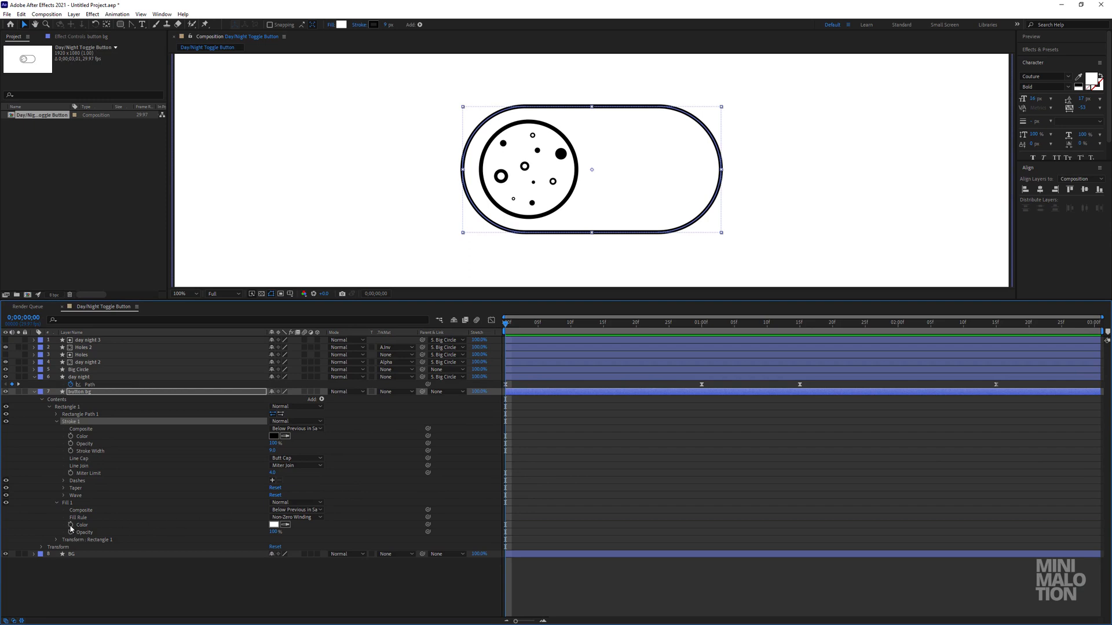
{"action": "left_click", "coordinate": [71, 525]}
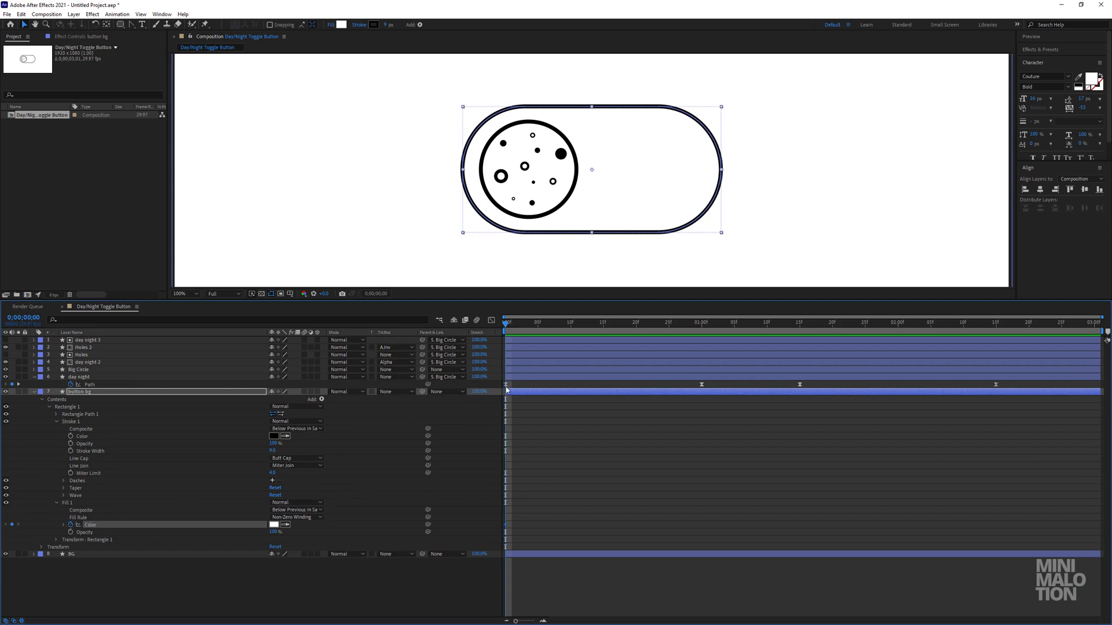
{"action": "left_click", "coordinate": [71, 436]}
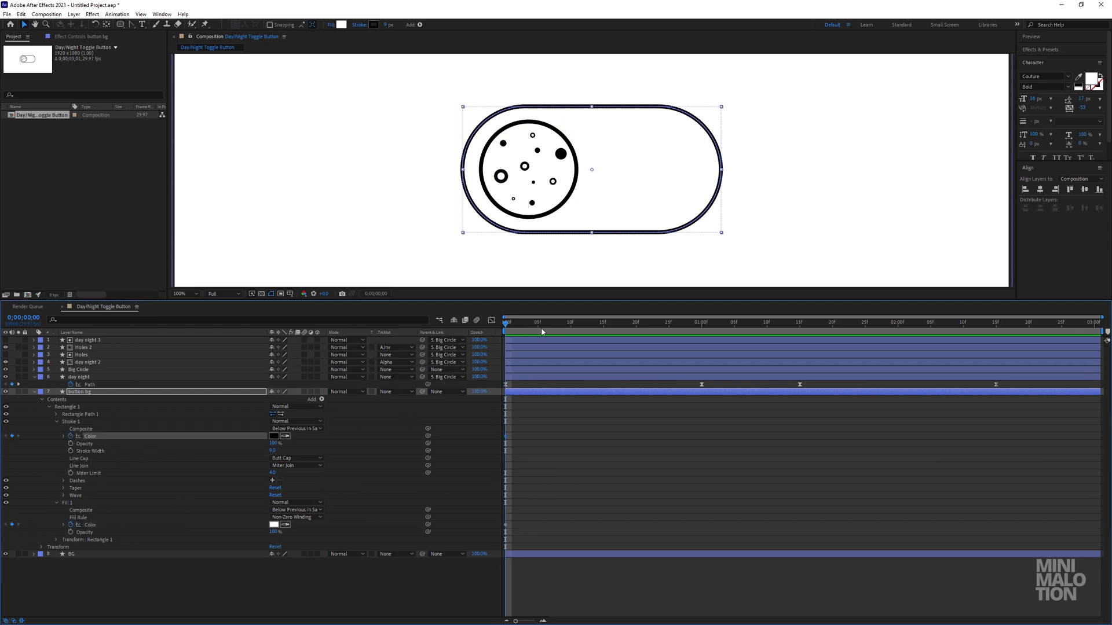
Set button bg's Stroke 1 color to white at 0;00;01;00.
{"action": "left_click_drag", "start_coordinate": [543, 332], "coordinate": [701, 328]}
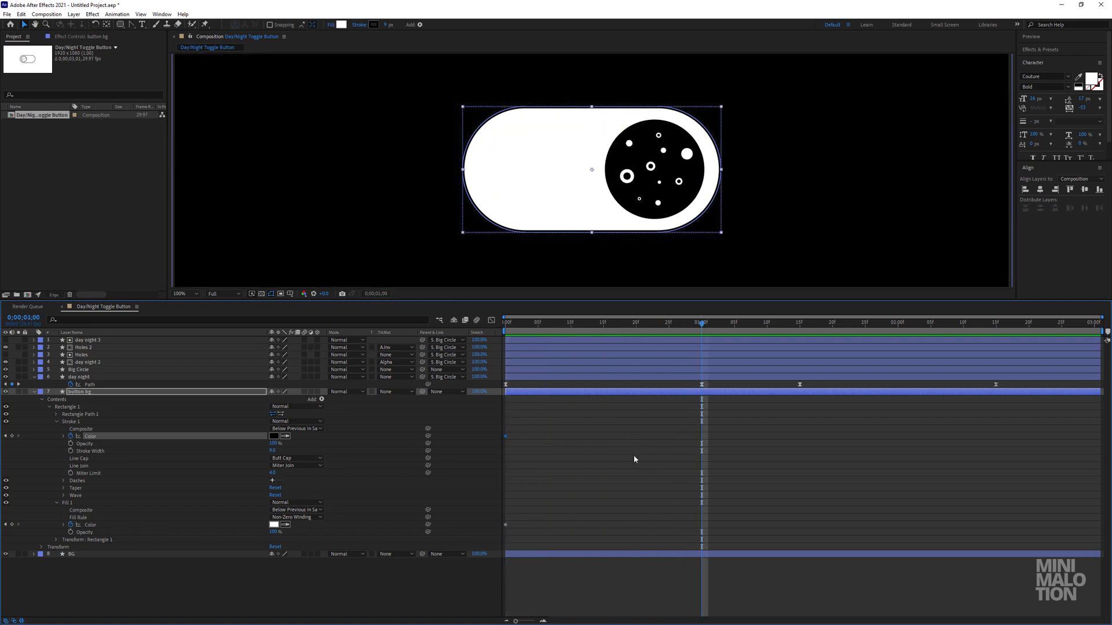
{"action": "left_click", "coordinate": [633, 459]}
{"action": "left_click", "coordinate": [274, 436]}
{"action": "left_click", "coordinate": [733, 192]}
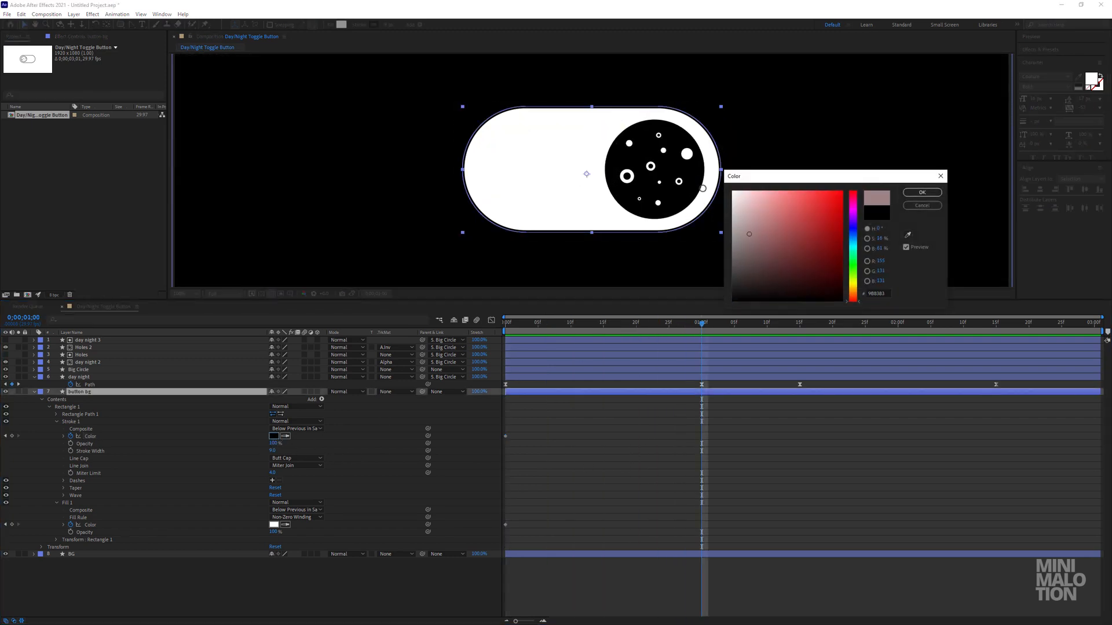
{"action": "left_click", "coordinate": [922, 193]}
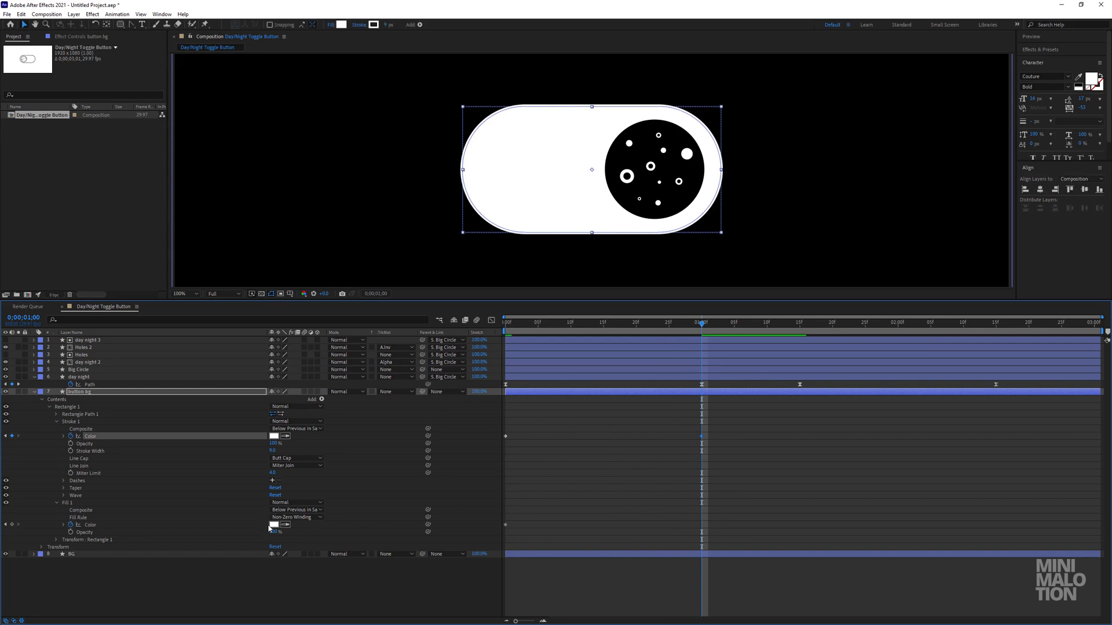
Set button bg's Fill 1 color to black (000000) at 0;00;01;00.
{"action": "left_click", "coordinate": [273, 524]}
{"action": "left_click", "coordinate": [779, 299]}
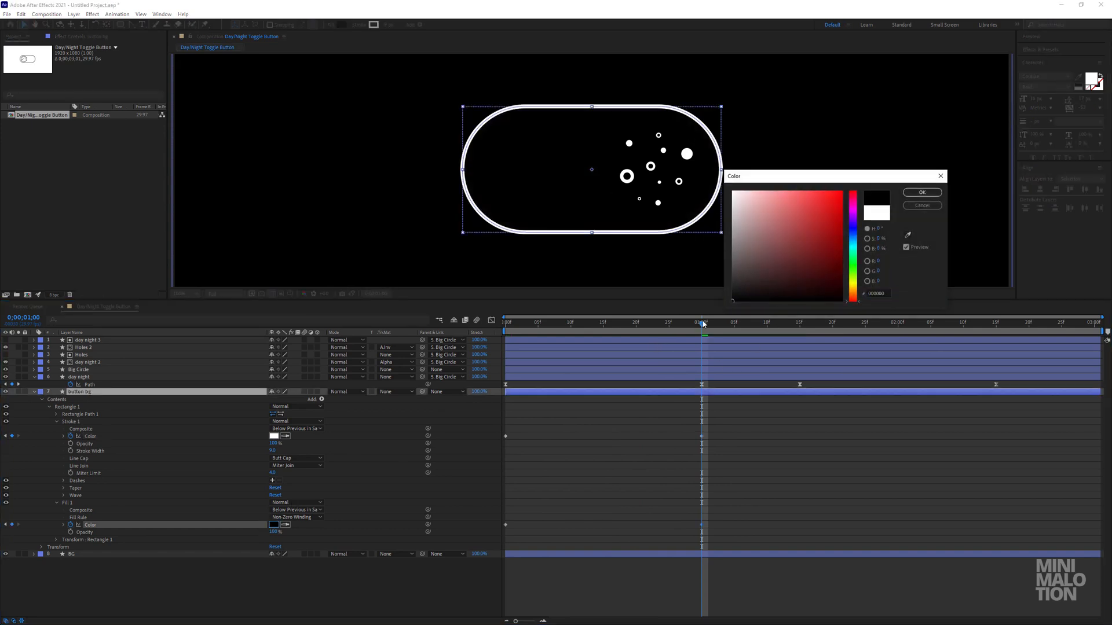
{"action": "left_click", "coordinate": [921, 193]}
{"action": "left_click", "coordinate": [718, 455]}
Examine the button's color transition back to 0;00;00;23.
{"action": "mouse_move", "coordinate": [703, 324]}
{"action": "left_mouse_down"}
{"action": "mouse_move", "coordinate": [610, 329]}
{"action": "mouse_move", "coordinate": [717, 342]}
{"action": "mouse_move", "coordinate": [705, 344]}
{"action": "left_mouse_up"}
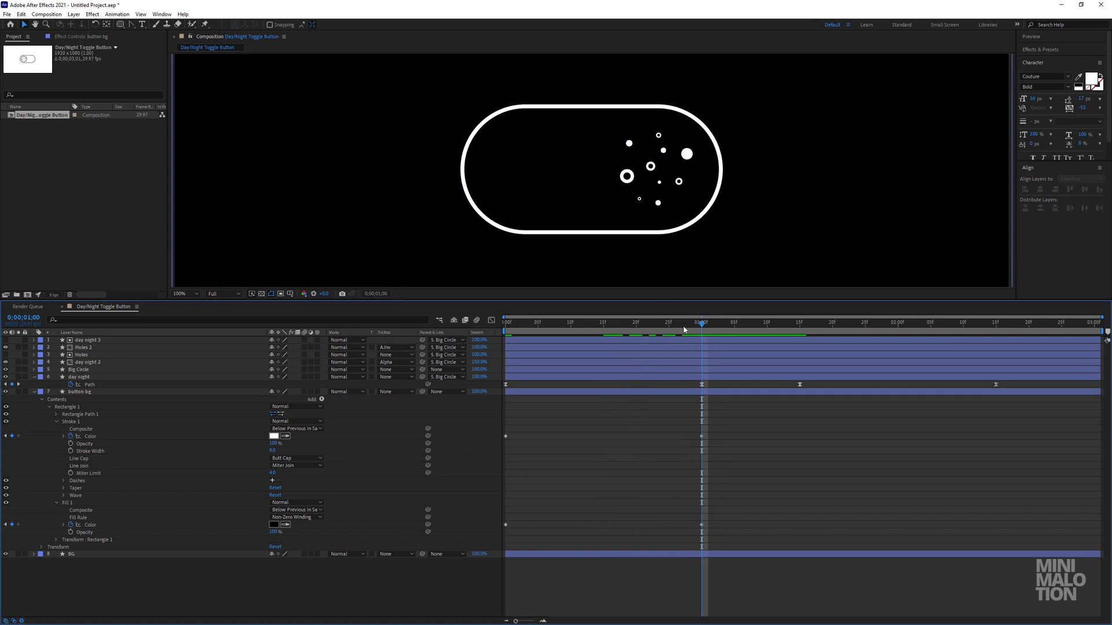
{"action": "left_click_drag", "start_coordinate": [677, 332], "coordinate": [656, 333]}
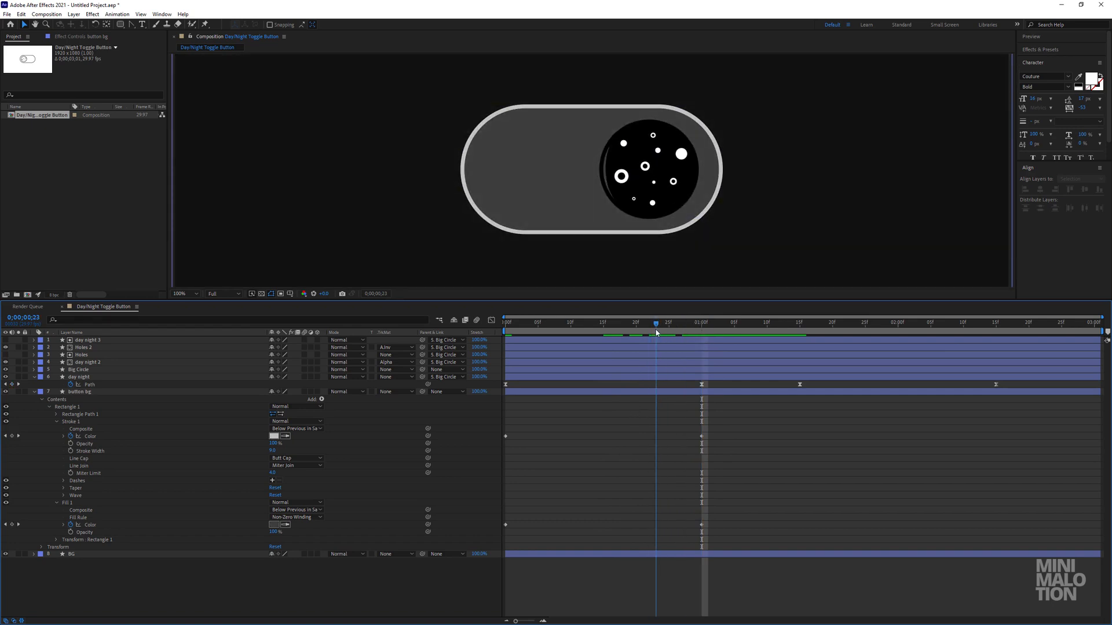
{"action": "left_click_drag", "start_coordinate": [656, 332], "coordinate": [657, 333]}
{"action": "left_click", "coordinate": [81, 369]}
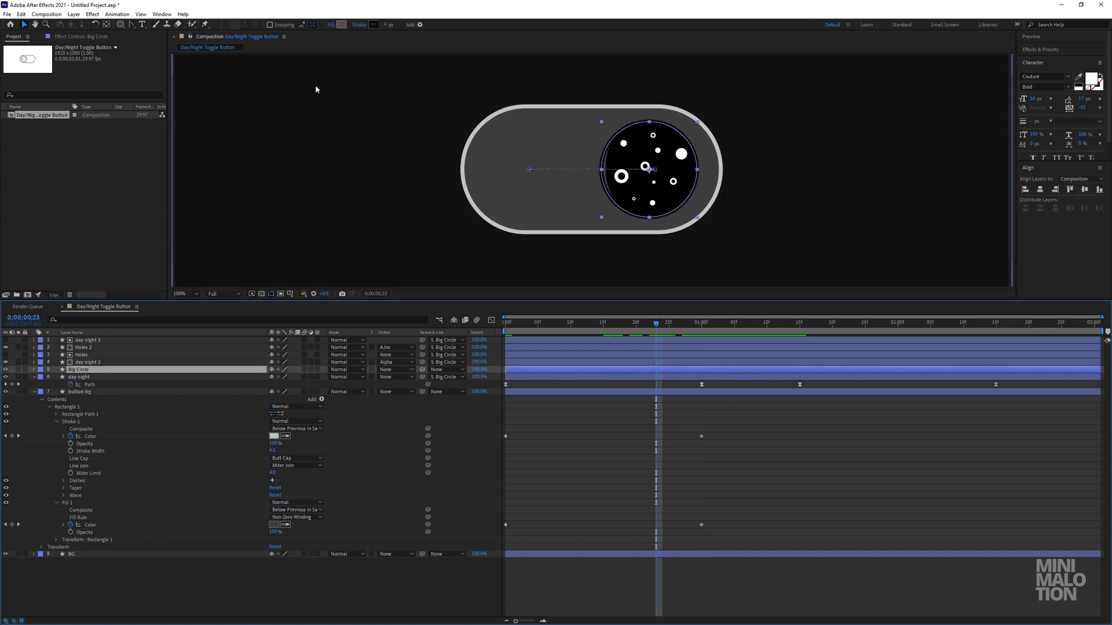
{"action": "left_click", "coordinate": [375, 26]}
{"action": "left_click_drag", "start_coordinate": [757, 195], "coordinate": [728, 188]}
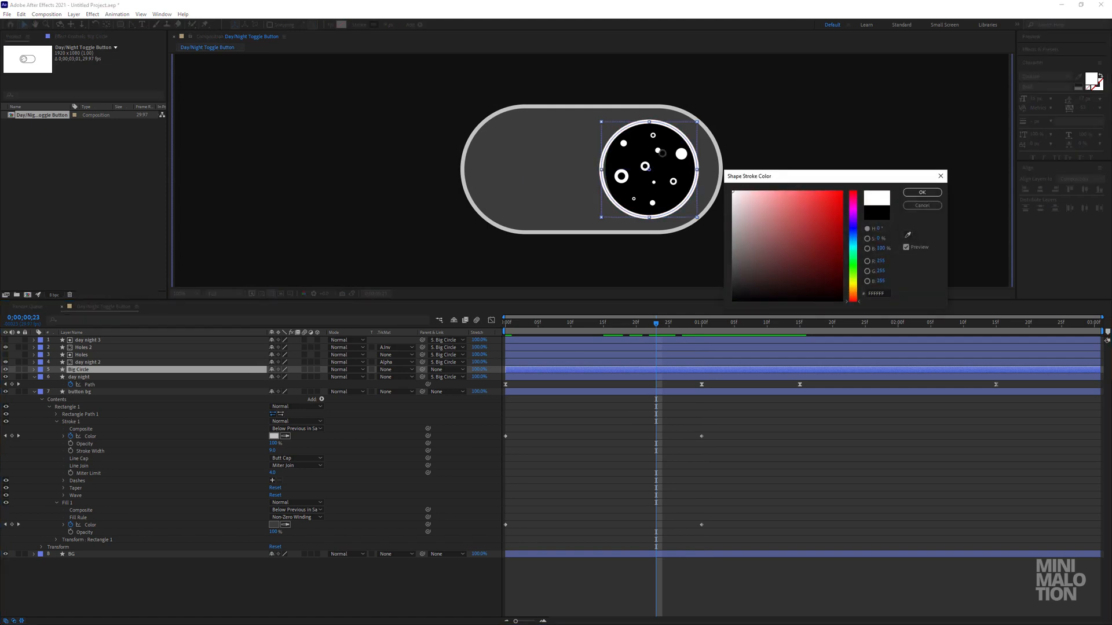
{"action": "left_click", "coordinate": [920, 206]}
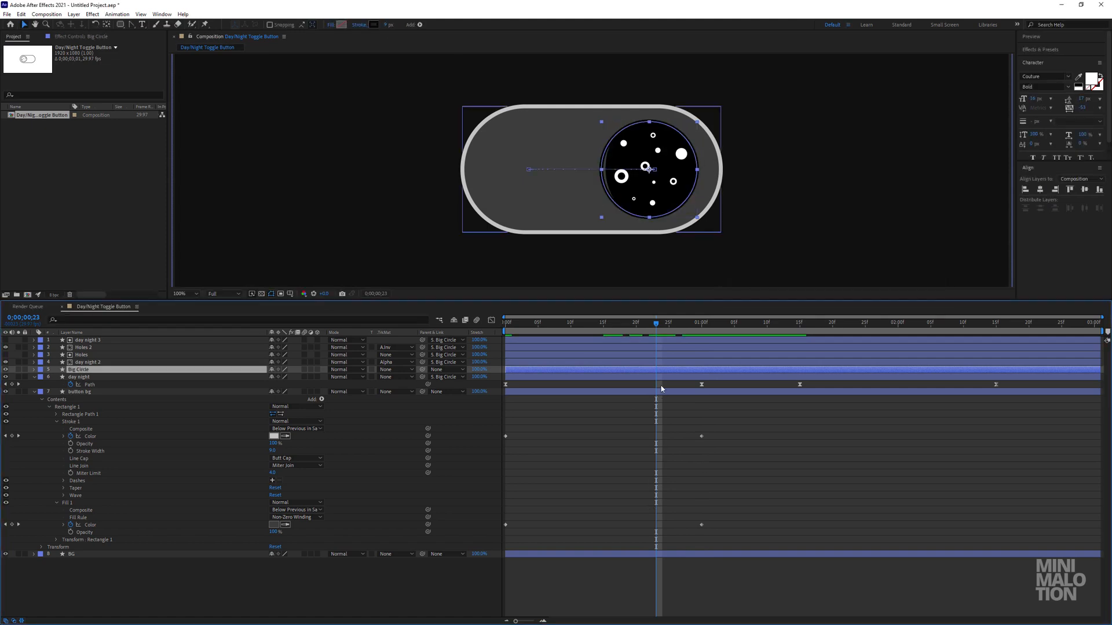
Reveal Big Circle's keyframed properties and preview the animation from the first frame.
{"action": "key", "text": "u"}
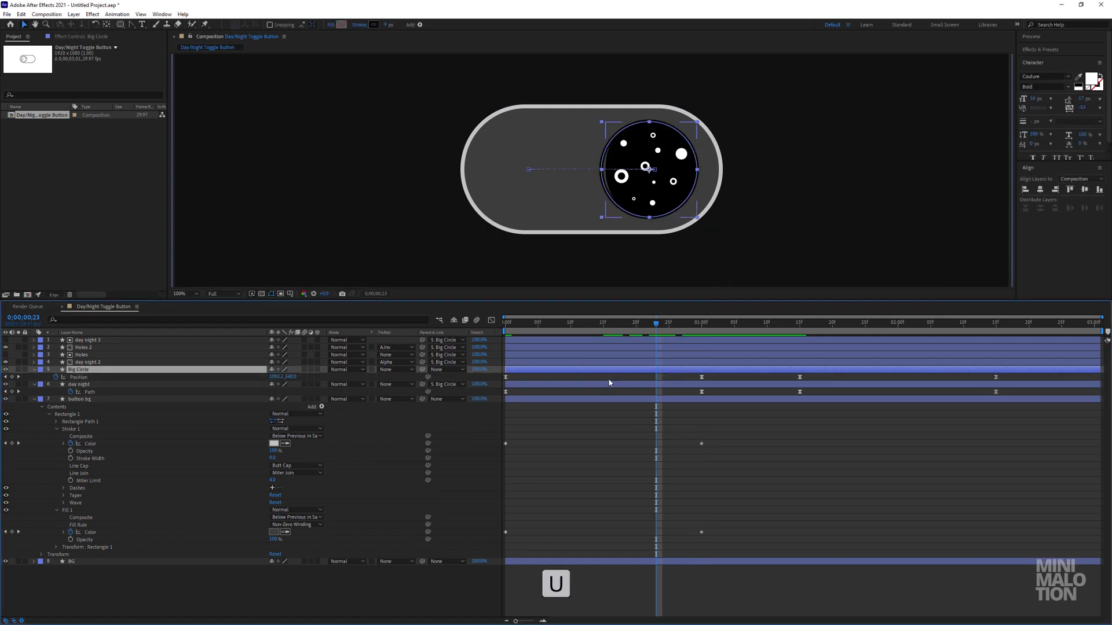
{"action": "left_click_drag", "start_coordinate": [656, 323], "coordinate": [482, 339]}
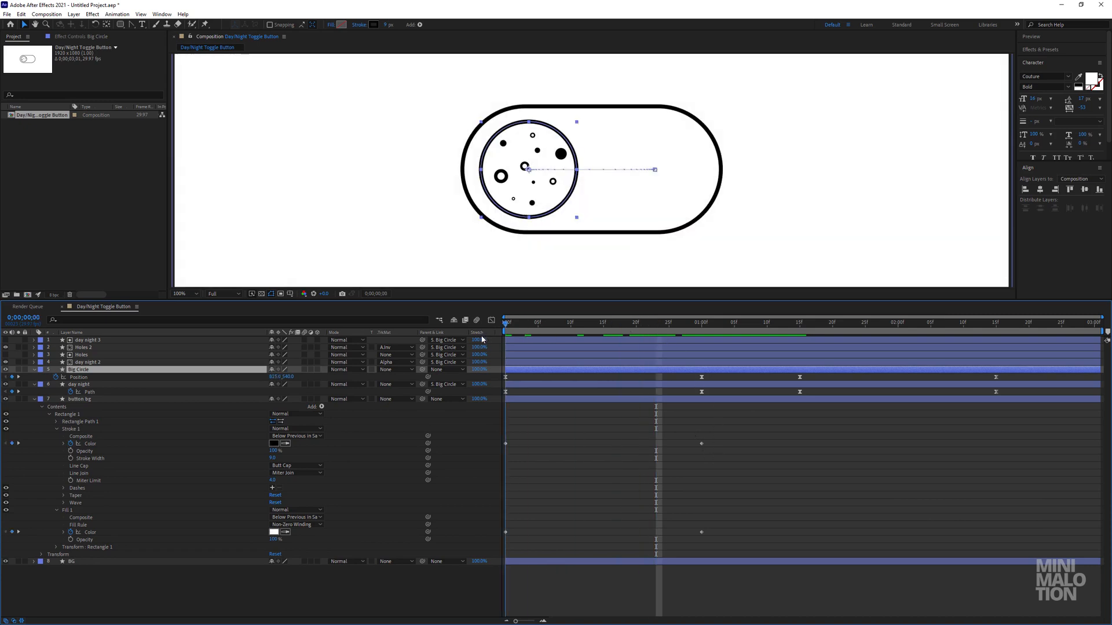
{"action": "key", "text": "space"}
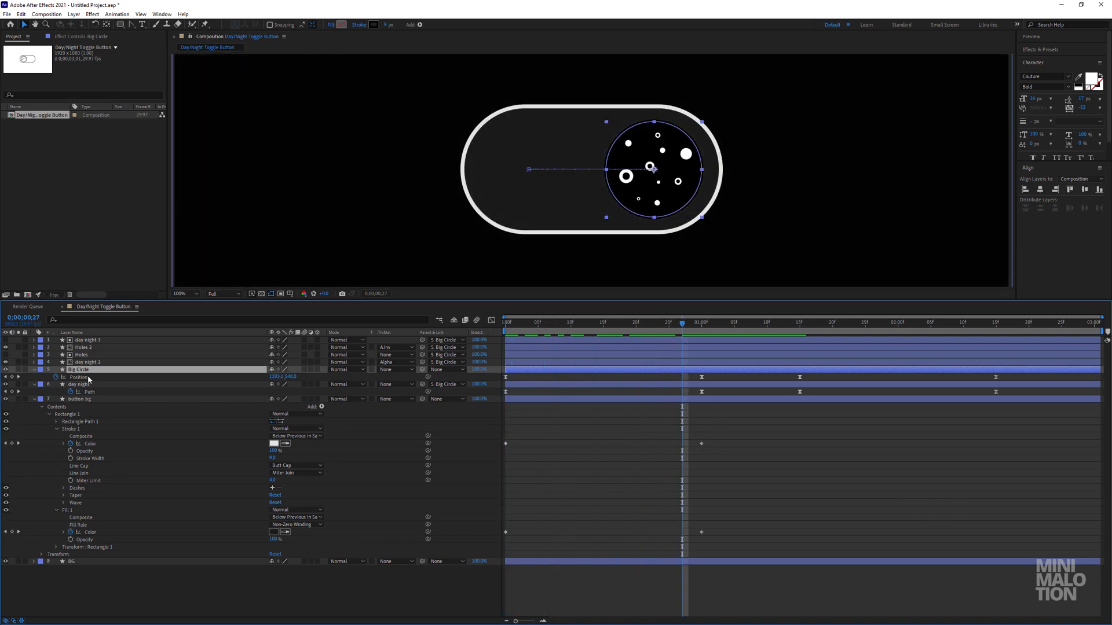
Expand Big Circle's Ellipse 1 contents and keyframe its Stroke 1 Color at 0;00;00;00.
{"action": "left_click", "coordinate": [33, 370]}
{"action": "left_click", "coordinate": [33, 370]}
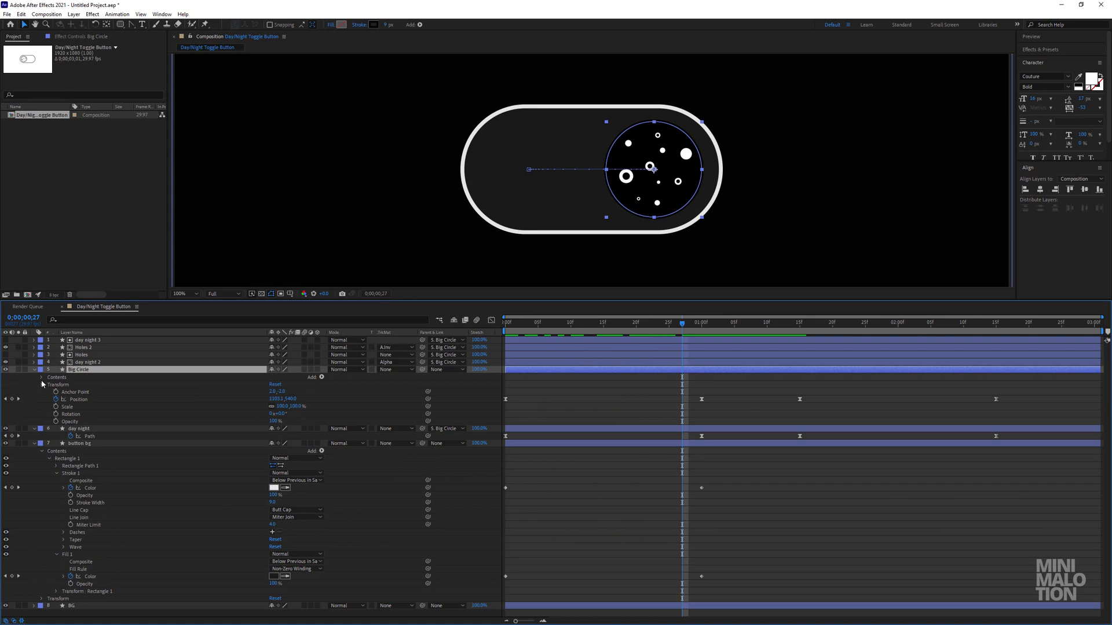
{"action": "left_click", "coordinate": [42, 384]}
{"action": "left_click", "coordinate": [41, 377]}
{"action": "left_click", "coordinate": [42, 377]}
{"action": "left_click", "coordinate": [42, 377]}
{"action": "left_click", "coordinate": [49, 385]}
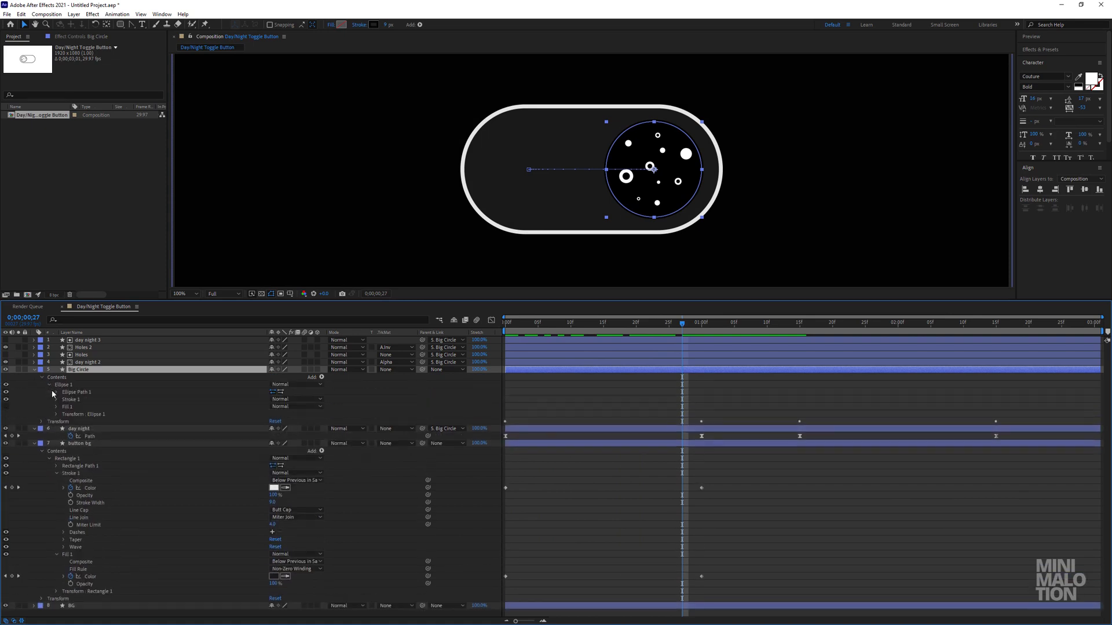
{"action": "left_click", "coordinate": [55, 392]}
{"action": "left_click", "coordinate": [56, 392]}
{"action": "left_click", "coordinate": [56, 400]}
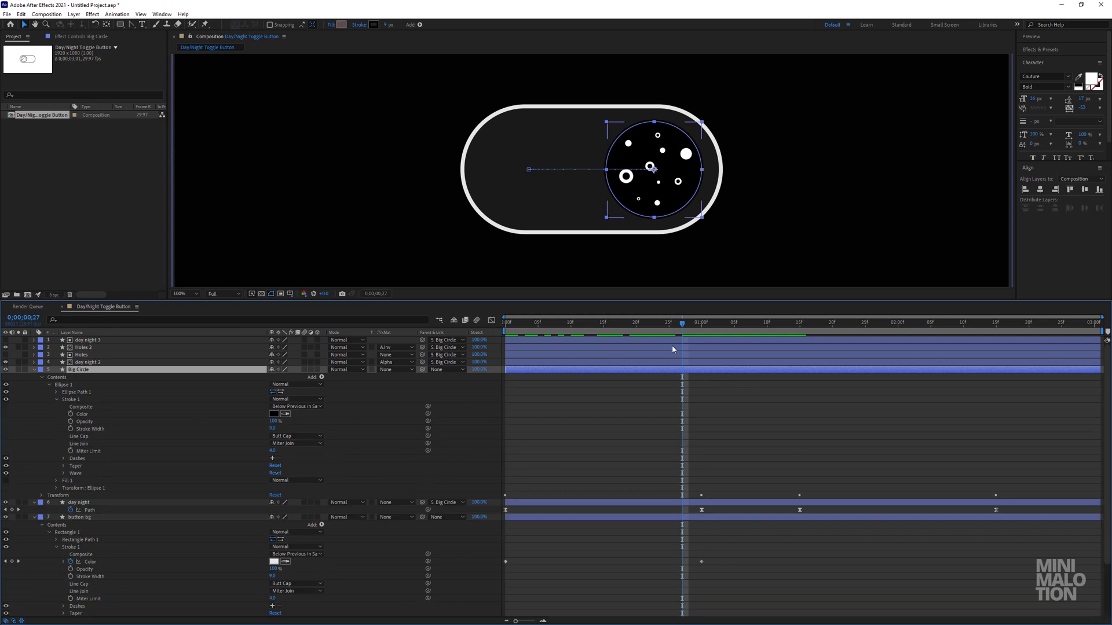
{"action": "left_click_drag", "start_coordinate": [646, 332], "coordinate": [368, 343]}
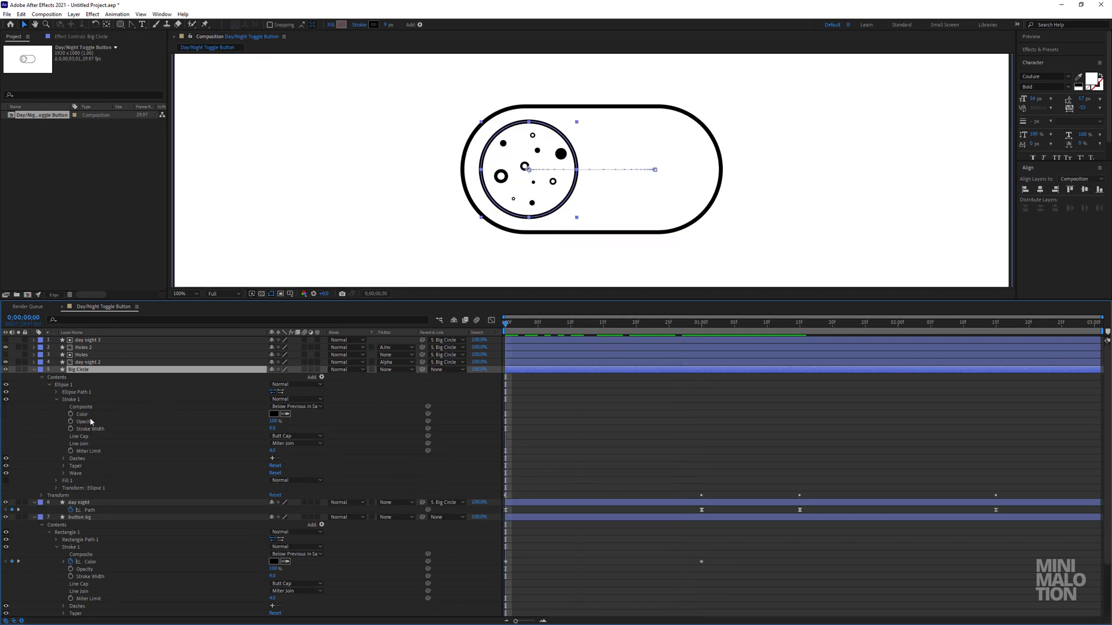
{"action": "left_click", "coordinate": [71, 414]}
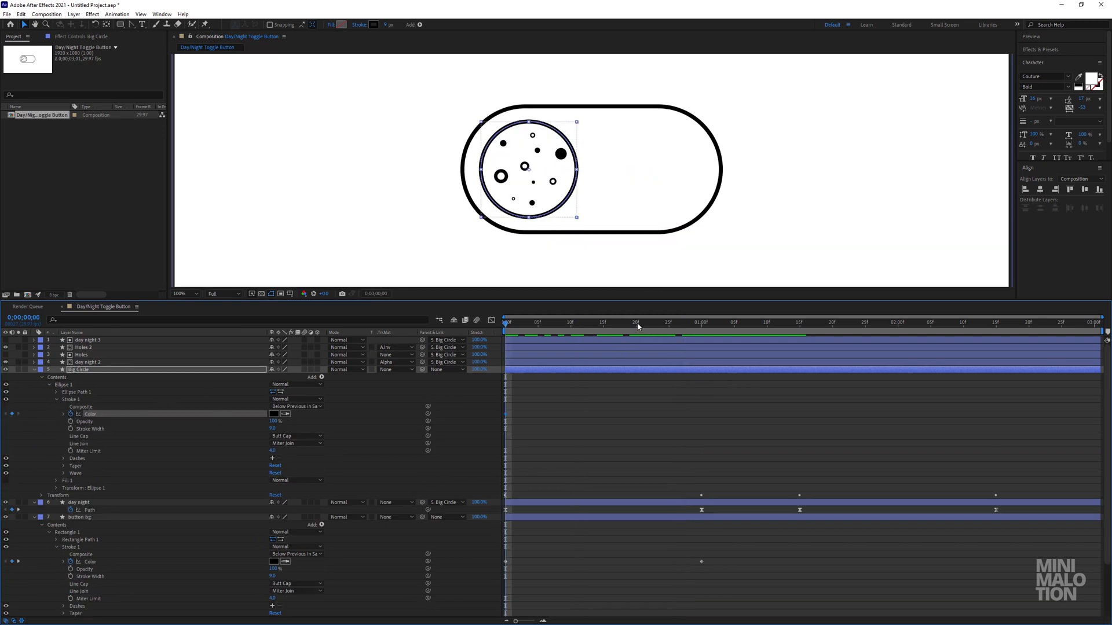
Set Big Circle's Stroke 1 color to white at 0;00;01;00.
{"action": "left_click", "coordinate": [702, 333]}
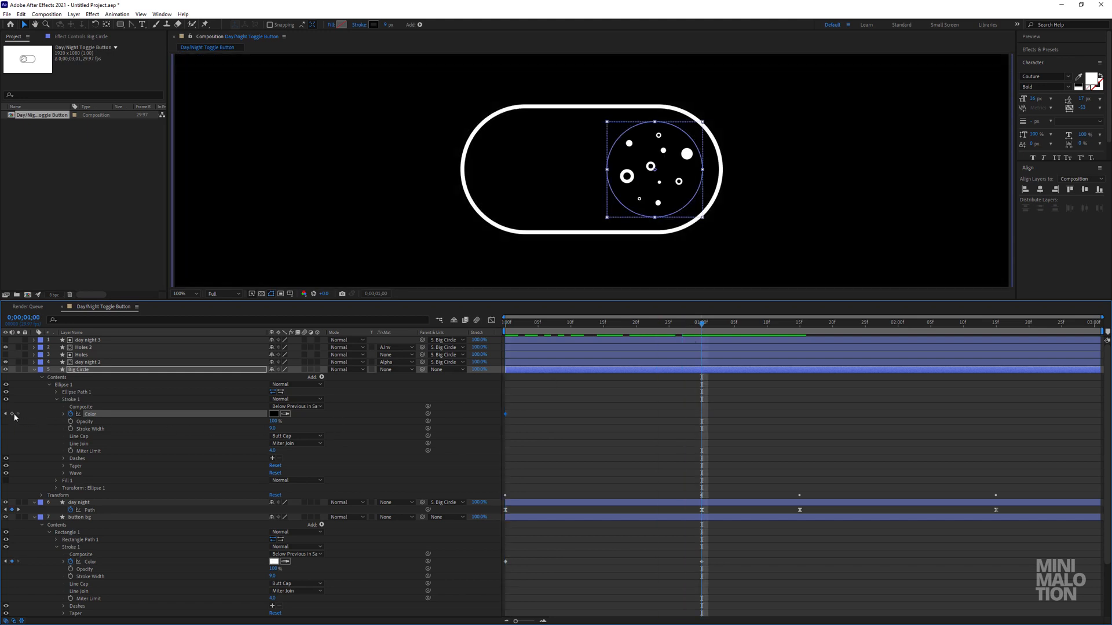
{"action": "left_click", "coordinate": [274, 414]}
{"action": "left_click", "coordinate": [733, 193]}
{"action": "left_click", "coordinate": [922, 192]}
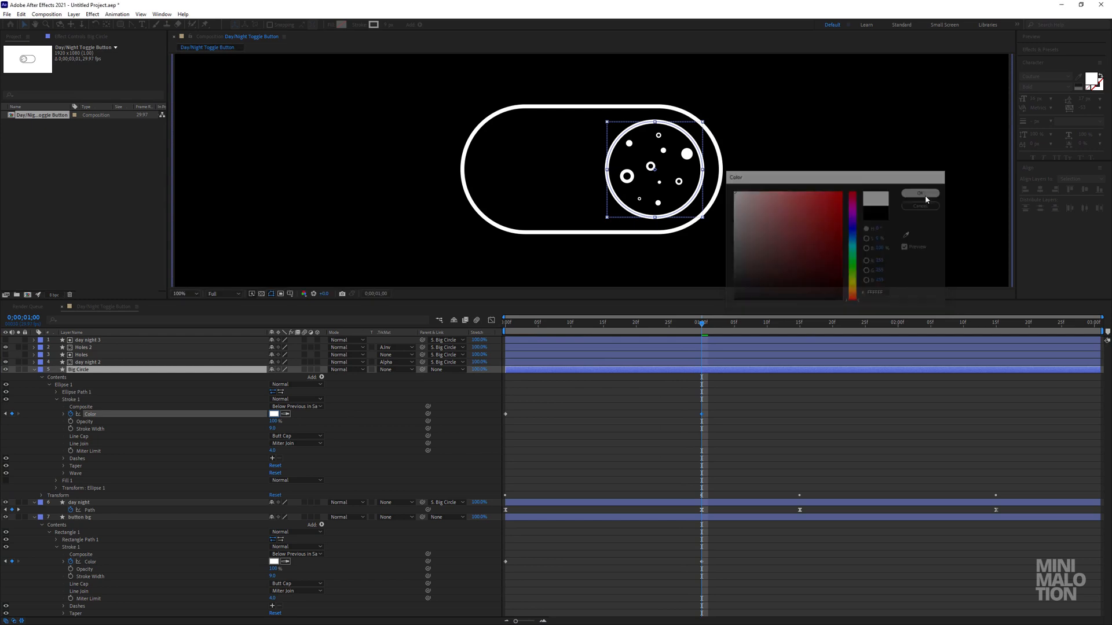
Preview the moon outline's color change as the toggle slides across.
{"action": "left_click_drag", "start_coordinate": [685, 333], "coordinate": [584, 334]}
{"action": "key", "text": "space"}
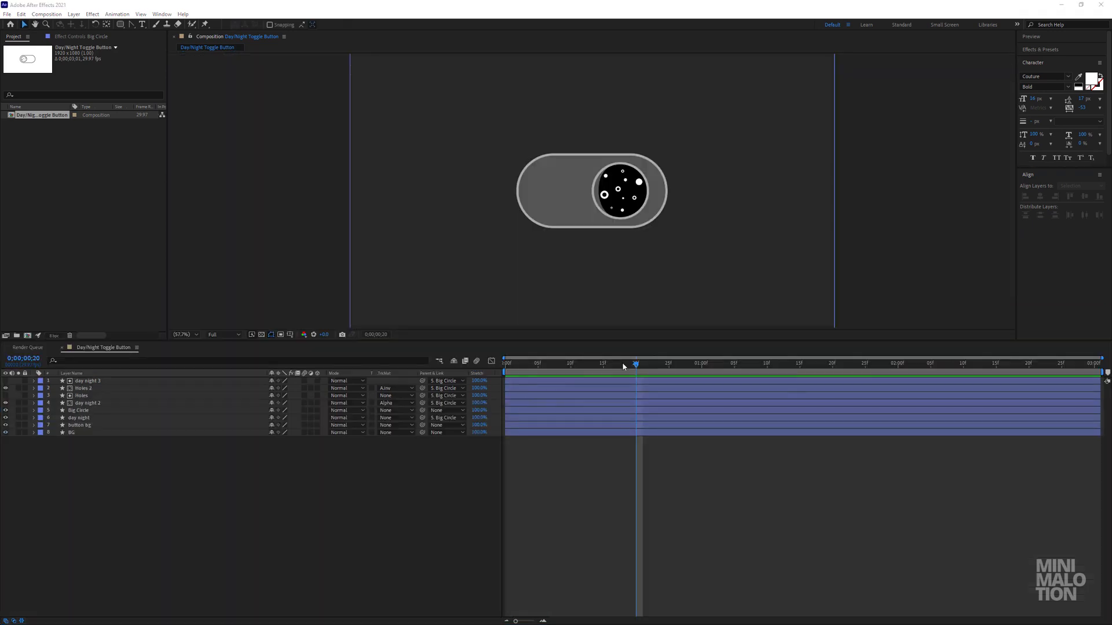
{"action": "mouse_move", "coordinate": [623, 366]}
{"action": "left_mouse_down"}
{"action": "mouse_move", "coordinate": [561, 364]}
{"action": "mouse_move", "coordinate": [654, 365]}
{"action": "mouse_move", "coordinate": [640, 380]}
{"action": "left_mouse_up"}
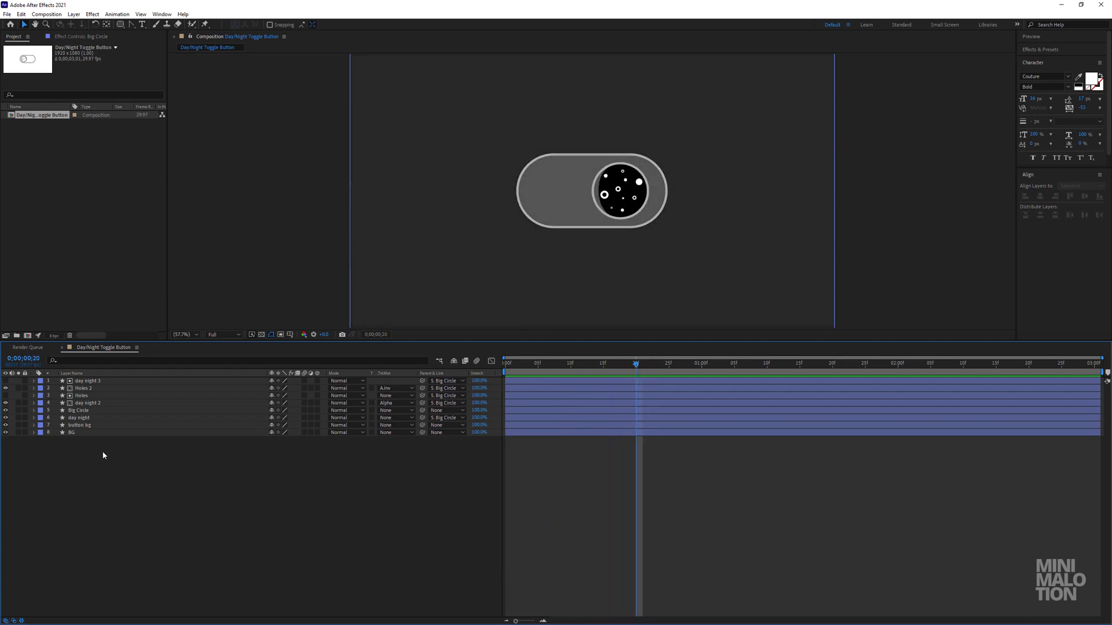
Check the BG layer's Color keyframes, then hide them again.
{"action": "left_click", "coordinate": [81, 432]}
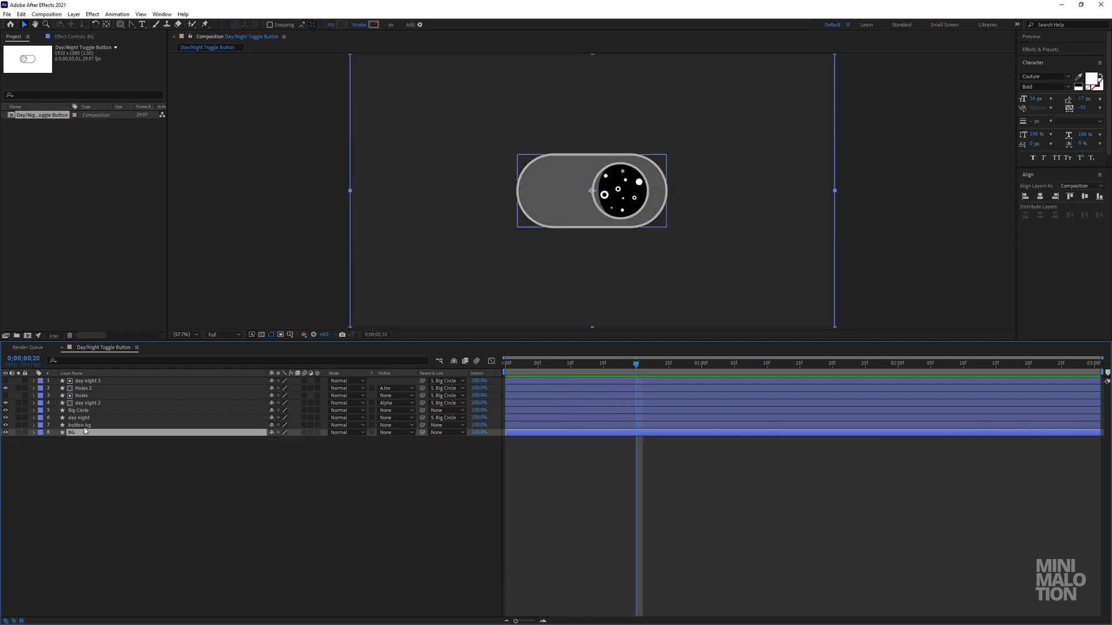
{"action": "left_click", "coordinate": [87, 426]}
{"action": "left_click", "coordinate": [81, 432]}
{"action": "key", "text": "u"}
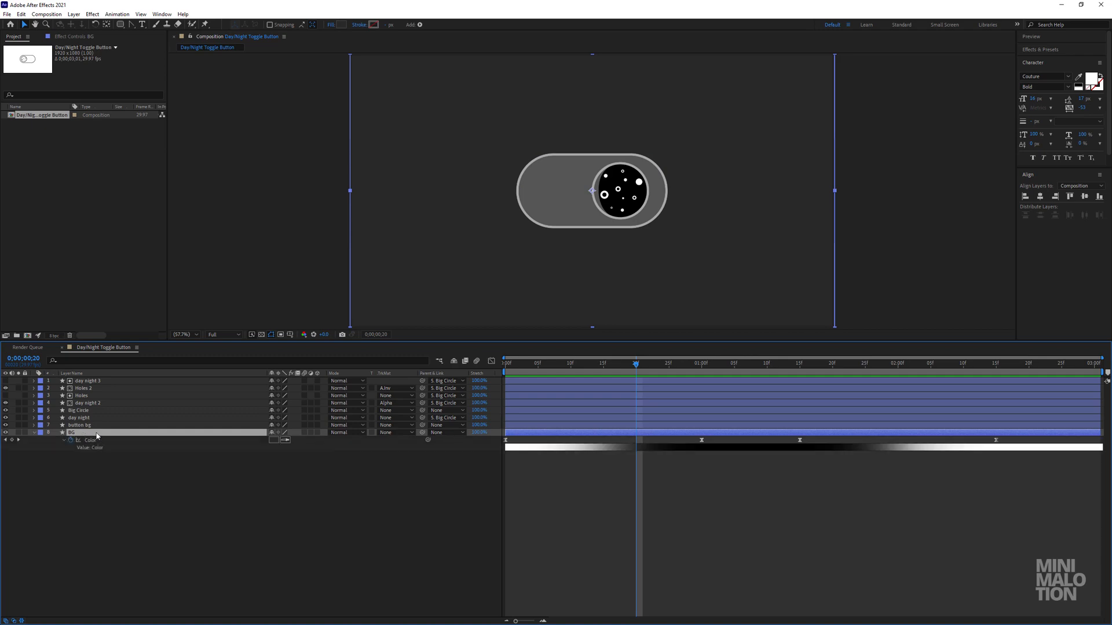
{"action": "key", "text": "u"}
Reveal the keyframes of Big Circle and button bg and apply Easy Ease to all their Color keyframes.
{"action": "left_click", "coordinate": [74, 425]}
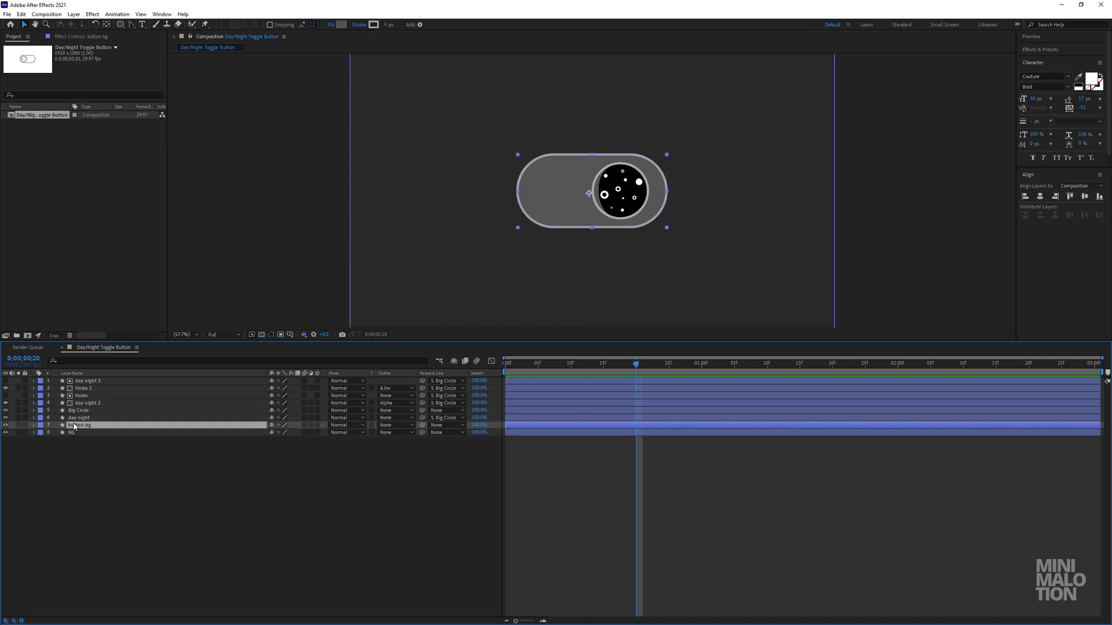
{"action": "left_click", "coordinate": [7, 425]}
{"action": "left_click", "coordinate": [7, 425]}
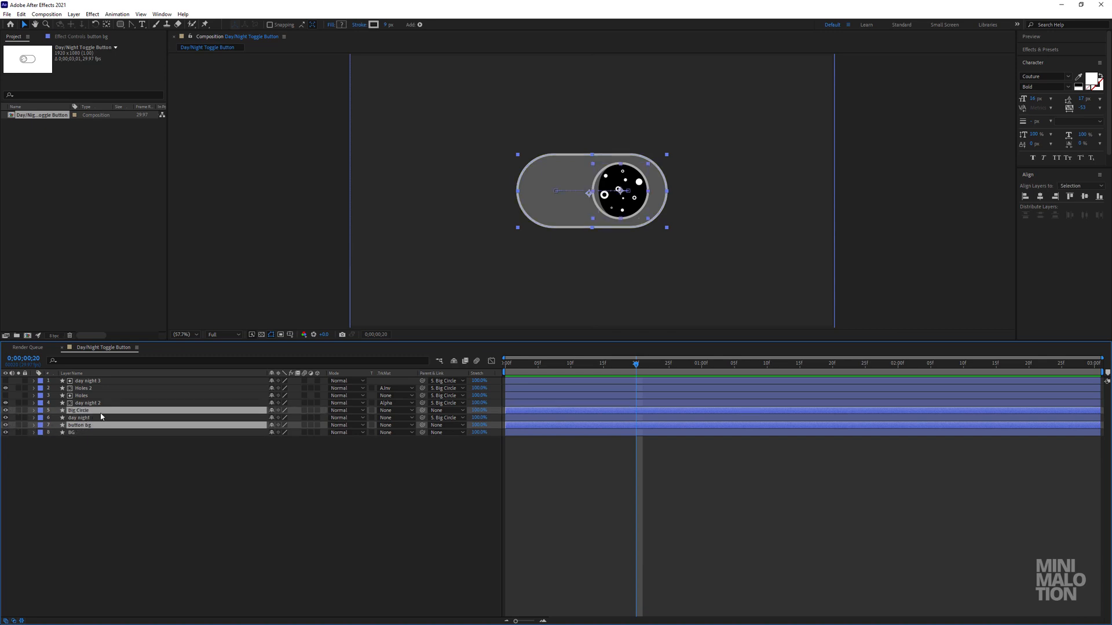
{"action": "key", "text": "u"}
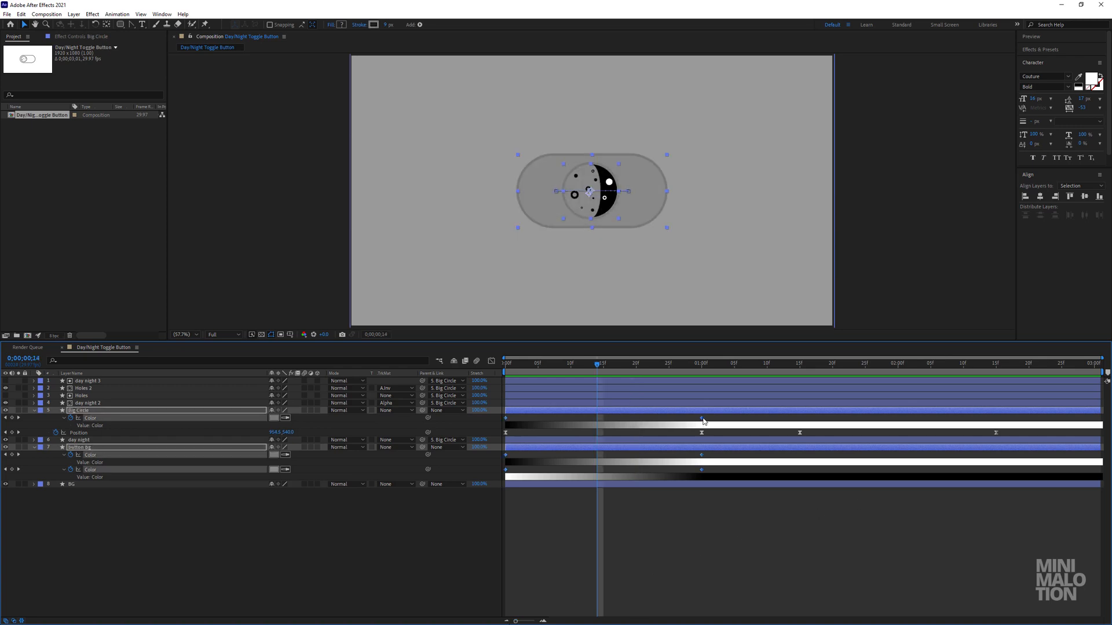
{"action": "right_click", "coordinate": [701, 418]}
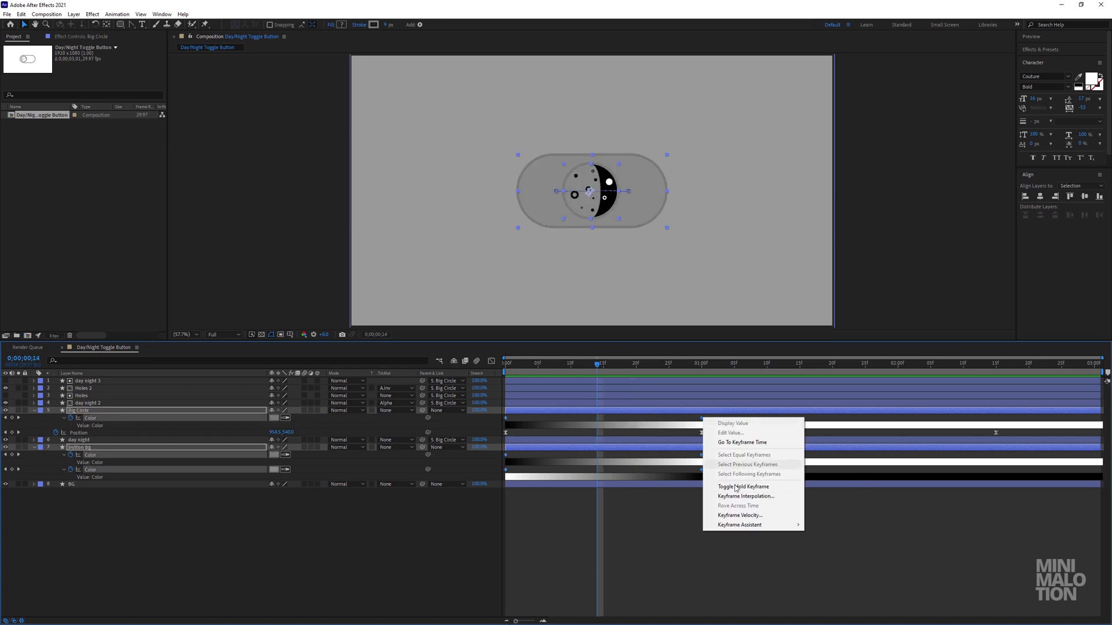
{"action": "mouse_move", "coordinate": [728, 526]}
{"action": "left_click", "coordinate": [828, 554]}
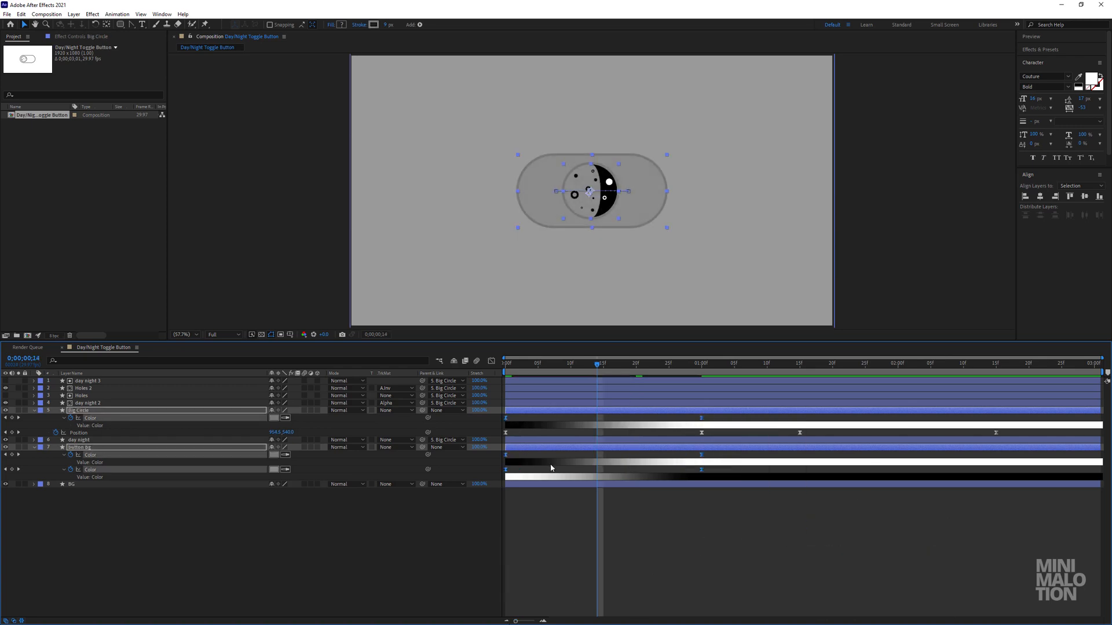
Steepen the speed graph of the selected Color keyframes by pulling both influence handles toward the middle of the curve.
{"action": "left_click", "coordinate": [491, 361]}
{"action": "left_click_drag", "start_coordinate": [733, 567], "coordinate": [503, 602]}
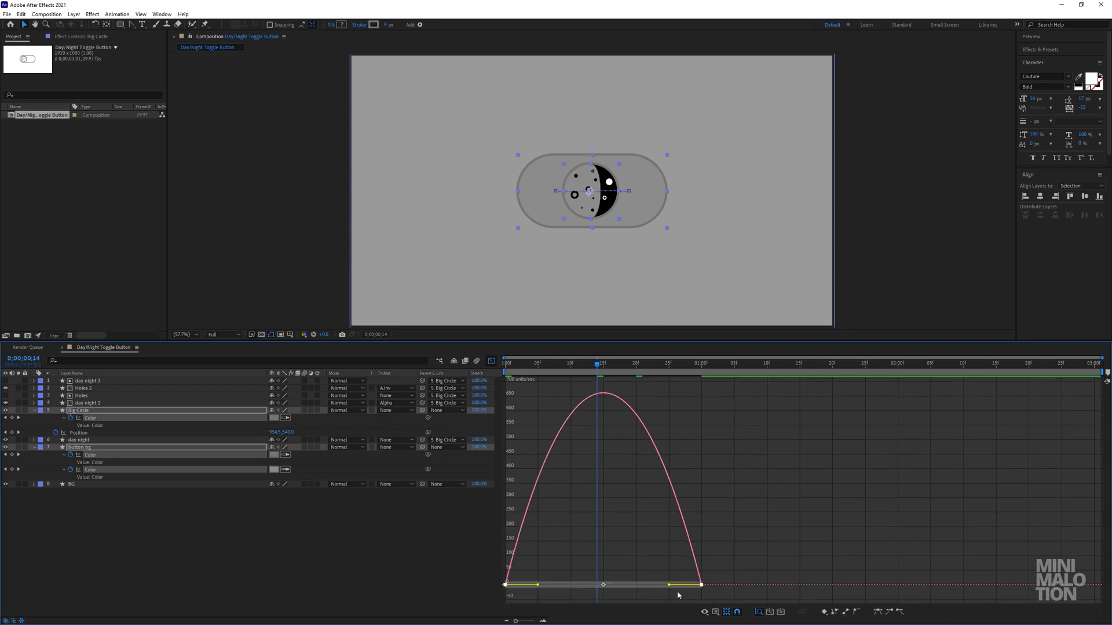
{"action": "left_click_drag", "start_coordinate": [642, 586], "coordinate": [635, 587]}
{"action": "left_click_drag", "start_coordinate": [538, 585], "coordinate": [570, 587]}
{"action": "left_click", "coordinate": [490, 361]}
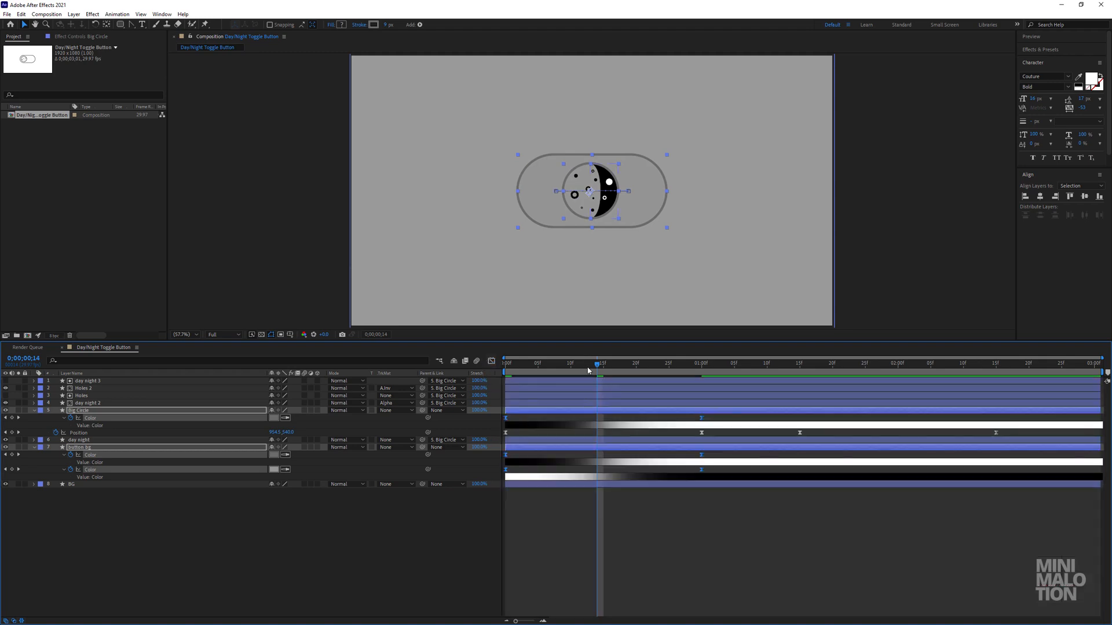
Play the animation from the start to check the eased color changes.
{"action": "key", "text": "Home"}
{"action": "key", "text": "space"}
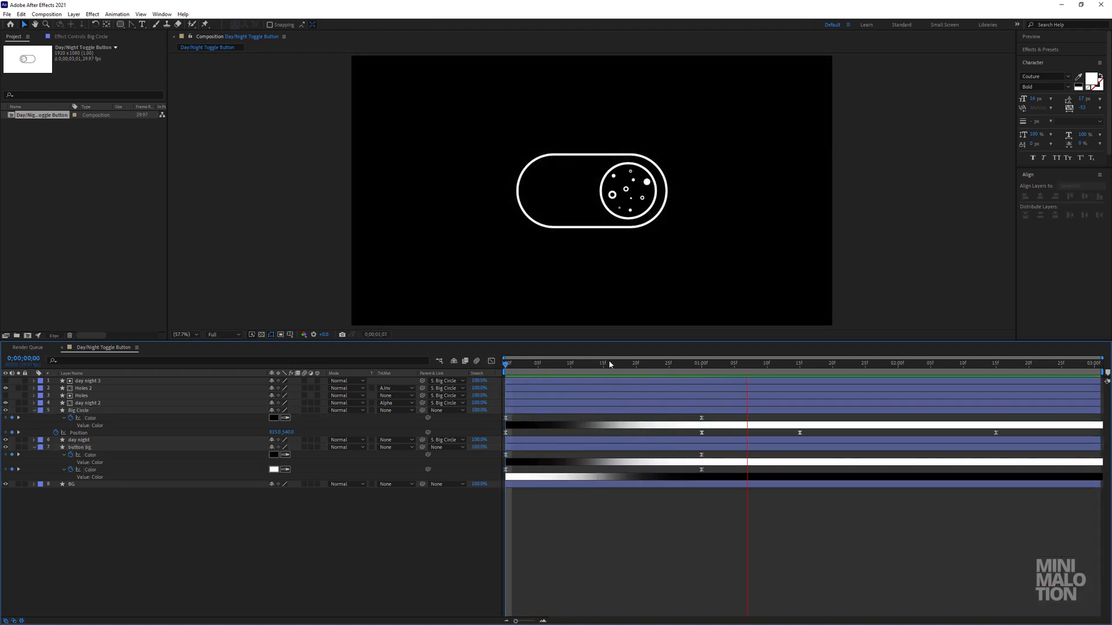
{"action": "key", "text": "space"}
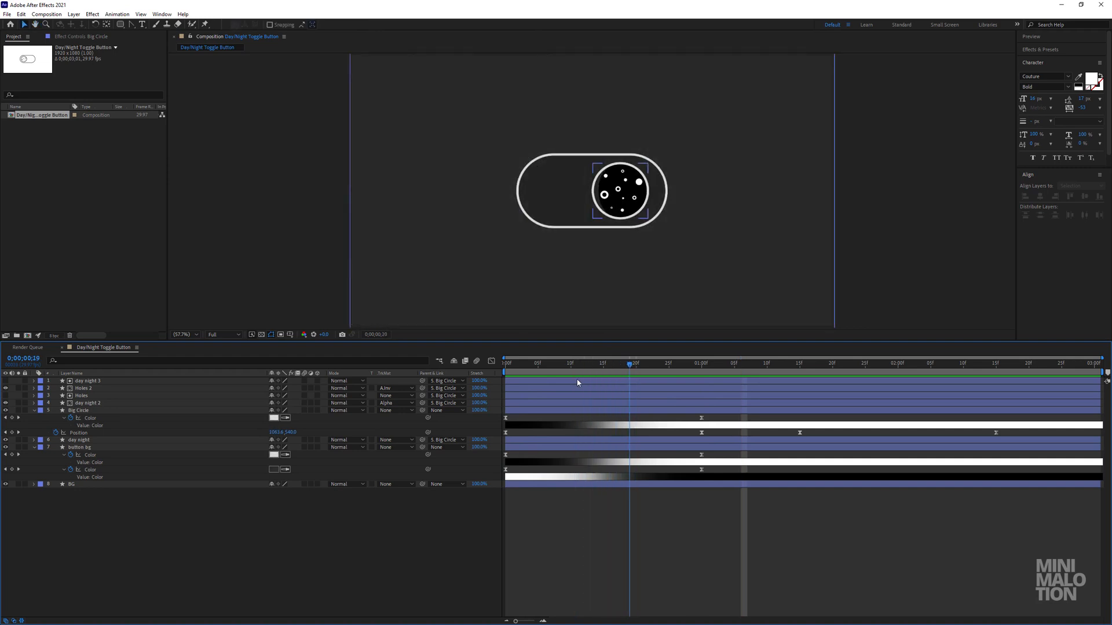
{"action": "key", "text": "Home"}
{"action": "key", "text": "space"}
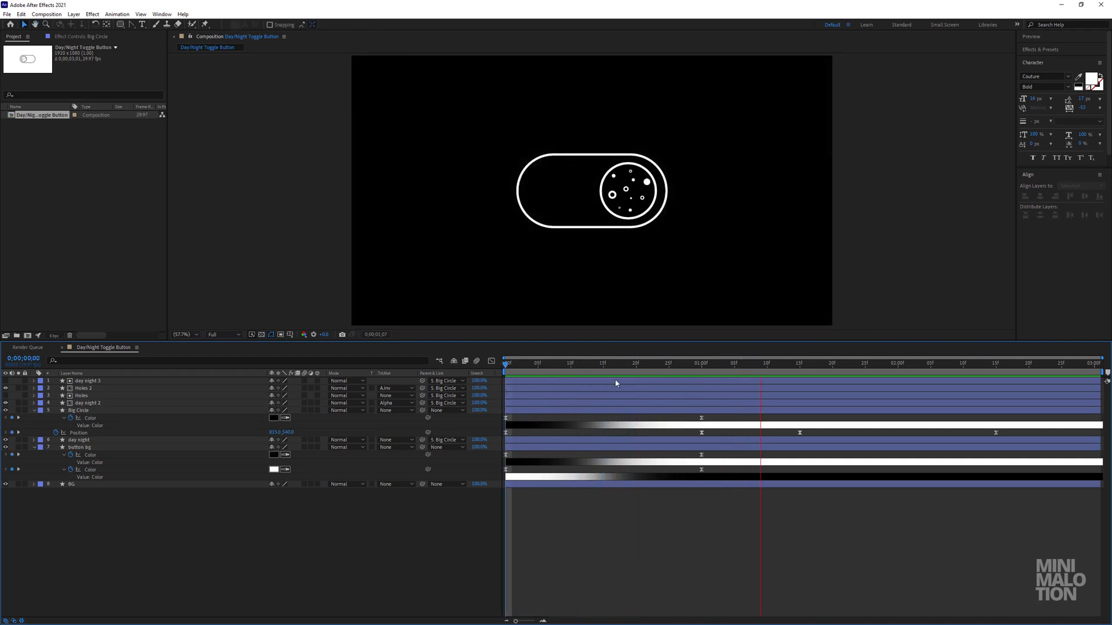
{"action": "key", "text": "space"}
Copy Big Circle's two stroke Color keyframes, paste them at 0;00;01;15 and time-reverse the pasted pair.
{"action": "left_click_drag", "start_coordinate": [706, 426], "coordinate": [498, 419]}
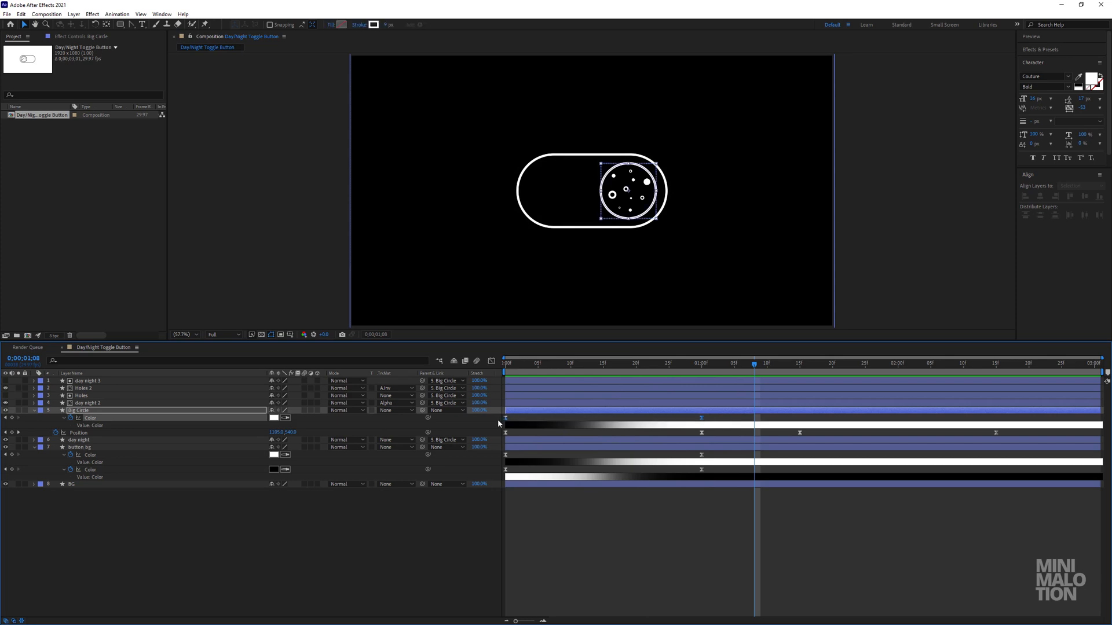
{"action": "key", "text": "ctrl+c"}
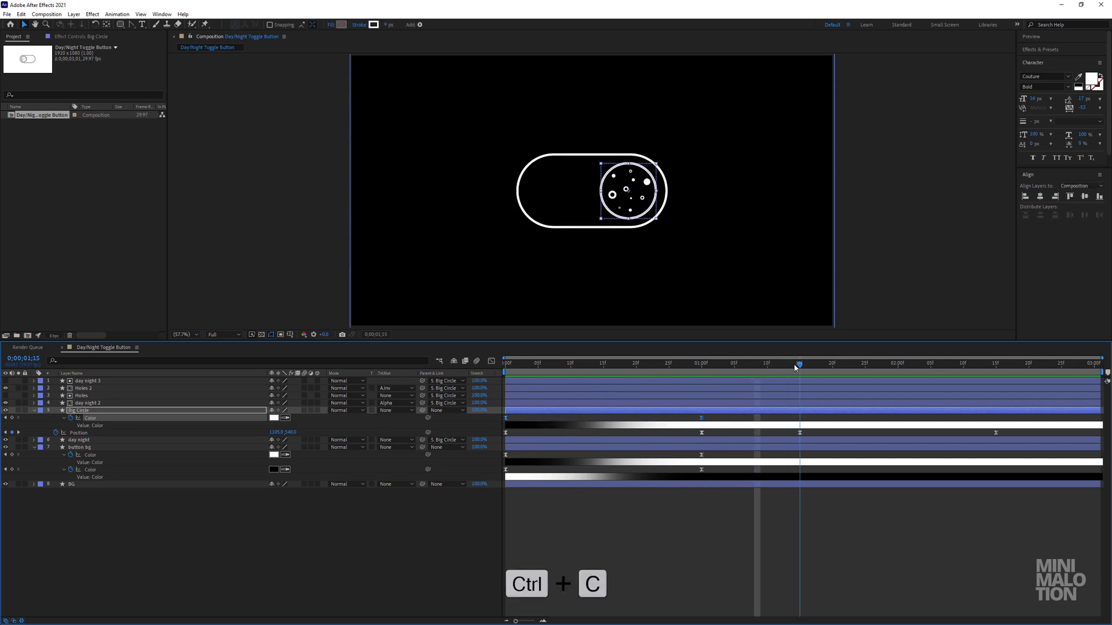
{"action": "key", "text": "ctrl+v"}
{"action": "right_click", "coordinate": [801, 423]}
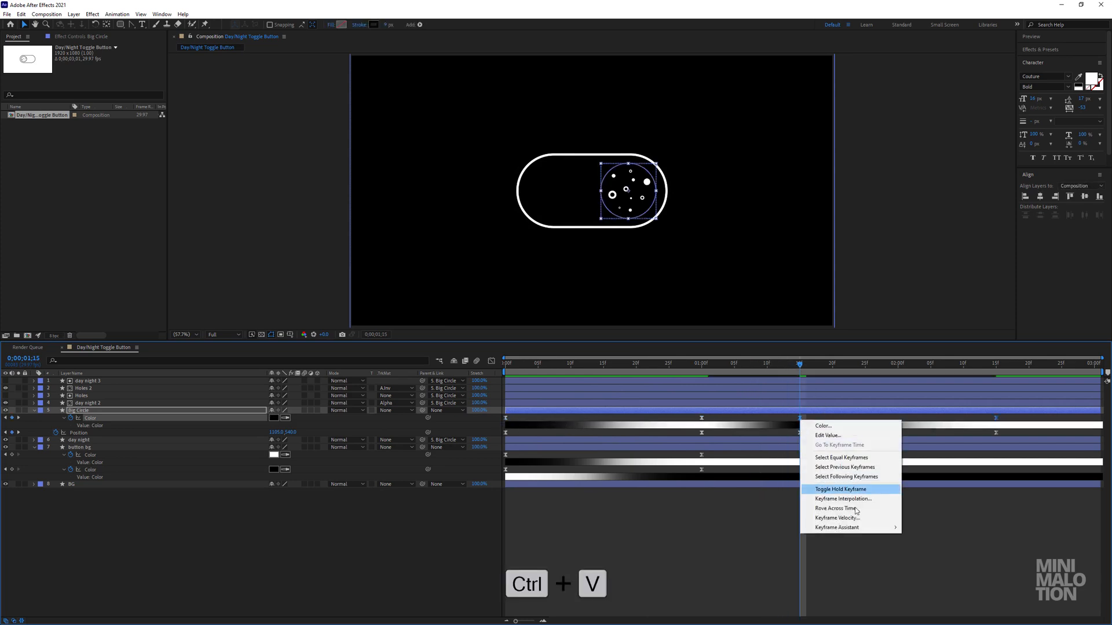
{"action": "mouse_move", "coordinate": [856, 528]}
{"action": "left_click", "coordinate": [972, 596]}
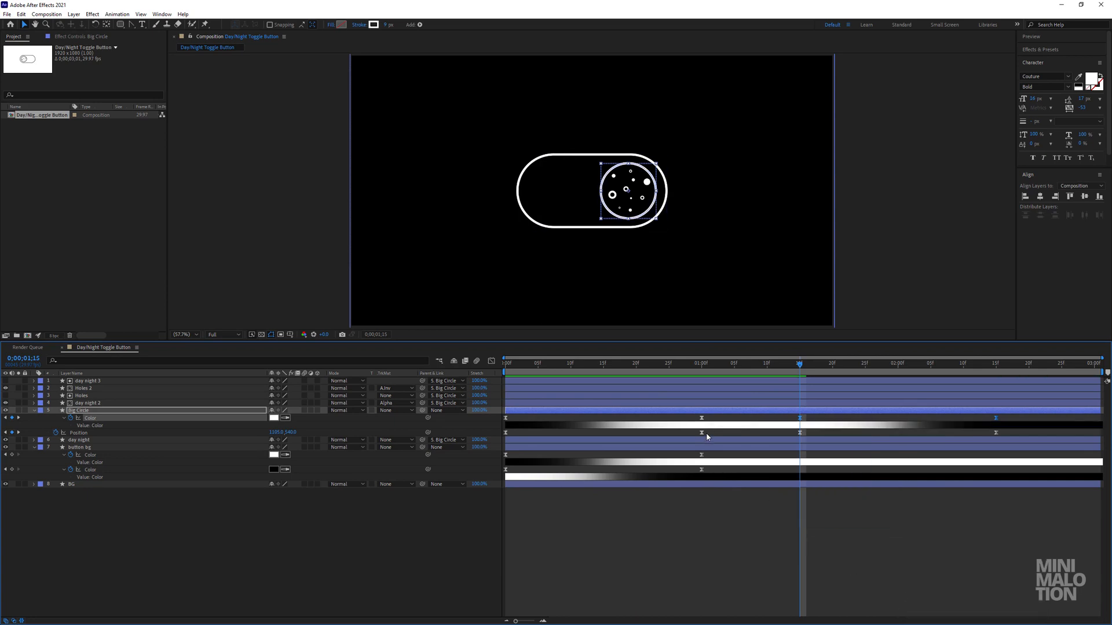
Duplicate button bg's Stroke 1 Color keyframes at 0;00;01;15 and time-reverse the duplicates.
{"action": "left_click_drag", "start_coordinate": [707, 453], "coordinate": [503, 459]}
{"action": "key", "text": "ctrl+v"}
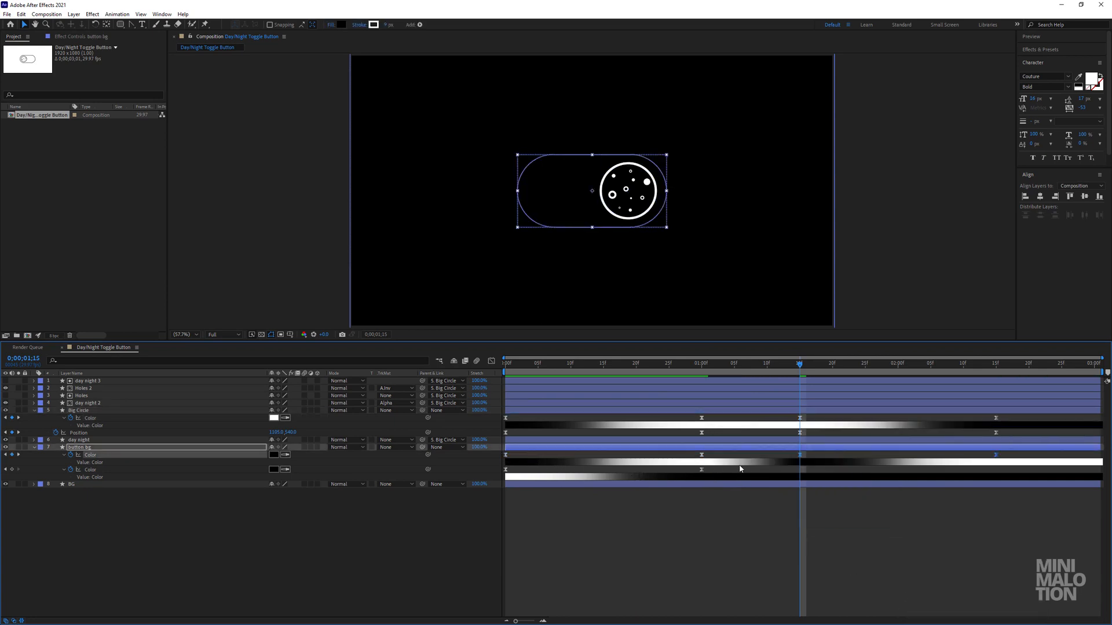
{"action": "right_click", "coordinate": [801, 459]}
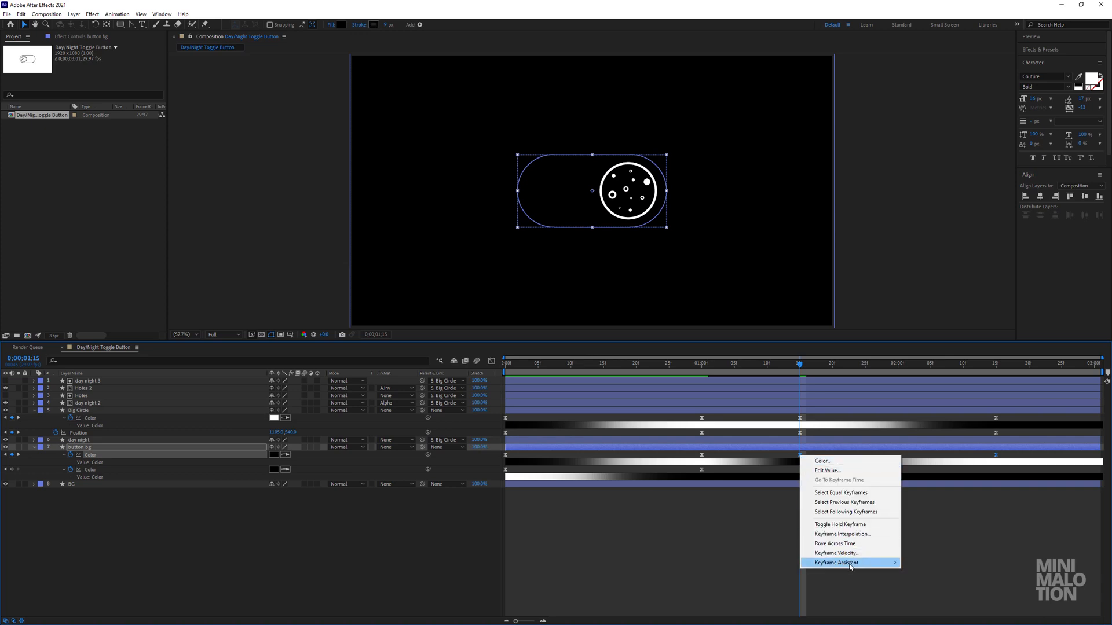
{"action": "mouse_move", "coordinate": [848, 563]}
{"action": "left_click", "coordinate": [950, 563]}
Duplicate button bg's Fill 1 Color keyframes at 0;00;01;15 and time-reverse the duplicates.
{"action": "left_click", "coordinate": [702, 470]}
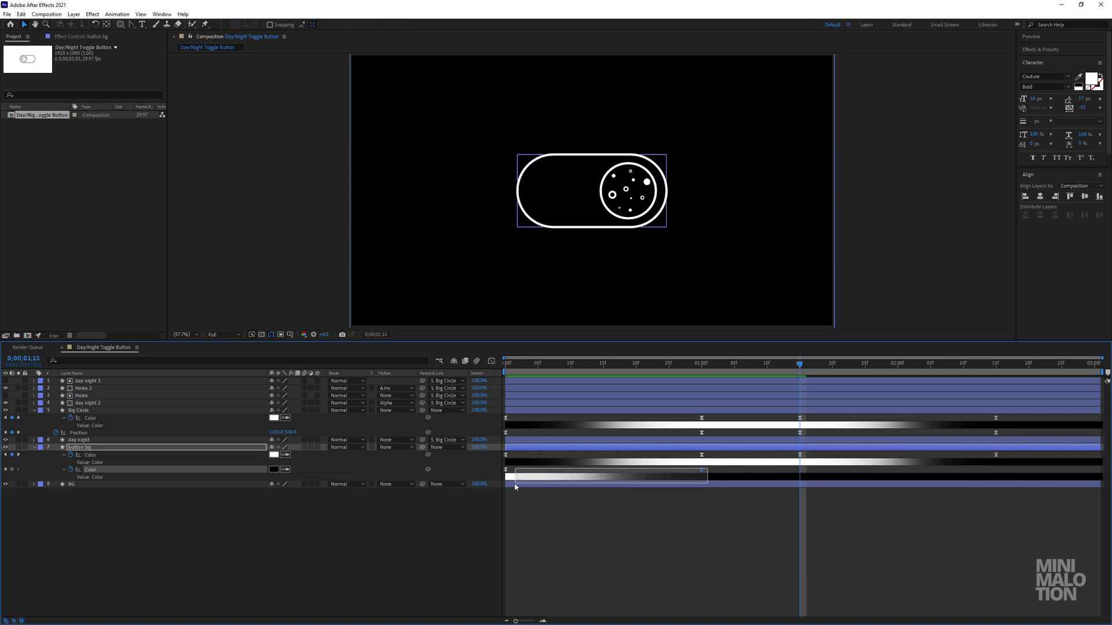
{"action": "key", "text": "ctrl+v"}
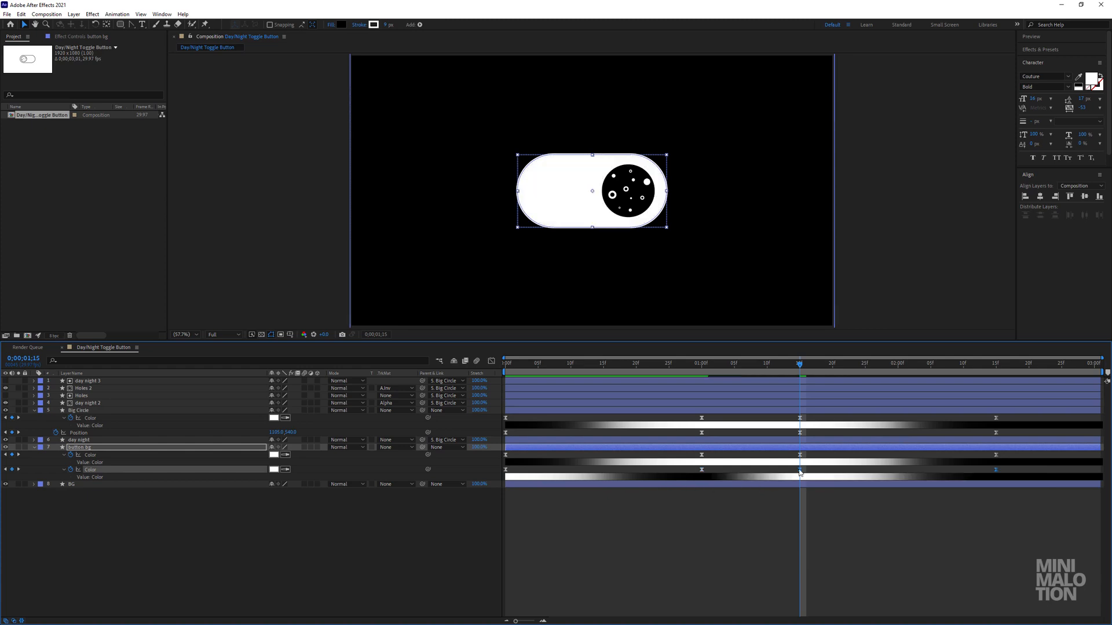
{"action": "right_click", "coordinate": [799, 470]}
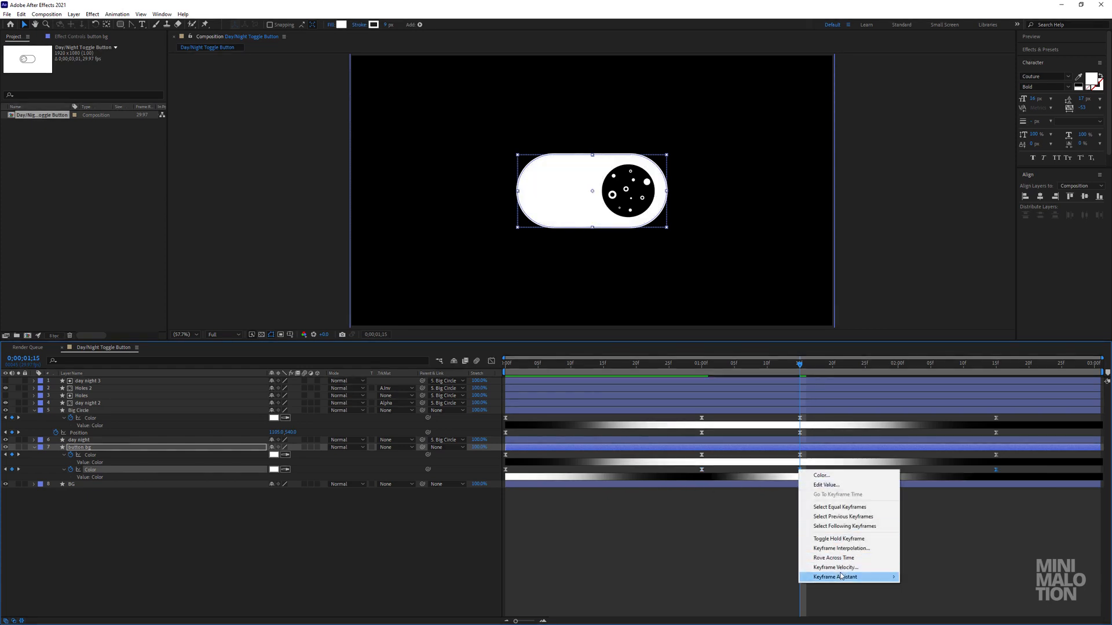
{"action": "mouse_move", "coordinate": [842, 577]}
{"action": "left_click", "coordinate": [954, 579]}
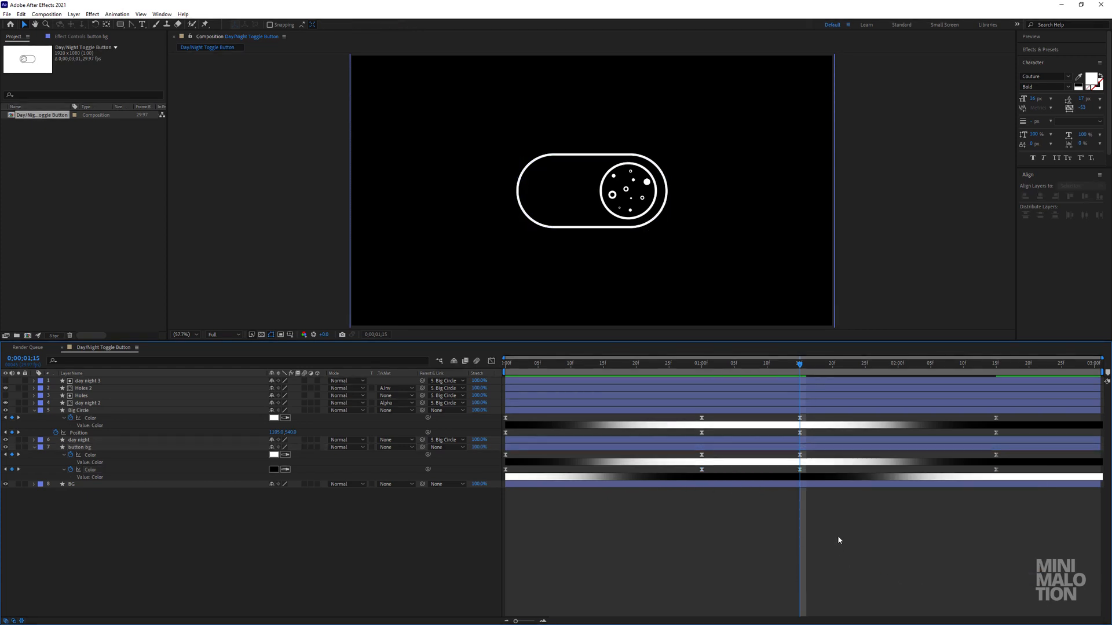
Scrub back to 0;00;00;05 and collapse the button bg and Big Circle layers.
{"action": "left_click_drag", "start_coordinate": [804, 370], "coordinate": [538, 365]}
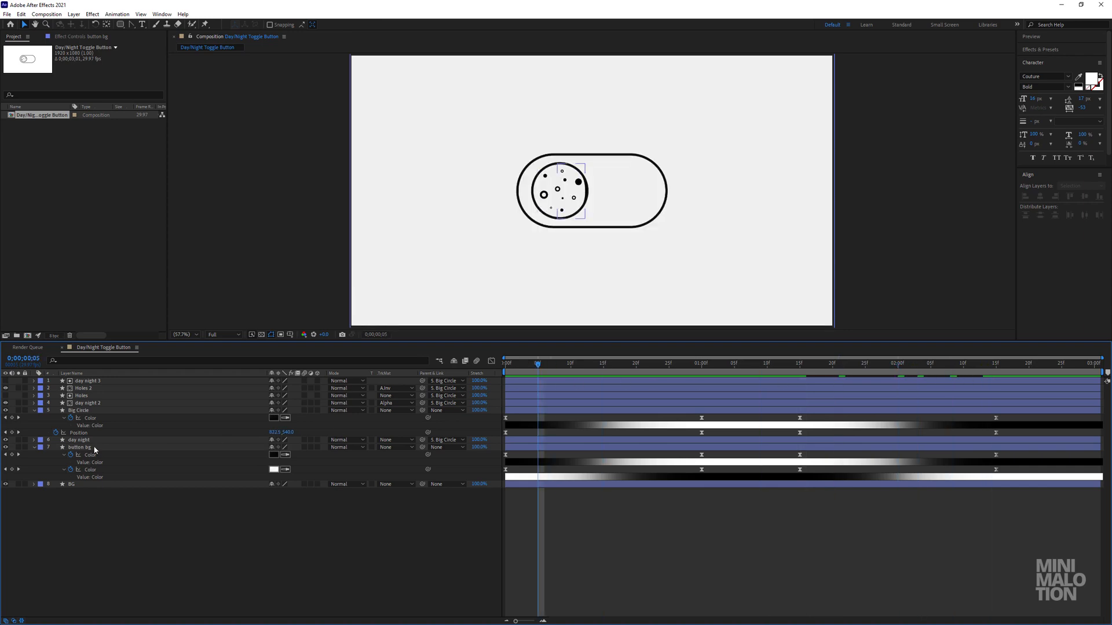
{"action": "left_click", "coordinate": [34, 447]}
{"action": "left_click", "coordinate": [35, 411]}
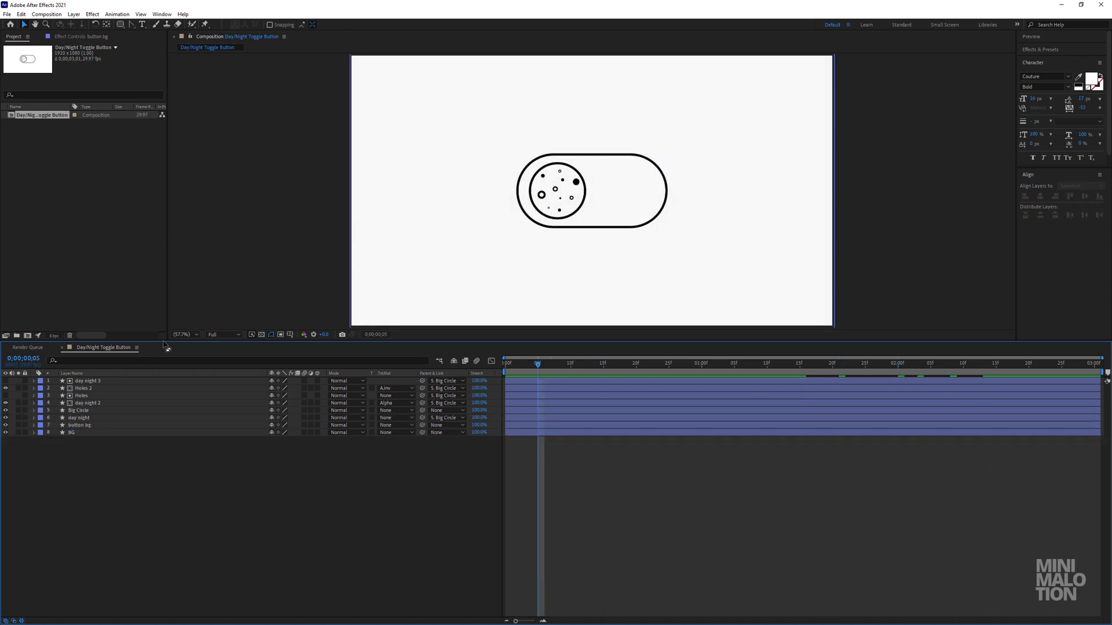
Enlarge the composition view, fit it up to 100%, and preview the full day/night animation.
{"action": "left_click_drag", "start_coordinate": [170, 340], "coordinate": [170, 474]}
{"action": "left_click", "coordinate": [184, 469]}
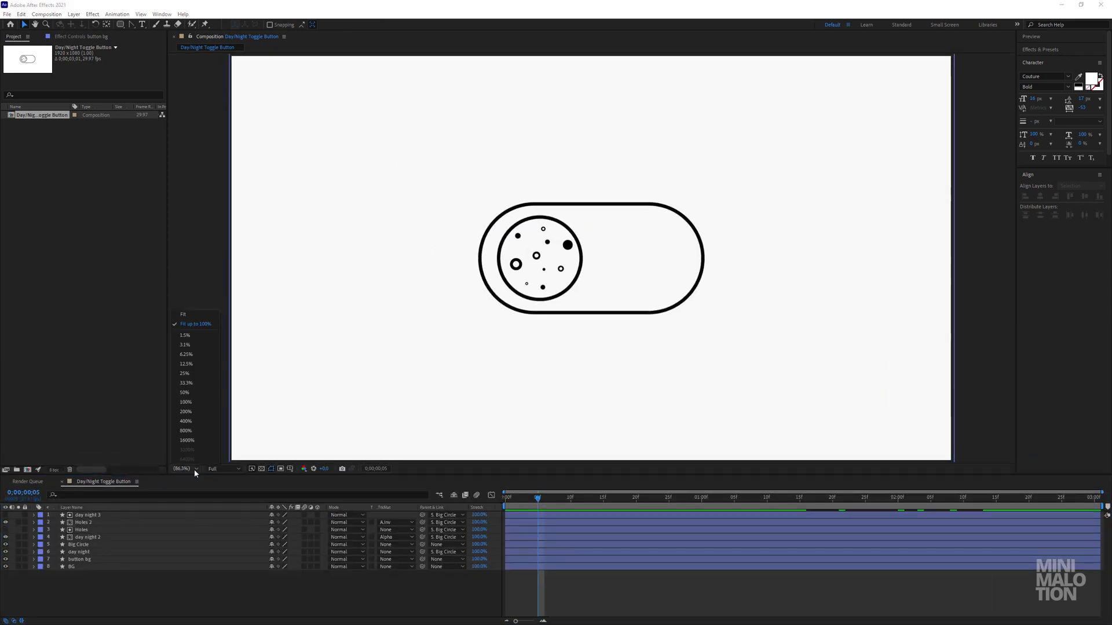
{"action": "left_click", "coordinate": [202, 328]}
{"action": "key", "text": "space"}
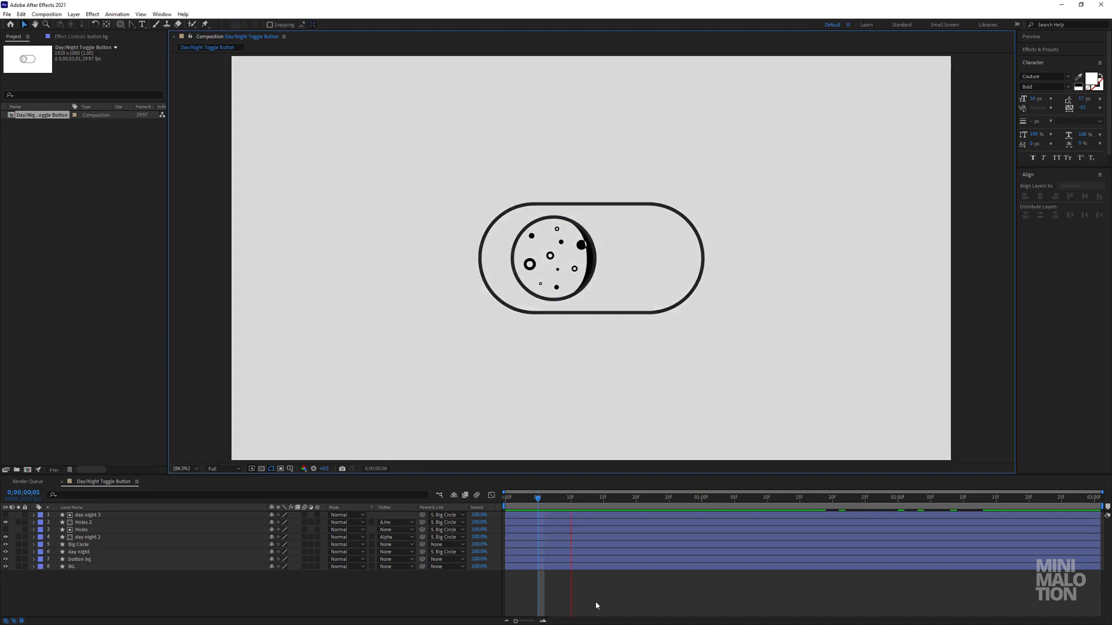